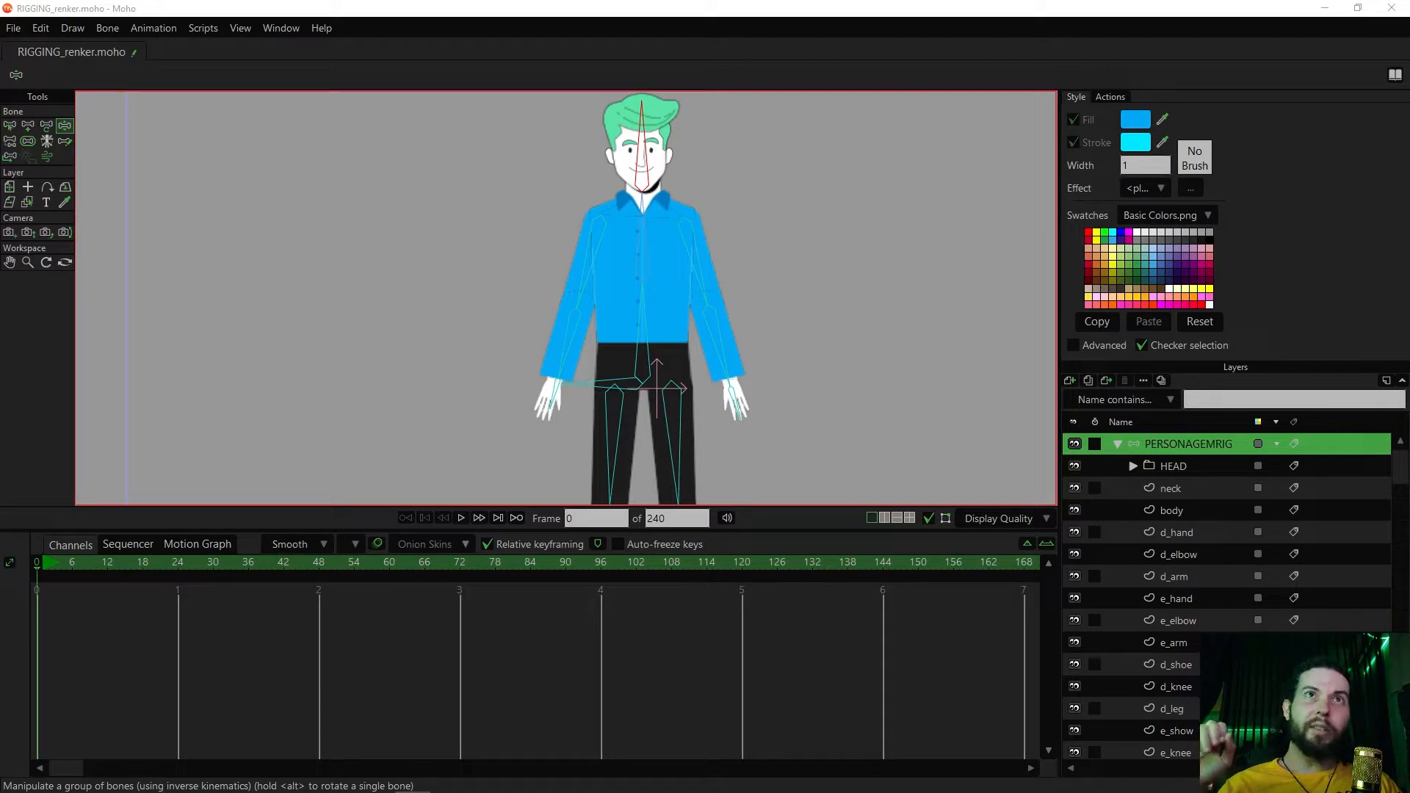
Try posing the character's head and torso bones, undoing each change
{"action": "left_click_drag", "start_coordinate": [592, 274], "coordinate": [549, 283]}
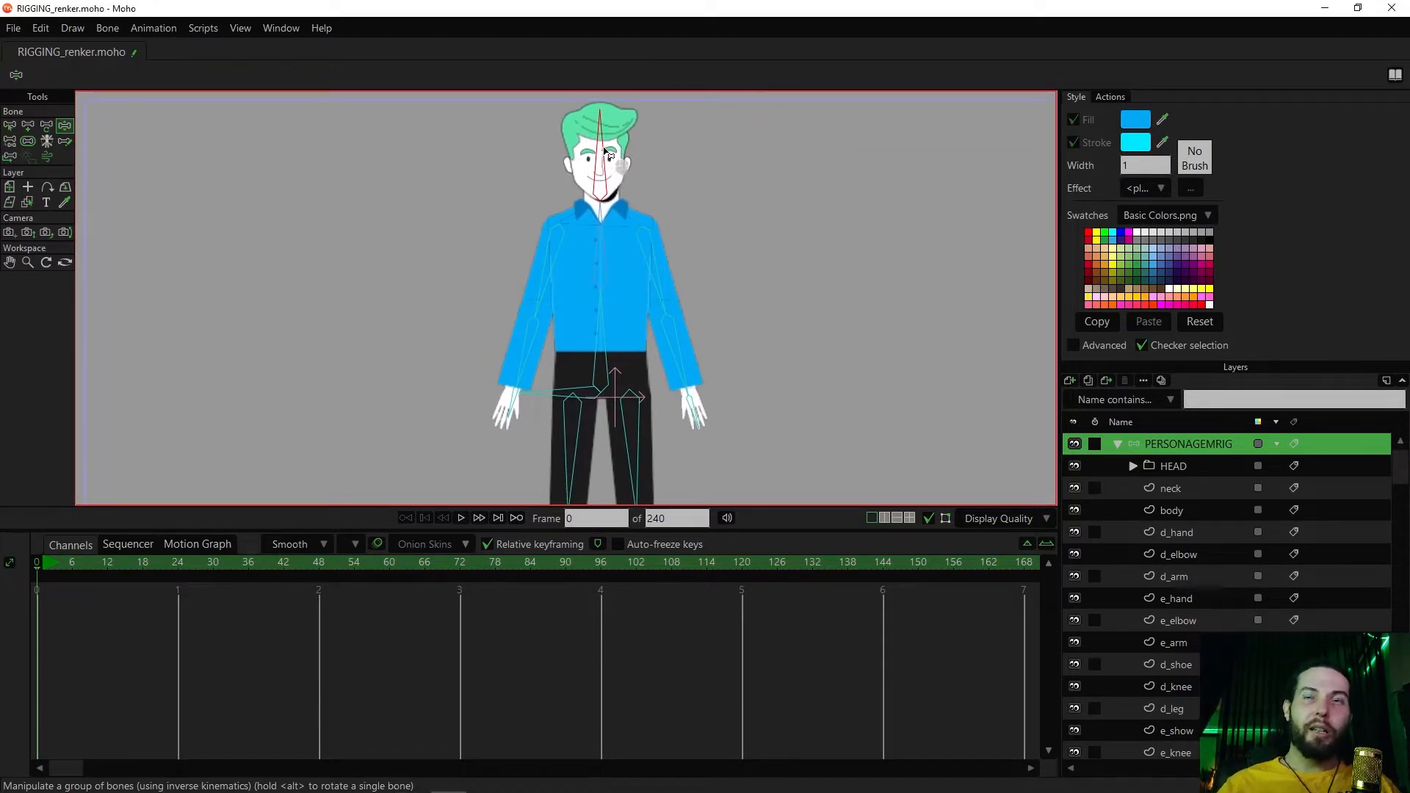
{"action": "left_click_drag", "start_coordinate": [603, 154], "coordinate": [617, 163]}
{"action": "key", "text": "ctrl+z"}
{"action": "left_click_drag", "start_coordinate": [625, 259], "coordinate": [600, 240]}
{"action": "key", "text": "ctrl+z"}
{"action": "key", "text": "ctrl+z"}
{"action": "left_click_drag", "start_coordinate": [612, 334], "coordinate": [666, 364]}
{"action": "key", "text": "ctrl+z"}
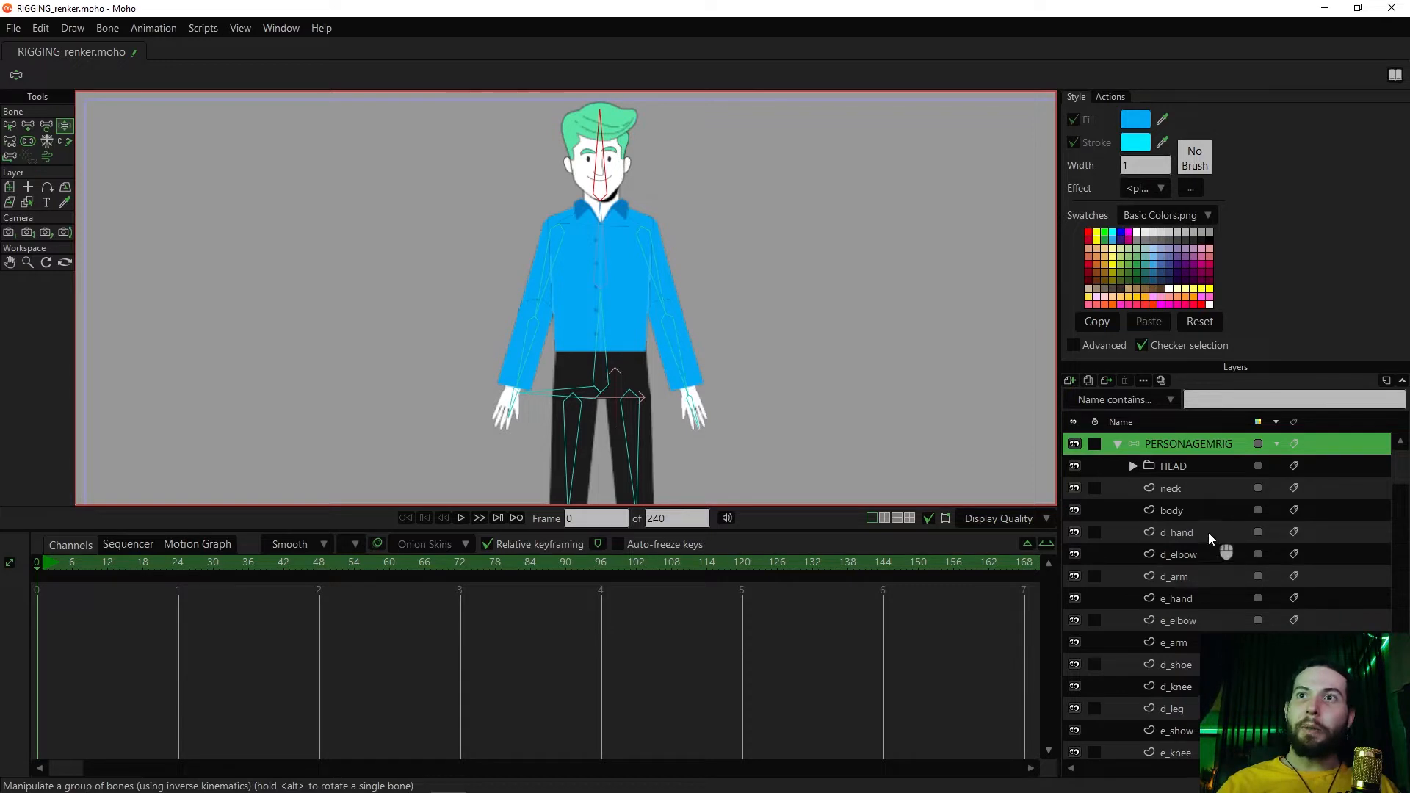
Examine the arm layers and how the d_arm layer joins the forearm at the elbow
{"action": "scroll", "coordinate": [1205, 581], "scroll_direction": "down", "scroll_amount": 1}
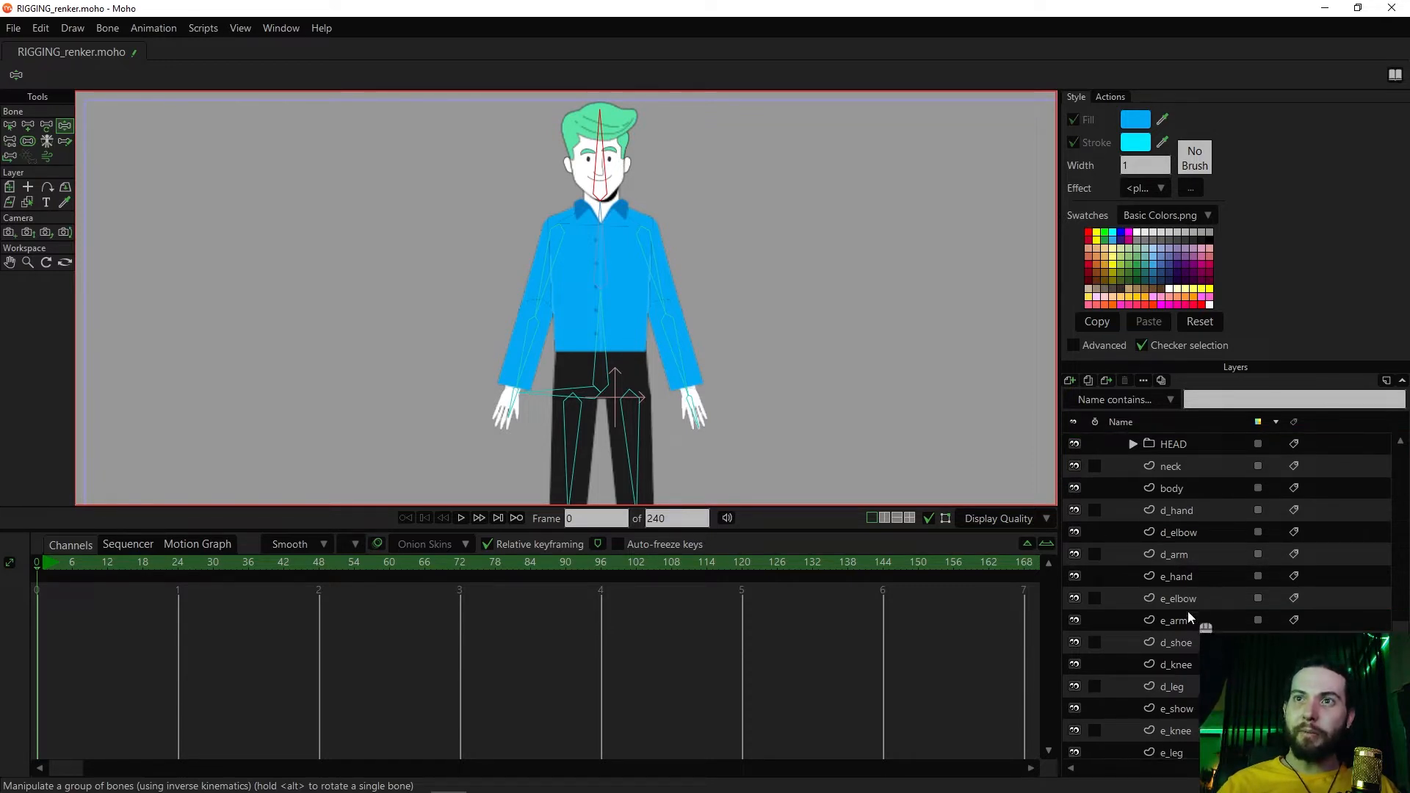
{"action": "mouse_move", "coordinate": [843, 409]}
{"action": "left_mouse_down"}
{"action": "mouse_move", "coordinate": [869, 365]}
{"action": "mouse_move", "coordinate": [839, 435]}
{"action": "left_mouse_up"}
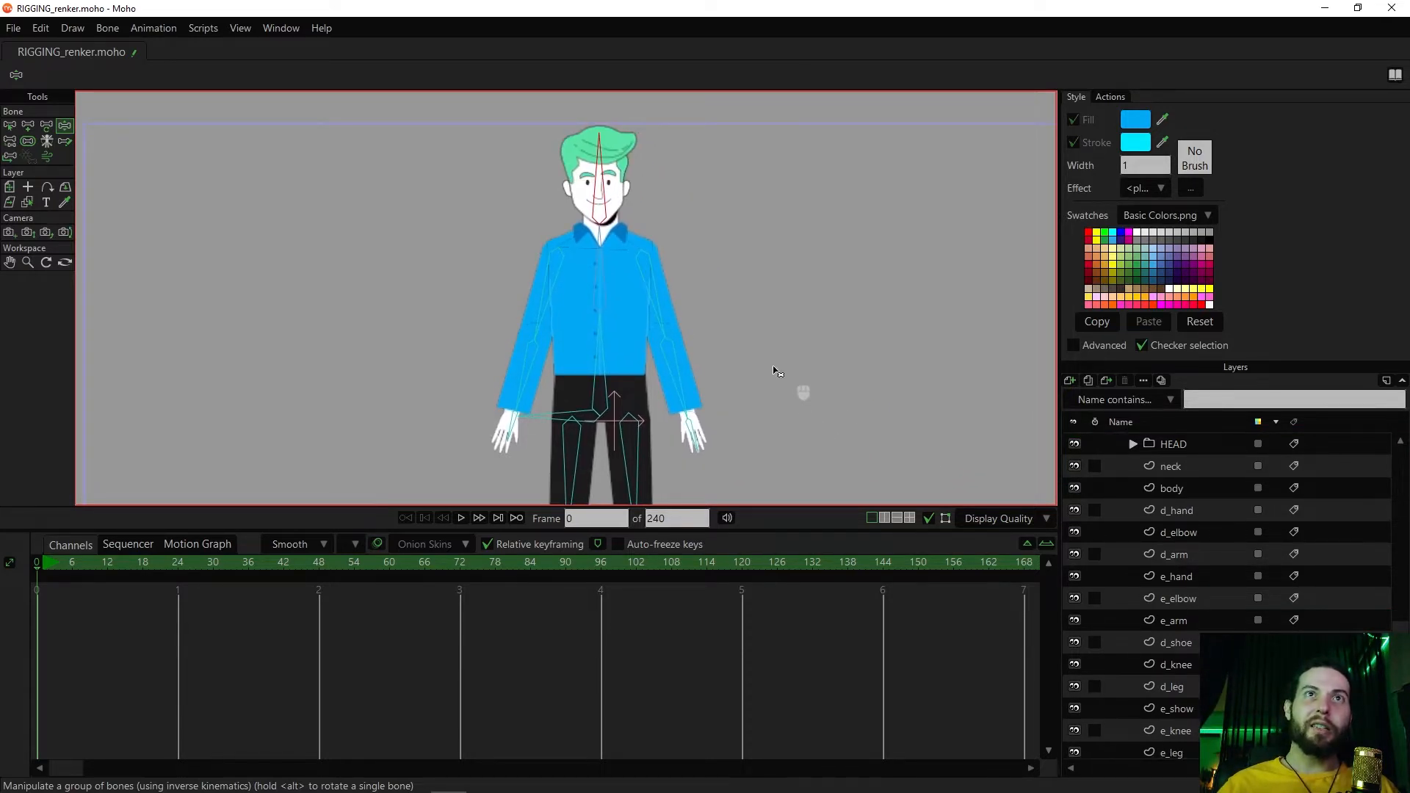
{"action": "left_click", "coordinate": [687, 308], "text": "ctrl+alt"}
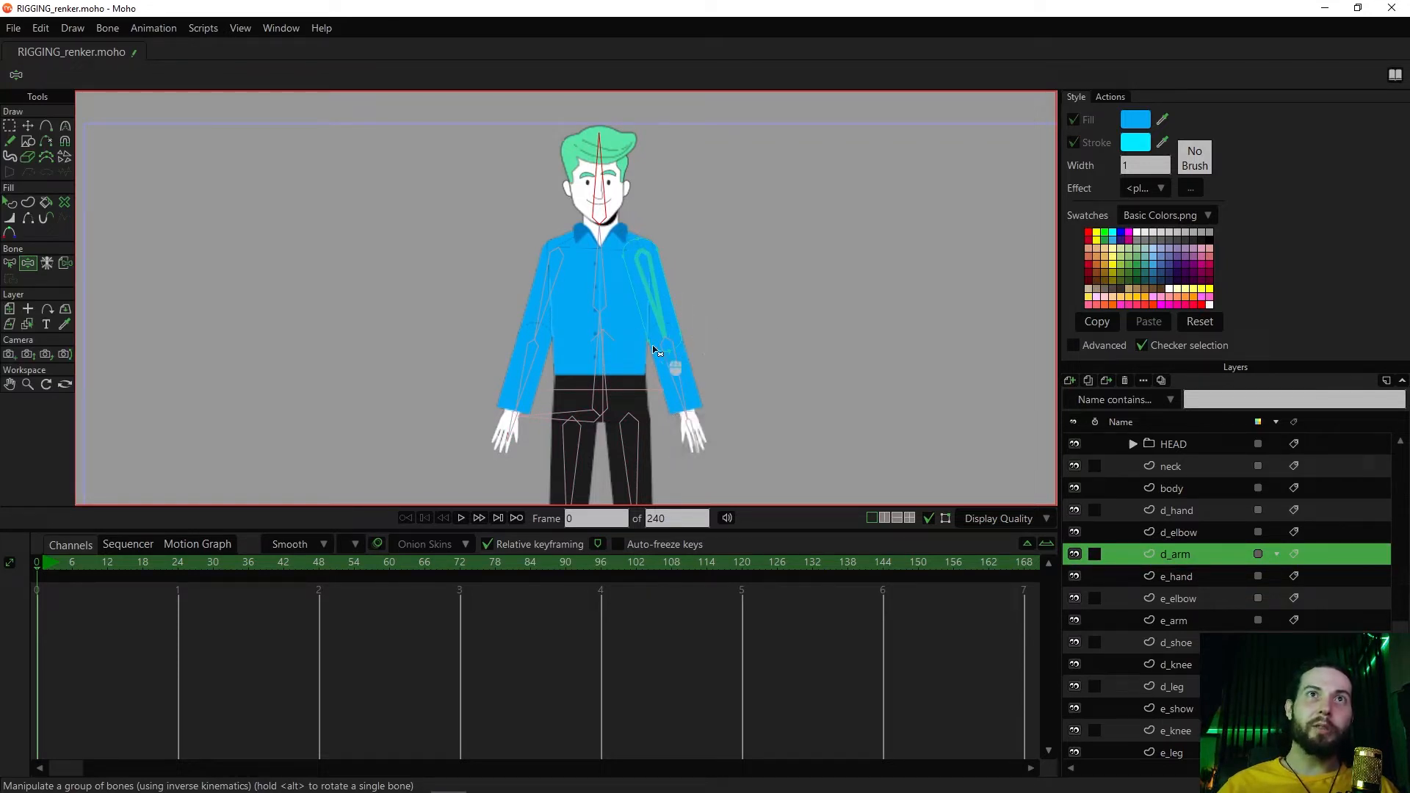
{"action": "scroll", "coordinate": [707, 355], "scroll_direction": "up", "scroll_amount": 5}
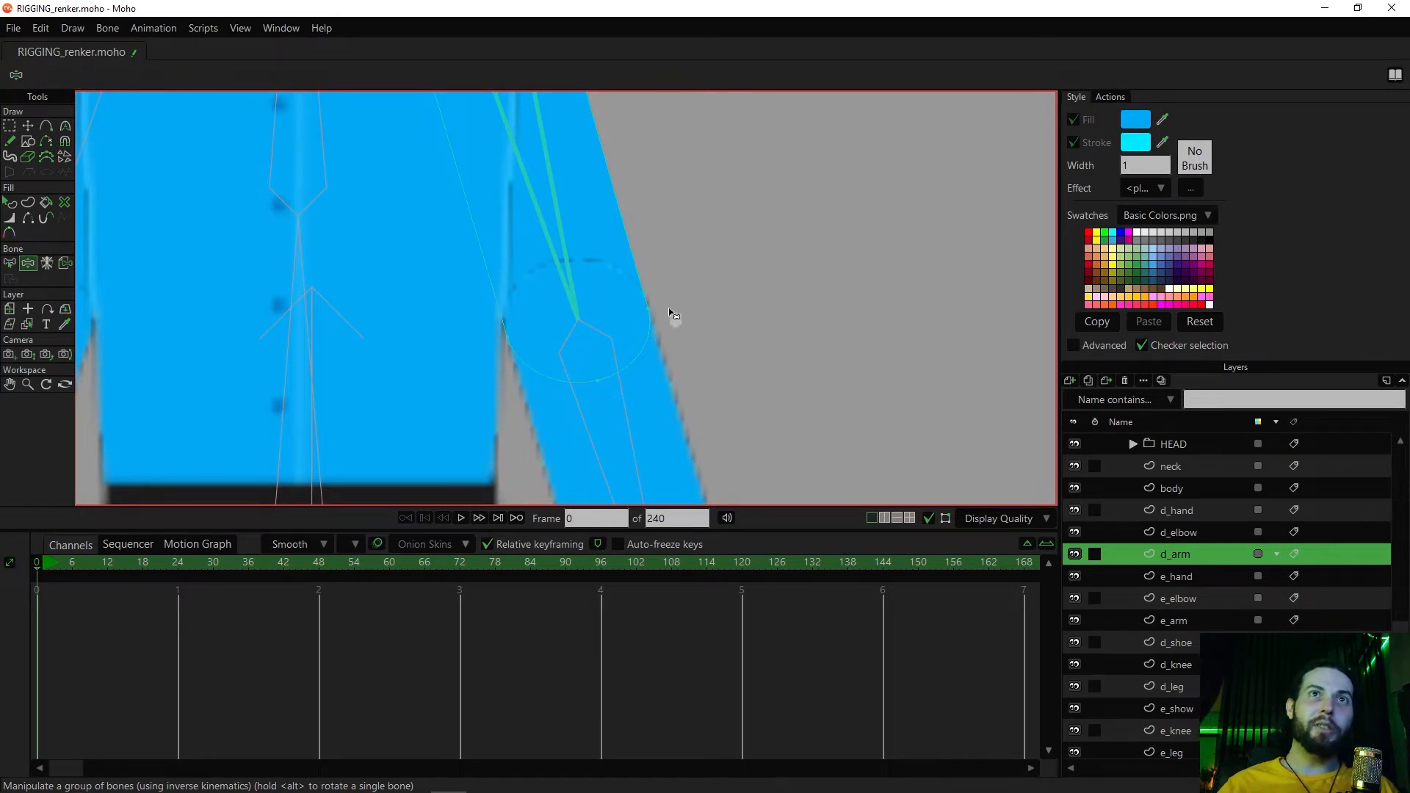
{"action": "scroll", "coordinate": [646, 308], "scroll_direction": "down", "scroll_amount": 6}
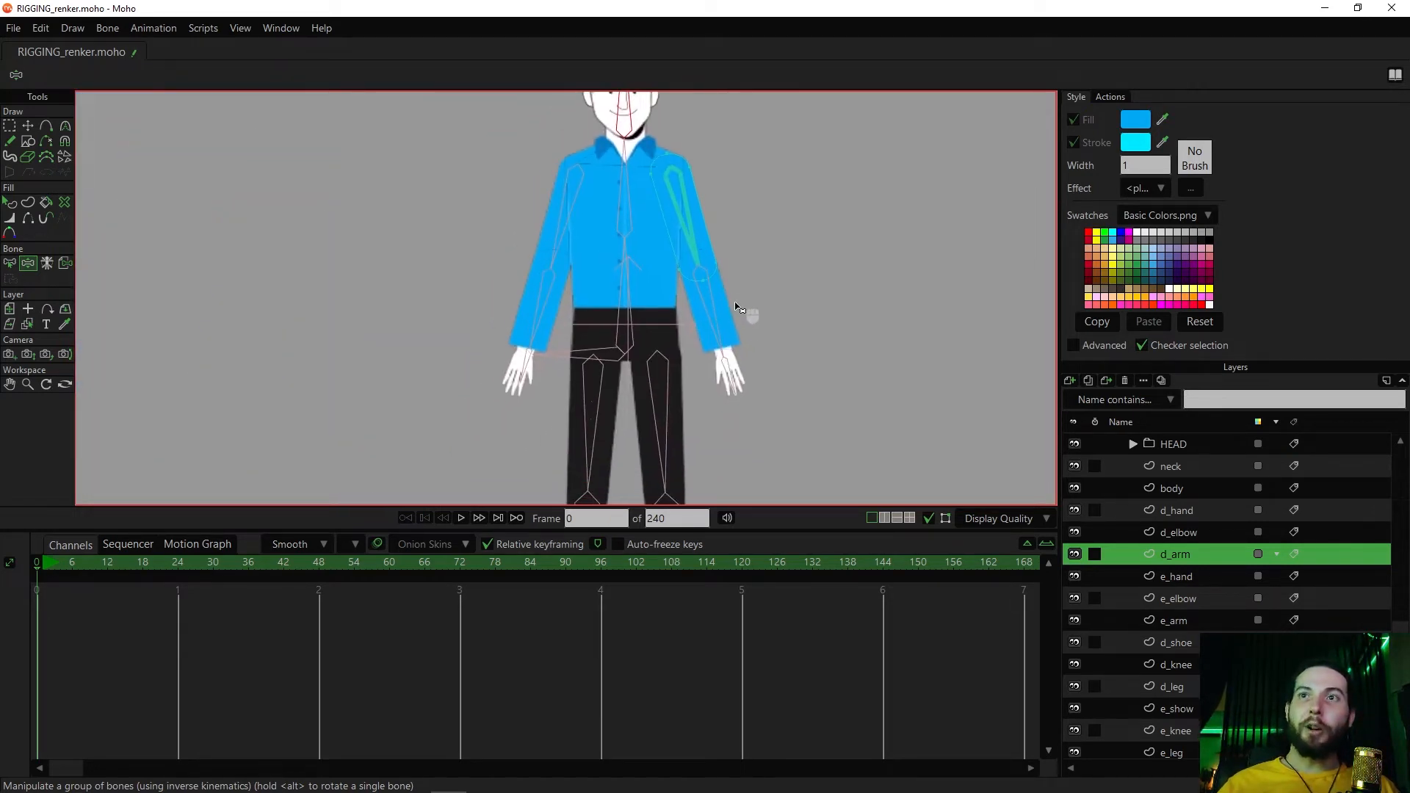
{"action": "left_click_drag", "start_coordinate": [729, 363], "coordinate": [683, 404]}
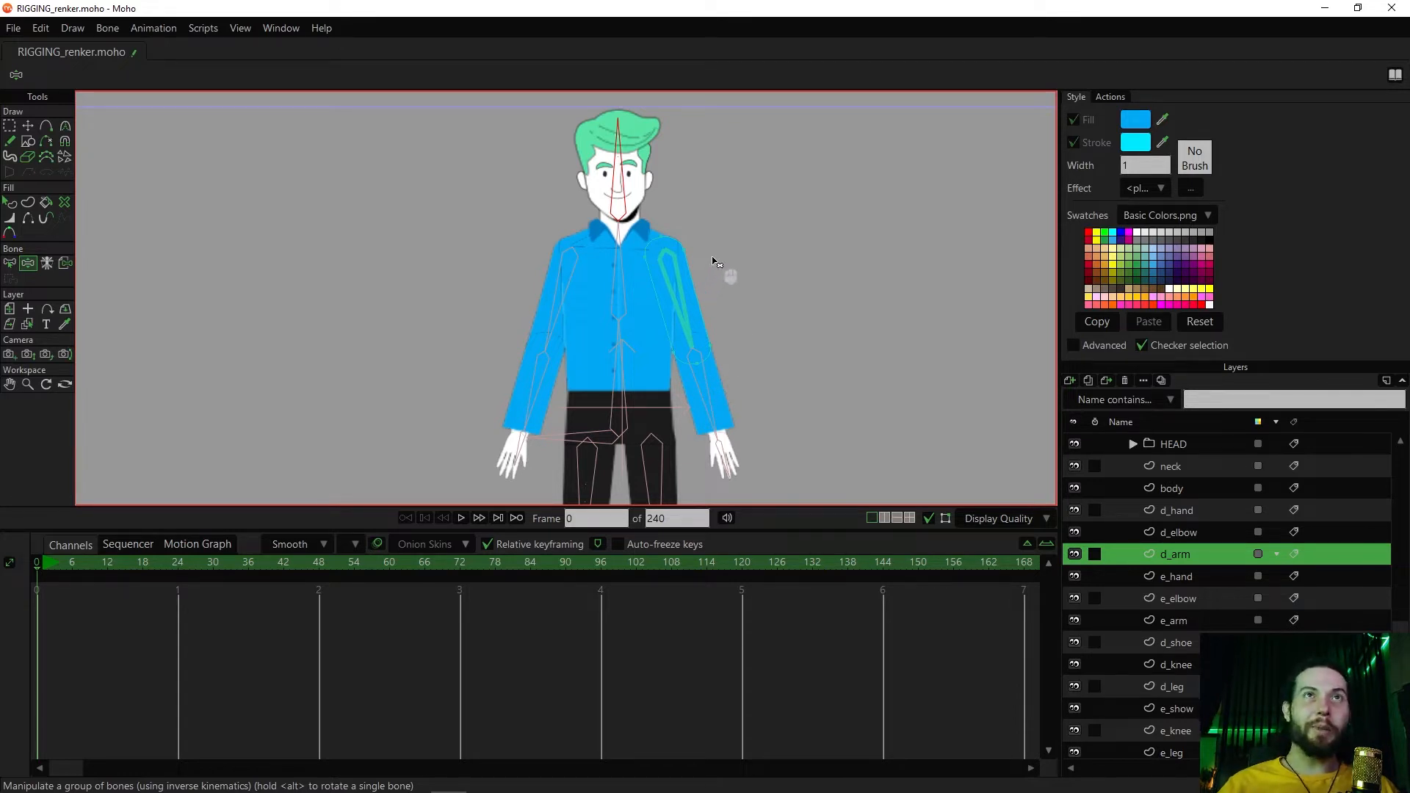
{"action": "scroll", "coordinate": [756, 277], "scroll_direction": "down", "scroll_amount": 4}
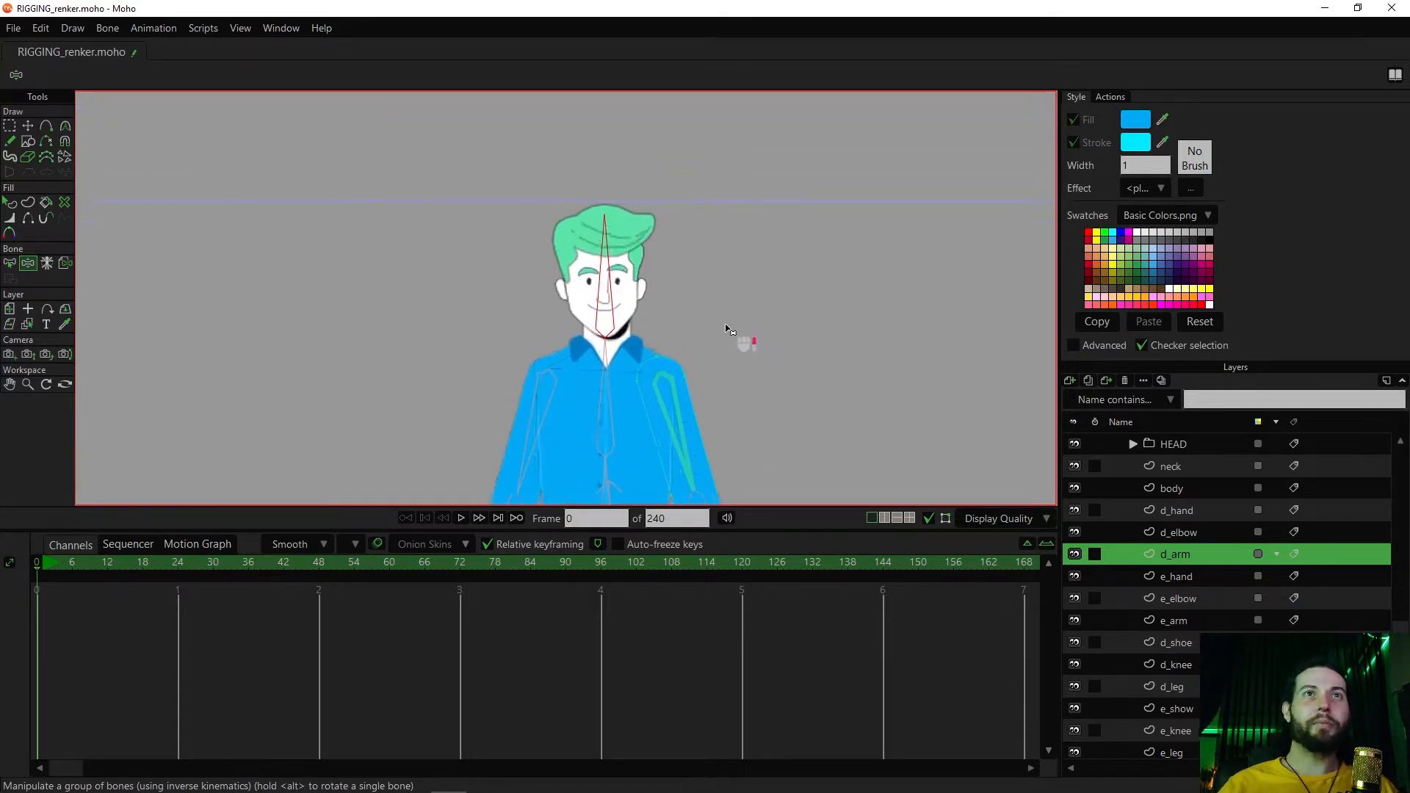
Try bending the character's upper body with the bones and undo the changes
{"action": "left_click_drag", "start_coordinate": [744, 378], "coordinate": [743, 240]}
{"action": "left_click_drag", "start_coordinate": [639, 281], "coordinate": [663, 298]}
{"action": "key", "text": "ctrl+z"}
{"action": "key", "text": "ctrl+z"}
{"action": "key", "text": "ctrl+z"}
{"action": "key", "text": "ctrl+z"}
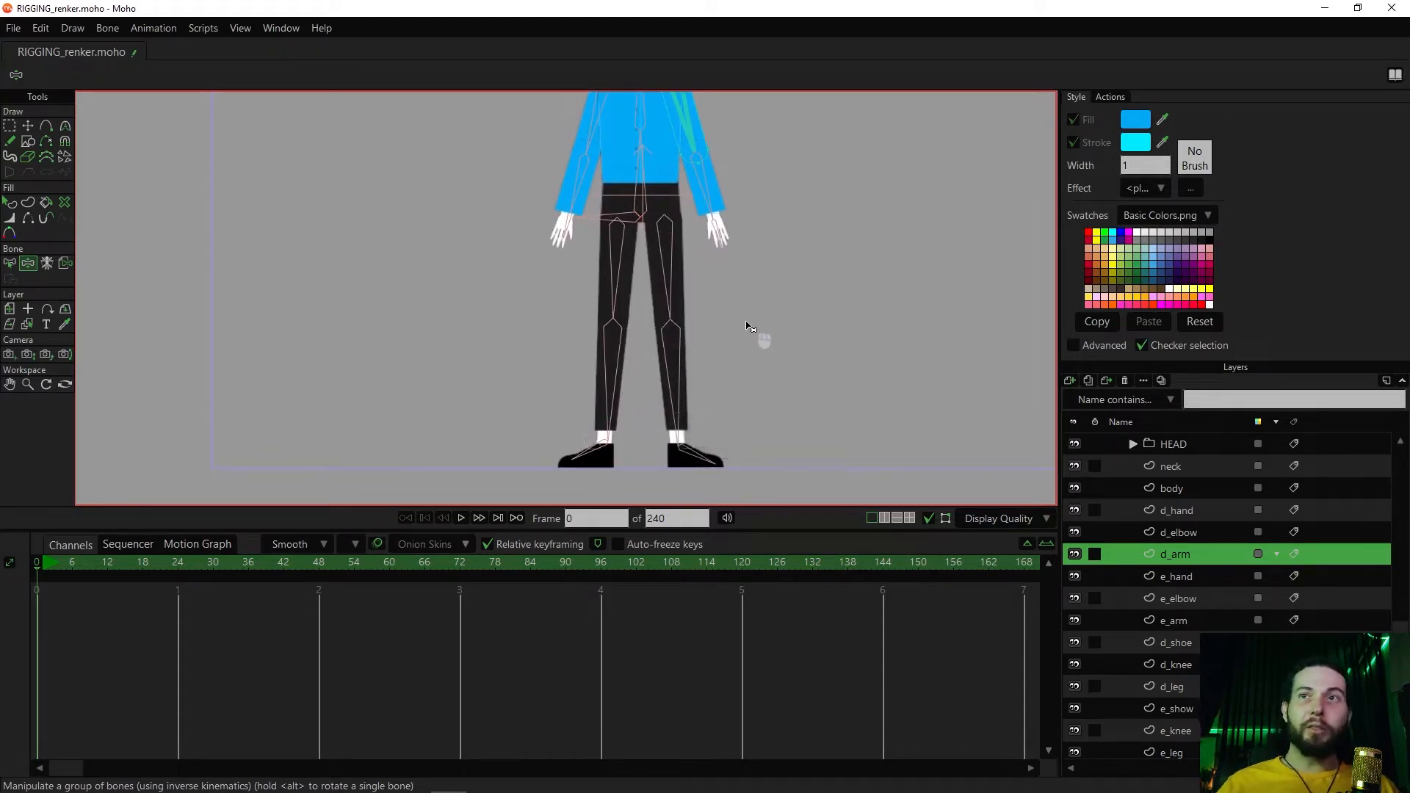
In the PERSONAGEMRIG layer, add a vertical bone straight down from the ankle of the character's left leg
{"action": "scroll", "coordinate": [1165, 512], "scroll_direction": "up", "scroll_amount": 1}
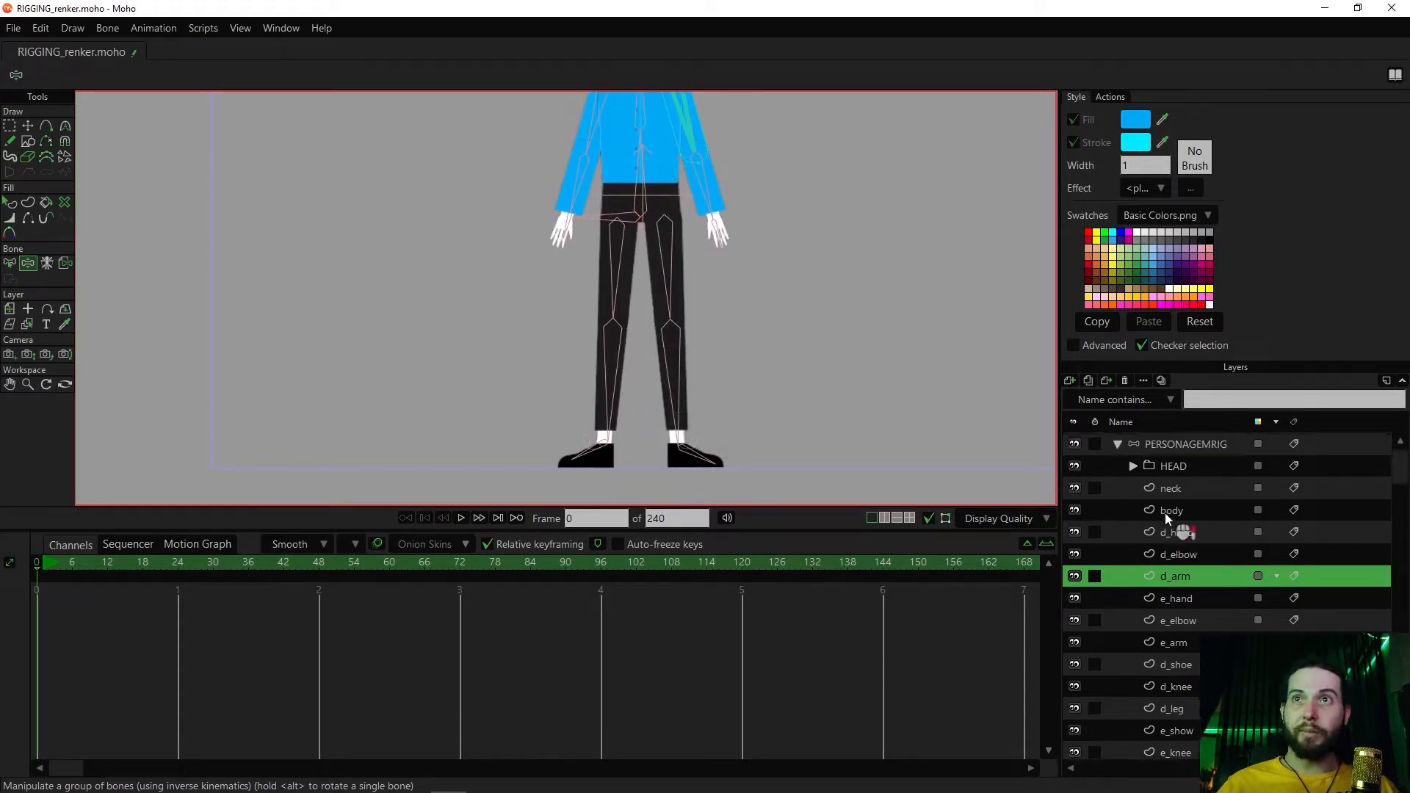
{"action": "left_click", "coordinate": [1186, 447]}
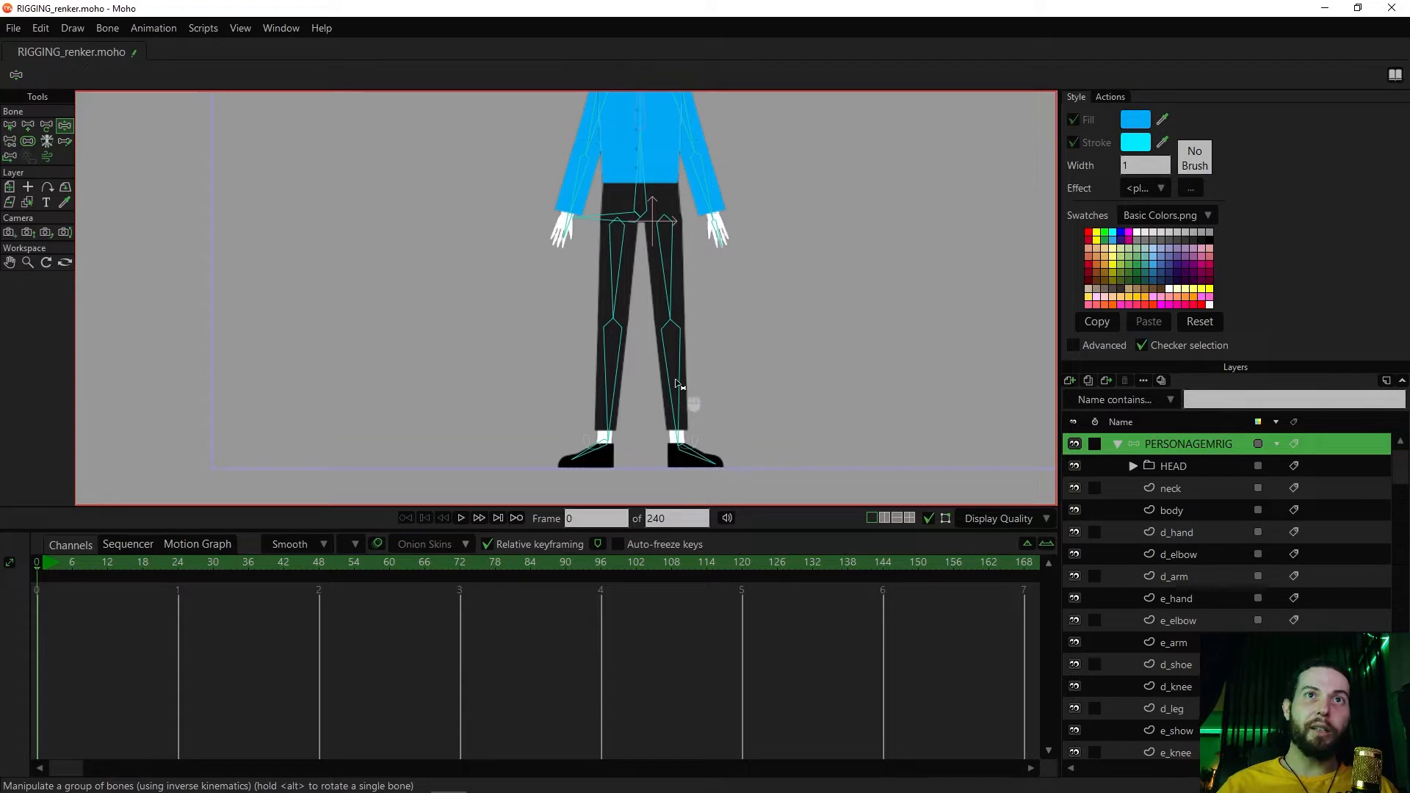
{"action": "left_click_drag", "start_coordinate": [713, 430], "coordinate": [686, 404]}
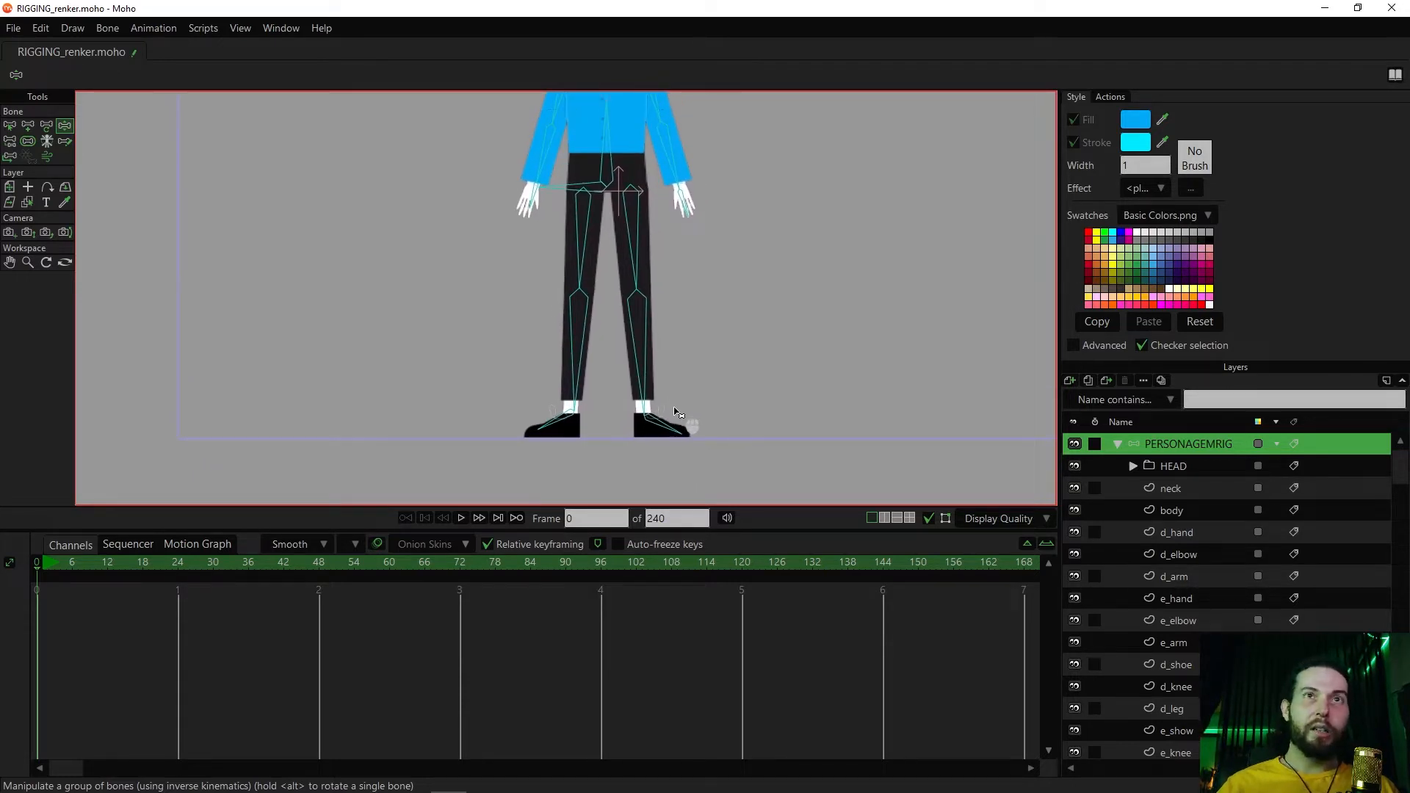
{"action": "key", "text": "a"}
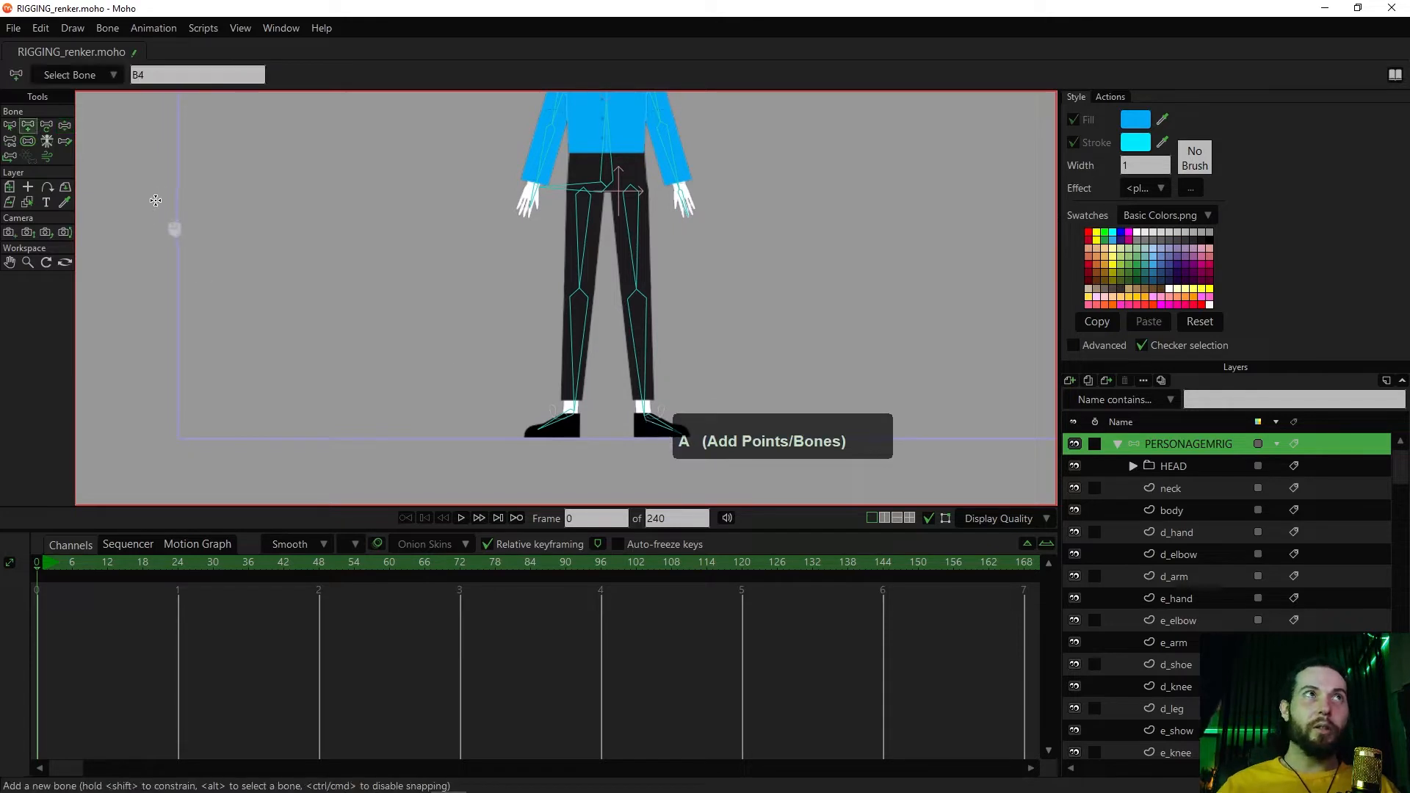
{"action": "left_click_drag", "start_coordinate": [590, 430], "coordinate": [578, 350]}
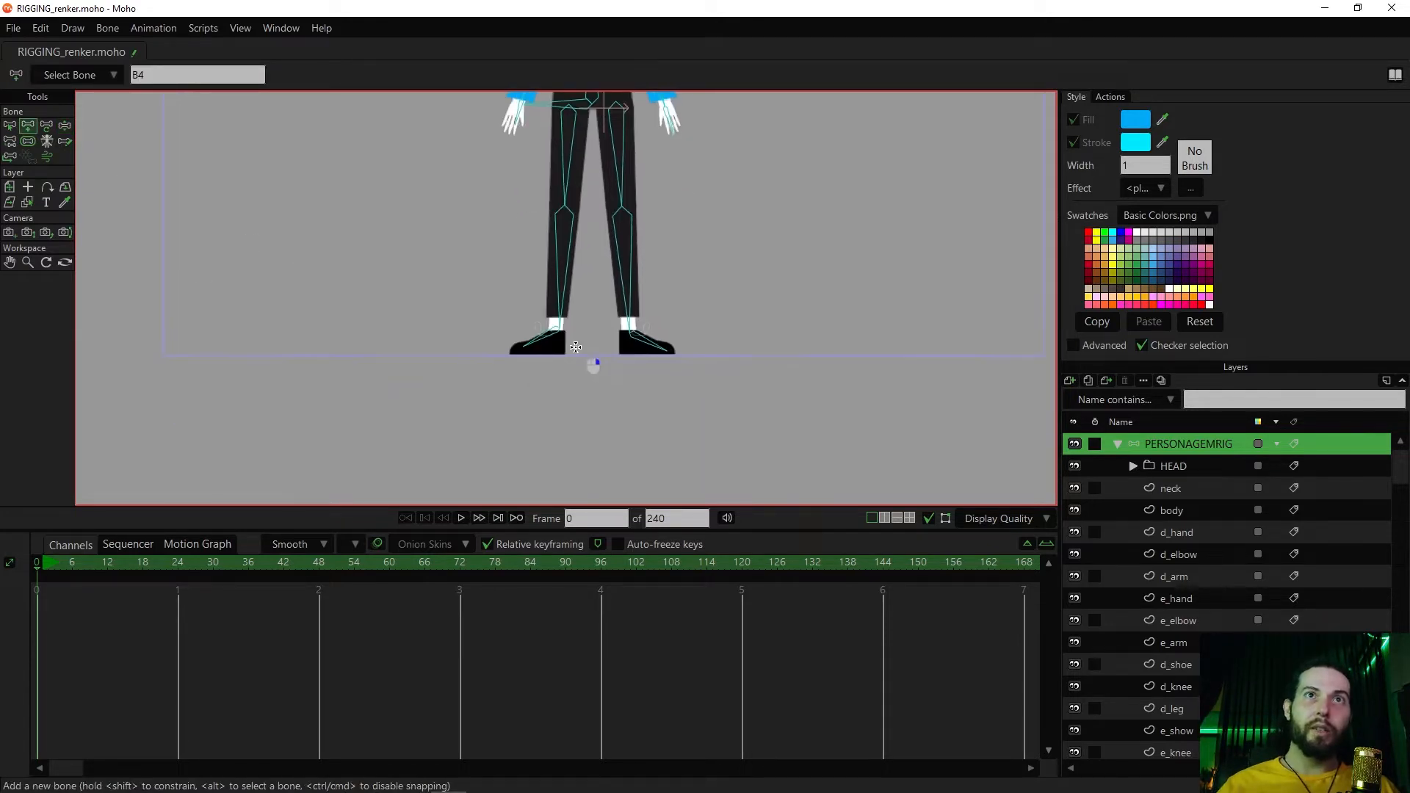
{"action": "scroll", "coordinate": [629, 389], "scroll_direction": "up", "scroll_amount": 2}
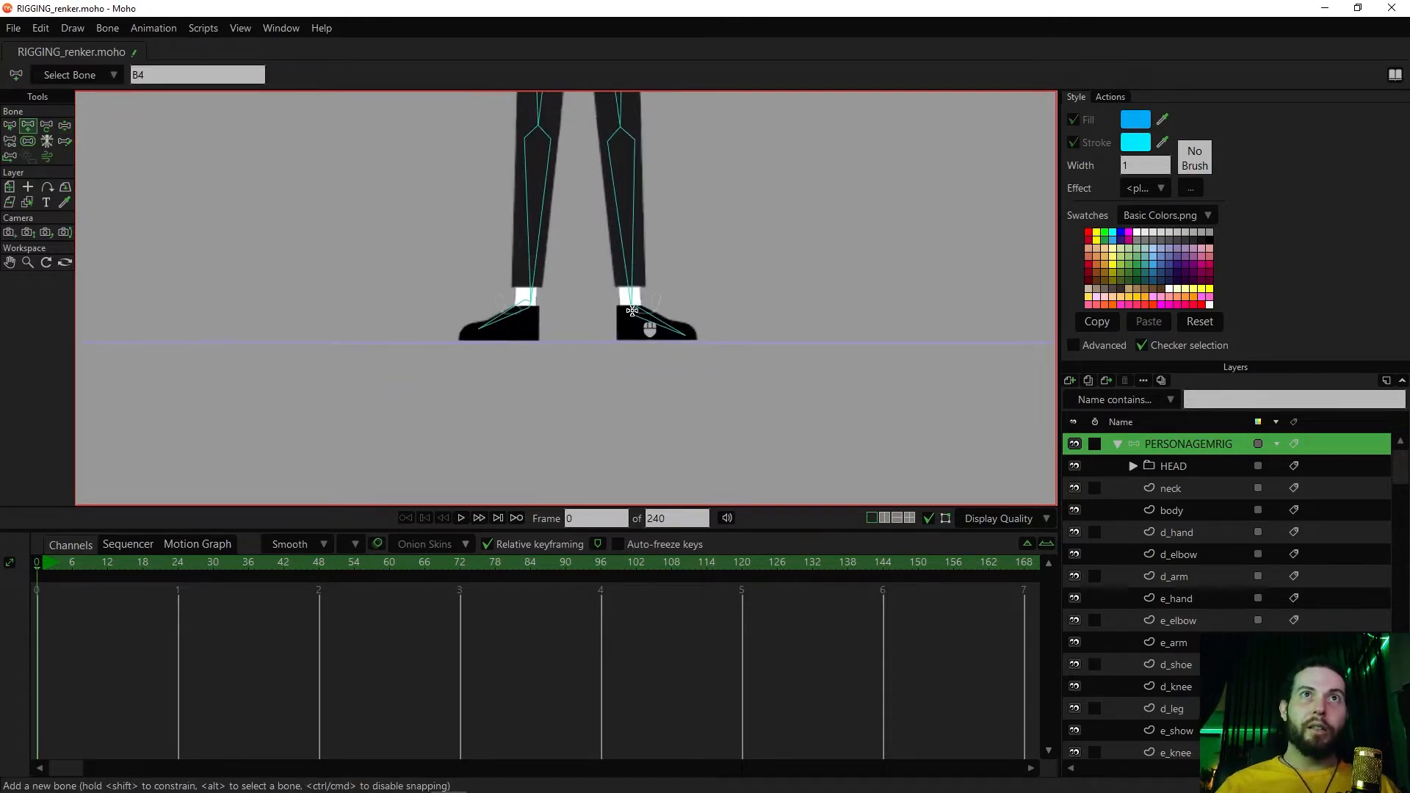
{"action": "left_click_drag", "start_coordinate": [632, 307], "coordinate": [632, 432]}
{"action": "key", "text": "shift"}
Clear the bone selection and add a matching downward bone from the character's right ankle
{"action": "key", "text": "alt"}
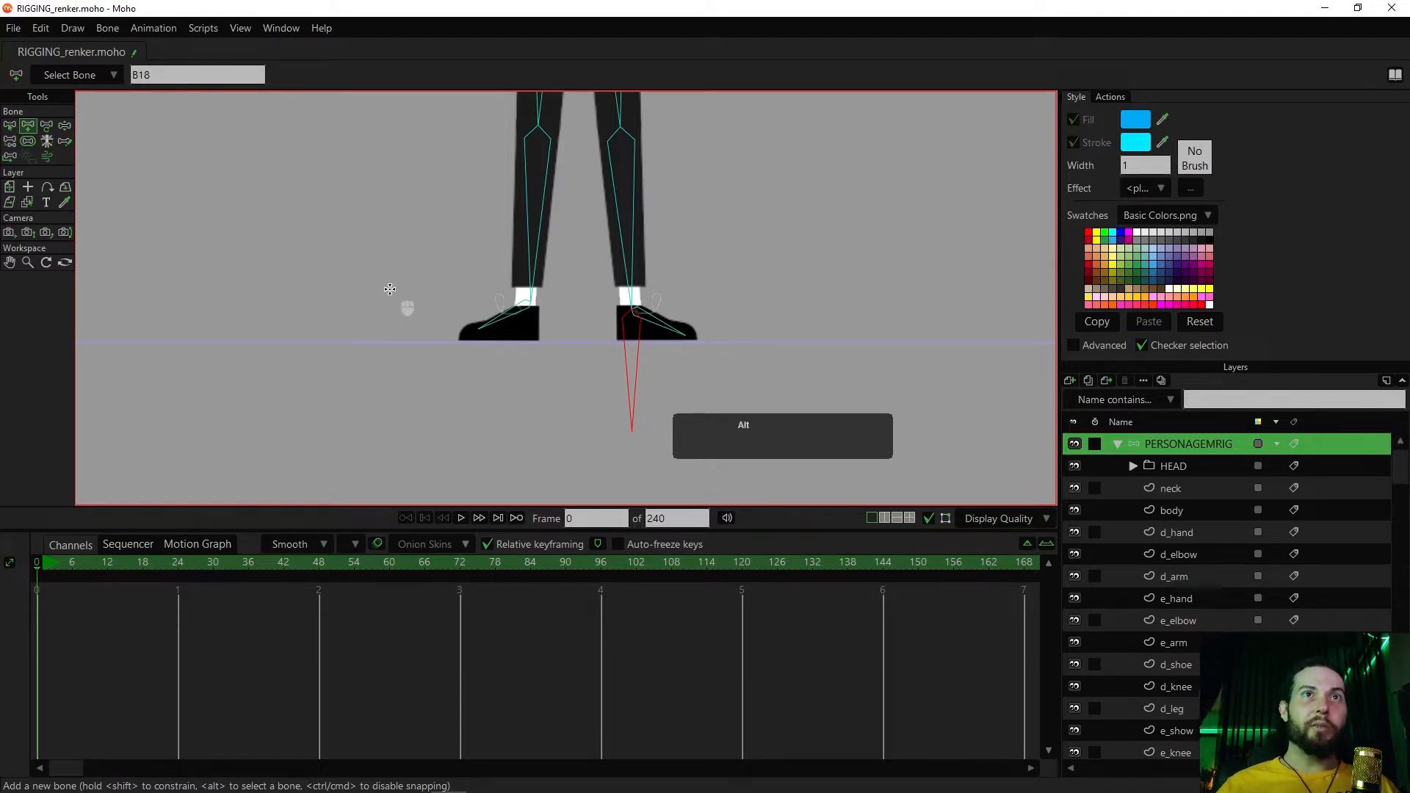
{"action": "left_click", "coordinate": [390, 289], "text": "alt"}
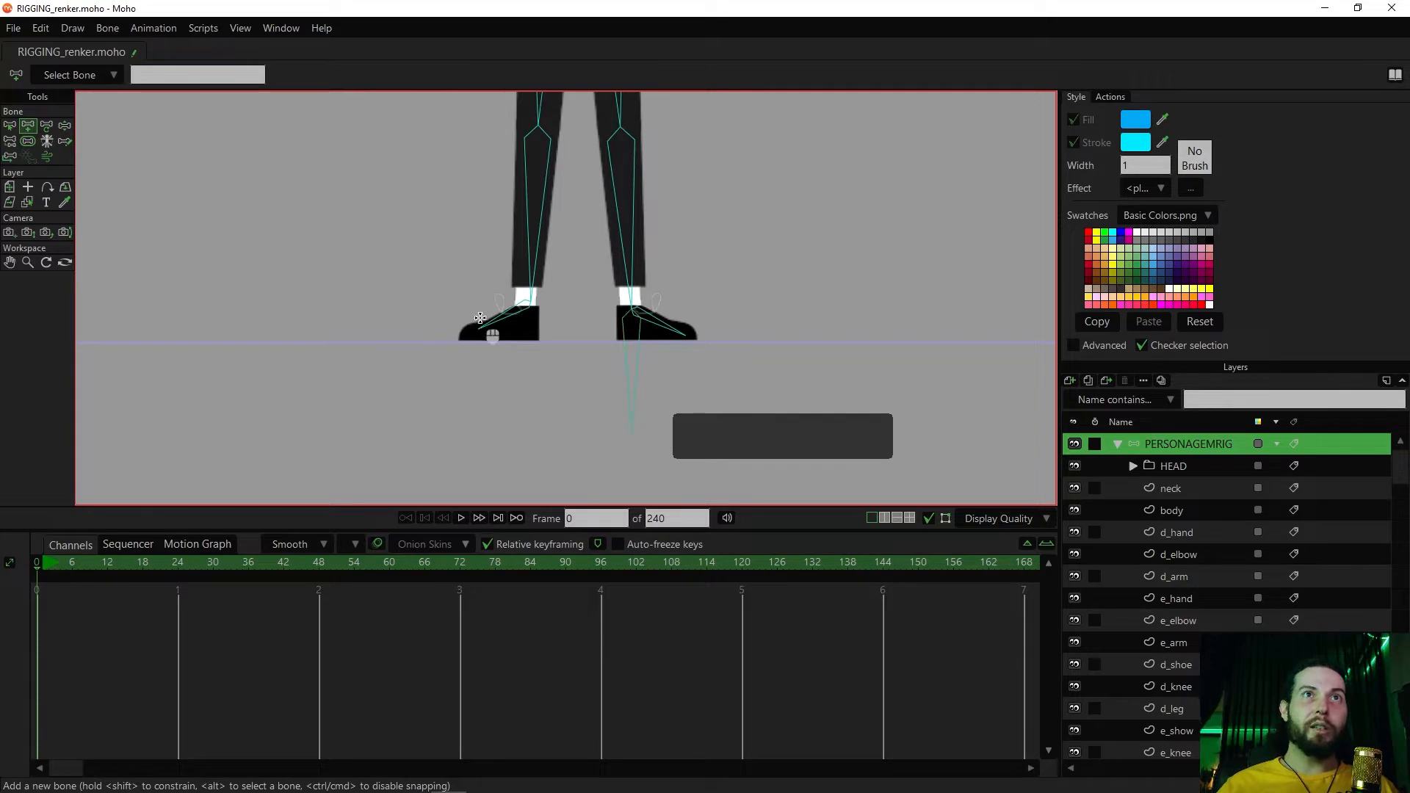
{"action": "left_click_drag", "start_coordinate": [529, 330], "coordinate": [537, 426]}
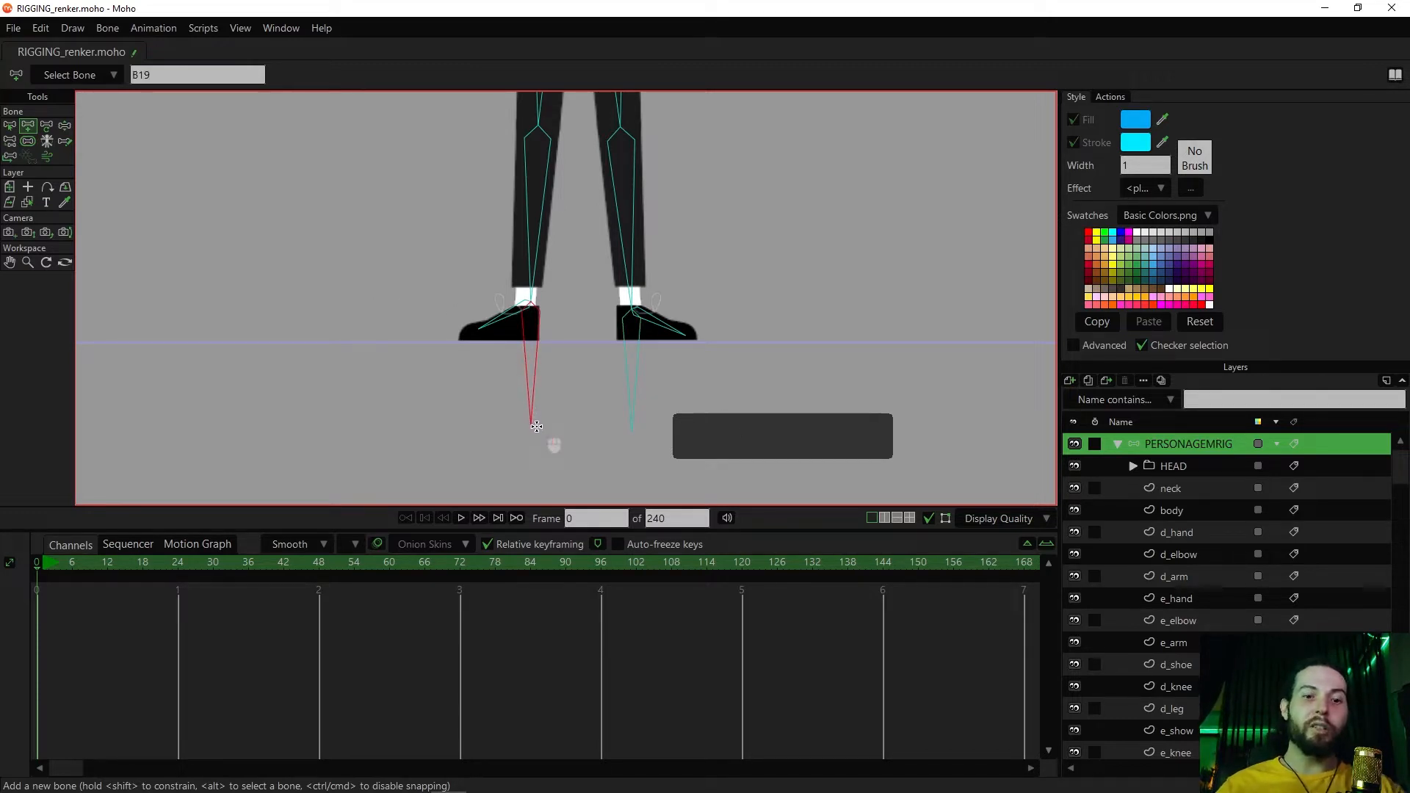
Detach the new bone below the character's left foot from its parent bone
{"action": "key", "text": "p"}
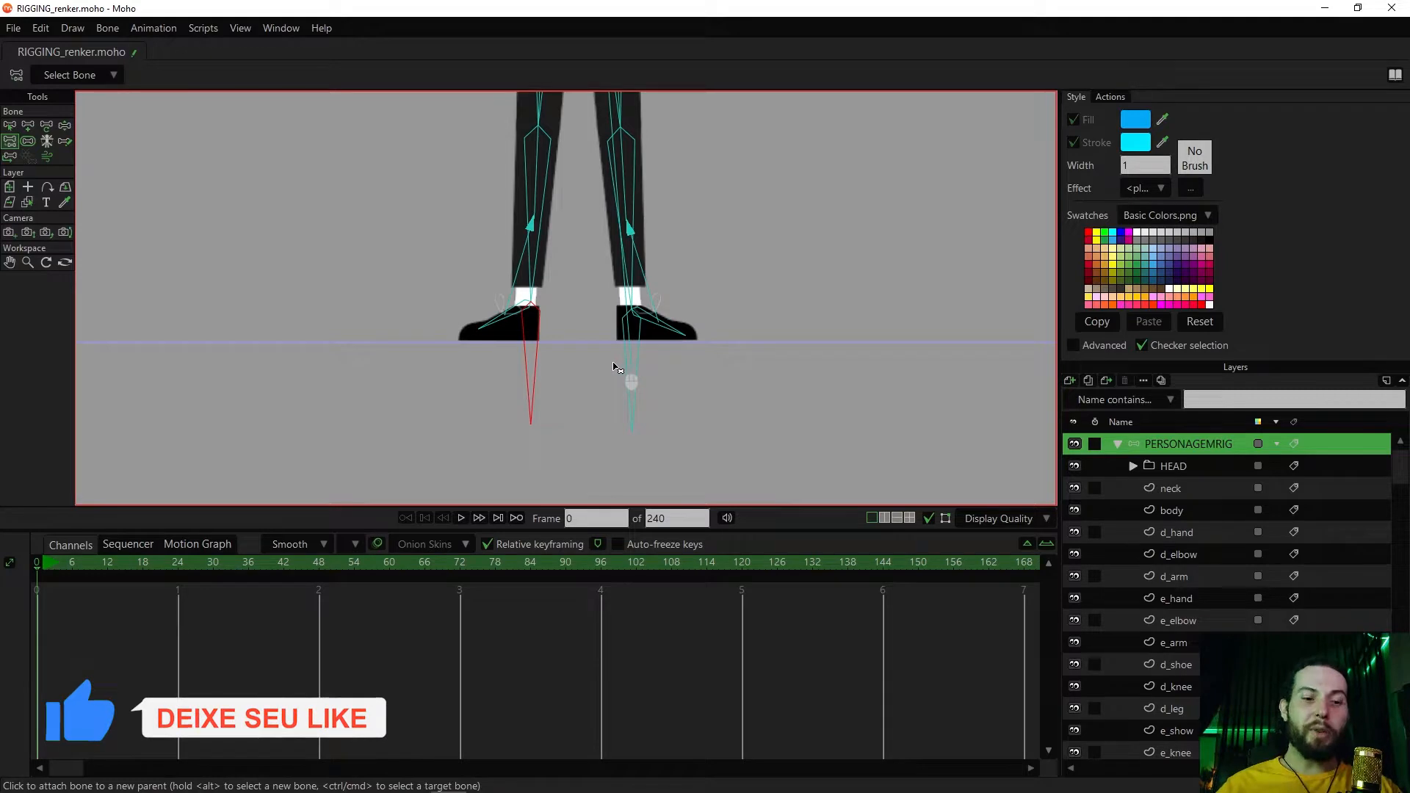
{"action": "key", "text": "b"}
{"action": "left_click", "coordinate": [631, 363]}
{"action": "key", "text": "p"}
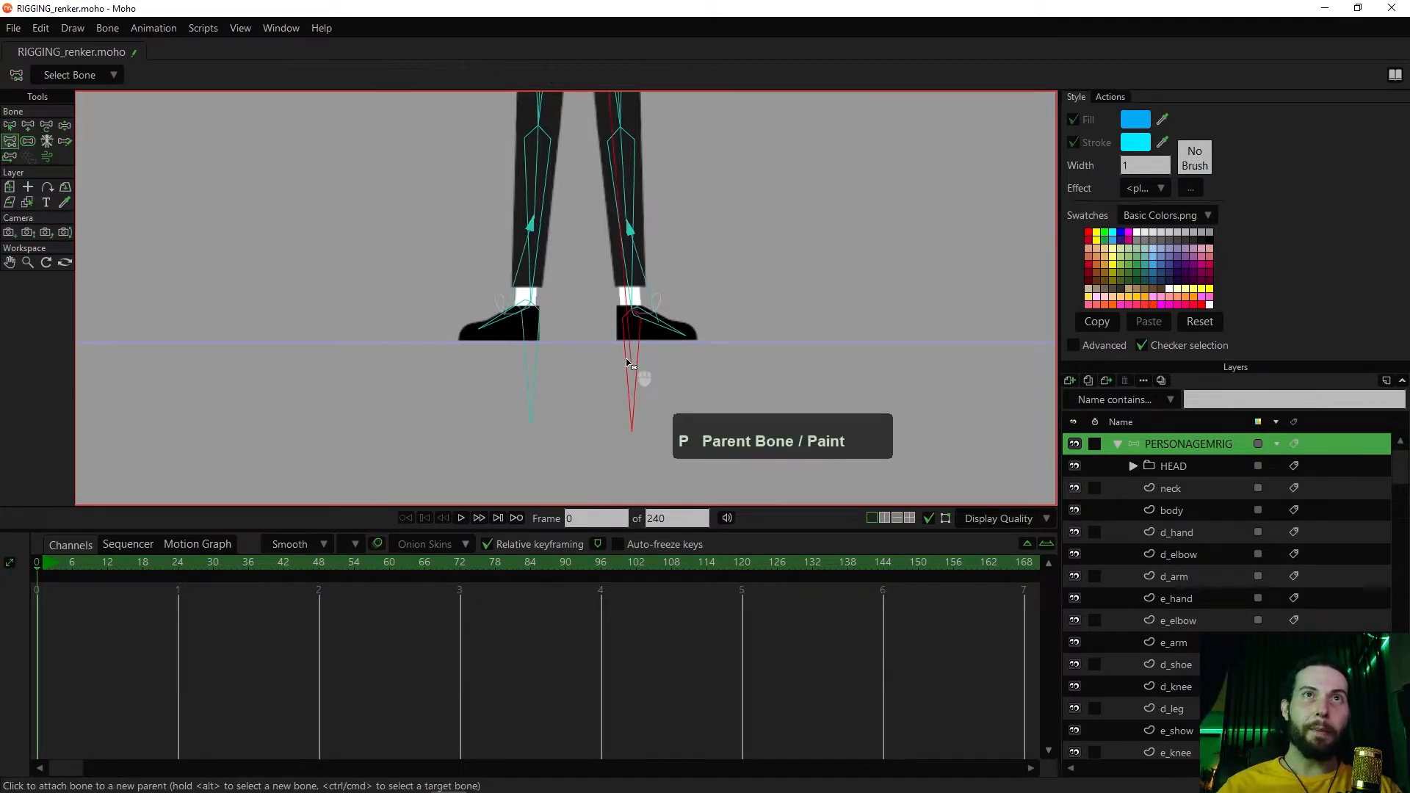
{"action": "scroll", "coordinate": [738, 293], "scroll_direction": "down", "scroll_amount": 2}
{"action": "left_click_drag", "start_coordinate": [689, 229], "coordinate": [643, 404]}
{"action": "left_click_drag", "start_coordinate": [640, 240], "coordinate": [681, 205]}
{"action": "left_click_drag", "start_coordinate": [691, 360], "coordinate": [698, 199]}
{"action": "scroll", "coordinate": [706, 259], "scroll_direction": "up", "scroll_amount": 3}
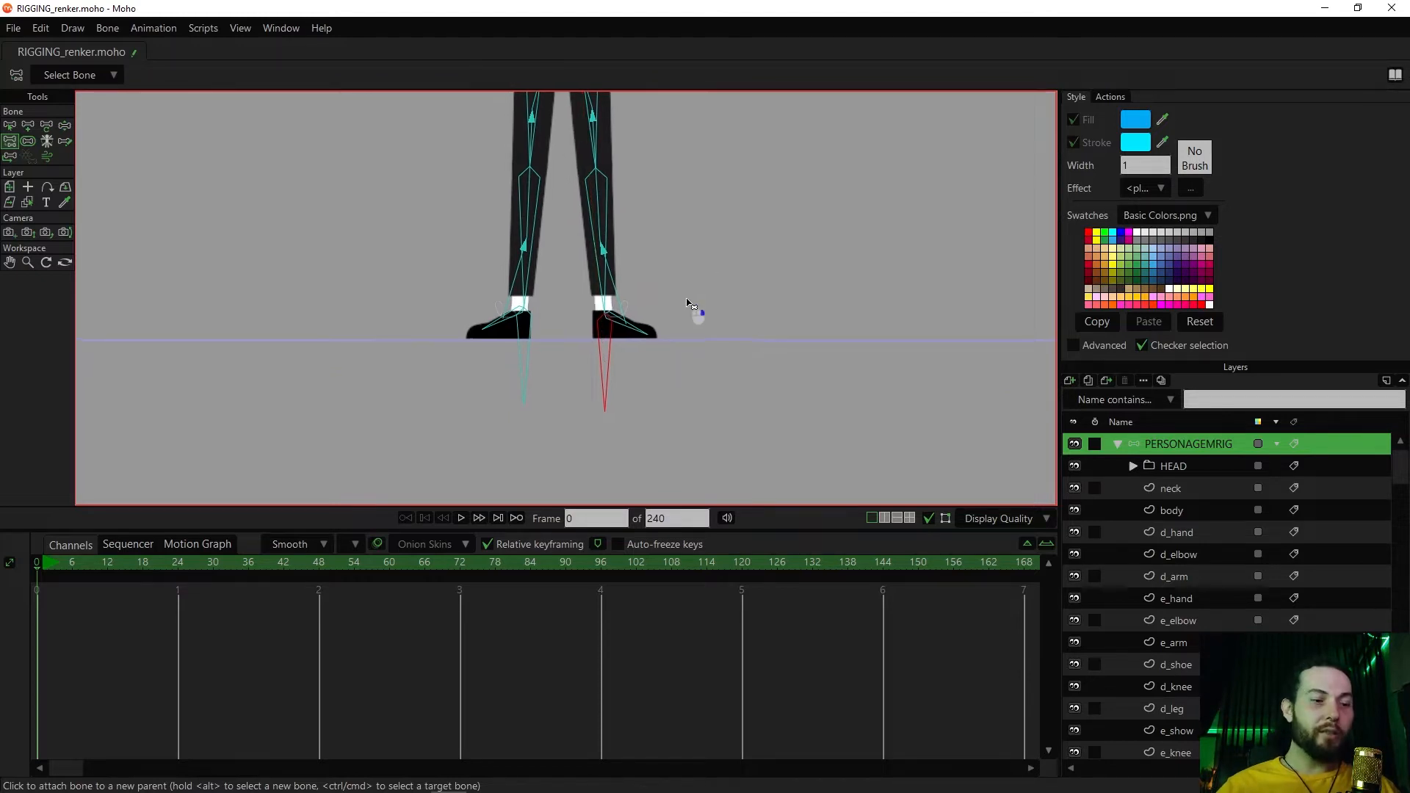
{"action": "left_click_drag", "start_coordinate": [768, 265], "coordinate": [767, 266]}
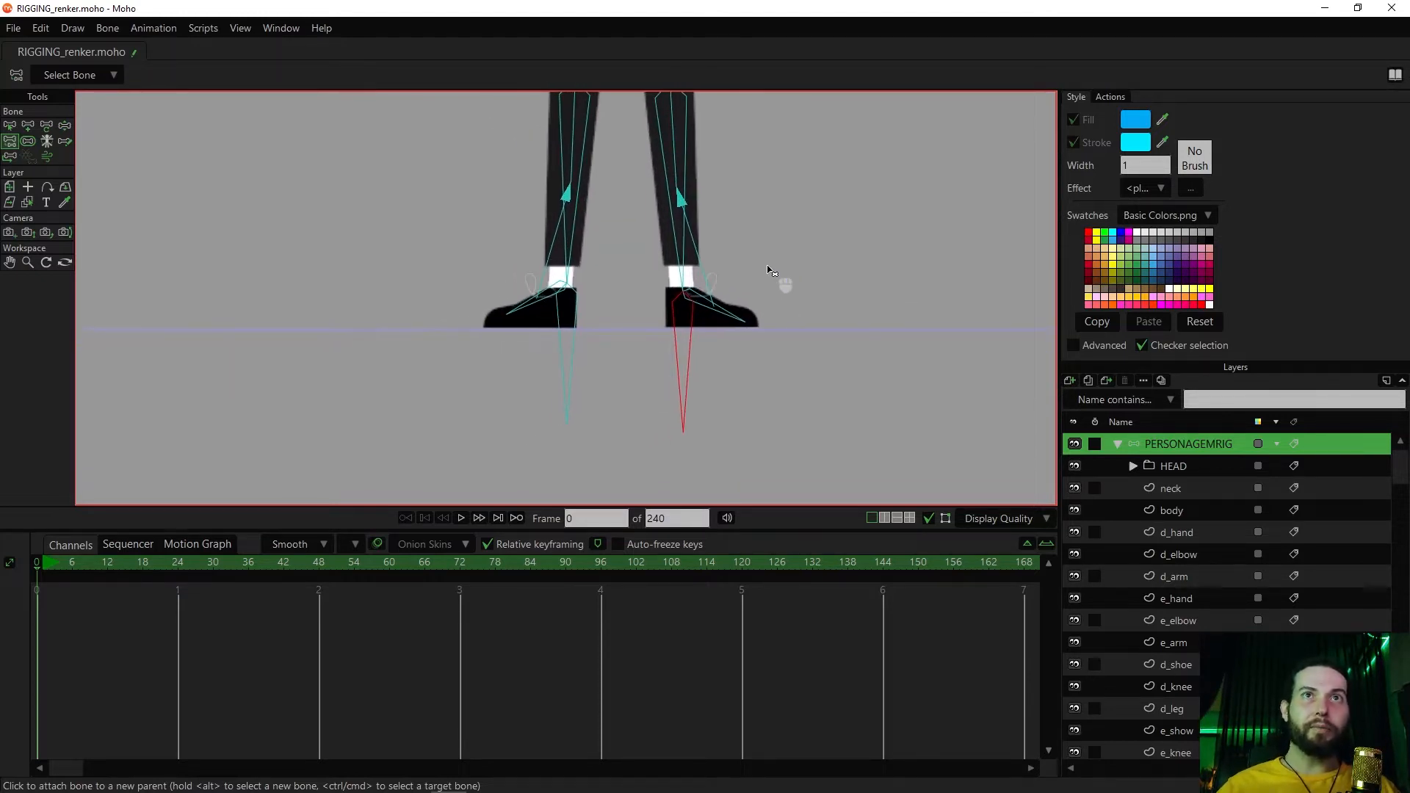
Rename the new bone below the character's left foot as "pé esq"
{"action": "key", "text": "b"}
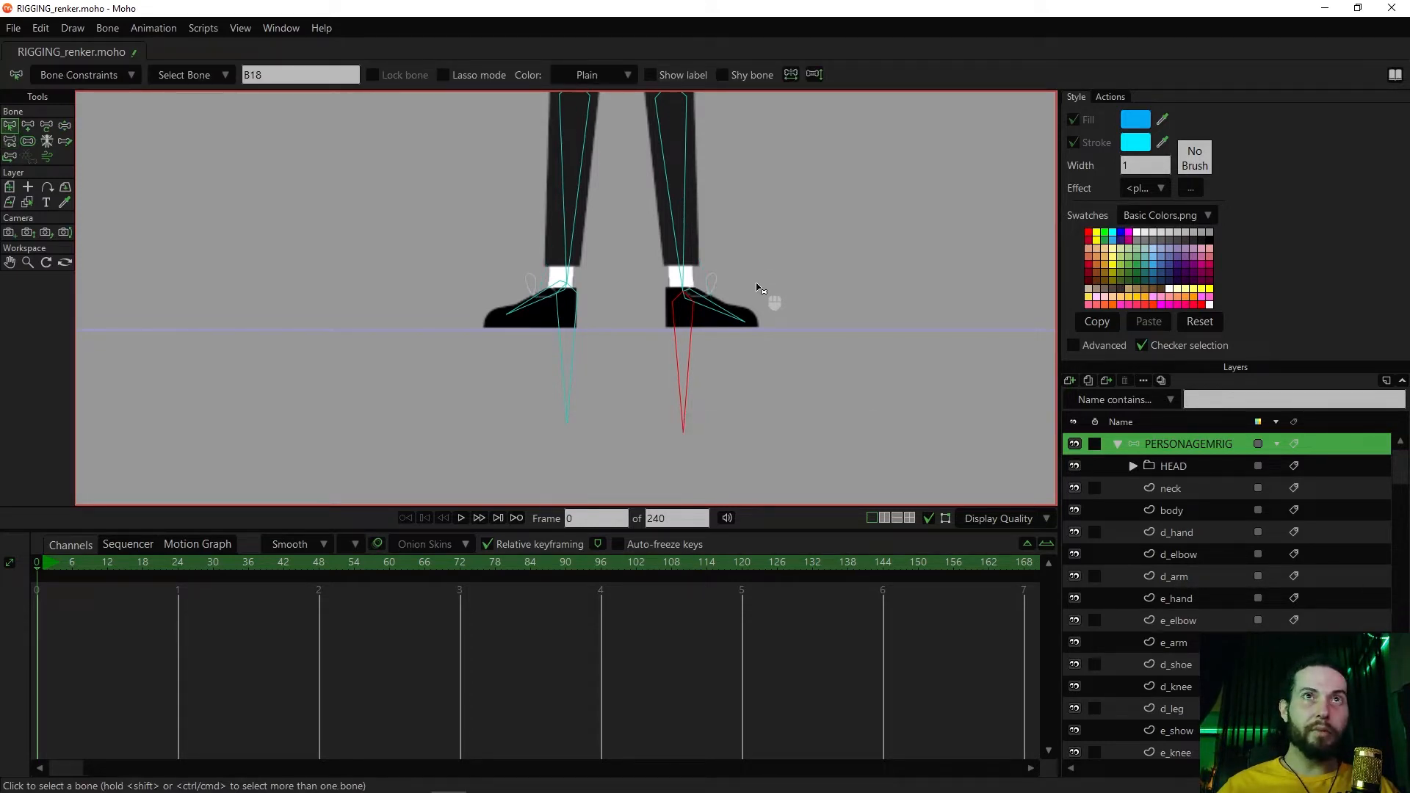
{"action": "left_click", "coordinate": [693, 326]}
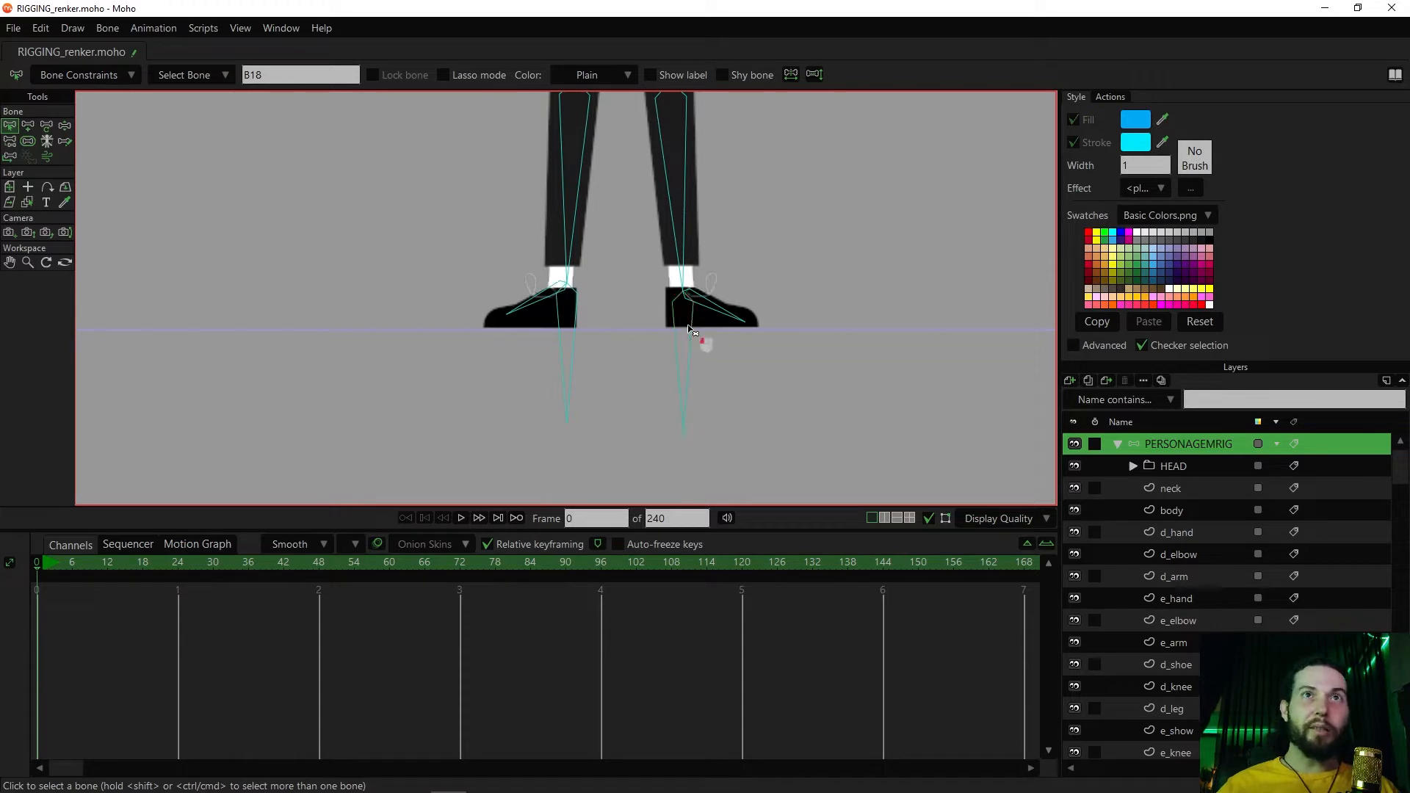
{"action": "left_click", "coordinate": [692, 325]}
{"action": "double_click", "coordinate": [298, 74]}
{"action": "type", "text": "pé esq"}
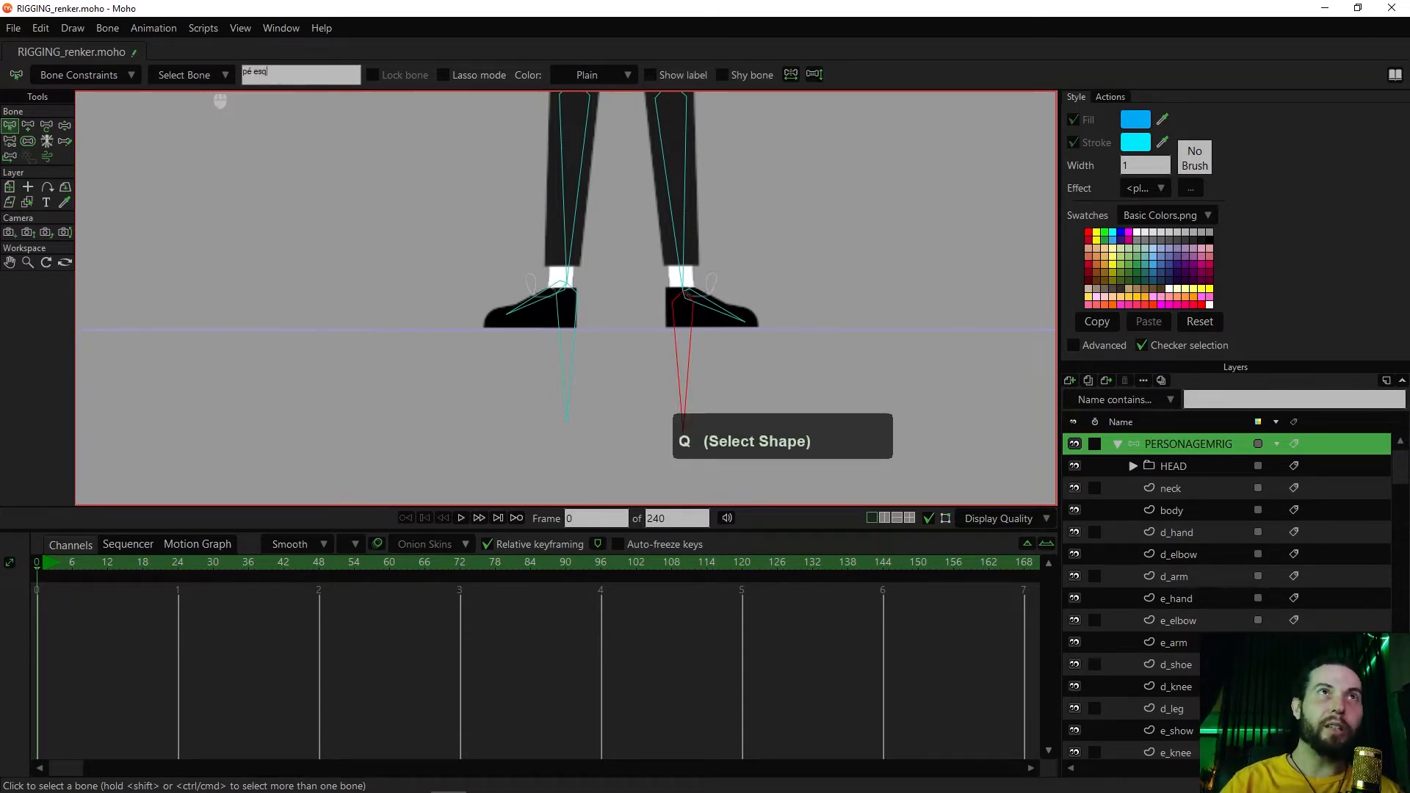
Rename the new bone below the character's right foot as "pé dir target"
{"action": "left_click", "coordinate": [564, 319]}
{"action": "left_click", "coordinate": [292, 75]}
{"action": "type", "text": "pé dir"}
{"action": "key", "text": "Return"}
{"action": "left_click", "coordinate": [289, 72]}
{"action": "left_click", "coordinate": [289, 72]}
{"action": "type", "text": "target"}
{"action": "key", "text": "Return"}
Extend the left foot bone's name to "pé esq target"
{"action": "left_click", "coordinate": [686, 354]}
{"action": "left_click", "coordinate": [334, 75]}
{"action": "type", "text": "target"}
{"action": "key", "text": "Return"}
Set "pé esq target" as the target of the character's left shin bone in its bone constraints
{"action": "left_click", "coordinate": [667, 175]}
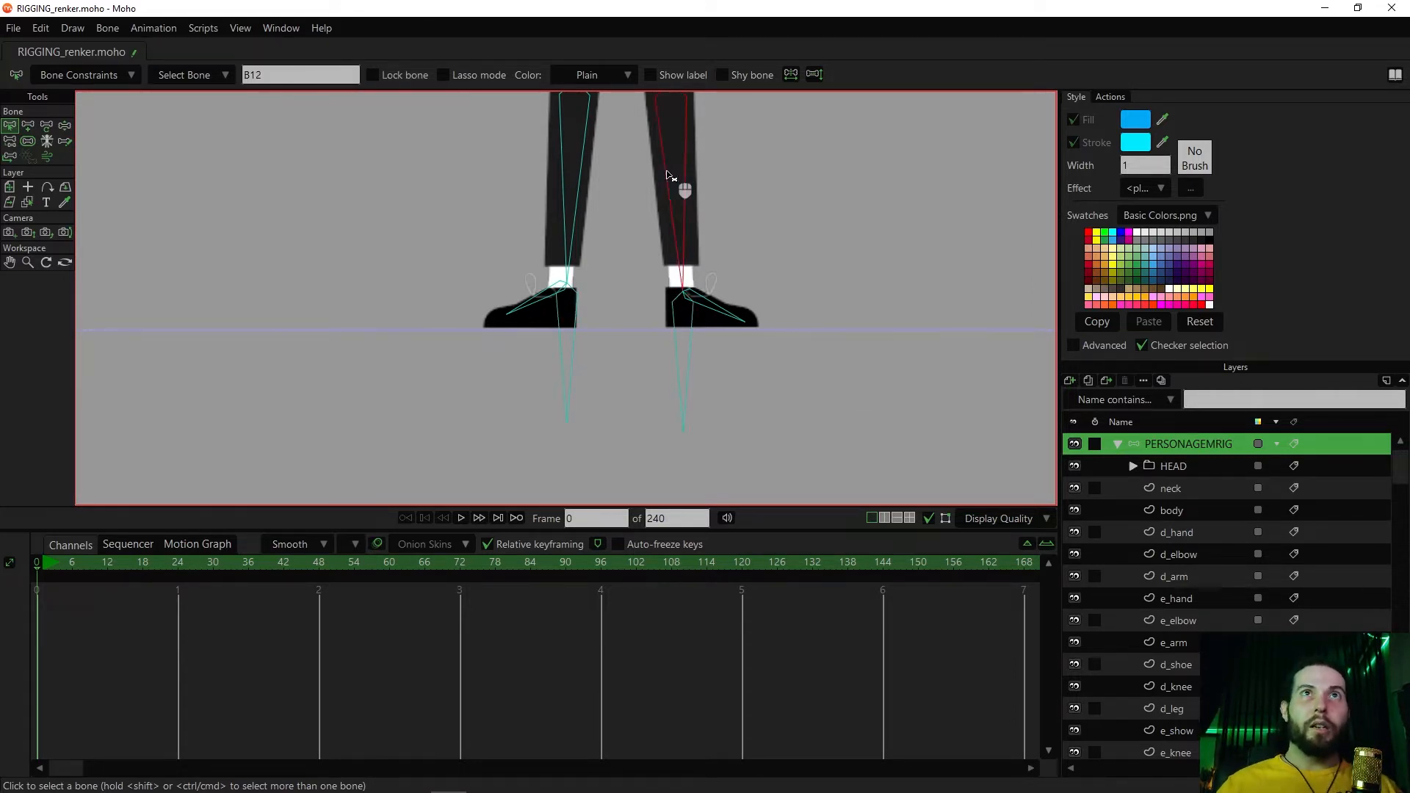
{"action": "left_click_drag", "start_coordinate": [764, 244], "coordinate": [705, 268]}
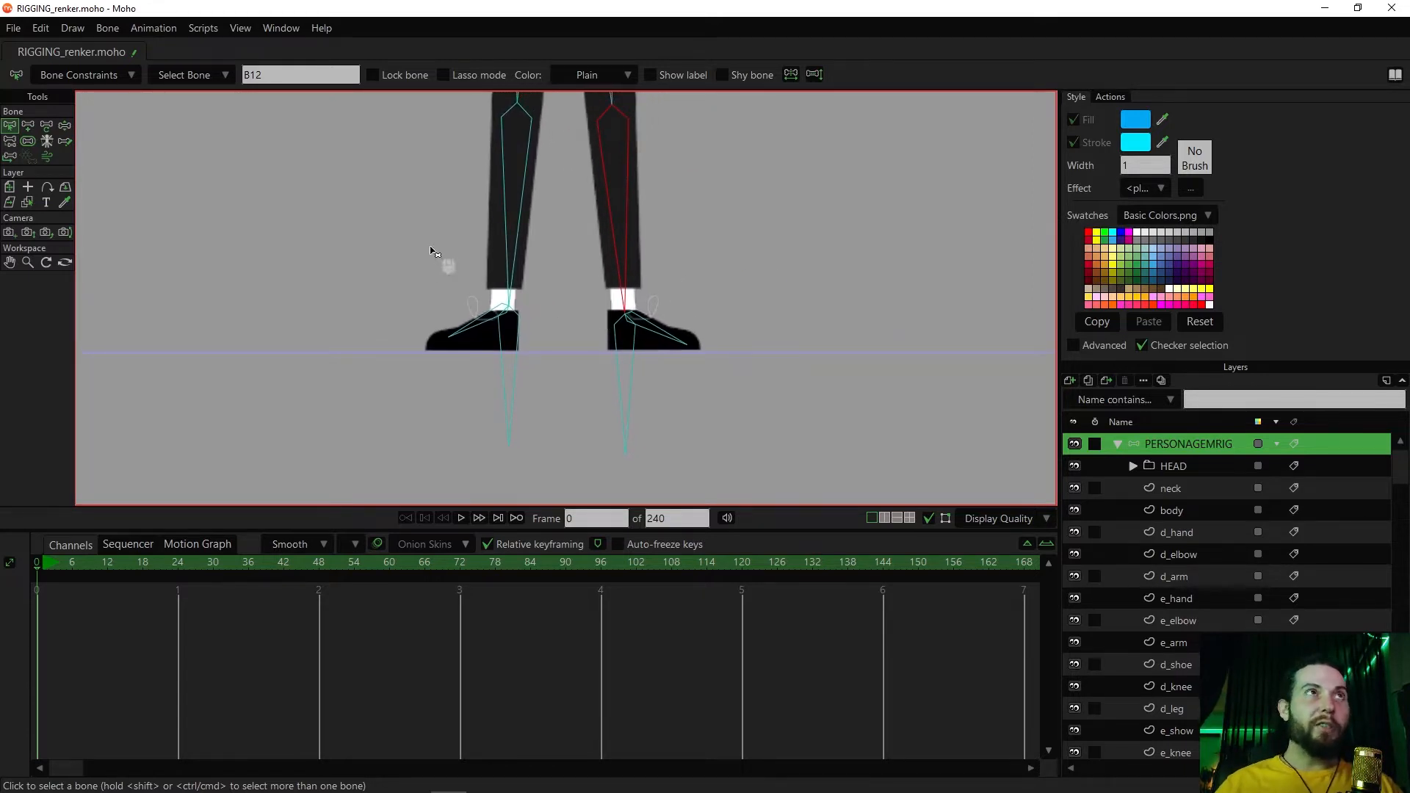
{"action": "key", "text": "b"}
{"action": "left_click", "coordinate": [127, 75]}
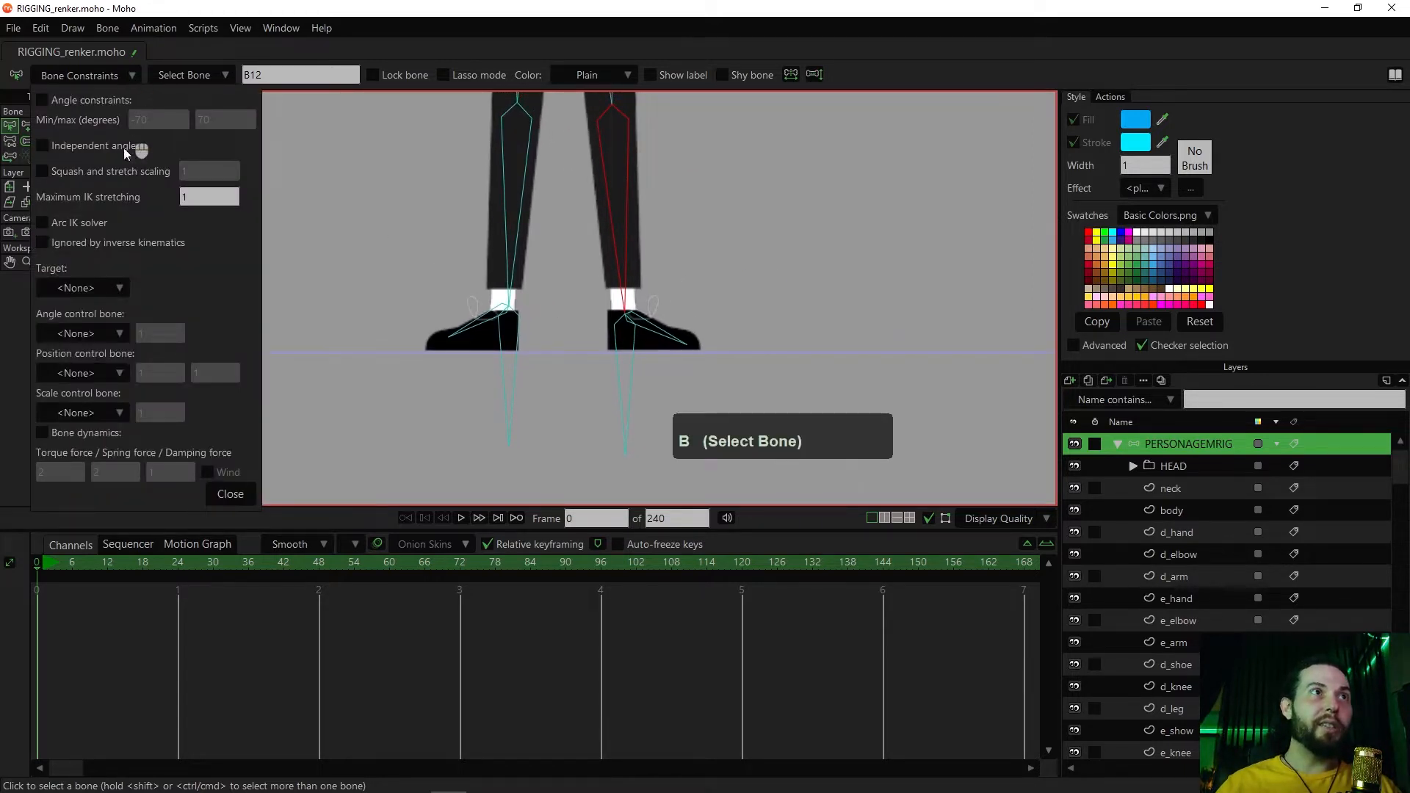
{"action": "left_click", "coordinate": [104, 289]}
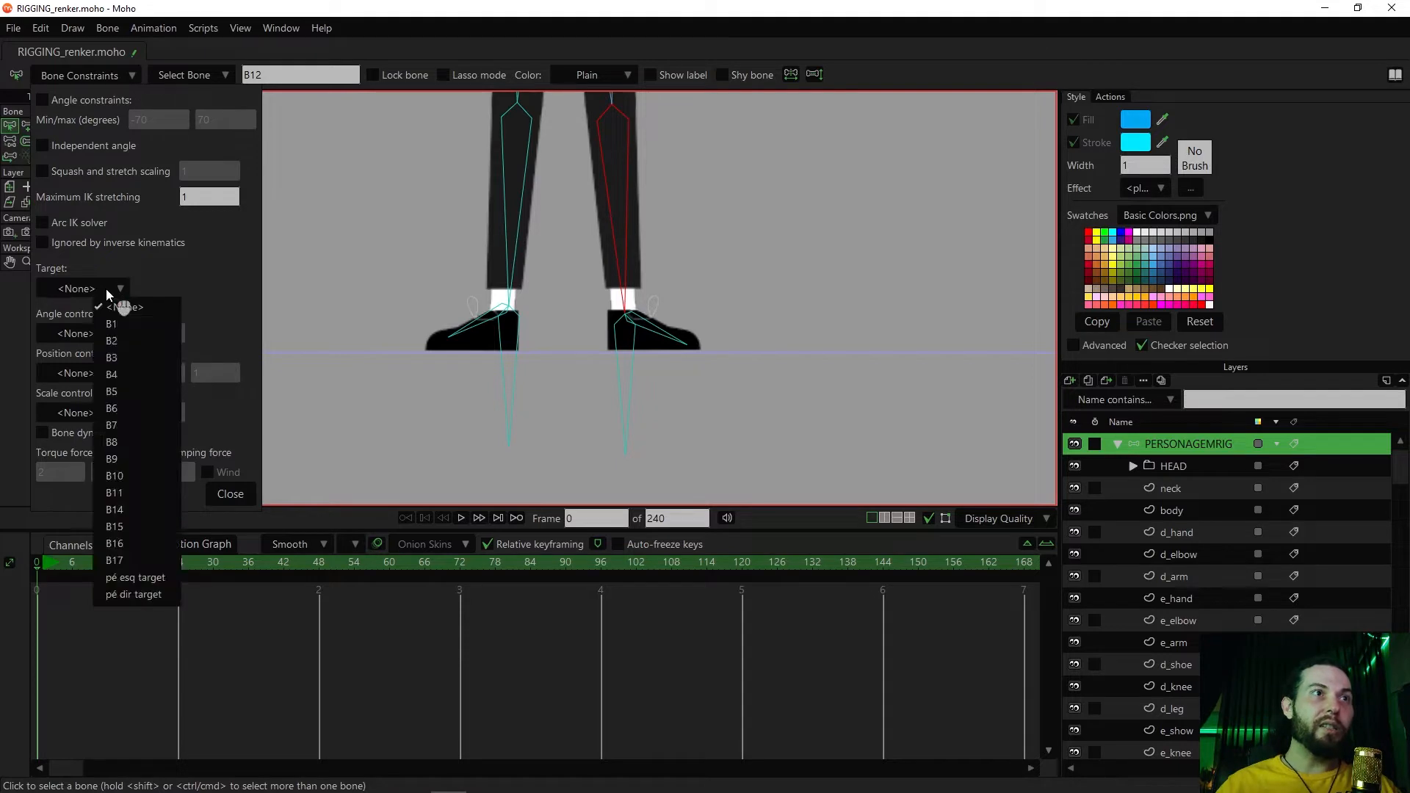
{"action": "left_click", "coordinate": [147, 580]}
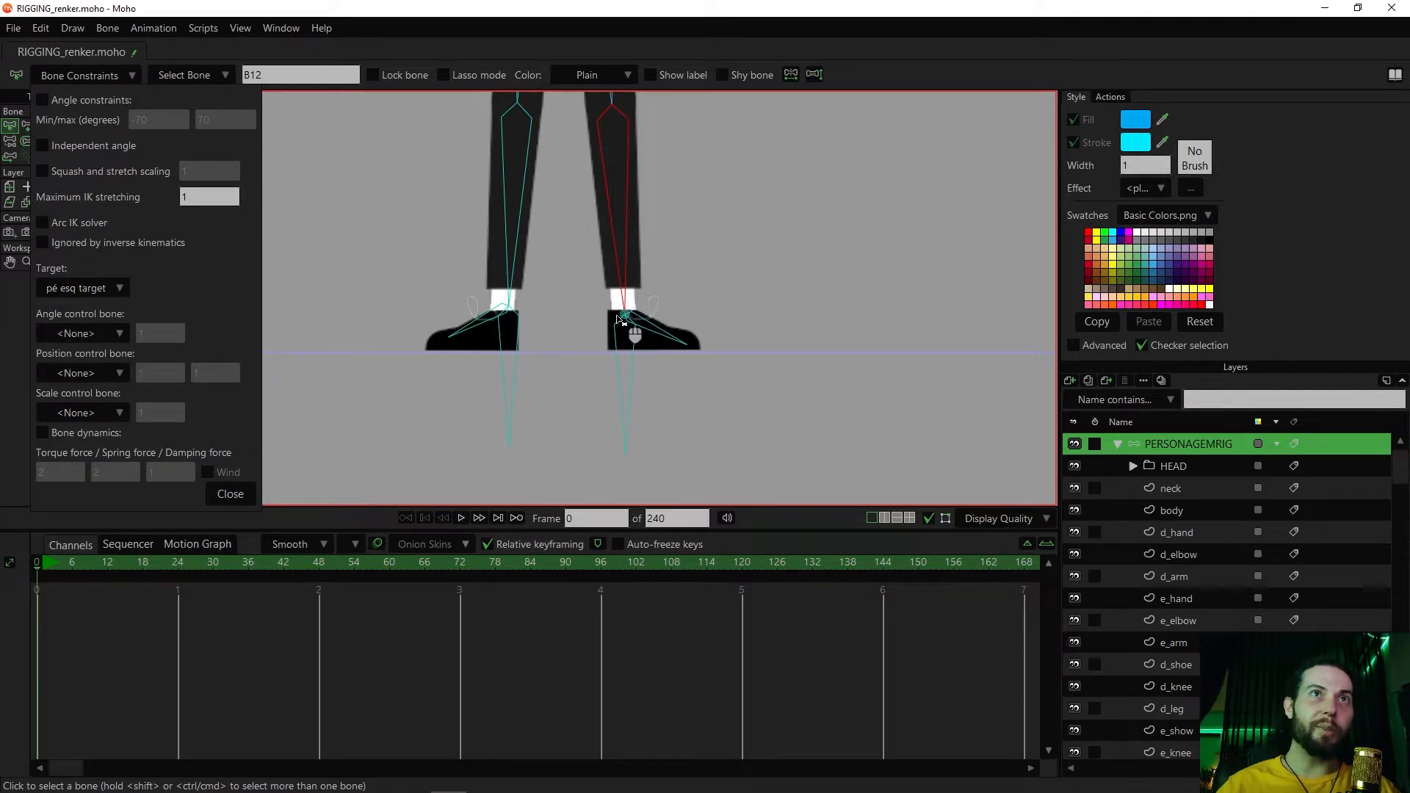
{"action": "scroll", "coordinate": [633, 334], "scroll_direction": "up", "scroll_amount": 2}
{"action": "scroll", "coordinate": [642, 312], "scroll_direction": "up", "scroll_amount": 2}
{"action": "scroll", "coordinate": [643, 312], "scroll_direction": "down", "scroll_amount": 4}
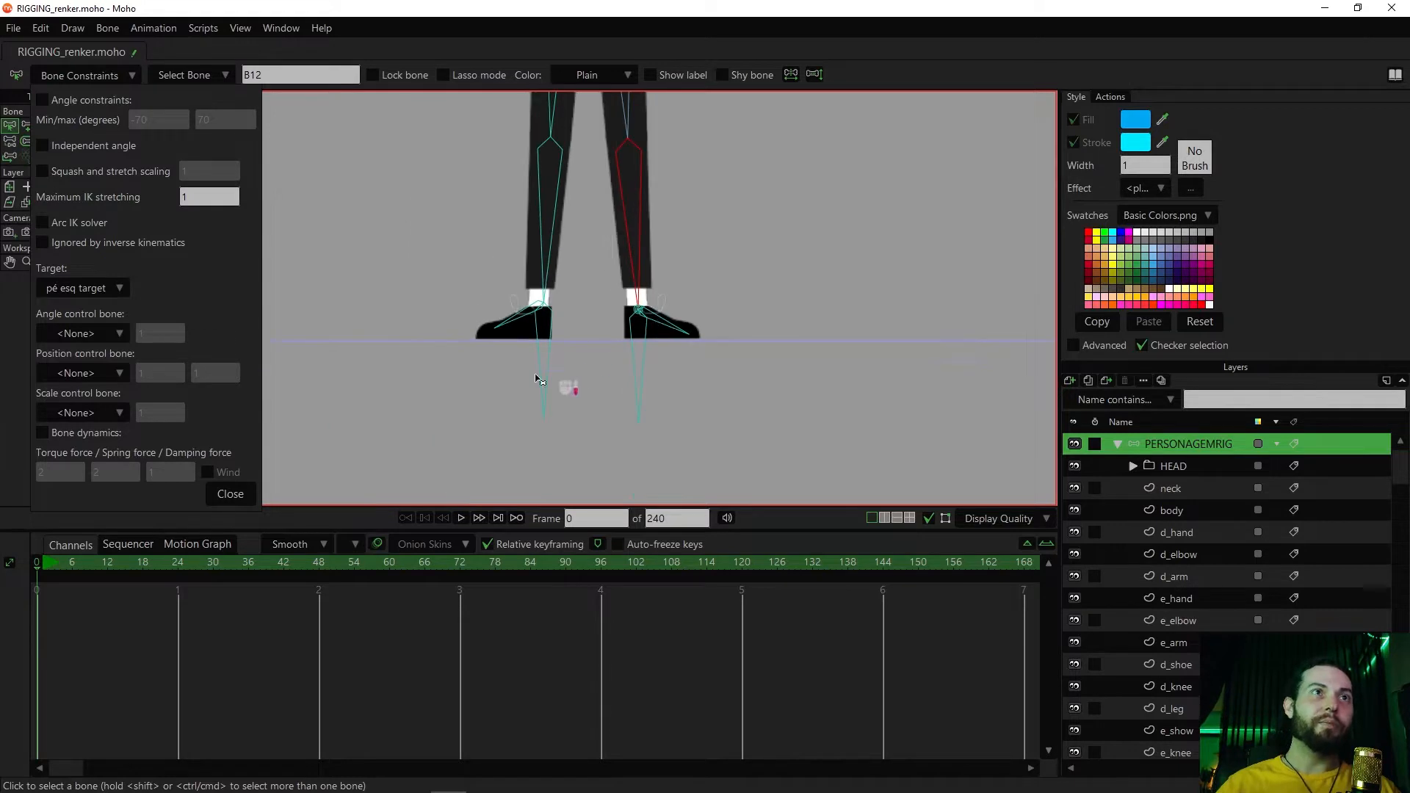
{"action": "left_click", "coordinate": [249, 491]}
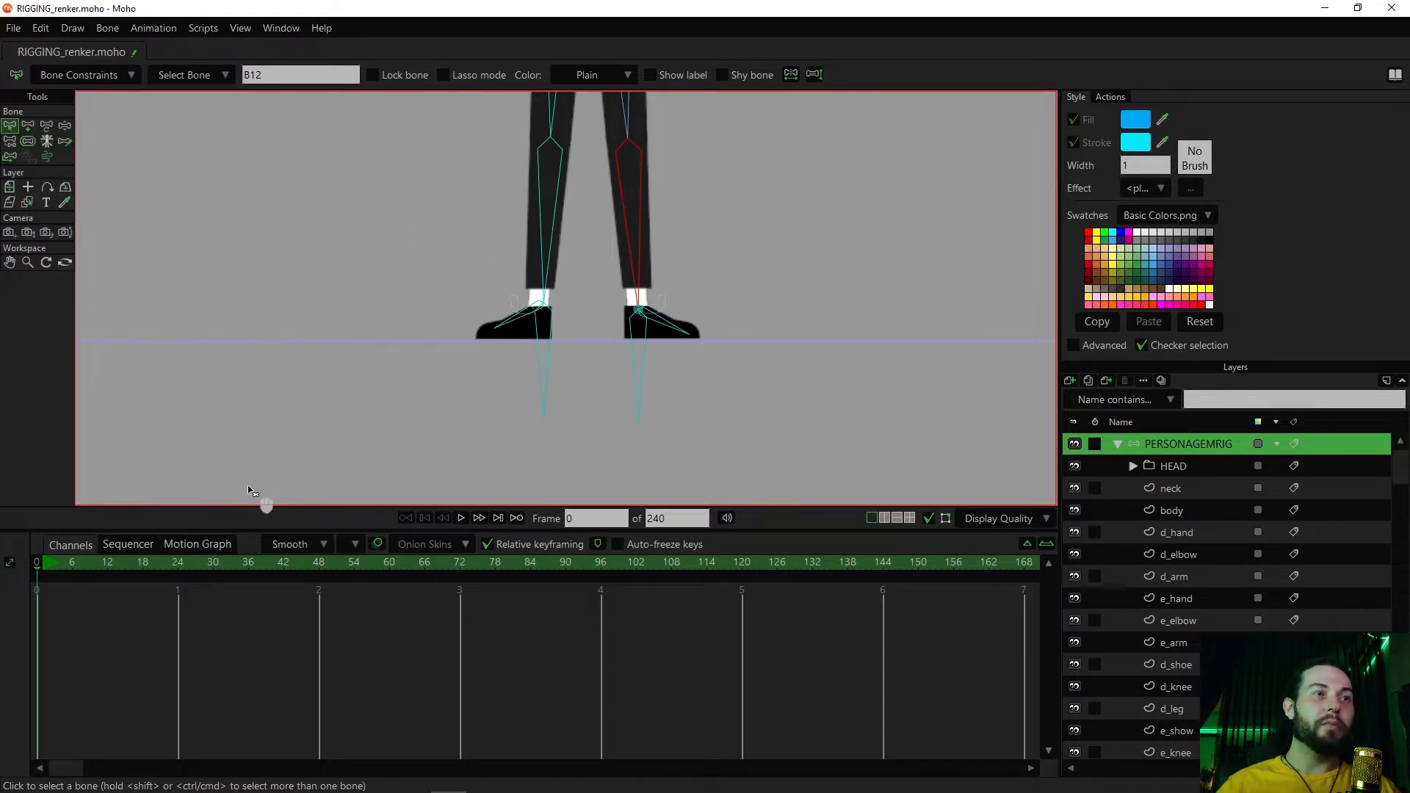
Try moving the left foot's target bone to test the leg, and undo the movement
{"action": "key", "text": "z"}
{"action": "left_click_drag", "start_coordinate": [645, 377], "coordinate": [499, 408]}
{"action": "key", "text": "ctrl+z"}
Select both foot target bones, reduce their bone strength, and deselect them
{"action": "key", "text": "b"}
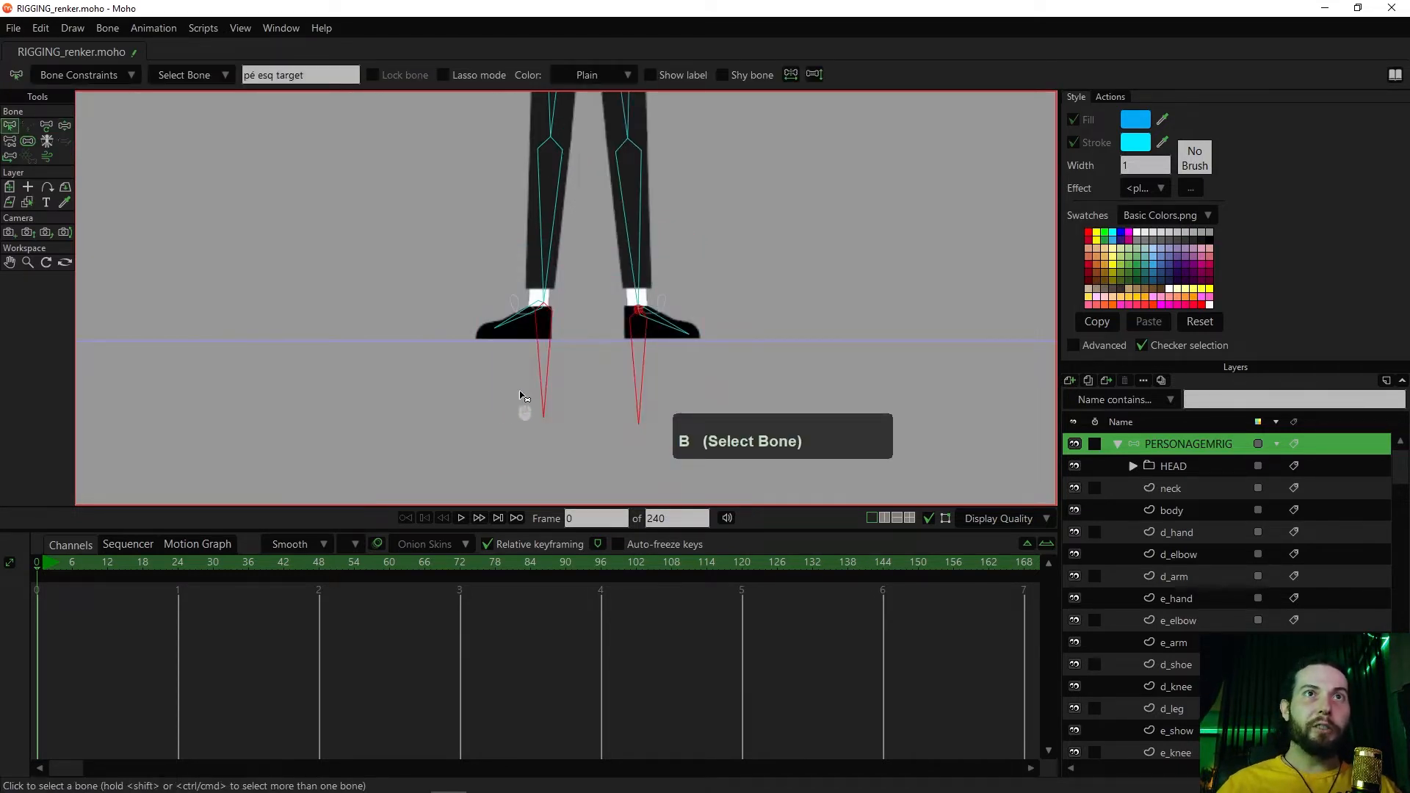
{"action": "key", "text": "s"}
{"action": "left_click_drag", "start_coordinate": [554, 365], "coordinate": [431, 384]}
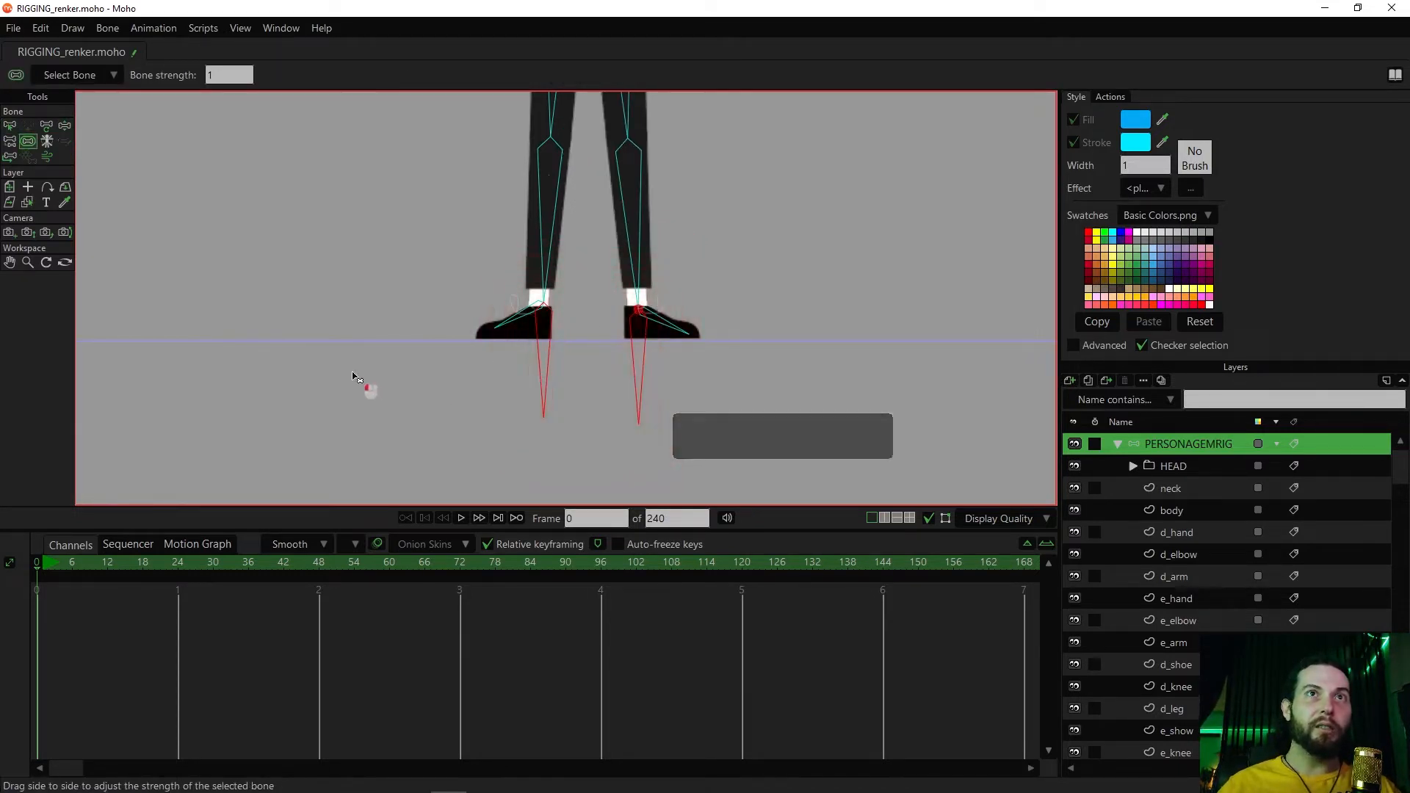
{"action": "key", "text": "b"}
{"action": "left_click", "coordinate": [730, 277]}
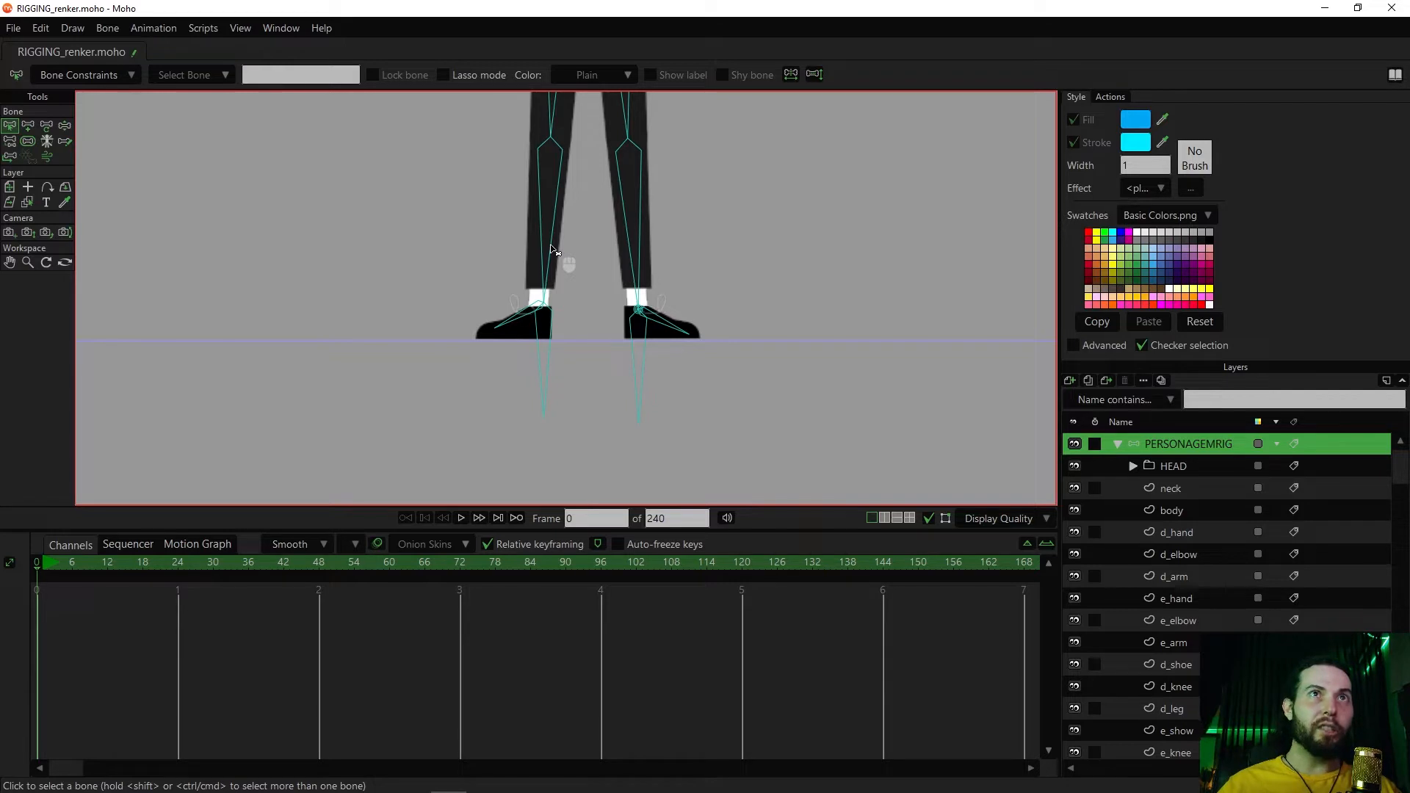
Set the right foot's target bone as the target of the right shin bone with the Reparent Bone tool
{"action": "left_click", "coordinate": [553, 250]}
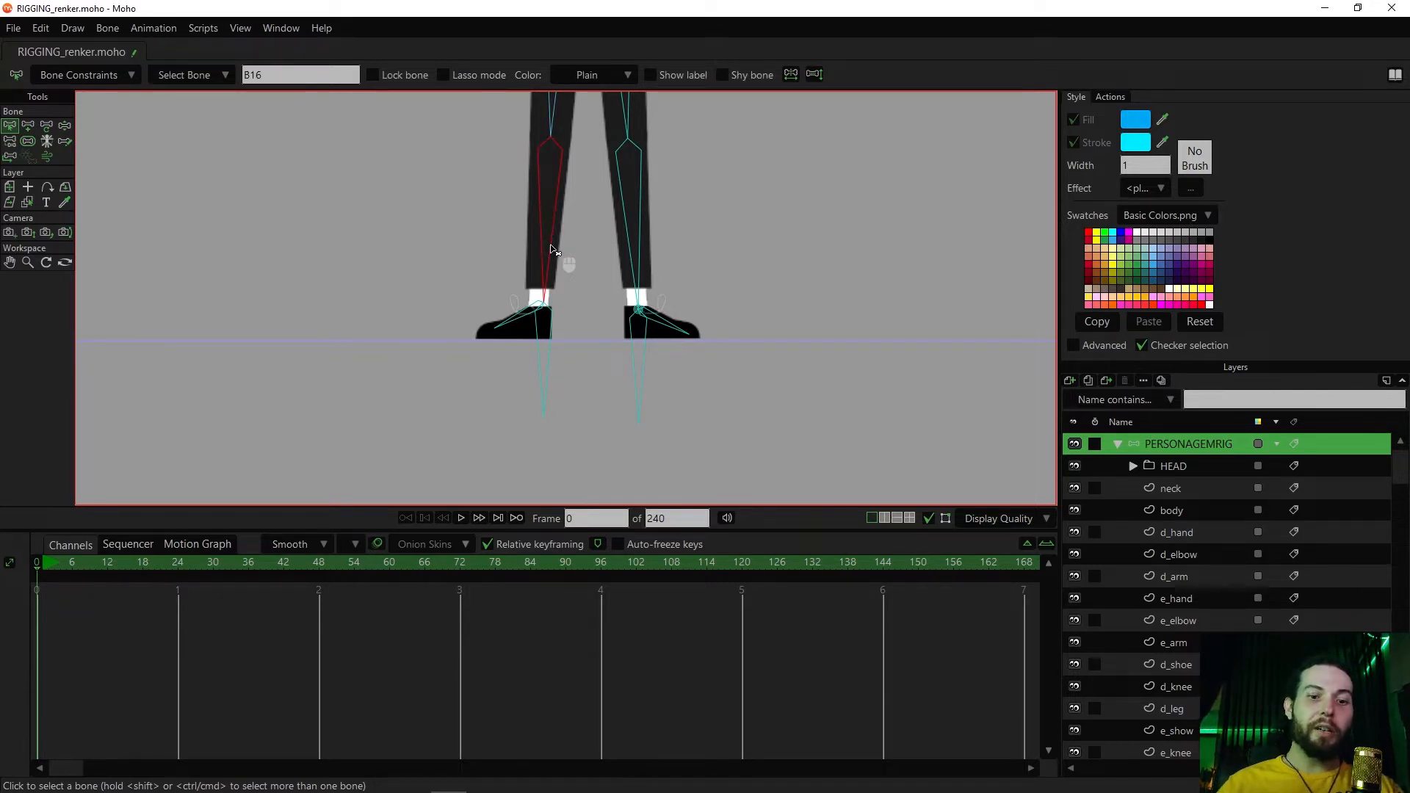
{"action": "key", "text": "p"}
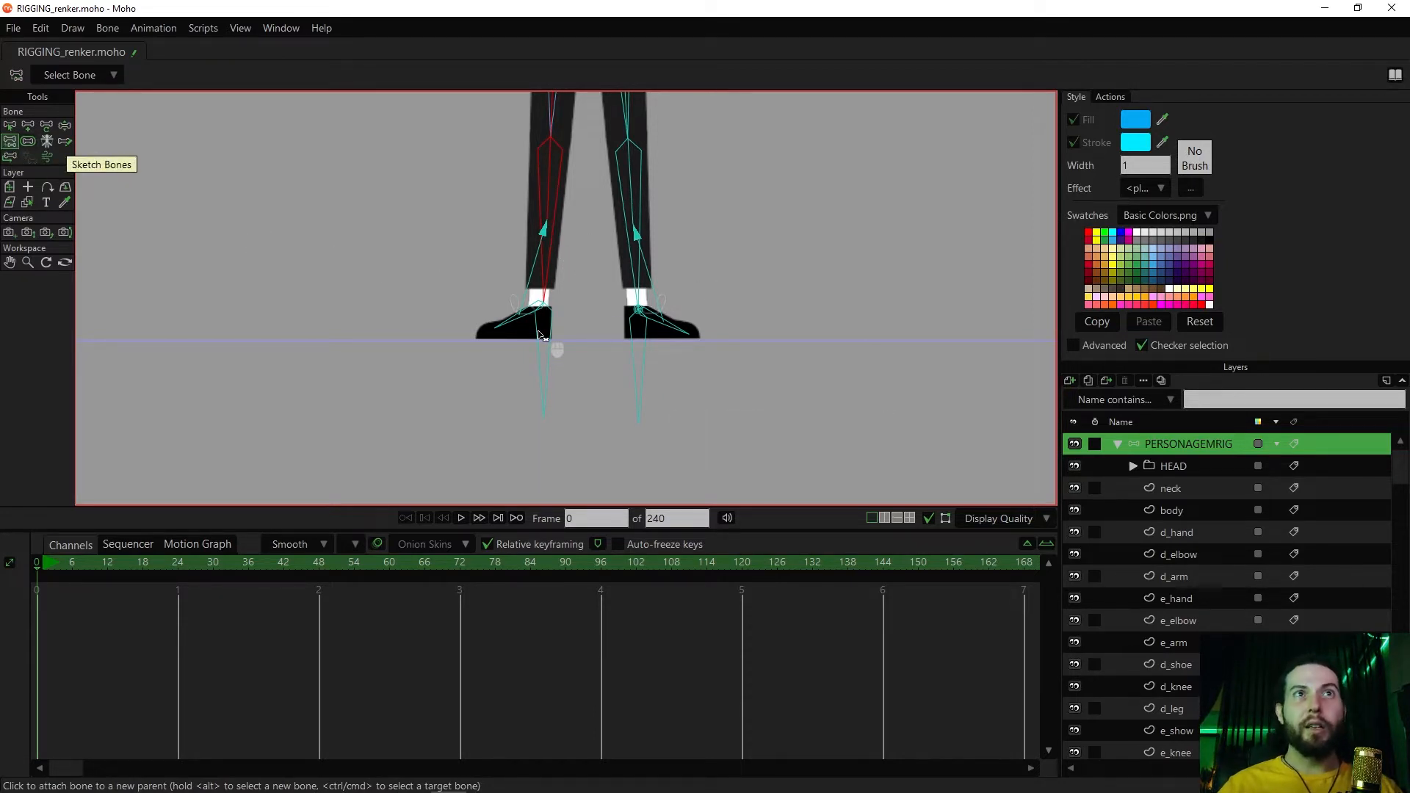
{"action": "key", "text": "ctrl"}
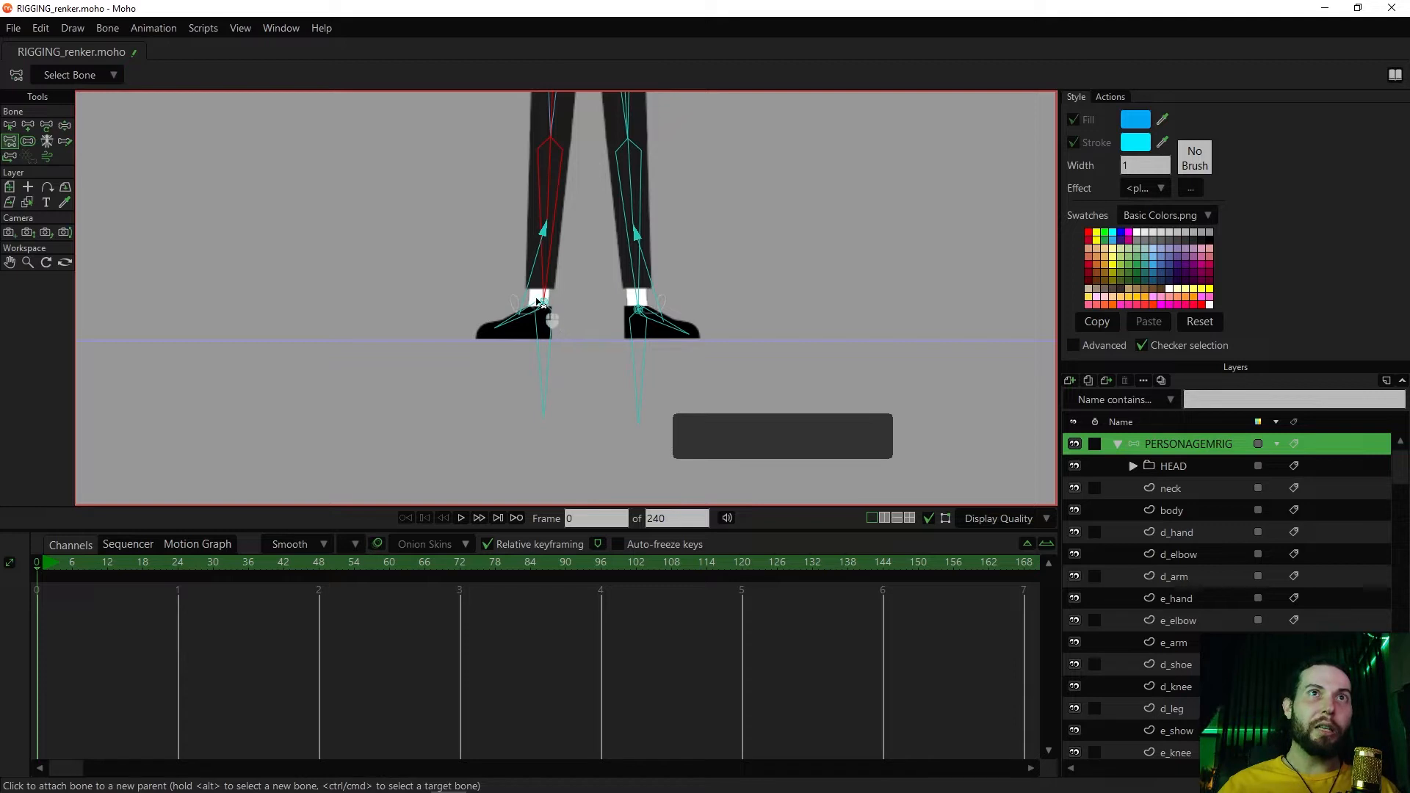
Try moving the right foot's target bone upward to test the leg, and undo the movement
{"action": "key", "text": "z"}
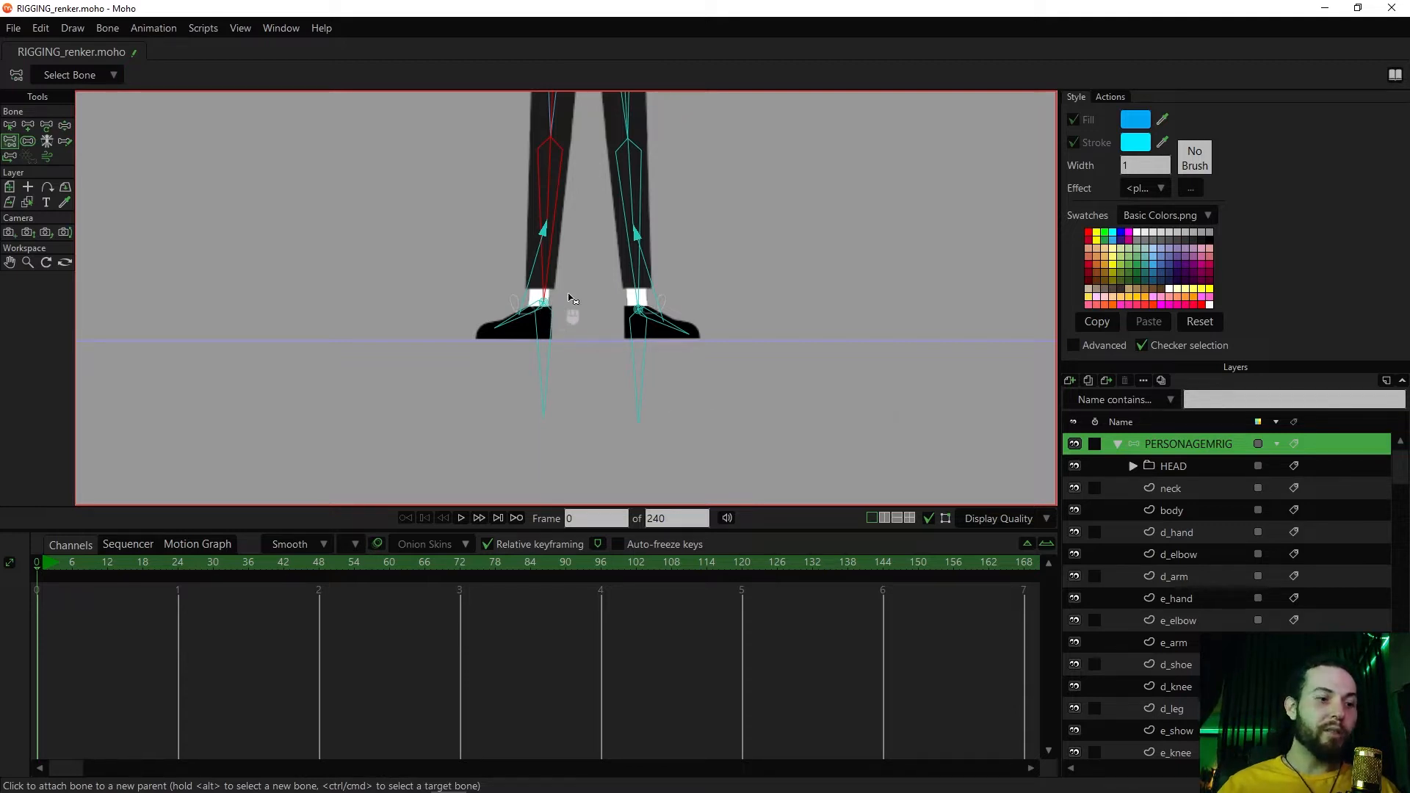
{"action": "left_click_drag", "start_coordinate": [553, 366], "coordinate": [553, 326]}
{"action": "key", "text": "ctrl+z"}
Try moving the hip bone with Manipulate Bones to test how both legs bend, and undo the movements
{"action": "scroll", "coordinate": [663, 278], "scroll_direction": "down", "scroll_amount": 3}
{"action": "left_click_drag", "start_coordinate": [694, 239], "coordinate": [689, 364]}
{"action": "left_click_drag", "start_coordinate": [672, 316], "coordinate": [692, 335]}
{"action": "mouse_move", "coordinate": [595, 256]}
{"action": "left_mouse_down"}
{"action": "mouse_move", "coordinate": [596, 313]}
{"action": "mouse_move", "coordinate": [593, 234]}
{"action": "left_mouse_up"}
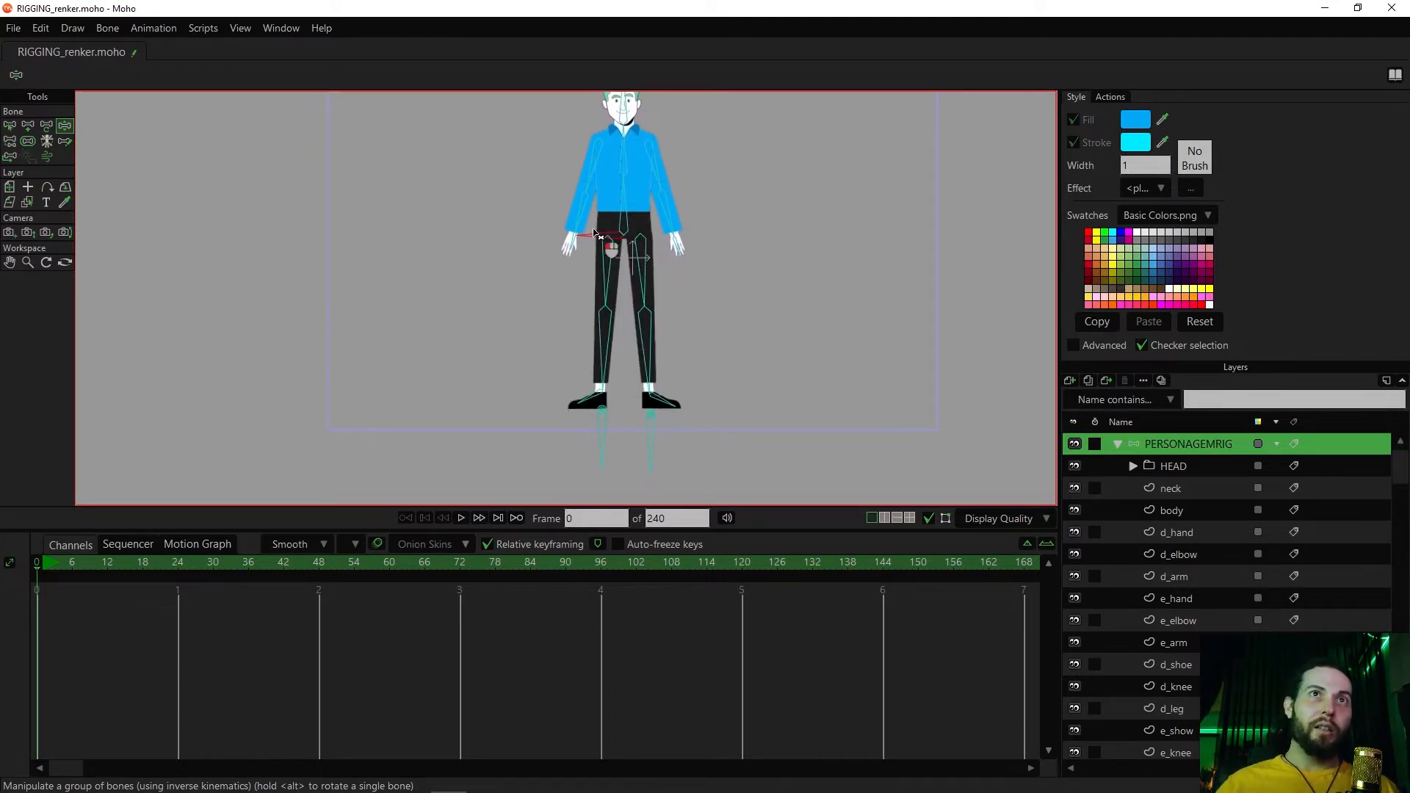
{"action": "key", "text": "ctrl+z"}
{"action": "key", "text": "ctrl+z"}
{"action": "scroll", "coordinate": [681, 300], "scroll_direction": "up", "scroll_amount": 5}
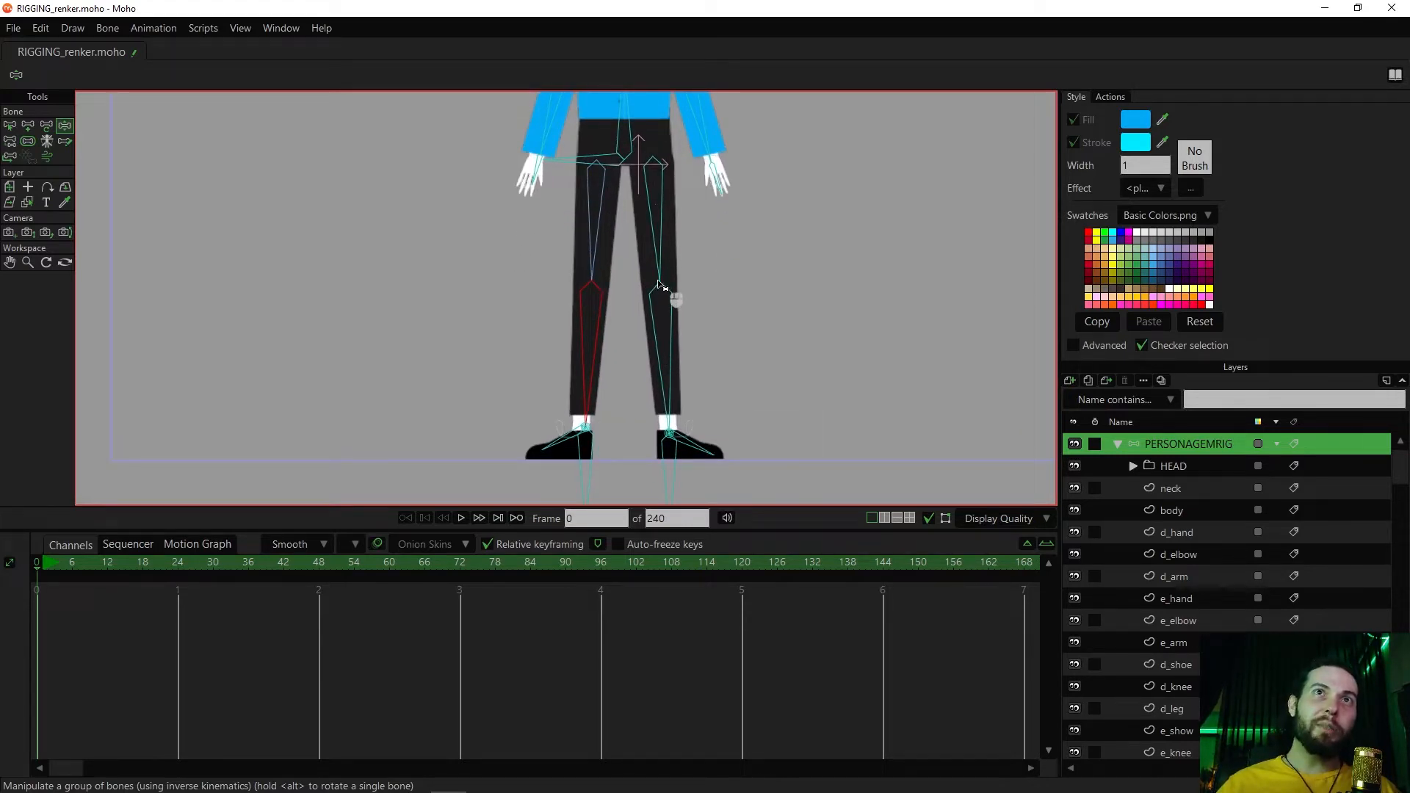
{"action": "mouse_move", "coordinate": [566, 161]}
{"action": "left_mouse_down"}
{"action": "mouse_move", "coordinate": [570, 175]}
{"action": "mouse_move", "coordinate": [562, 162]}
{"action": "left_mouse_up"}
Try angle constraints with a minimum of -10 degrees on the left shin bone, and switch them off again
{"action": "key", "text": "b"}
{"action": "left_click", "coordinate": [684, 310]}
{"action": "left_click", "coordinate": [83, 75]}
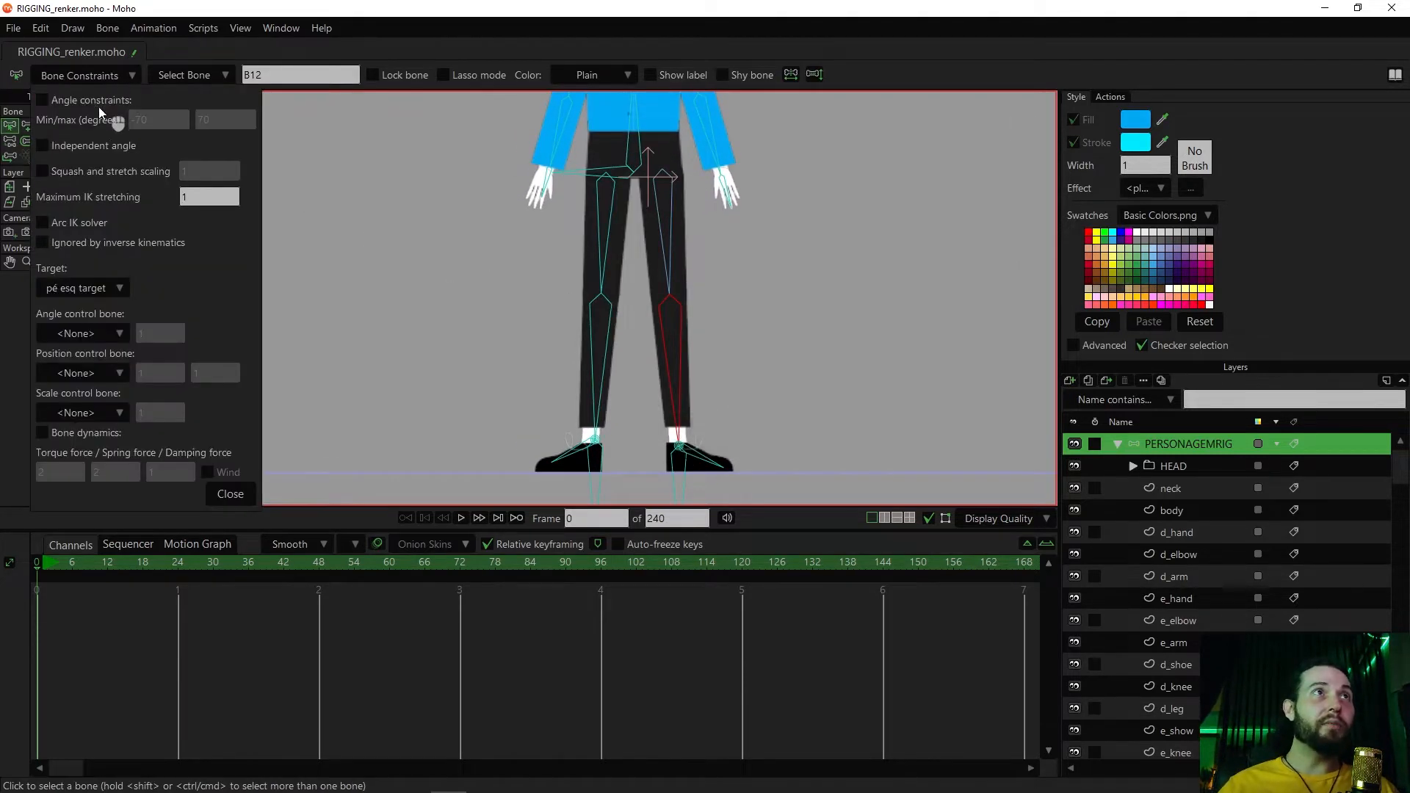
{"action": "left_click", "coordinate": [42, 100]}
{"action": "left_click", "coordinate": [146, 119]}
{"action": "type", "text": "-40"}
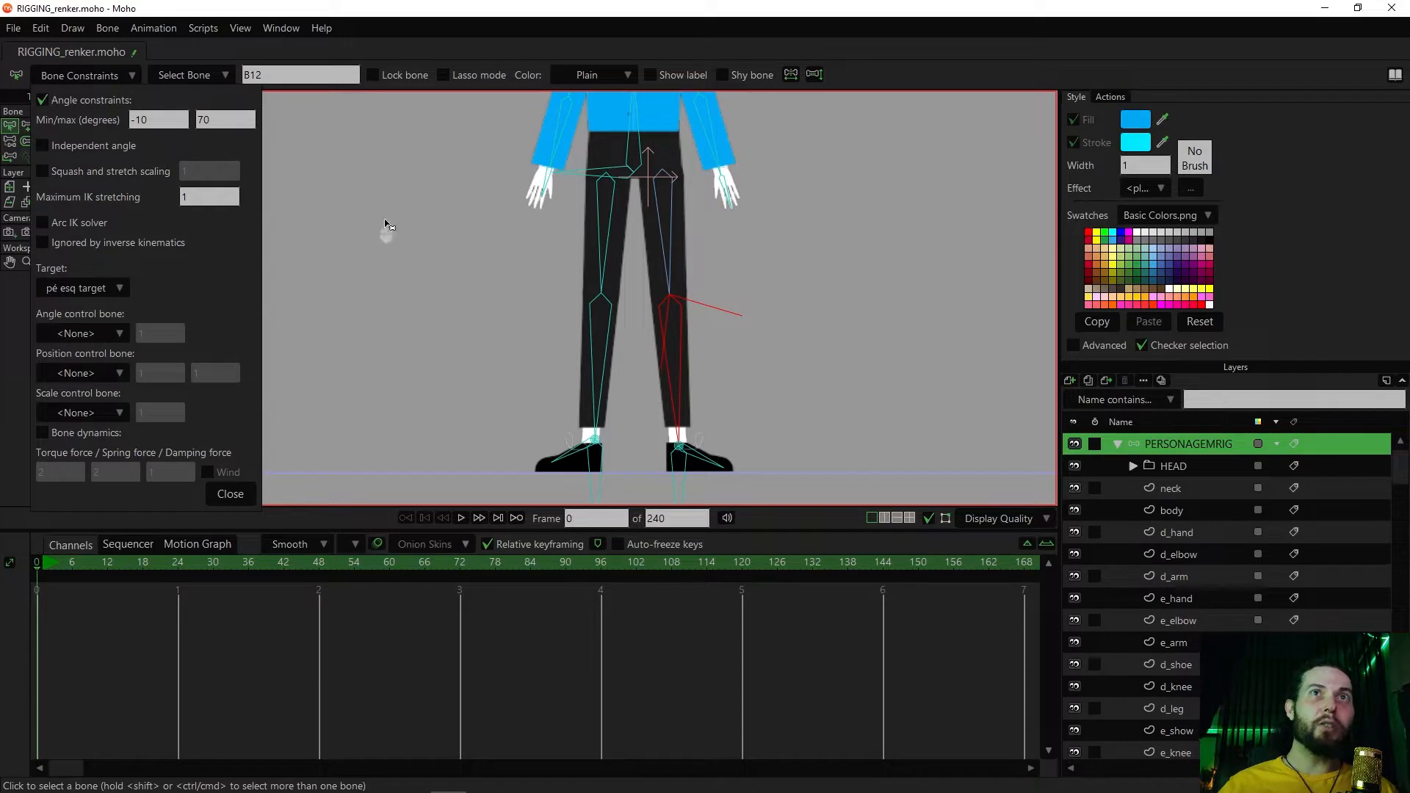
{"action": "left_click", "coordinate": [43, 101]}
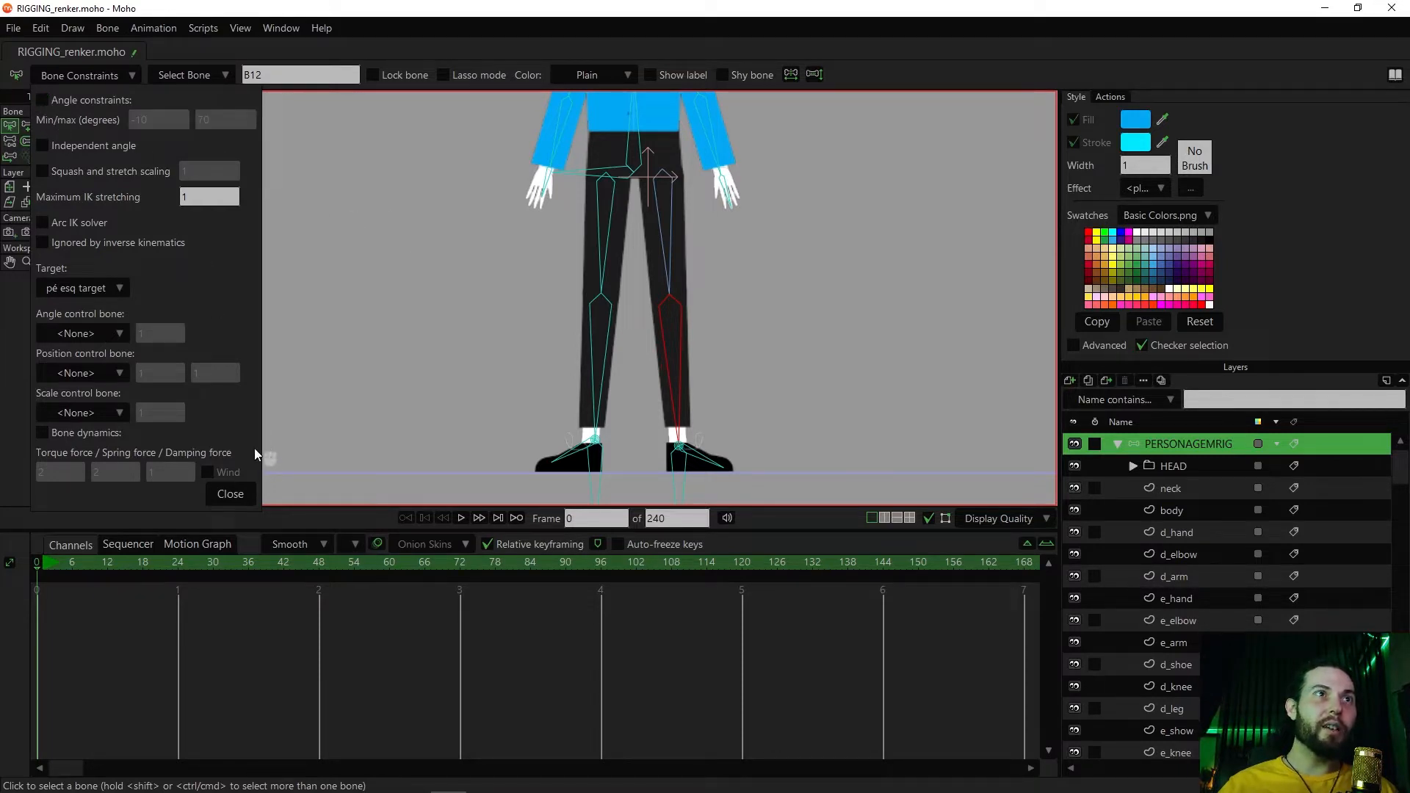
{"action": "left_click", "coordinate": [231, 495]}
At frame 9, lower the hip bone and bend both knees outward with the Transform Bone tool
{"action": "key", "text": "z"}
{"action": "mouse_move", "coordinate": [583, 173]}
{"action": "left_mouse_down"}
{"action": "mouse_move", "coordinate": [560, 209]}
{"action": "mouse_move", "coordinate": [531, 145]}
{"action": "mouse_move", "coordinate": [554, 220]}
{"action": "mouse_move", "coordinate": [664, 283]}
{"action": "mouse_move", "coordinate": [672, 238]}
{"action": "mouse_move", "coordinate": [719, 176]}
{"action": "mouse_move", "coordinate": [547, 126]}
{"action": "mouse_move", "coordinate": [537, 181]}
{"action": "mouse_move", "coordinate": [591, 164]}
{"action": "mouse_move", "coordinate": [586, 198]}
{"action": "left_mouse_up"}
{"action": "left_click_drag", "start_coordinate": [69, 563], "coordinate": [88, 564]}
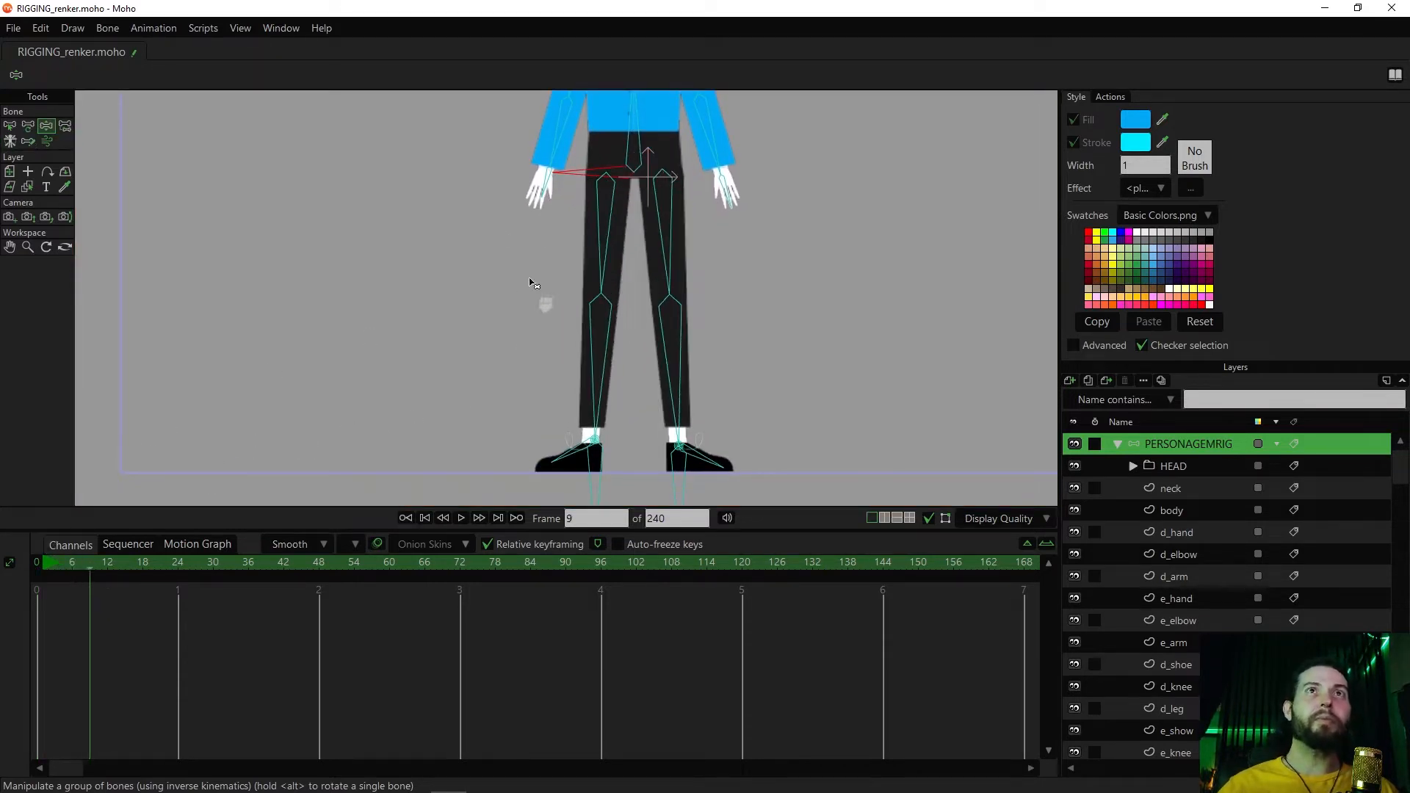
{"action": "left_click_drag", "start_coordinate": [599, 167], "coordinate": [558, 215]}
{"action": "key", "text": "t"}
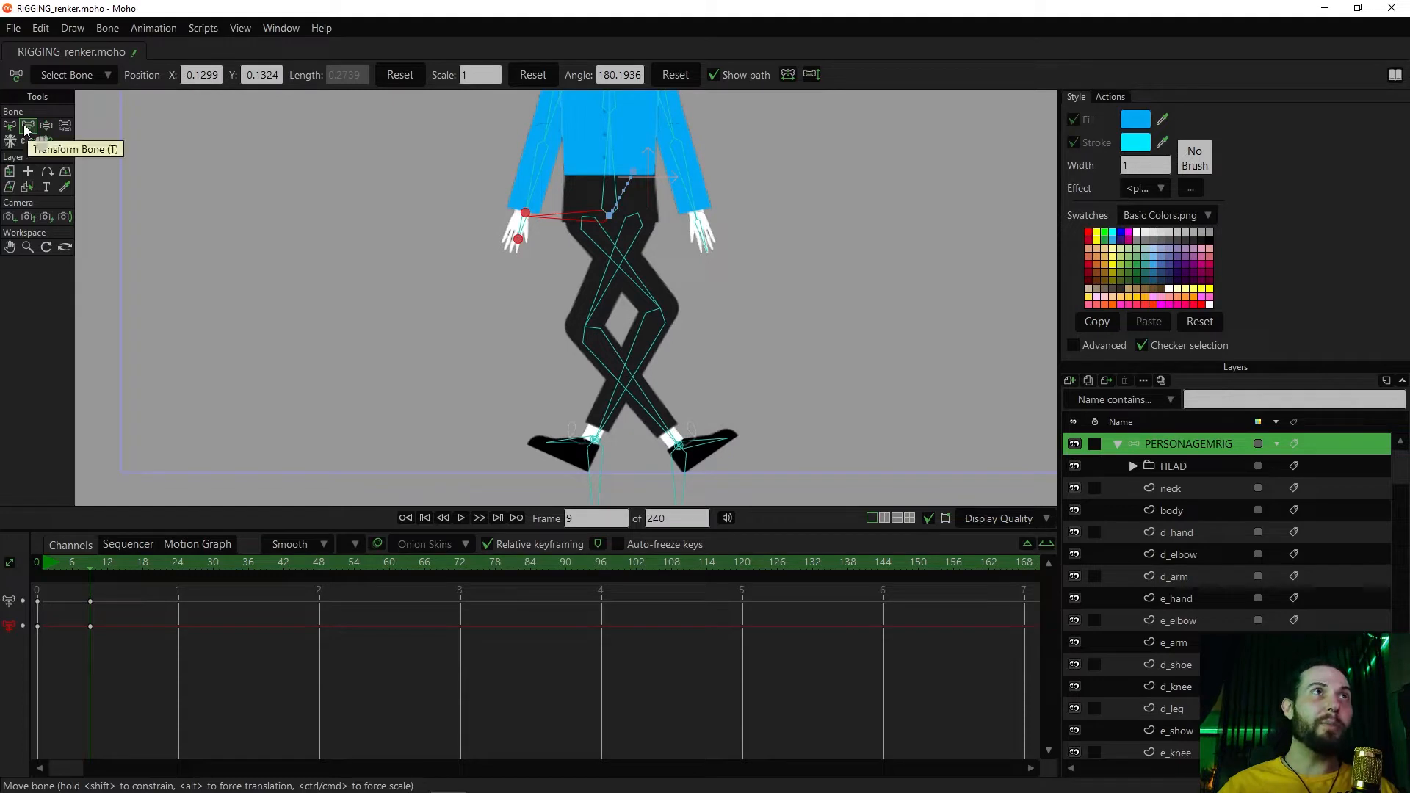
{"action": "left_click_drag", "start_coordinate": [616, 354], "coordinate": [773, 369]}
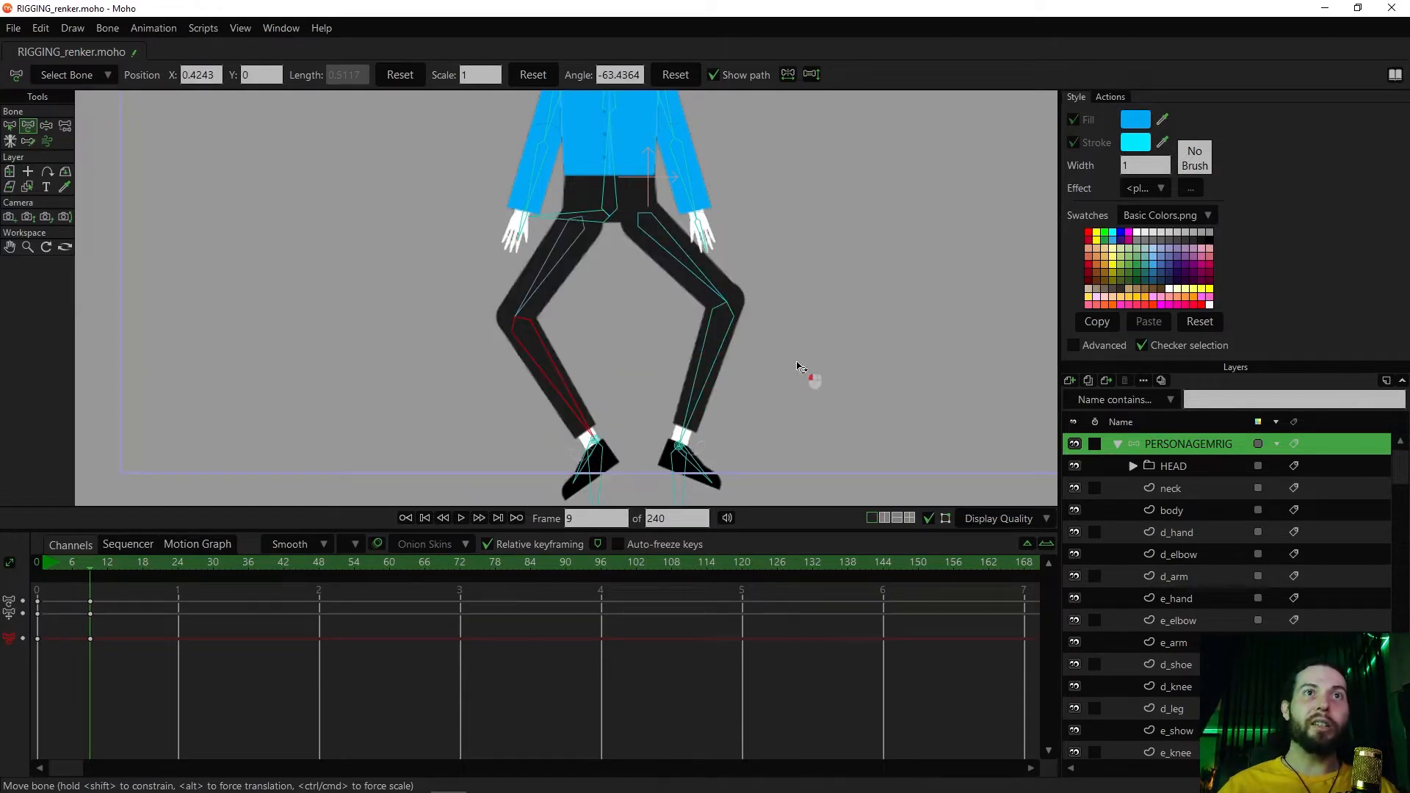
Raise the hips slightly, bend the right knee outward at frame 15, and scrub back to frame 1
{"action": "key", "text": "z"}
{"action": "left_click_drag", "start_coordinate": [551, 214], "coordinate": [579, 198]}
{"action": "left_click", "coordinate": [125, 564]}
{"action": "key", "text": "t"}
{"action": "left_click_drag", "start_coordinate": [570, 350], "coordinate": [194, 391]}
{"action": "left_click_drag", "start_coordinate": [118, 564], "coordinate": [43, 566]}
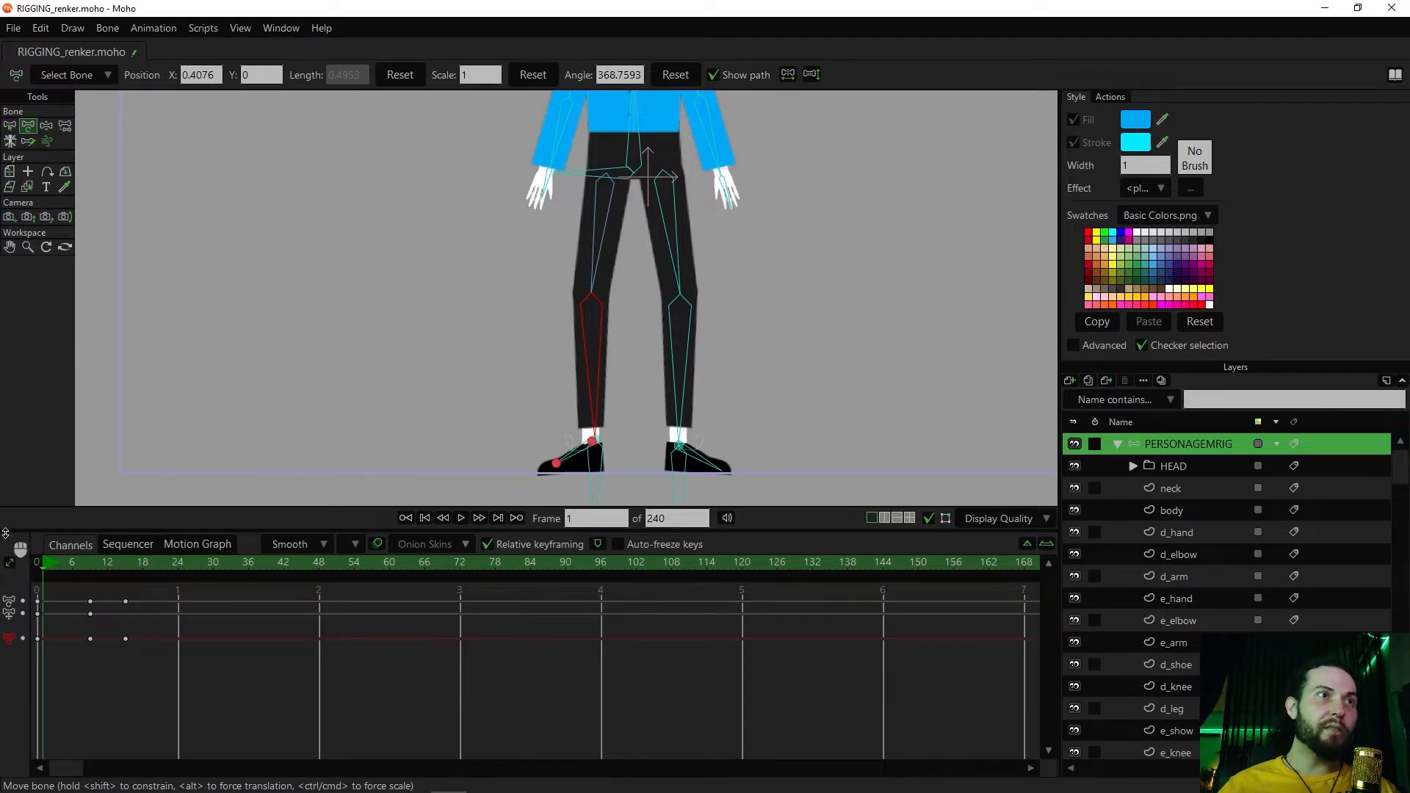
Try lowering the hip bone at frame 0, undo it, and clear the test animation
{"action": "left_click", "coordinate": [36, 558]}
{"action": "key", "text": "z"}
{"action": "left_click_drag", "start_coordinate": [594, 194], "coordinate": [589, 219]}
{"action": "key", "text": "ctrl+z"}
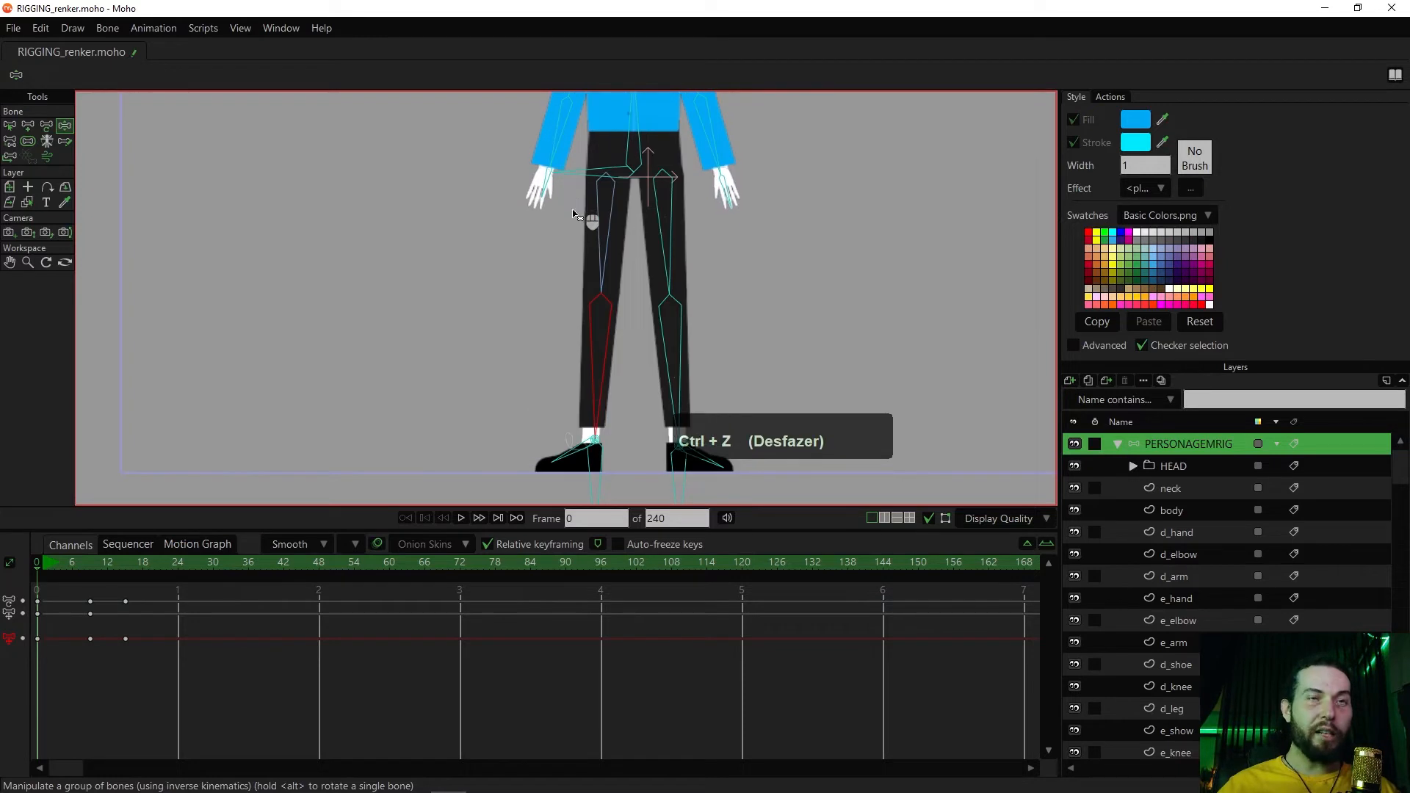
{"action": "key", "text": "g"}
{"action": "key", "text": "ctrl+z"}
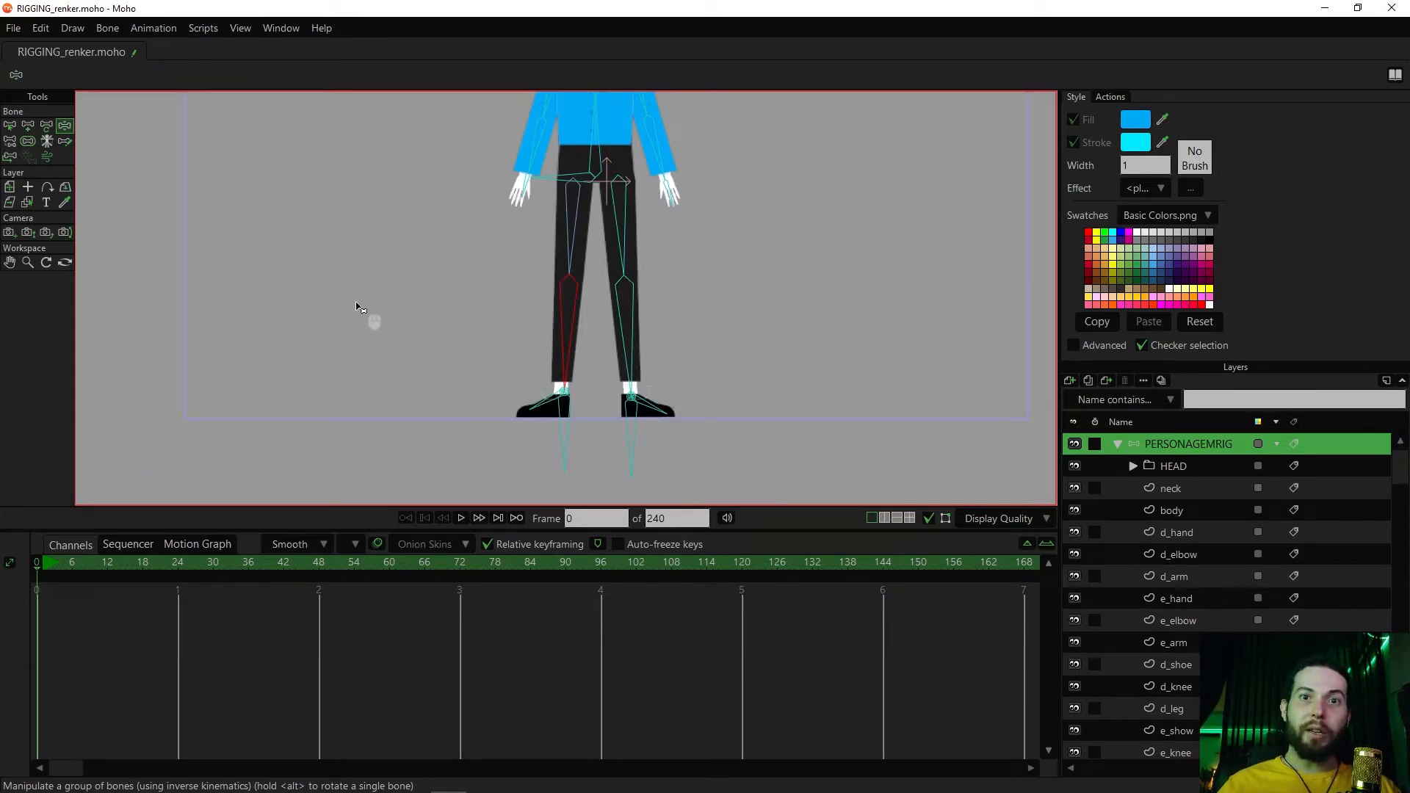
Select both foot bones and enable independent angle in their bone constraints
{"action": "left_click", "coordinate": [541, 408]}
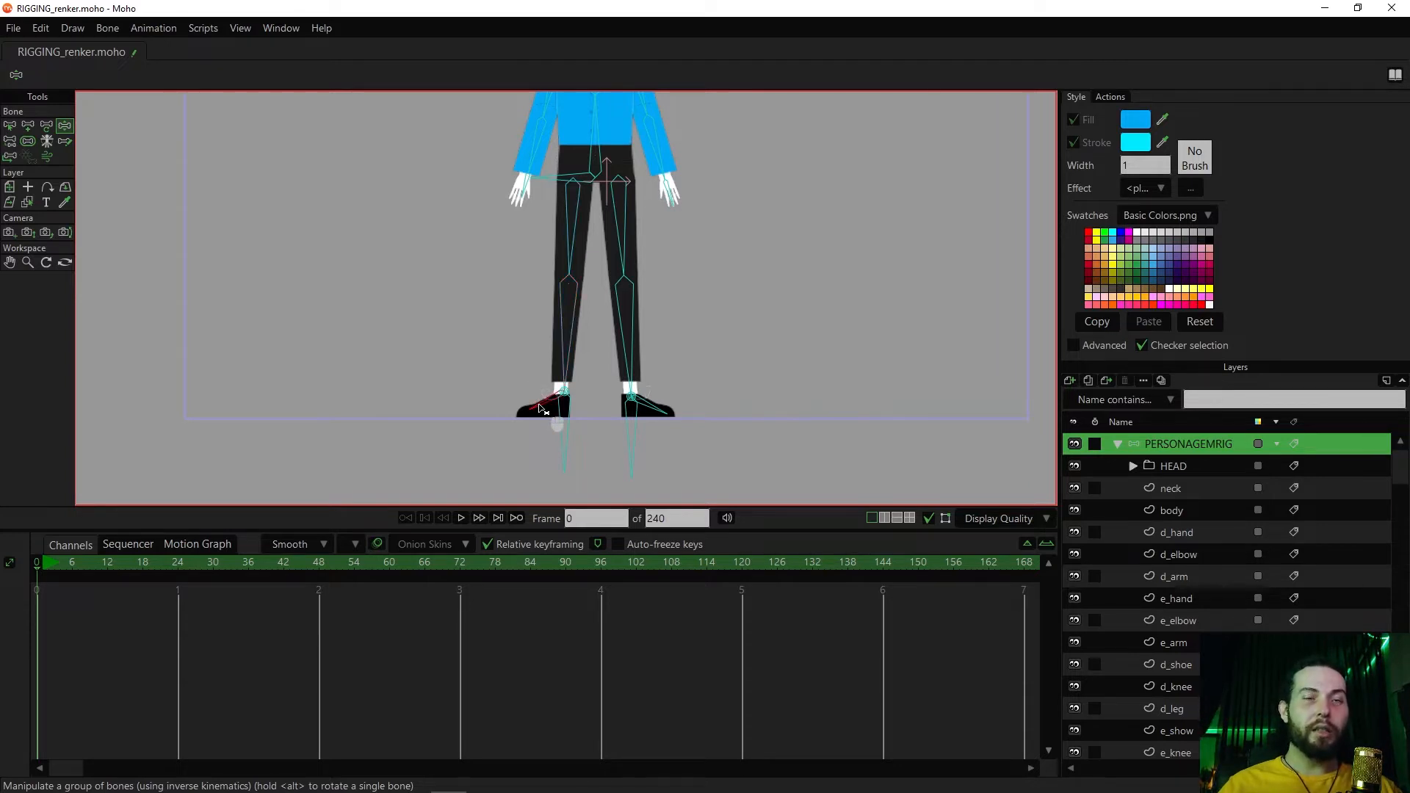
{"action": "key", "text": "b"}
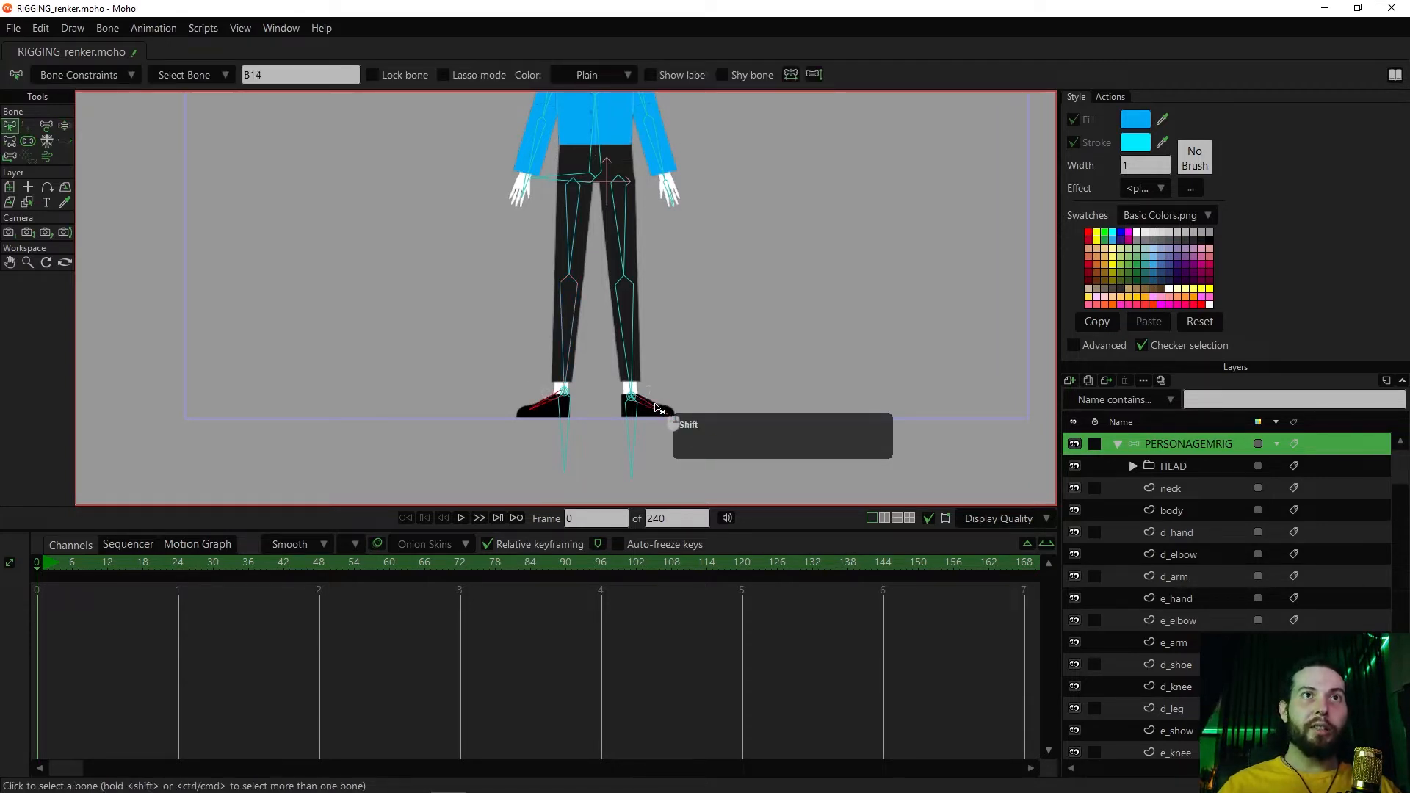
{"action": "left_click", "coordinate": [81, 75]}
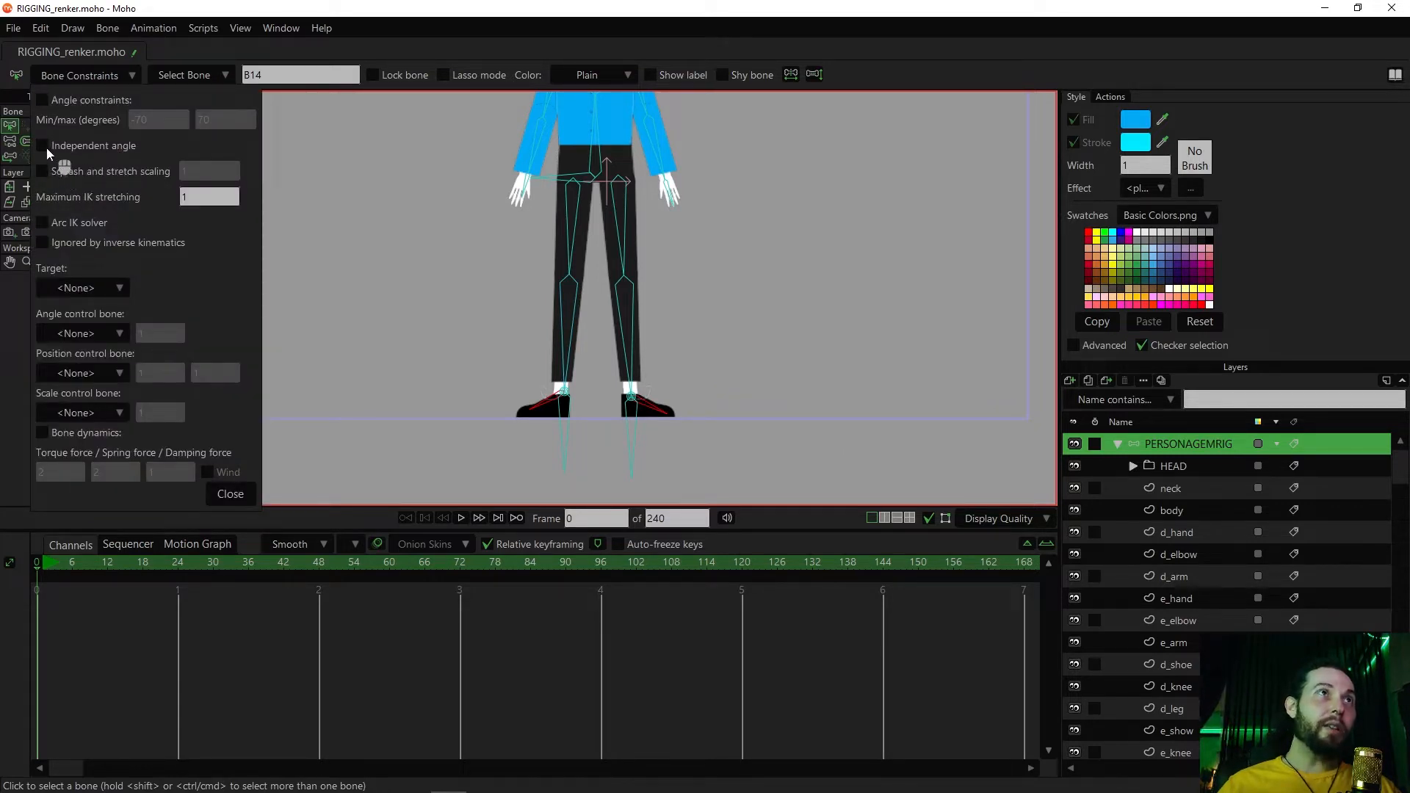
{"action": "left_click", "coordinate": [241, 500]}
{"action": "left_click", "coordinate": [238, 497]}
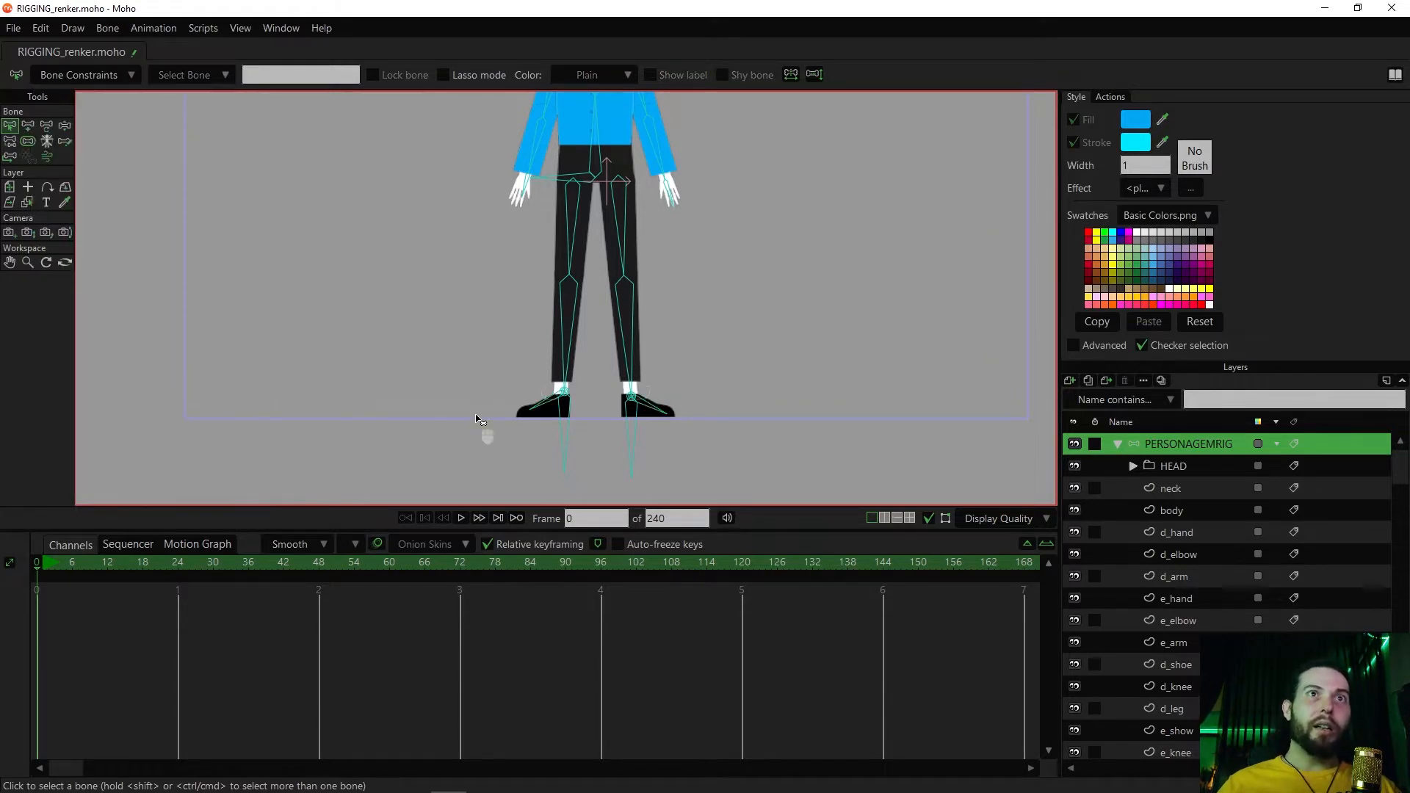
Go to frame 26 and lower the hip bone to test whether the feet stay flat
{"action": "key", "text": "z"}
{"action": "left_click_drag", "start_coordinate": [547, 187], "coordinate": [551, 247]}
{"action": "left_click", "coordinate": [189, 571]}
{"action": "left_click_drag", "start_coordinate": [564, 195], "coordinate": [551, 239]}
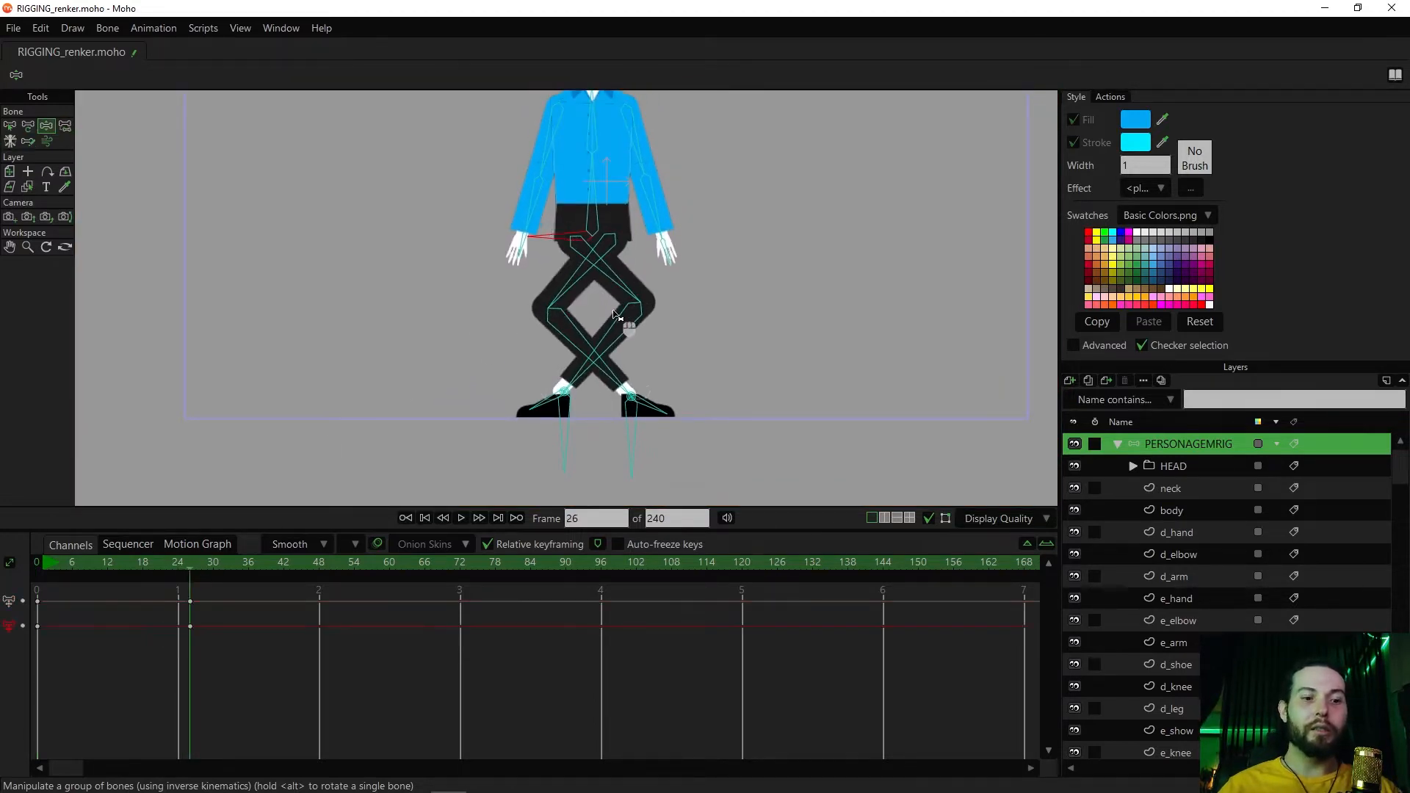
Bend both knees outward at frame 26 with Transform Bone and raise the hips slightly
{"action": "key", "text": "t"}
{"action": "left_click", "coordinate": [611, 338]}
{"action": "left_click_drag", "start_coordinate": [676, 334], "coordinate": [820, 348]}
{"action": "left_click_drag", "start_coordinate": [592, 352], "coordinate": [266, 413]}
{"action": "key", "text": "z"}
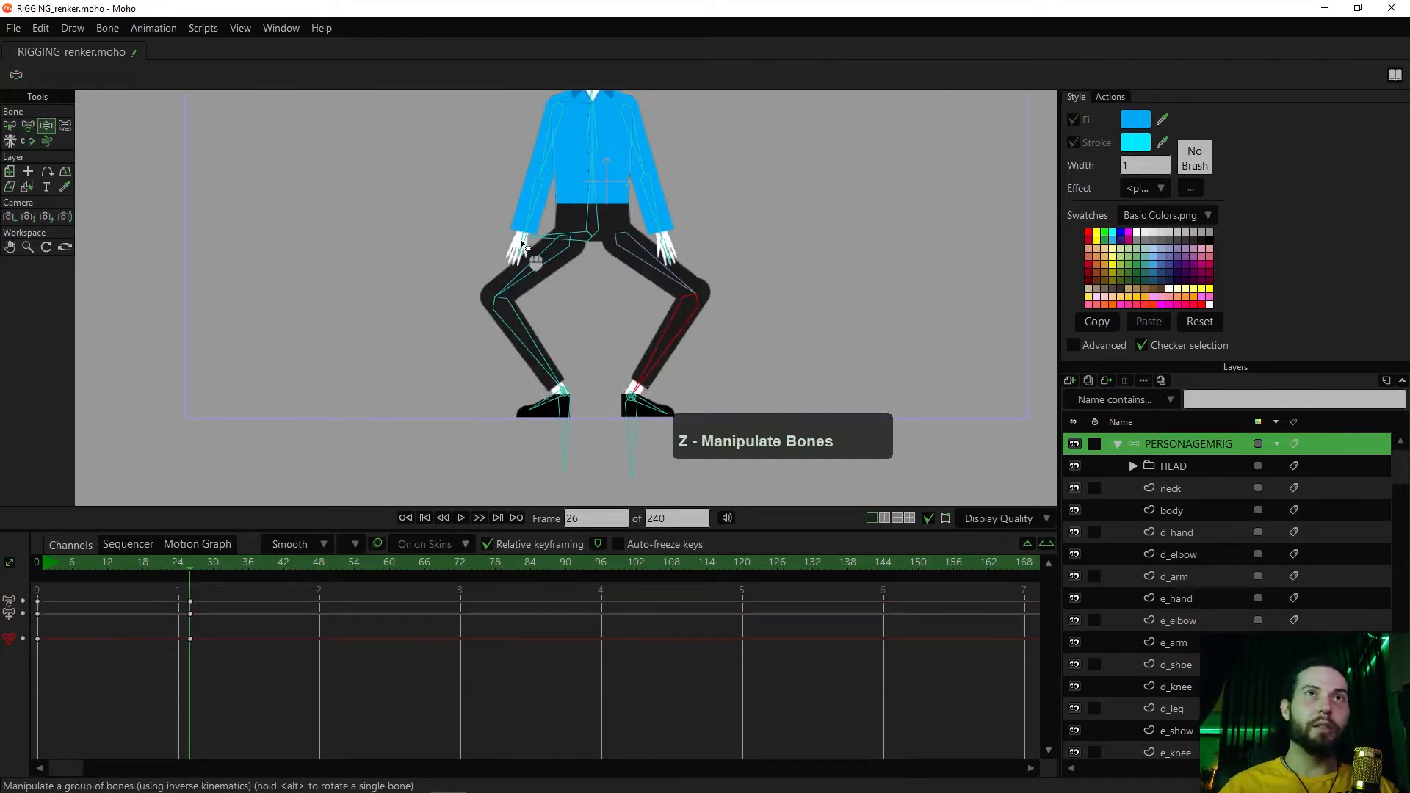
{"action": "left_click_drag", "start_coordinate": [586, 248], "coordinate": [585, 213]}
Rotate the left foot bone a few frames after frame 26 and scrub the timeline to review the motion
{"action": "left_click", "coordinate": [653, 402]}
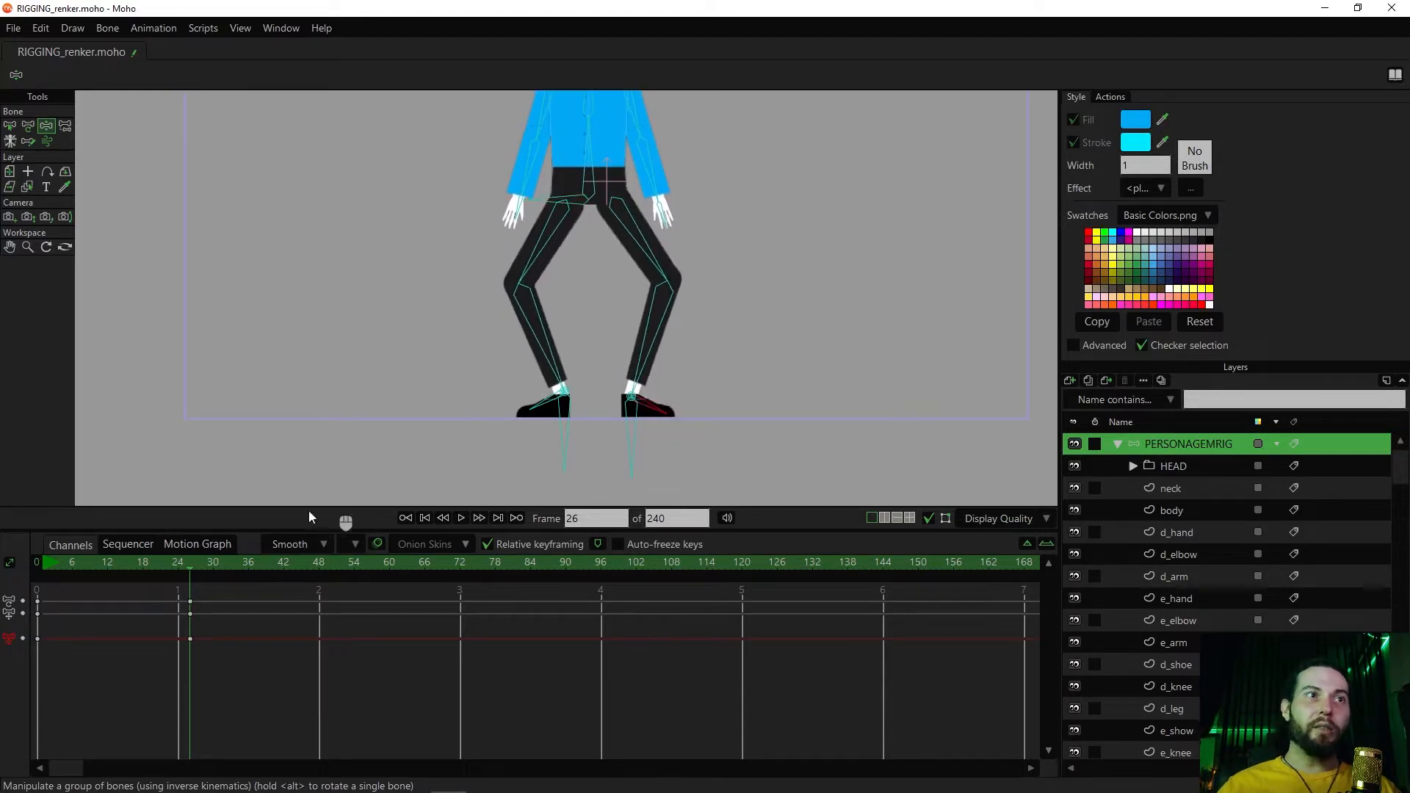
{"action": "key", "text": "z"}
{"action": "left_click", "coordinate": [650, 409]}
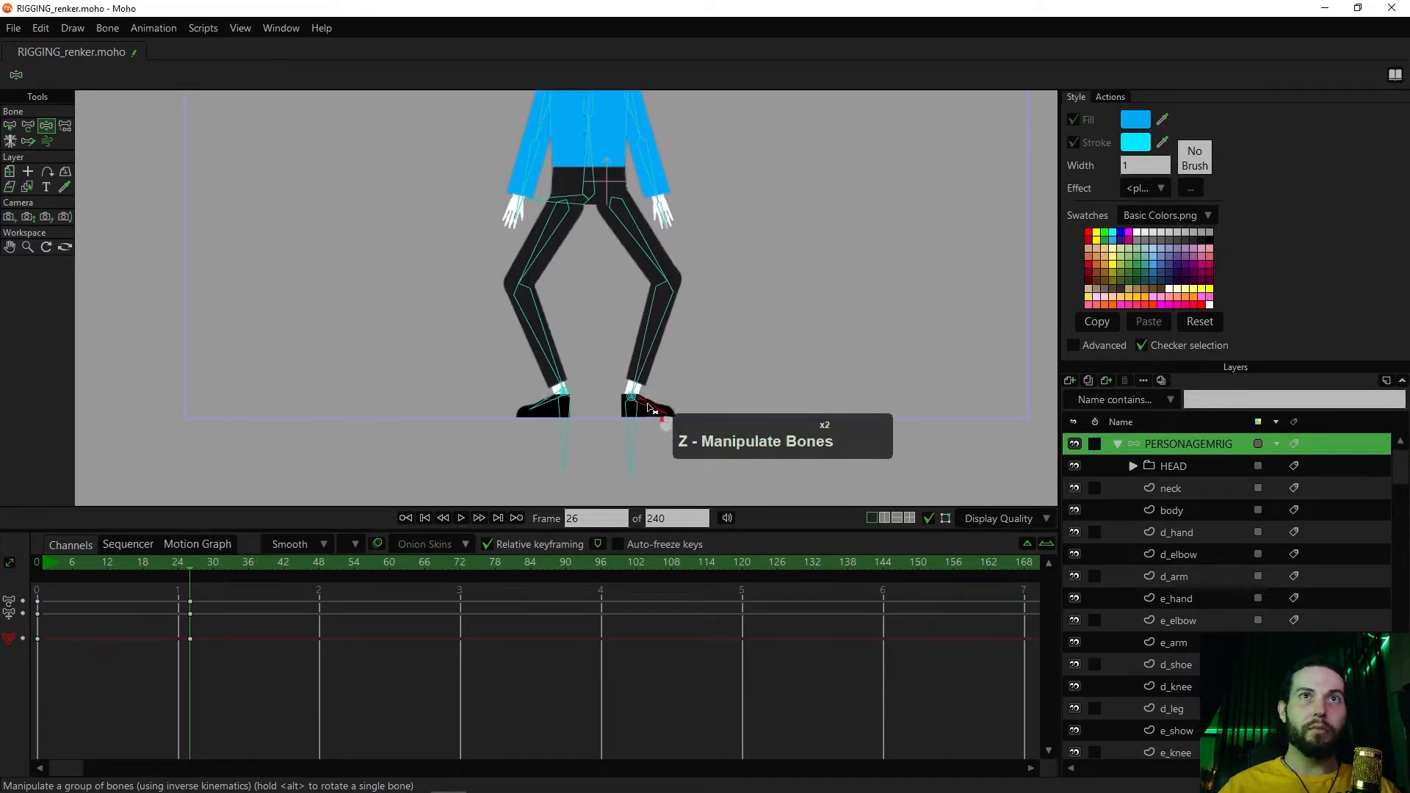
{"action": "key", "text": "Right"}
{"action": "key", "text": "Right"}
{"action": "key", "text": "Right"}
{"action": "key", "text": "Right"}
{"action": "mouse_move", "coordinate": [649, 409]}
{"action": "left_mouse_down"}
{"action": "mouse_move", "coordinate": [670, 390]}
{"action": "mouse_move", "coordinate": [665, 401]}
{"action": "left_mouse_up"}
{"action": "left_click_drag", "start_coordinate": [233, 569], "coordinate": [160, 577]}
Delete the test keyframes from the timeline and return to frame 0
{"action": "left_click_drag", "start_coordinate": [182, 637], "coordinate": [116, 652]}
{"action": "key", "text": "b"}
{"action": "key", "text": "Delete"}
{"action": "left_click", "coordinate": [37, 558]}
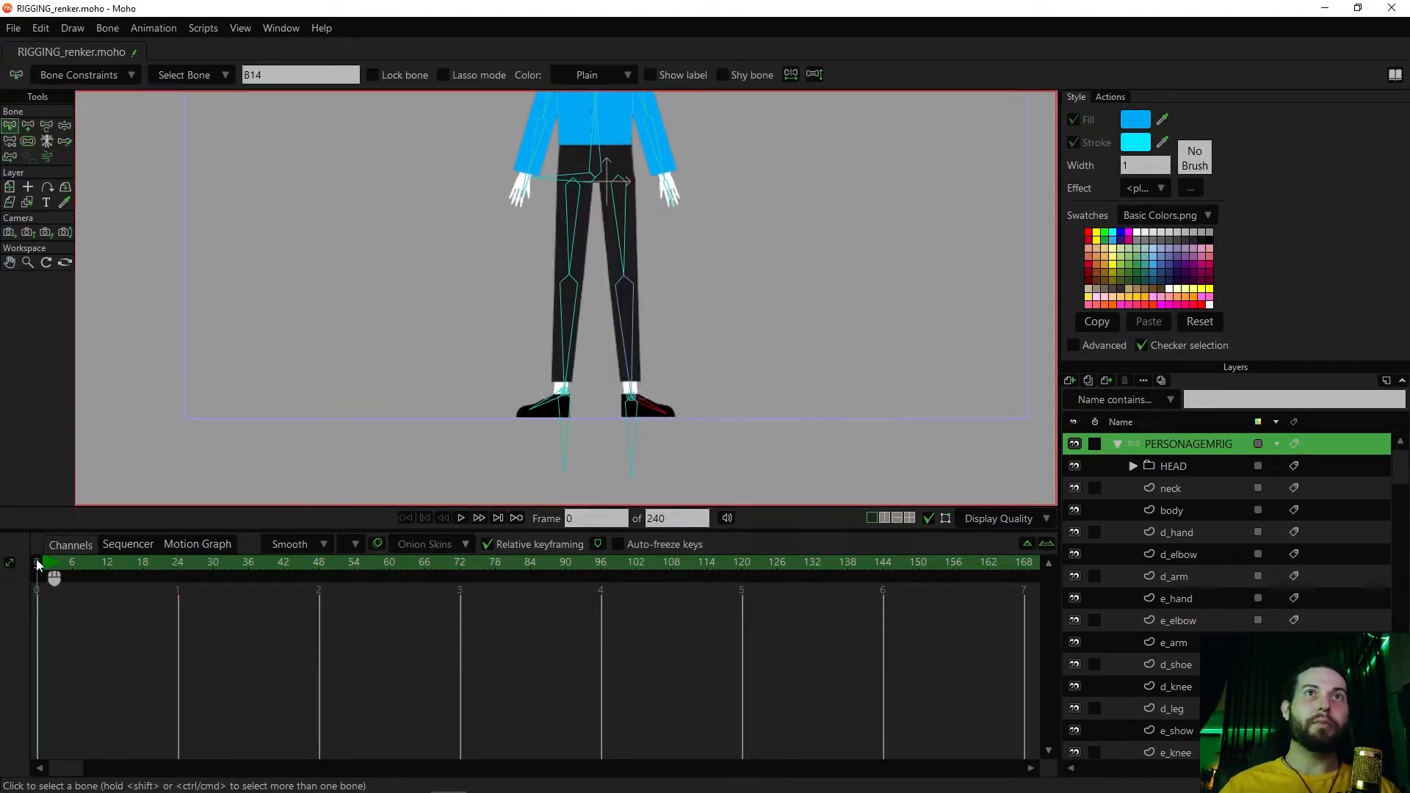
Try rotating the character's lower and upper torso bones to test the body, and undo the rotations
{"action": "left_click_drag", "start_coordinate": [387, 324], "coordinate": [406, 426]}
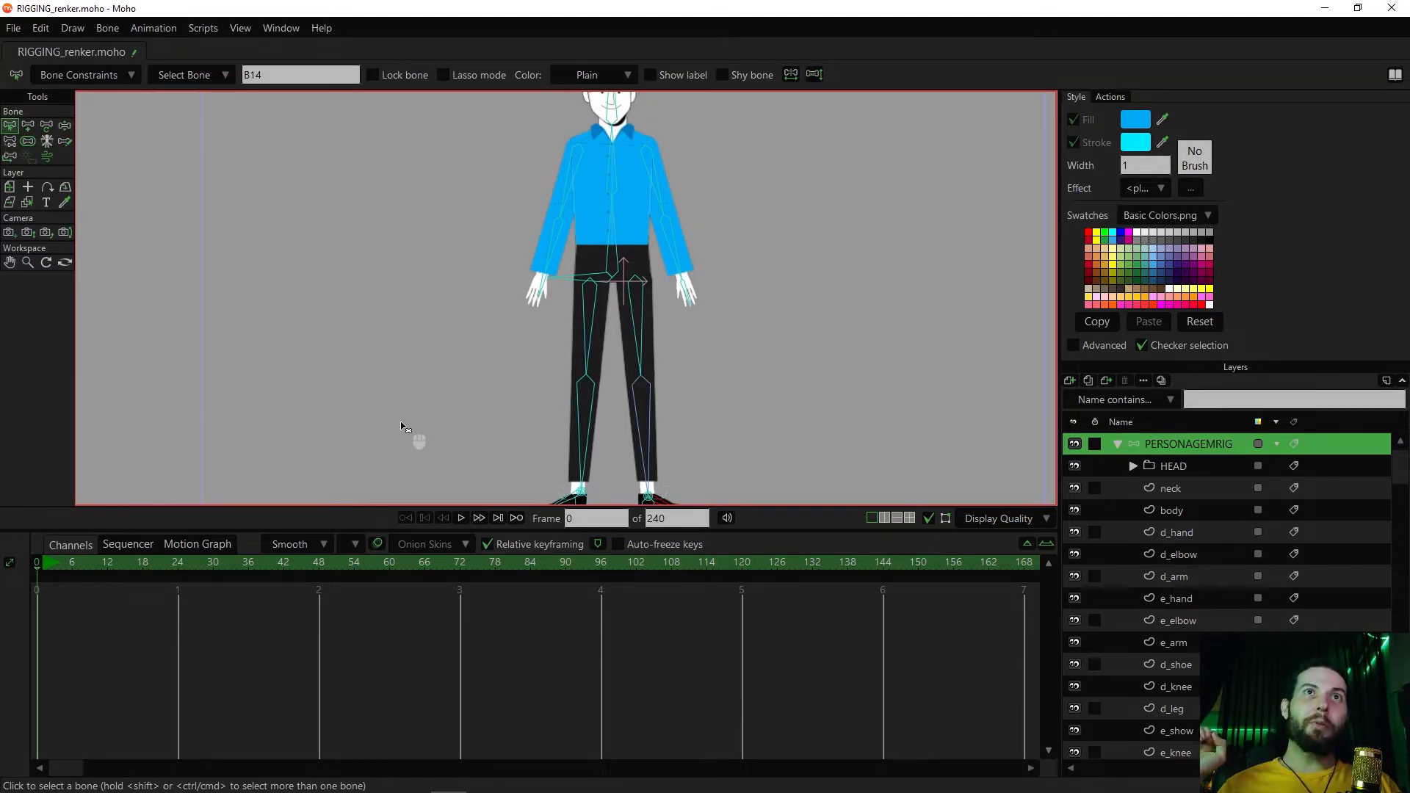
{"action": "left_click_drag", "start_coordinate": [441, 302], "coordinate": [442, 369]}
{"action": "key", "text": "z"}
{"action": "left_click", "coordinate": [613, 329]}
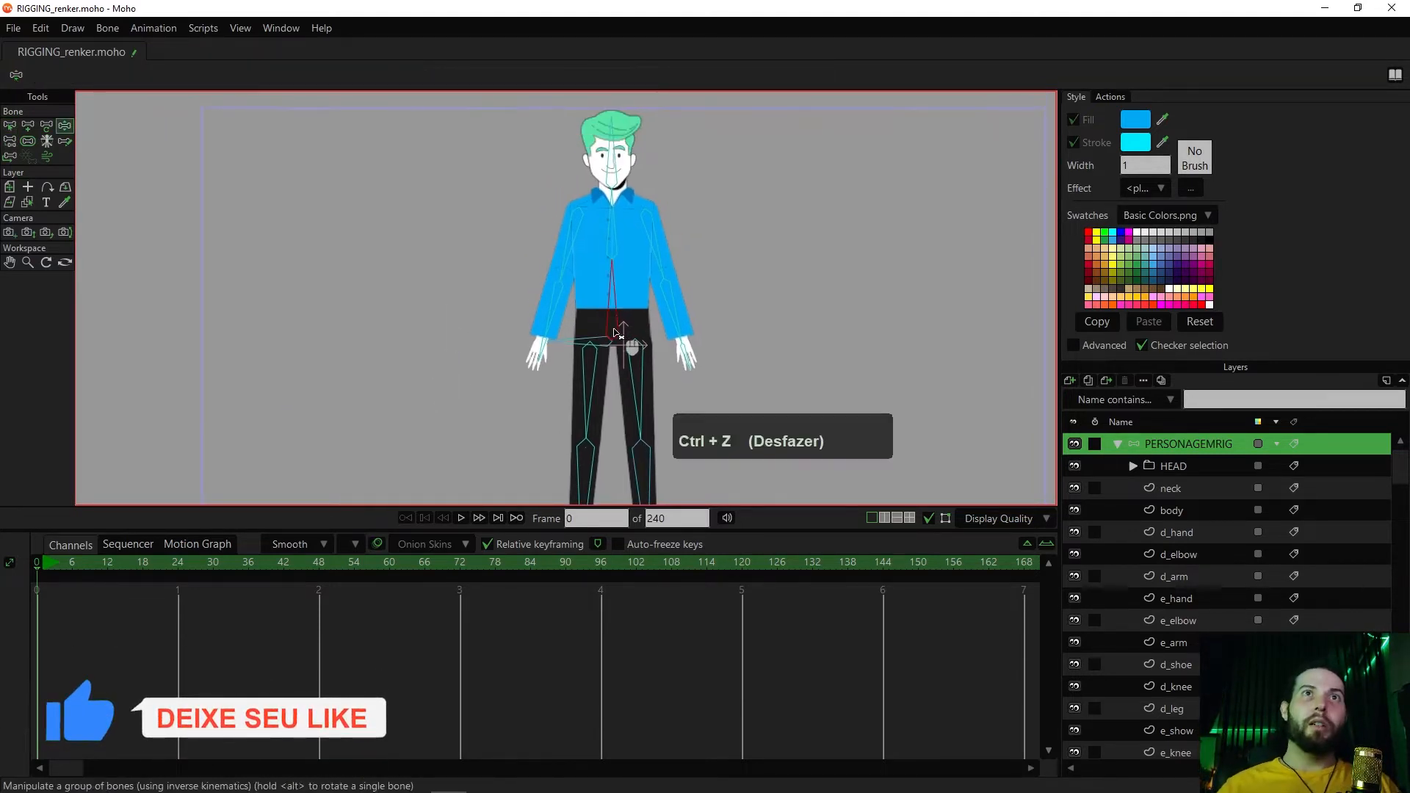
{"action": "left_click_drag", "start_coordinate": [616, 244], "coordinate": [647, 222]}
{"action": "key", "text": "ctrl+z"}
{"action": "key", "text": "ctrl+z"}
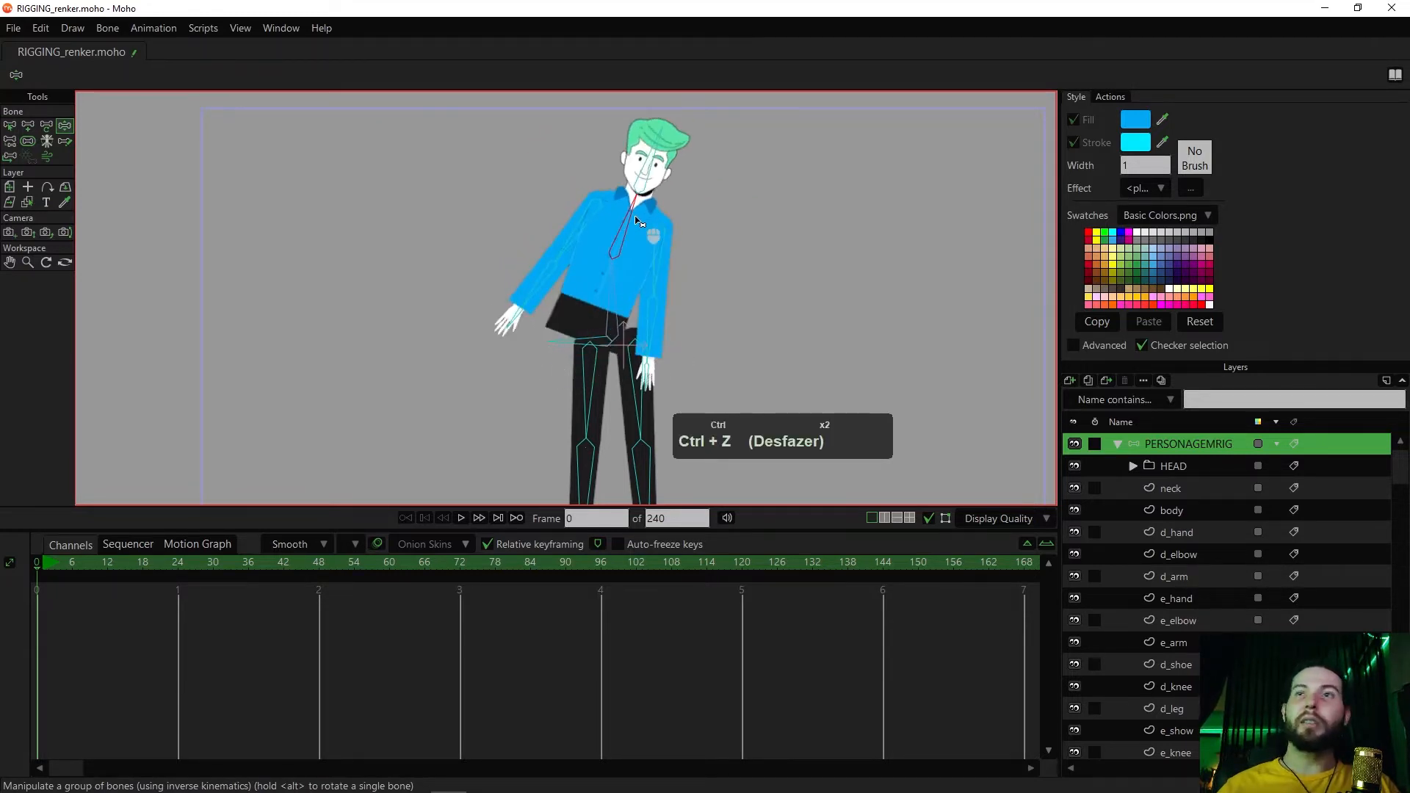
Select the d_elbow layer through its forearm artwork on the canvas
{"action": "scroll", "coordinate": [683, 282], "scroll_direction": "up", "scroll_amount": 3}
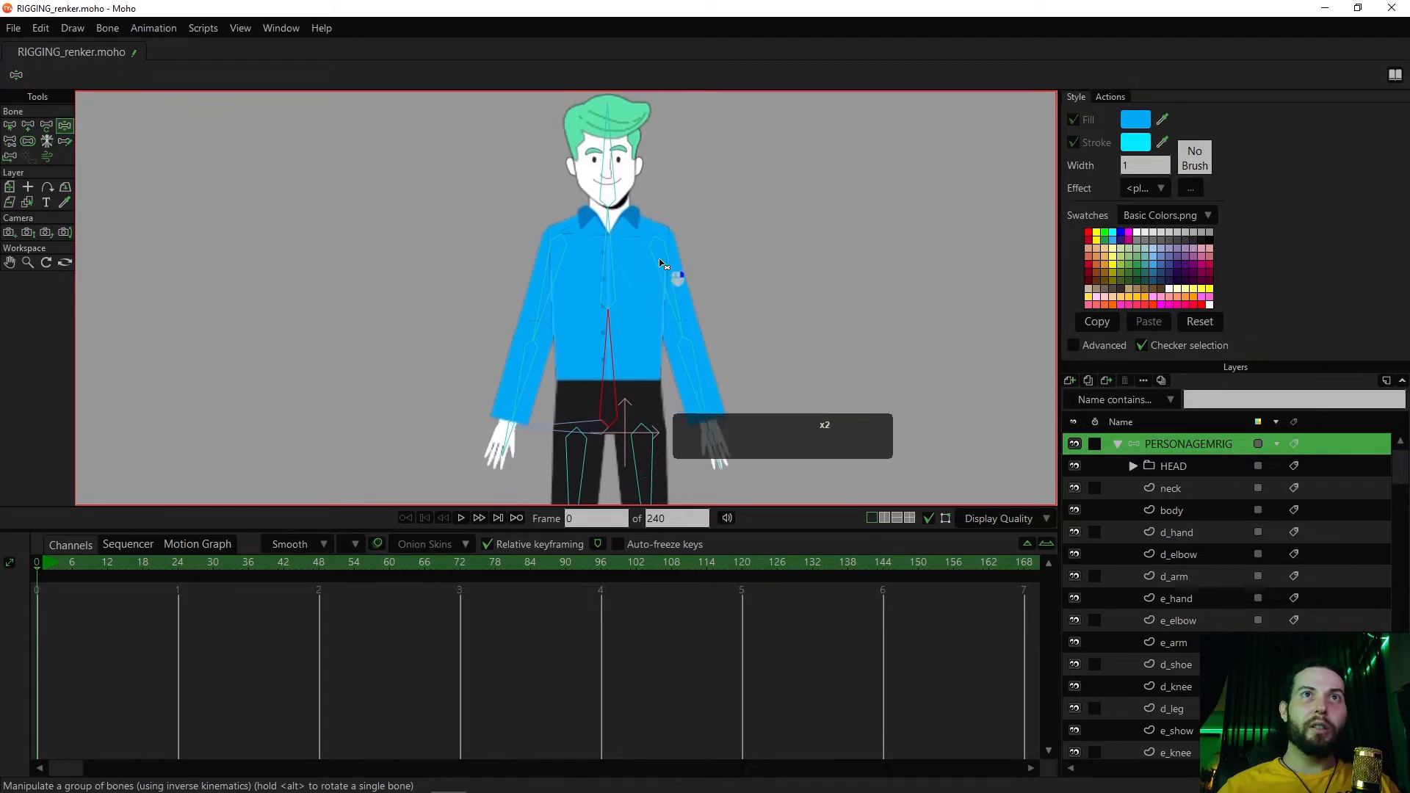
{"action": "left_click_drag", "start_coordinate": [692, 258], "coordinate": [697, 291]}
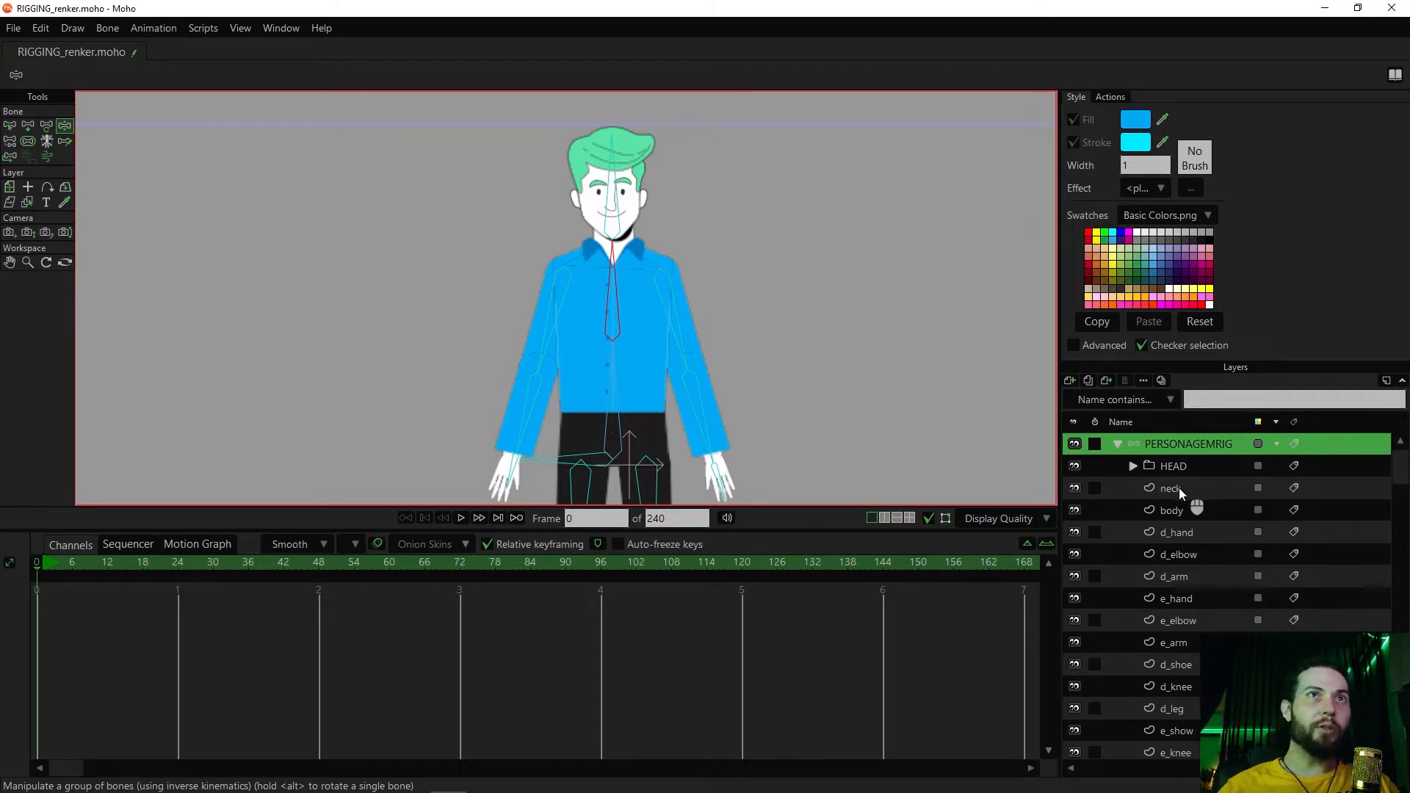
{"action": "scroll", "coordinate": [676, 351], "scroll_direction": "up", "scroll_amount": 3}
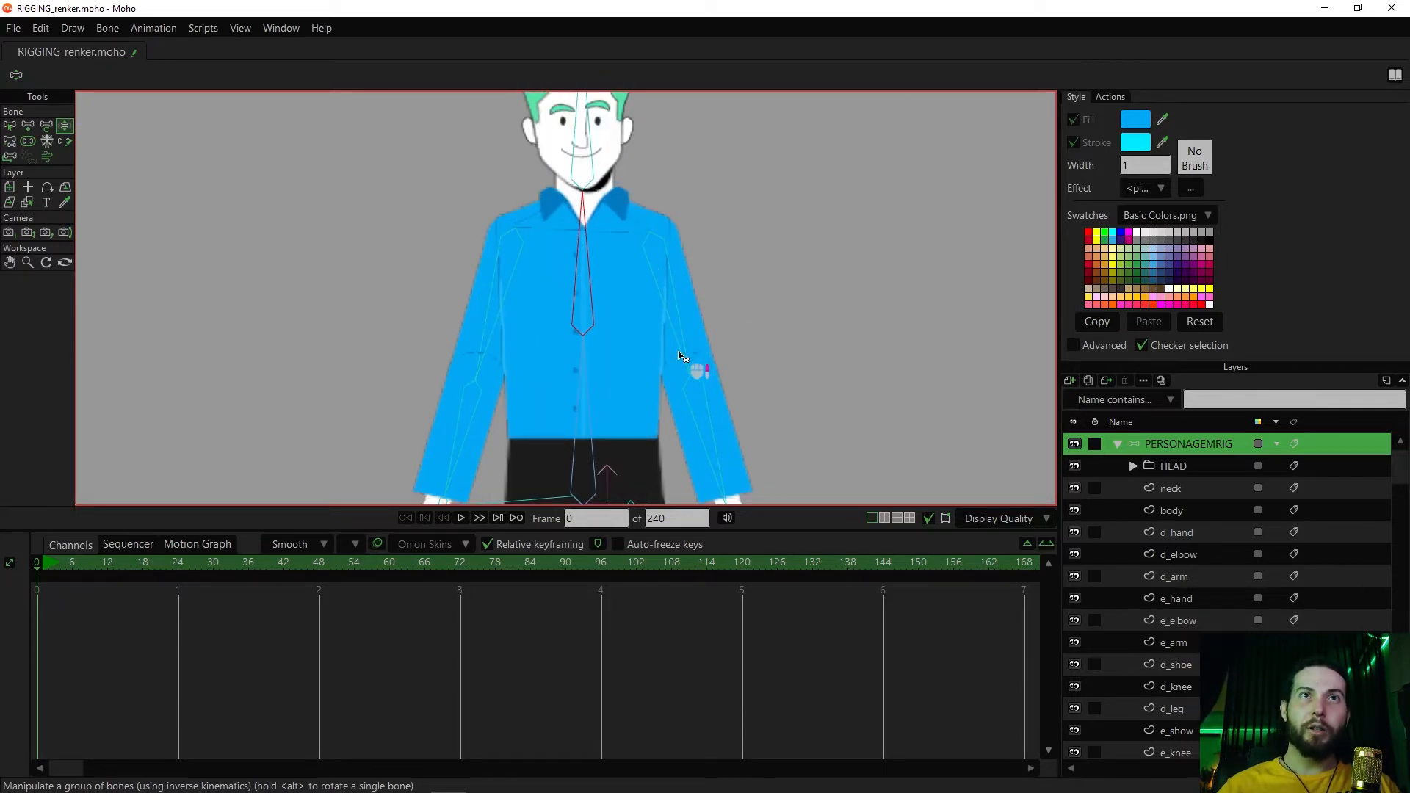
{"action": "left_click_drag", "start_coordinate": [755, 382], "coordinate": [774, 296]}
{"action": "scroll", "coordinate": [762, 340], "scroll_direction": "down", "scroll_amount": 1}
{"action": "scroll", "coordinate": [766, 340], "scroll_direction": "down", "scroll_amount": 2}
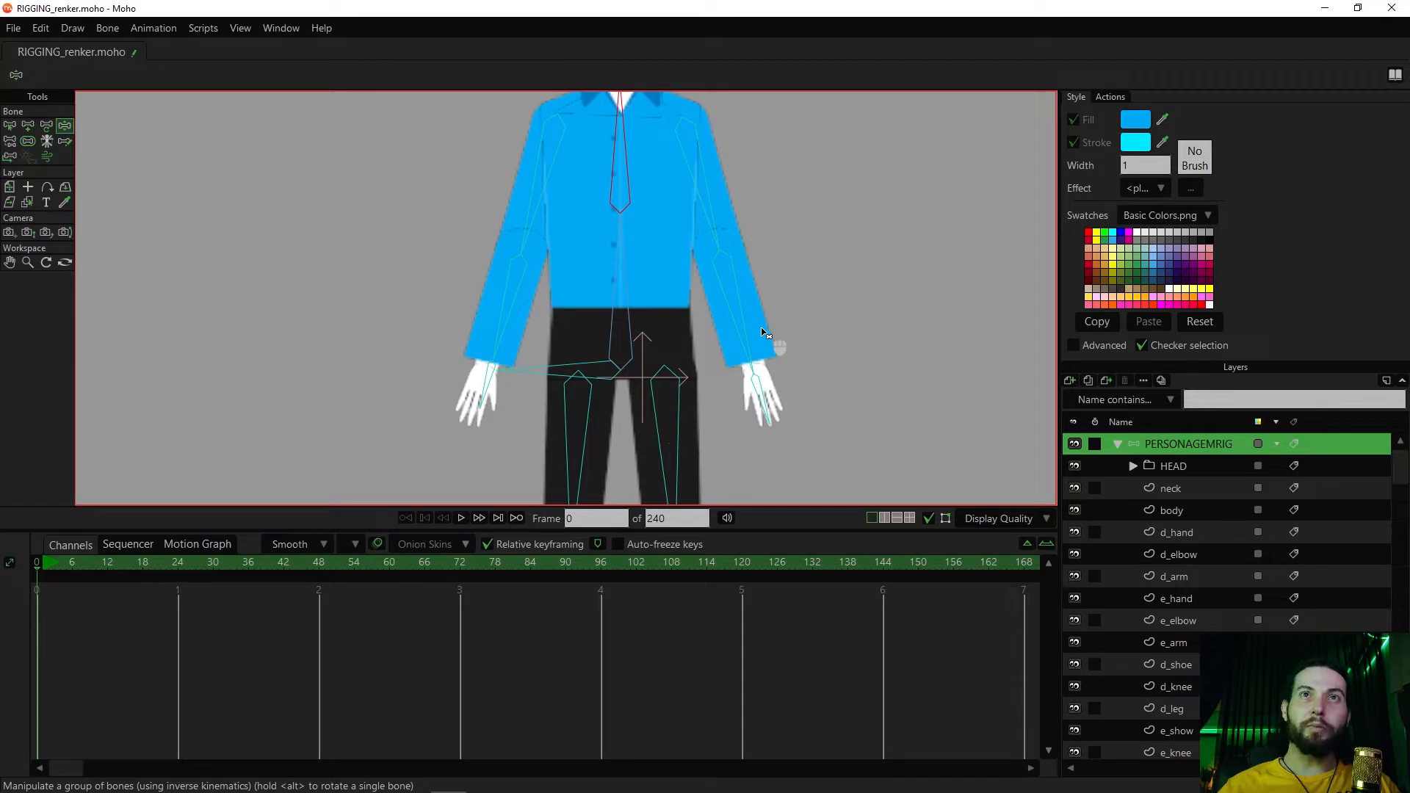
{"action": "left_click", "coordinate": [765, 333], "text": "alt"}
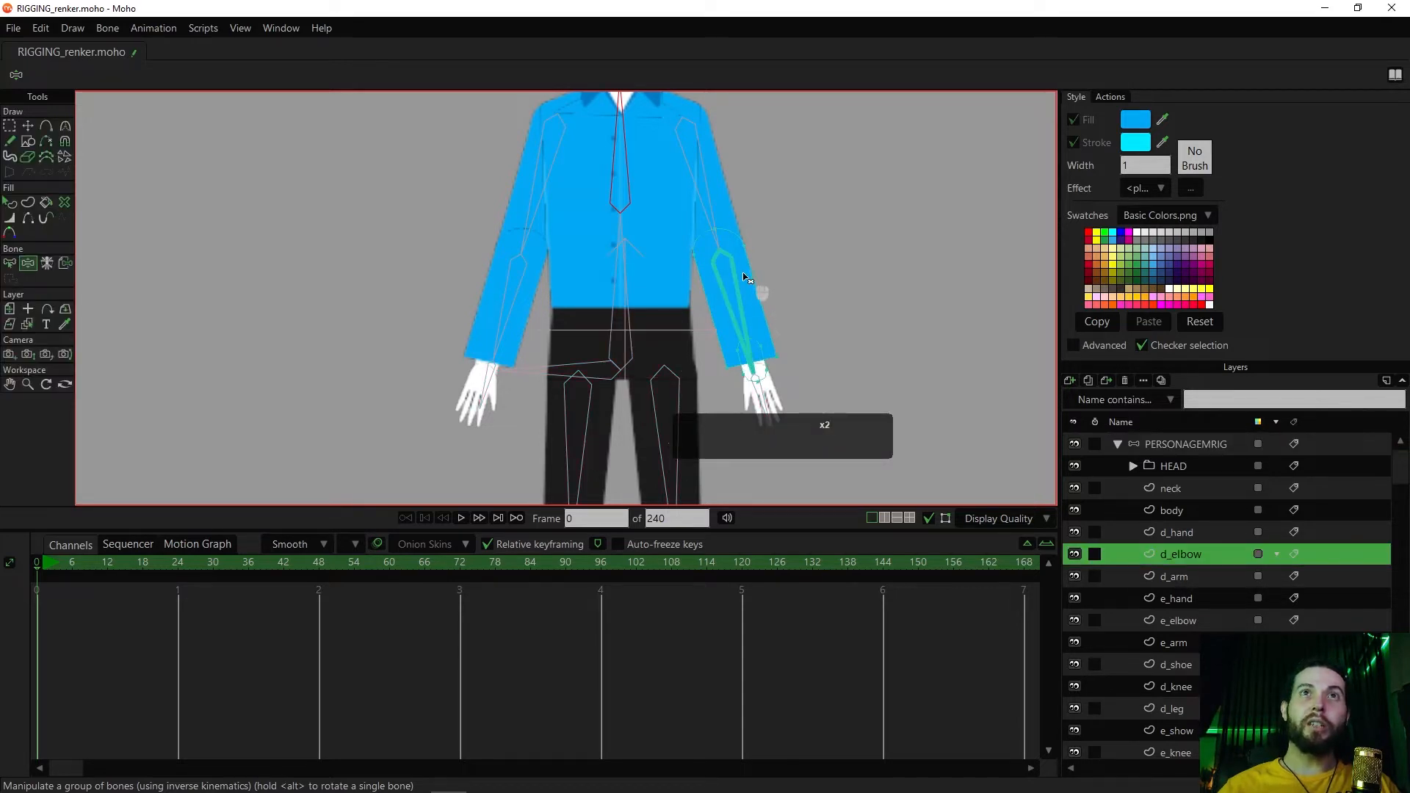
Select the d_arm layer through its upper arm artwork on the canvas to check its bone binding
{"action": "scroll", "coordinate": [749, 224], "scroll_direction": "up", "scroll_amount": 2}
{"action": "left_click", "coordinate": [726, 227], "text": "alt"}
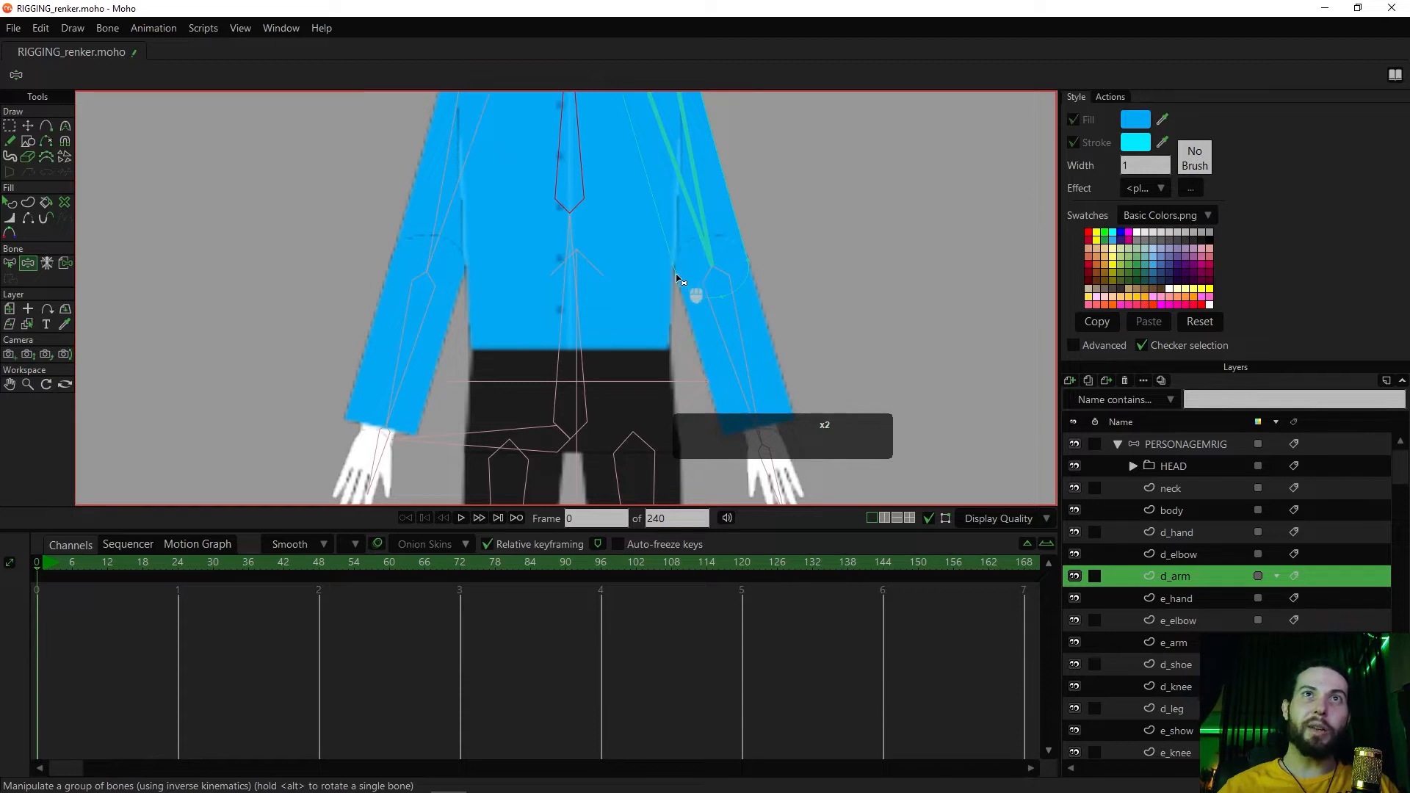
{"action": "left_click_drag", "start_coordinate": [800, 370], "coordinate": [816, 301]}
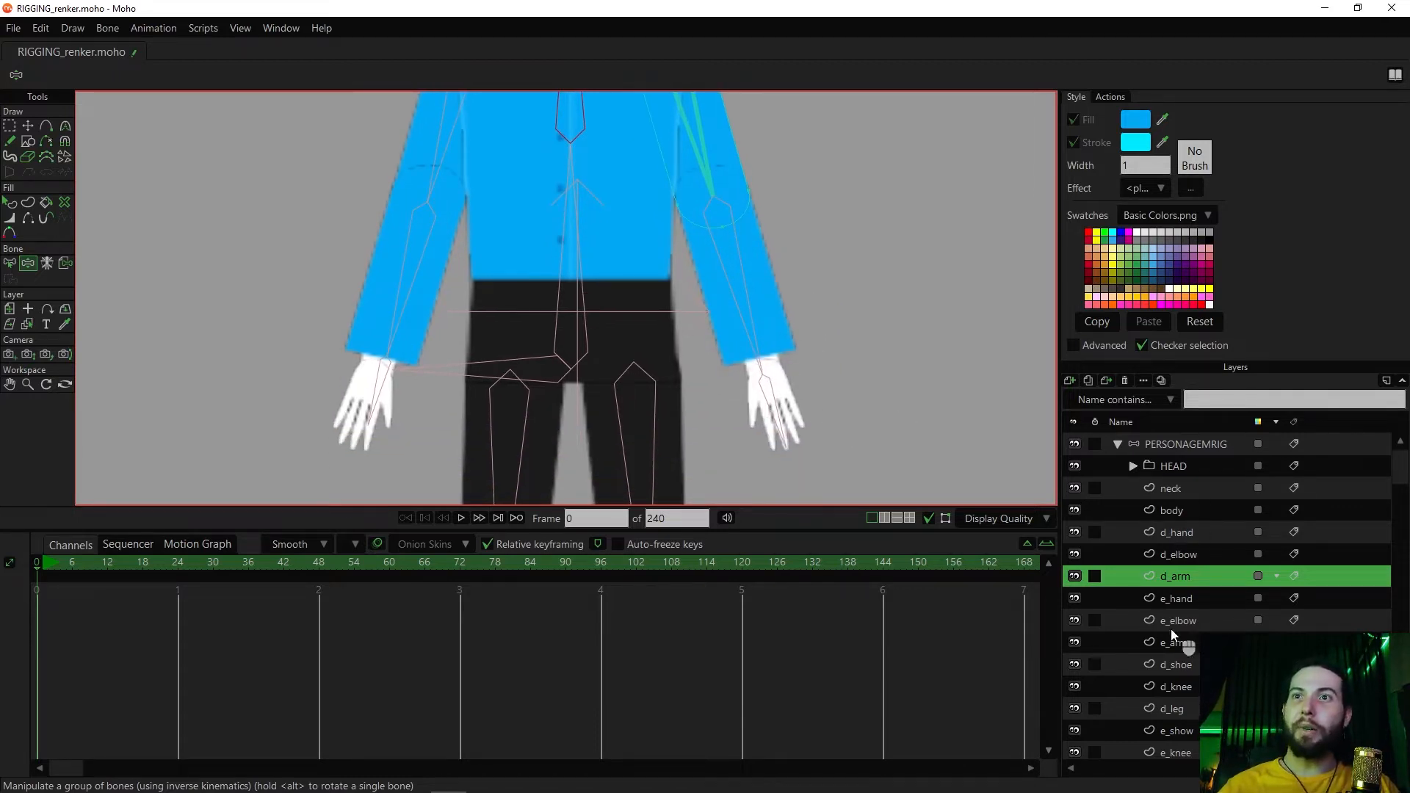
{"action": "left_click_drag", "start_coordinate": [791, 205], "coordinate": [845, 356]}
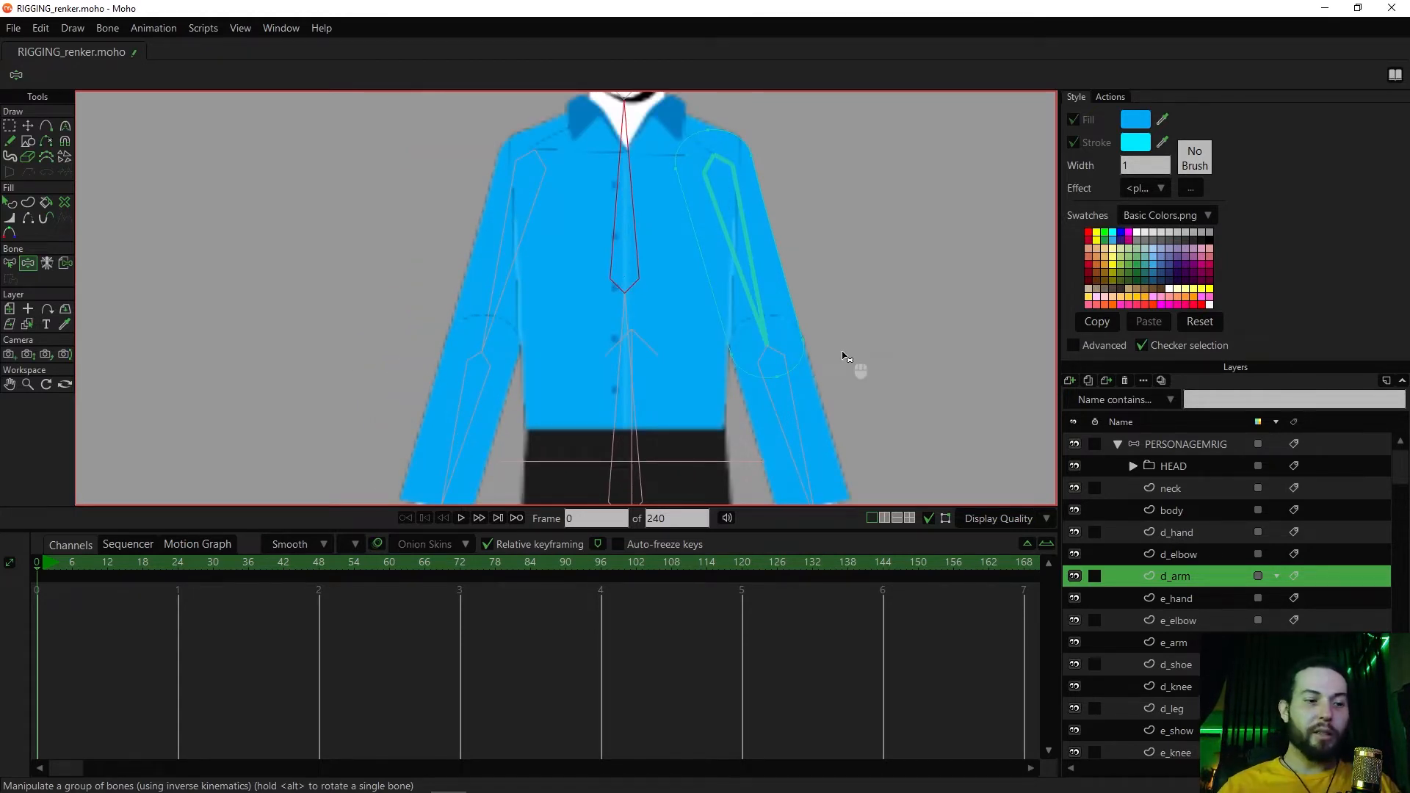
{"action": "scroll", "coordinate": [845, 356], "scroll_direction": "down", "scroll_amount": 3}
{"action": "scroll", "coordinate": [816, 293], "scroll_direction": "up", "scroll_amount": 1}
{"action": "key", "text": "a"}
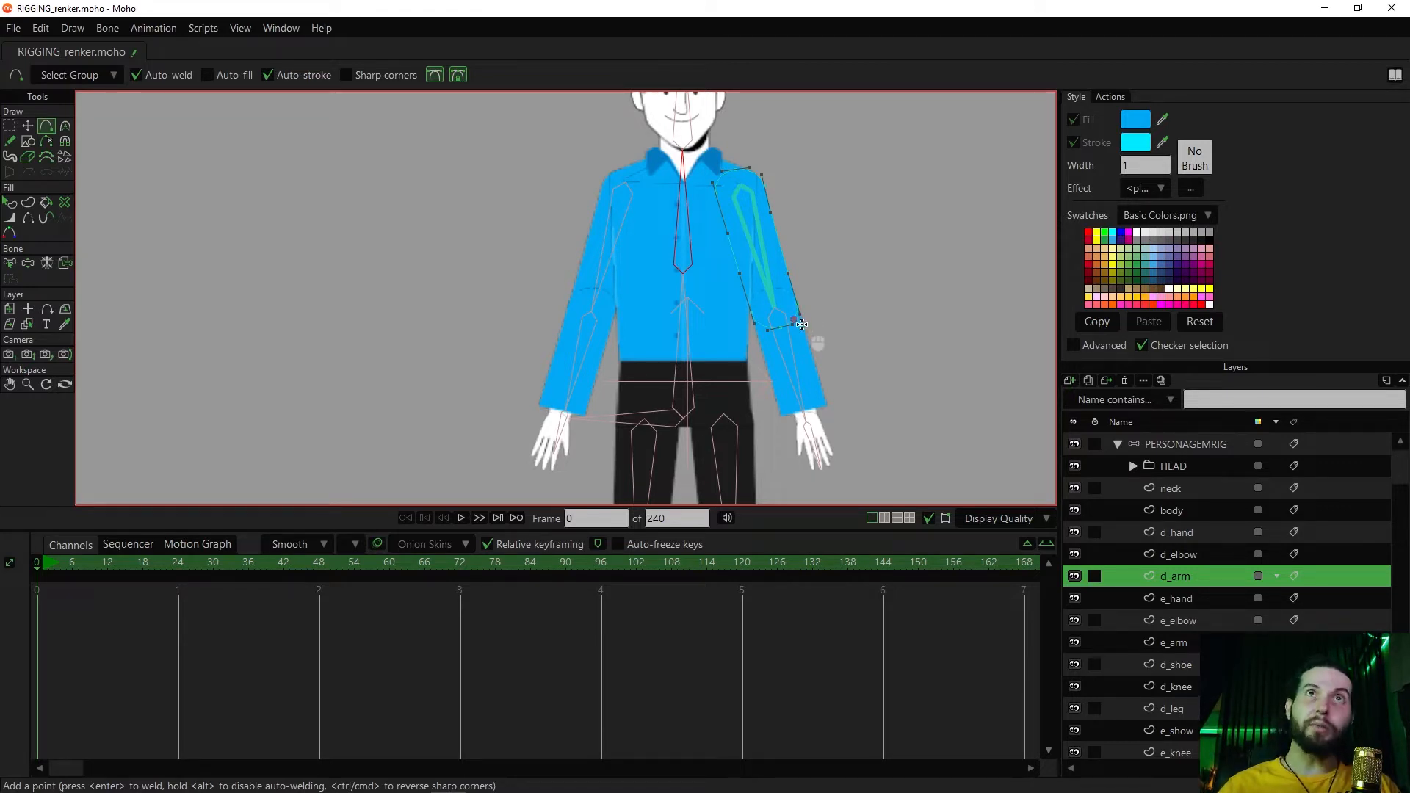
Check the bone bindings of the forearm, leg and body layers by selecting each through its artwork on the canvas, ending on body
{"action": "key", "text": "z"}
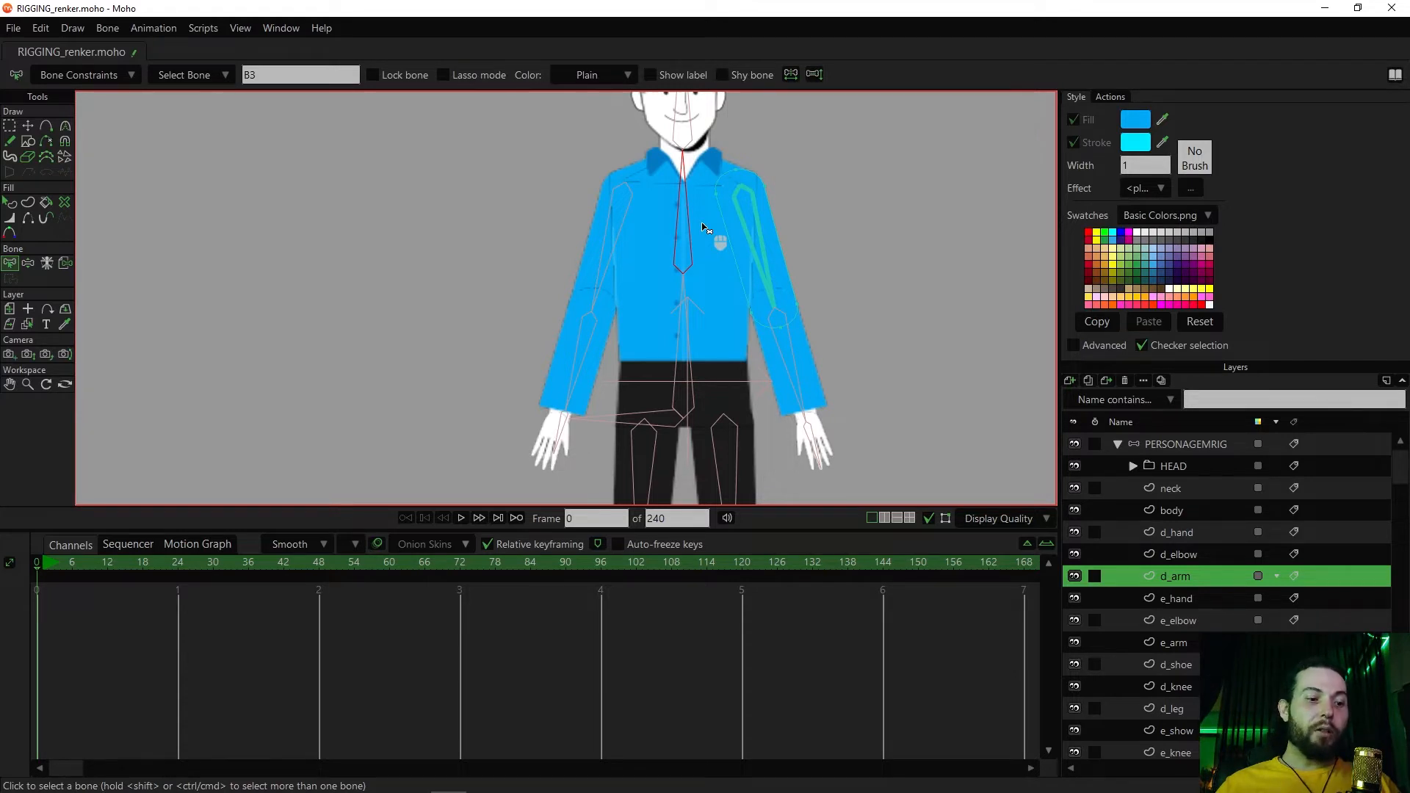
{"action": "key", "text": "alt"}
{"action": "key", "text": "alt"}
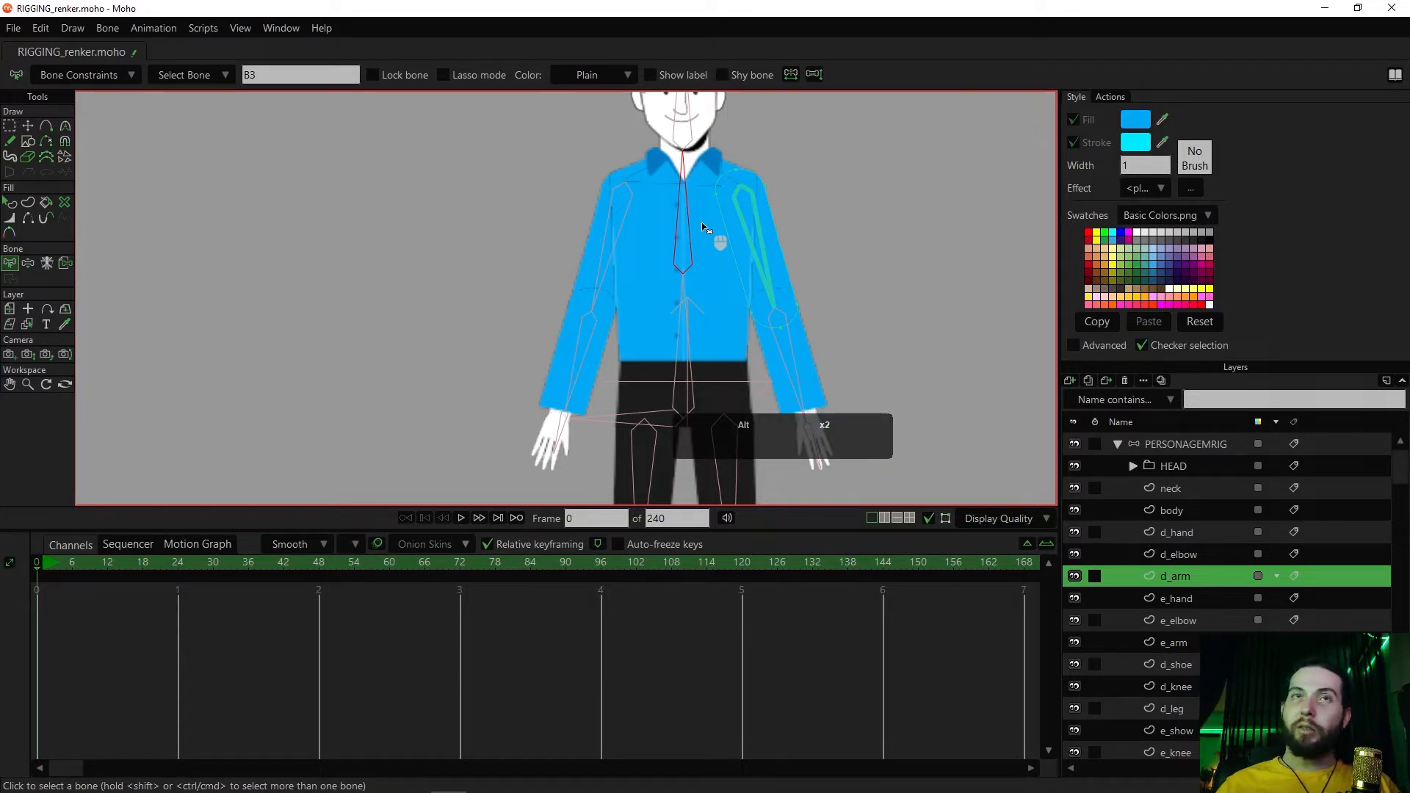
{"action": "left_click", "coordinate": [805, 365]}
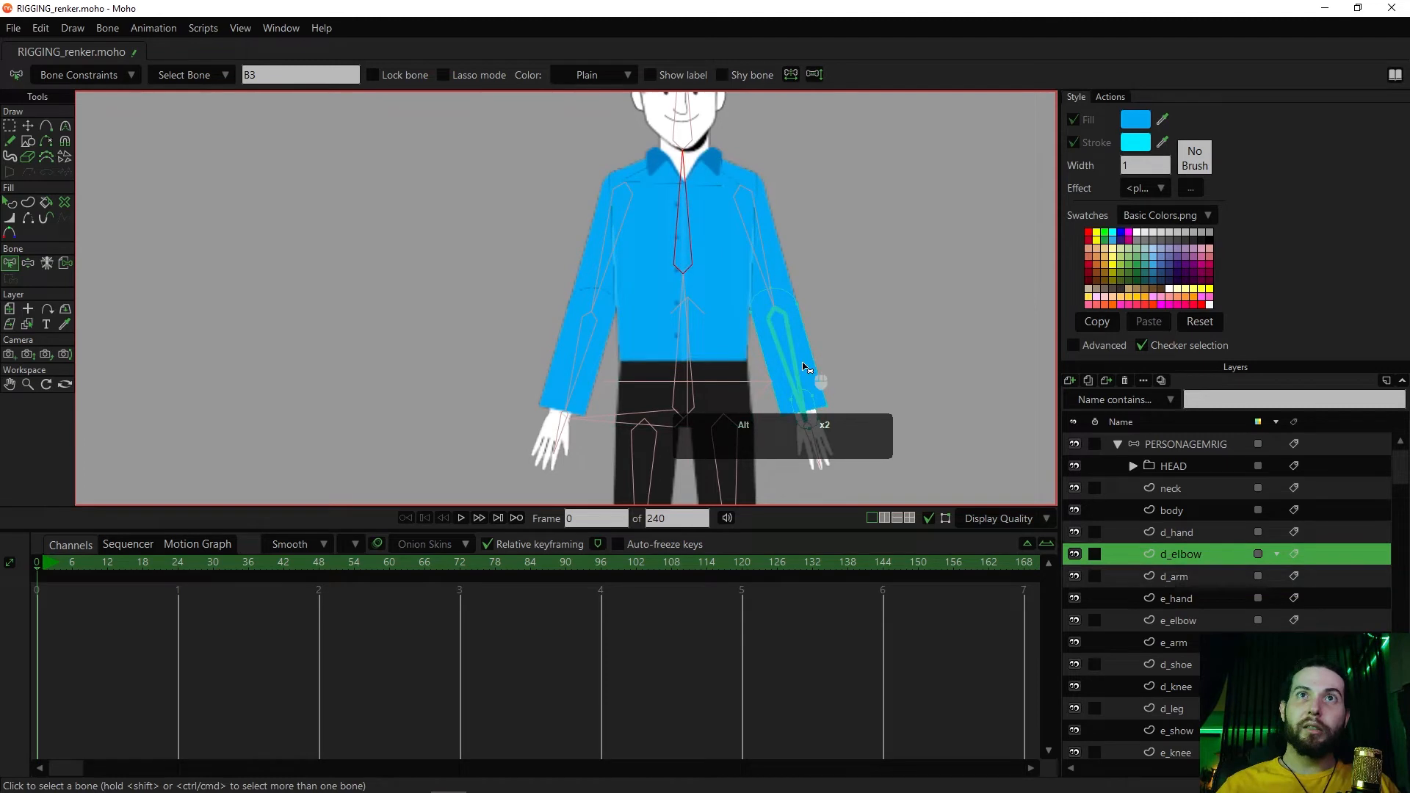
{"action": "left_click", "coordinate": [571, 378]}
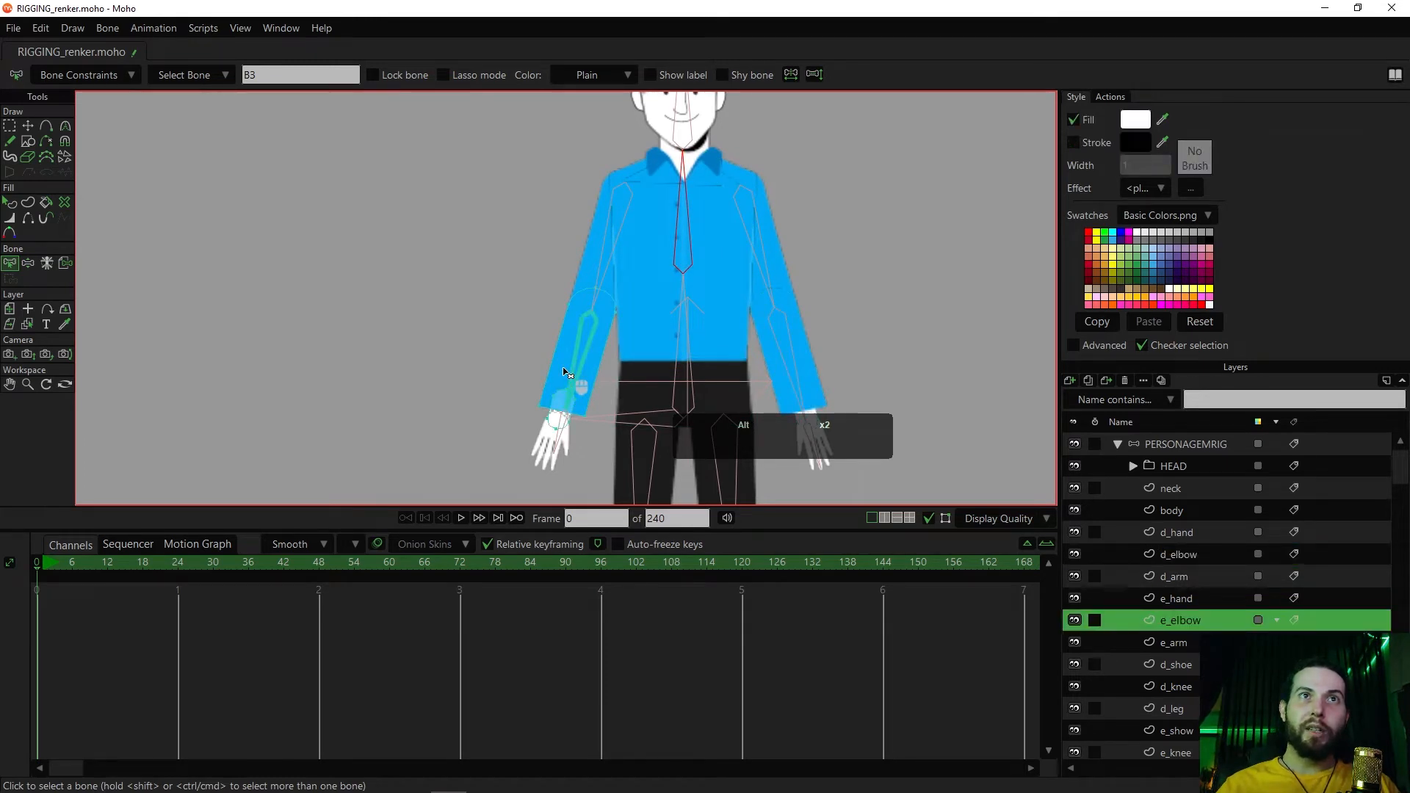
{"action": "left_click", "coordinate": [818, 401]}
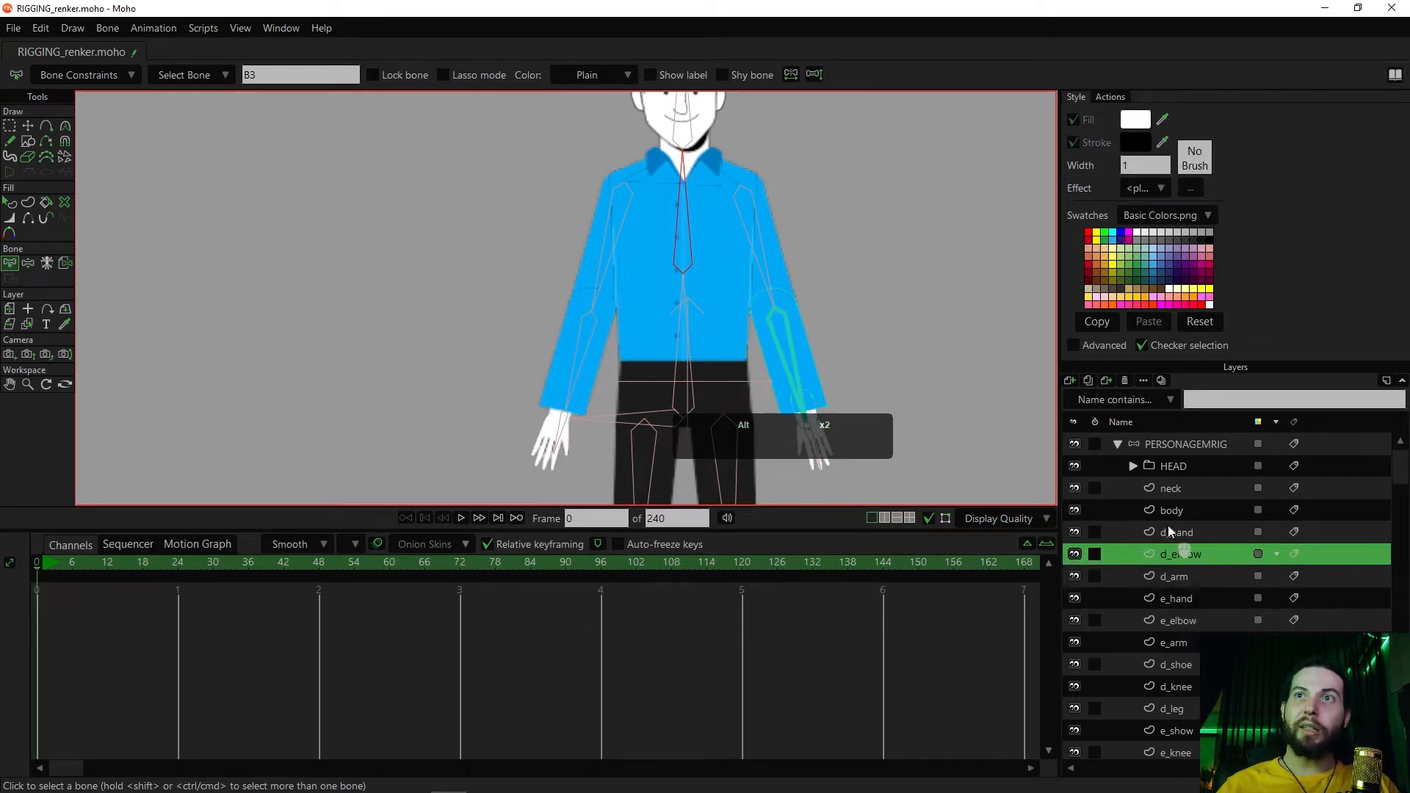
{"action": "left_click", "coordinate": [633, 478]}
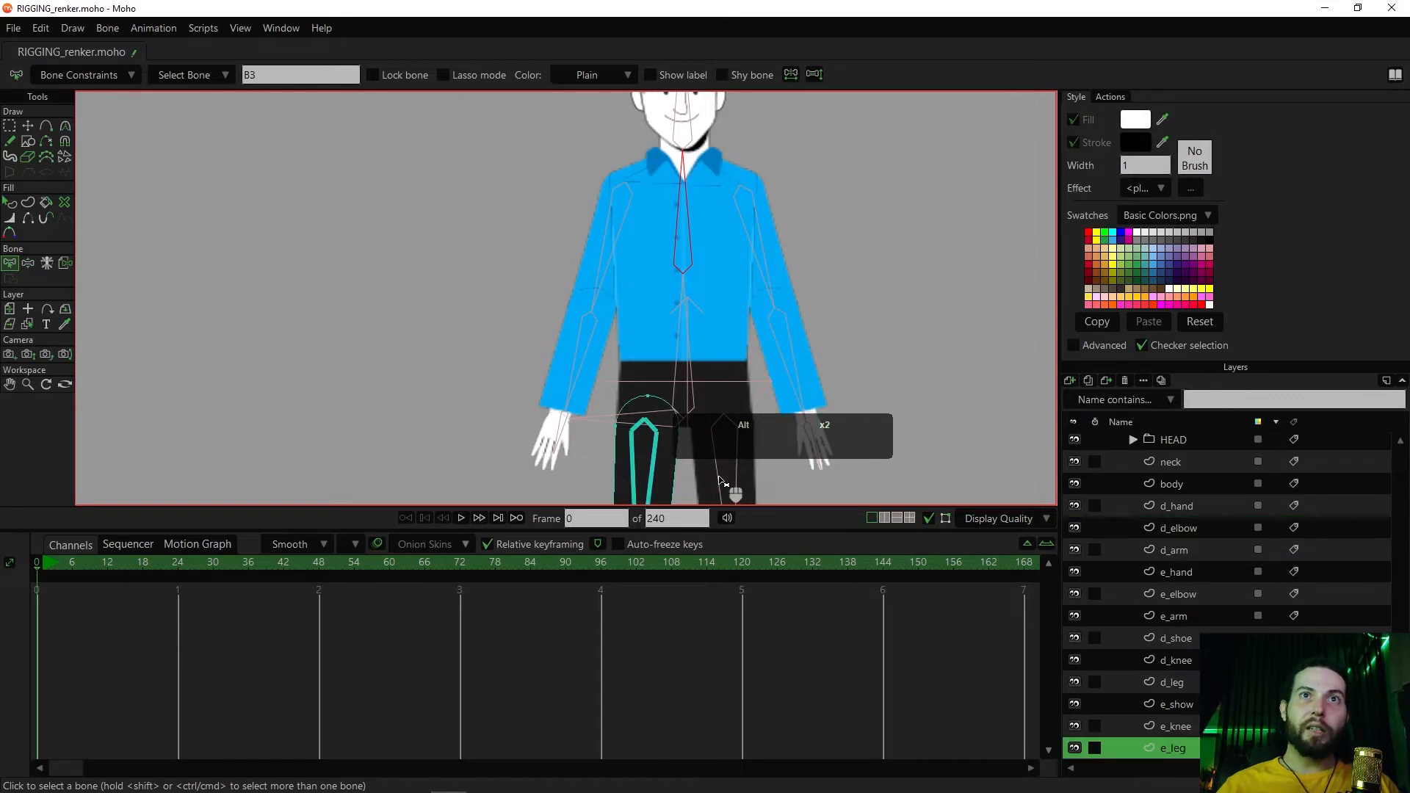
{"action": "left_click", "coordinate": [711, 482]}
{"action": "left_click", "coordinate": [711, 243]}
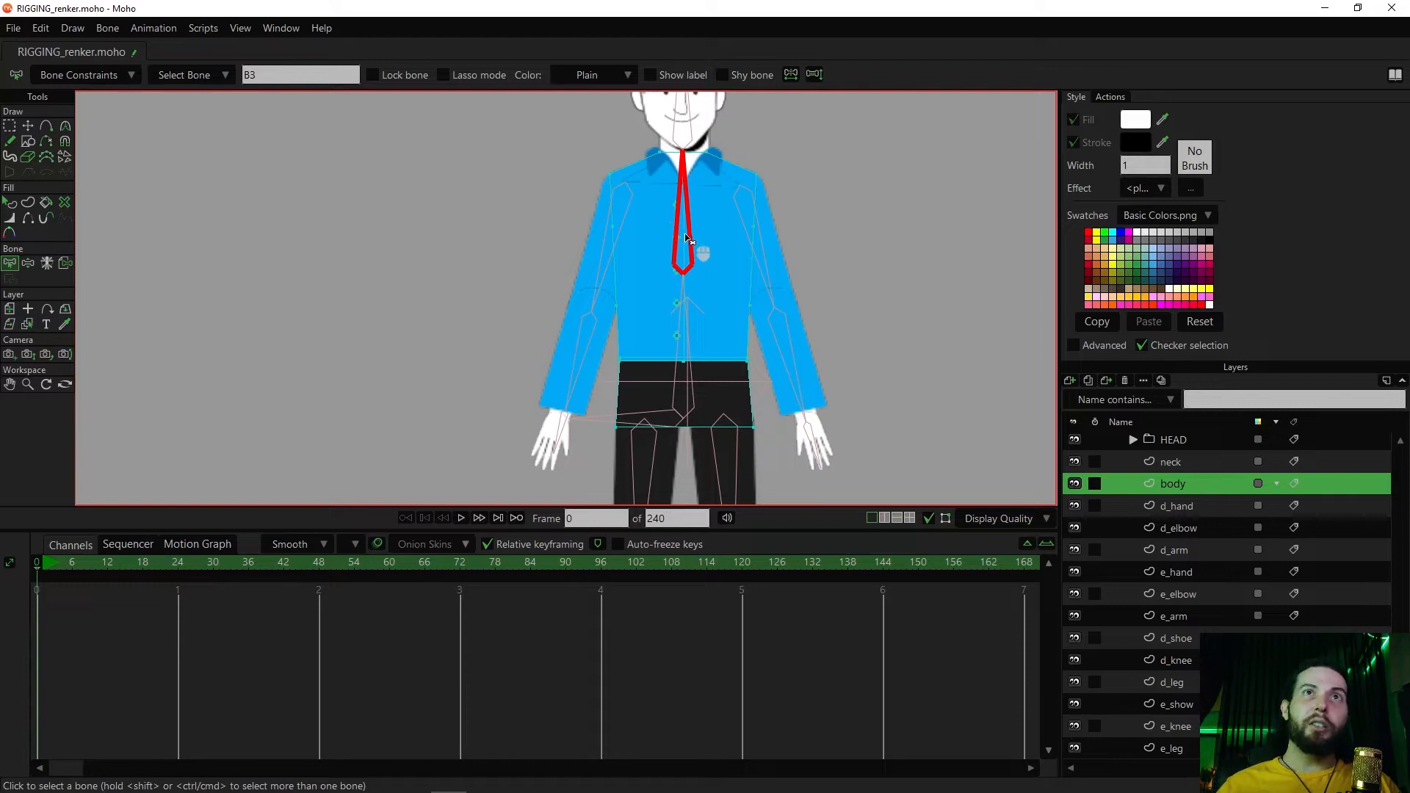
Toggle the body layer's visibility to examine its artwork, and try rotating the upper torso bone, undoing the rotation
{"action": "key", "text": "z"}
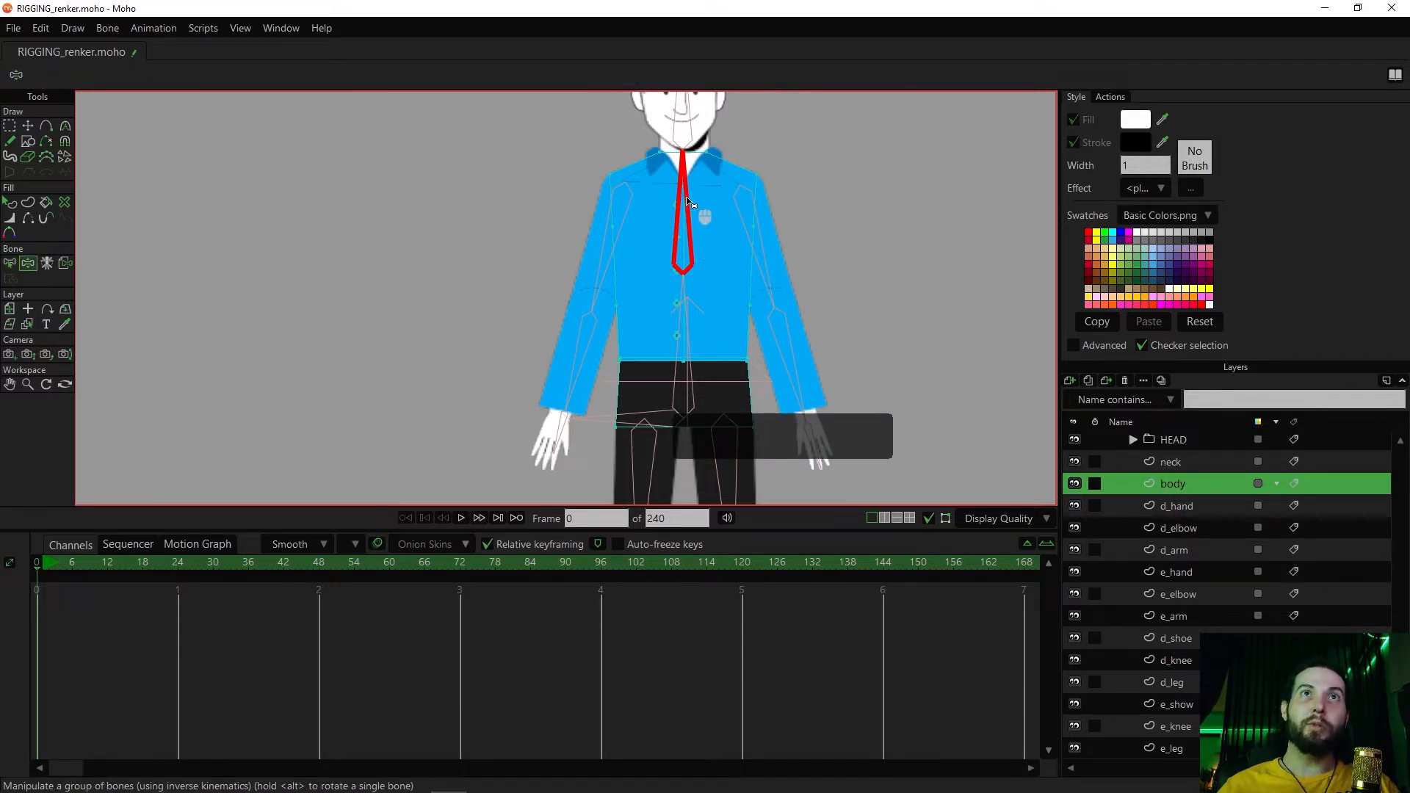
{"action": "left_click", "coordinate": [1076, 483]}
{"action": "left_click", "coordinate": [1078, 483]}
{"action": "left_click", "coordinate": [1077, 483]}
{"action": "left_click", "coordinate": [1077, 482]}
{"action": "left_click", "coordinate": [1077, 483]}
{"action": "left_click", "coordinate": [1077, 483]}
{"action": "left_click", "coordinate": [1078, 482]}
{"action": "left_click", "coordinate": [1078, 482]}
{"action": "left_click", "coordinate": [1078, 483]}
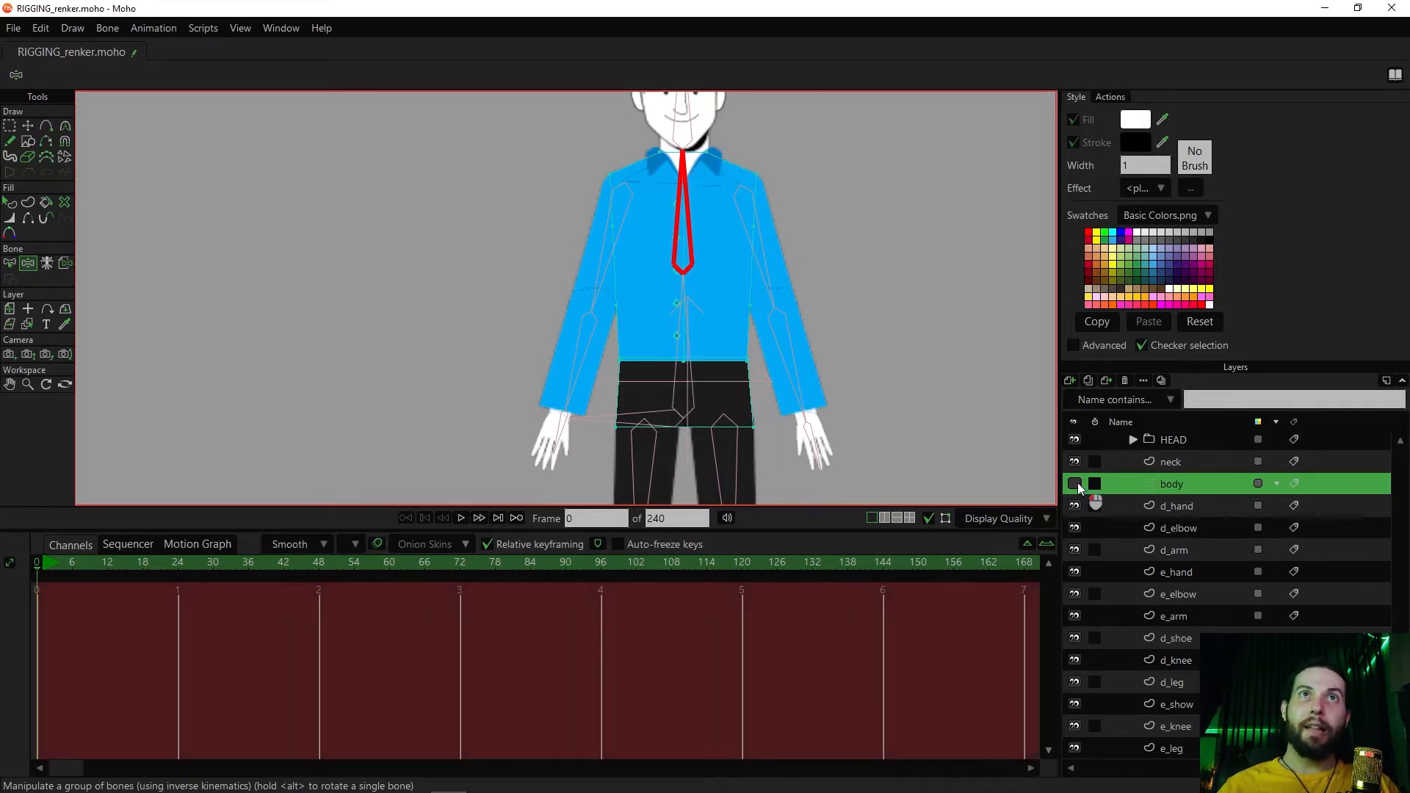
{"action": "left_click", "coordinate": [1078, 482]}
{"action": "key", "text": "z"}
{"action": "key", "text": "z"}
{"action": "key", "text": "z"}
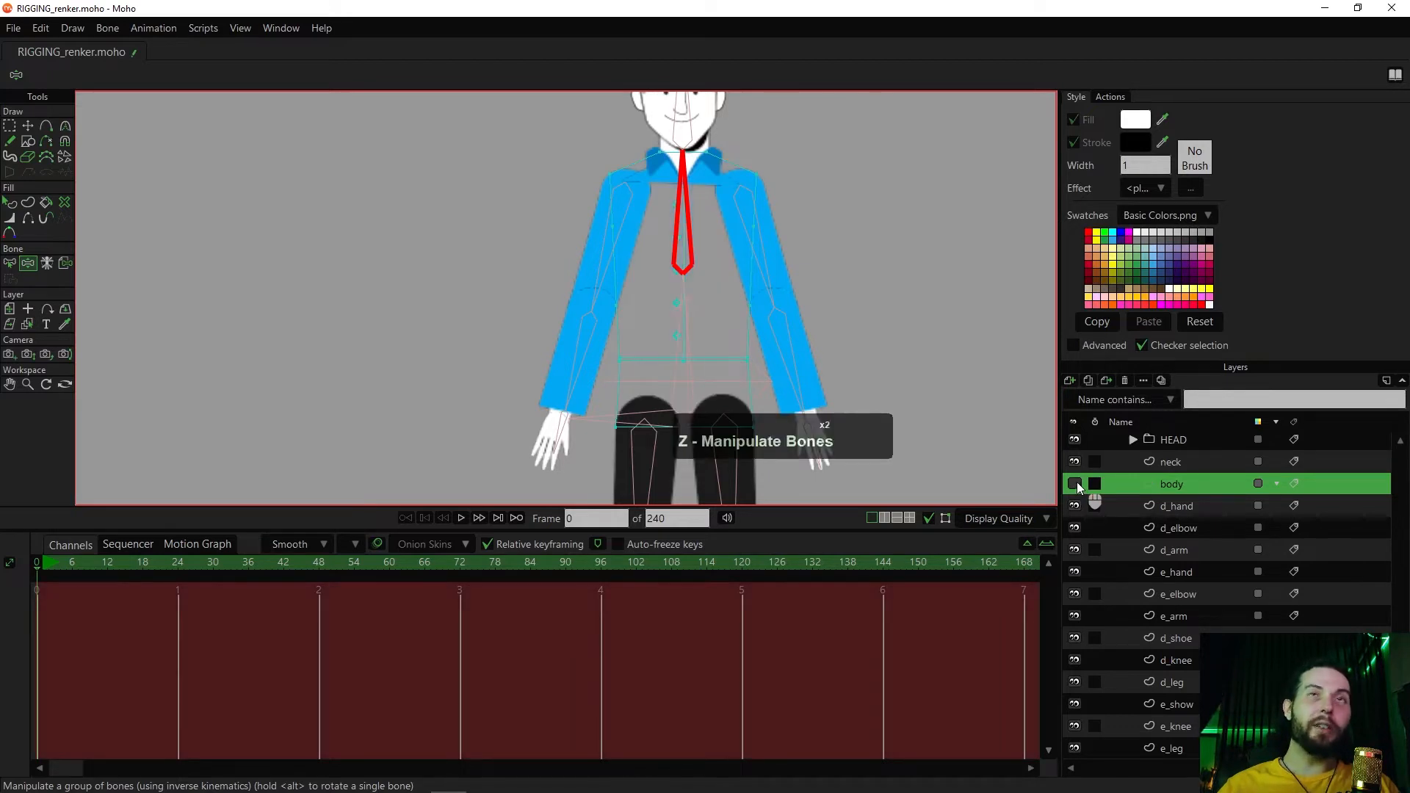
{"action": "left_click", "coordinate": [1077, 480]}
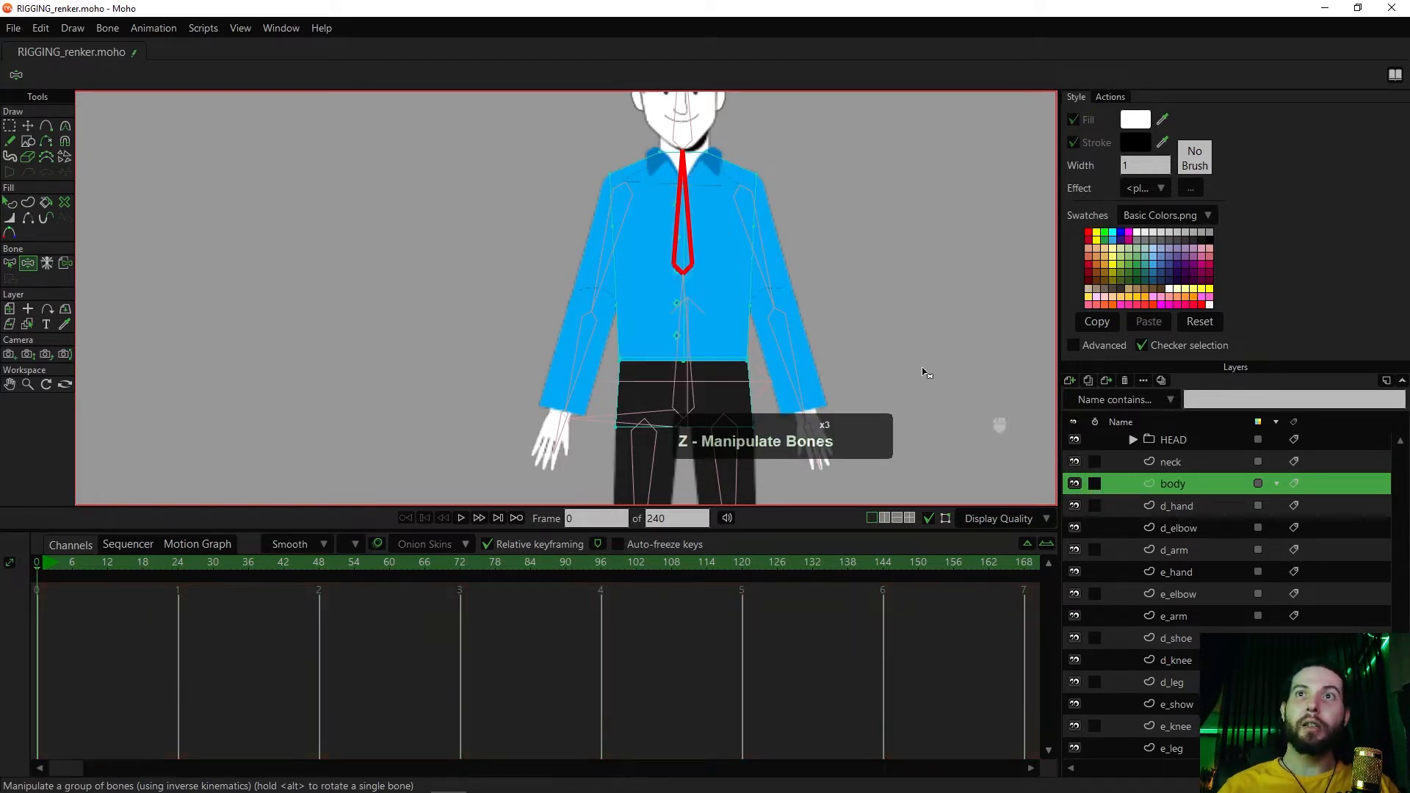
{"action": "left_click_drag", "start_coordinate": [690, 210], "coordinate": [647, 224]}
{"action": "key", "text": "ctrl+z"}
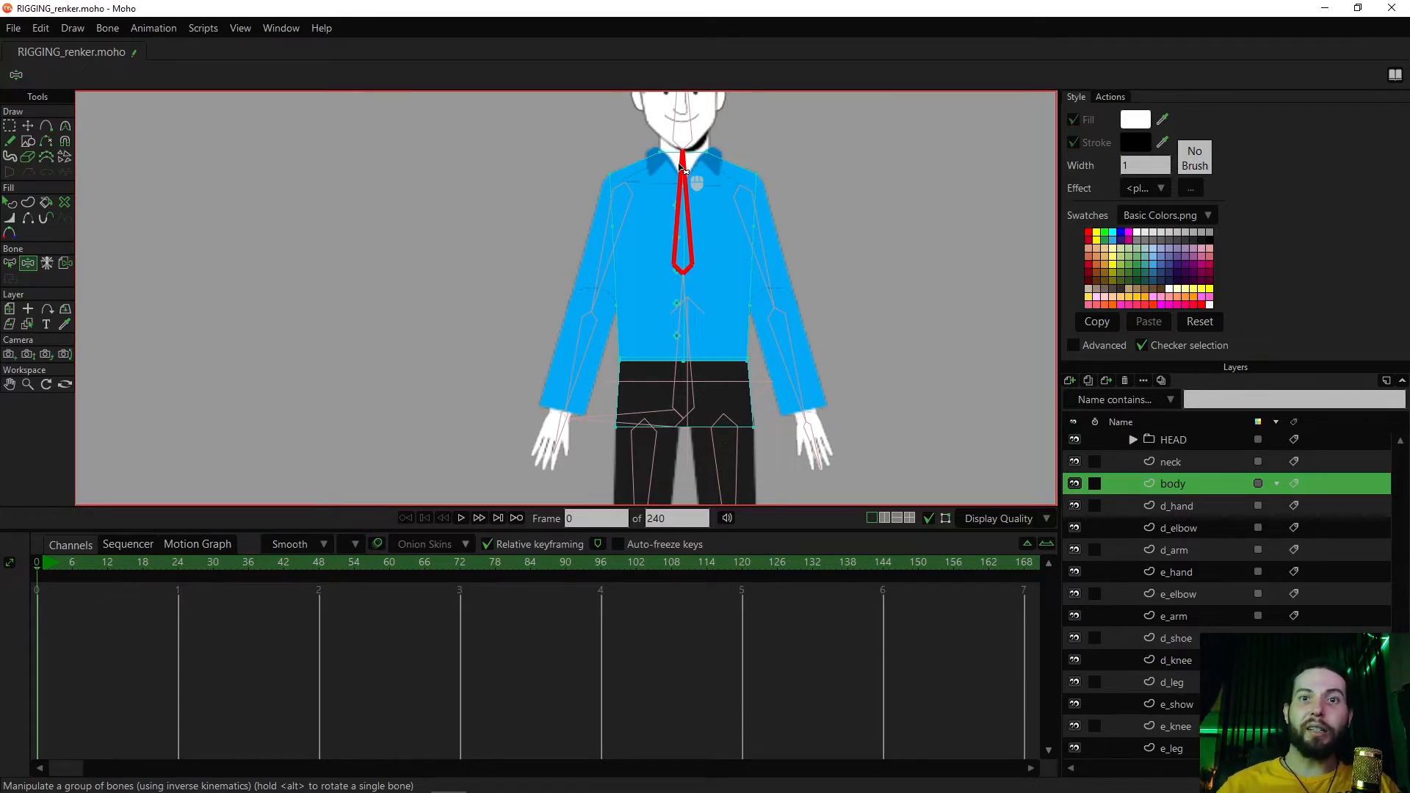
Release the body layer from its bone binding with Release Layer
{"action": "left_click", "coordinate": [1177, 465]}
{"action": "left_click", "coordinate": [1178, 480]}
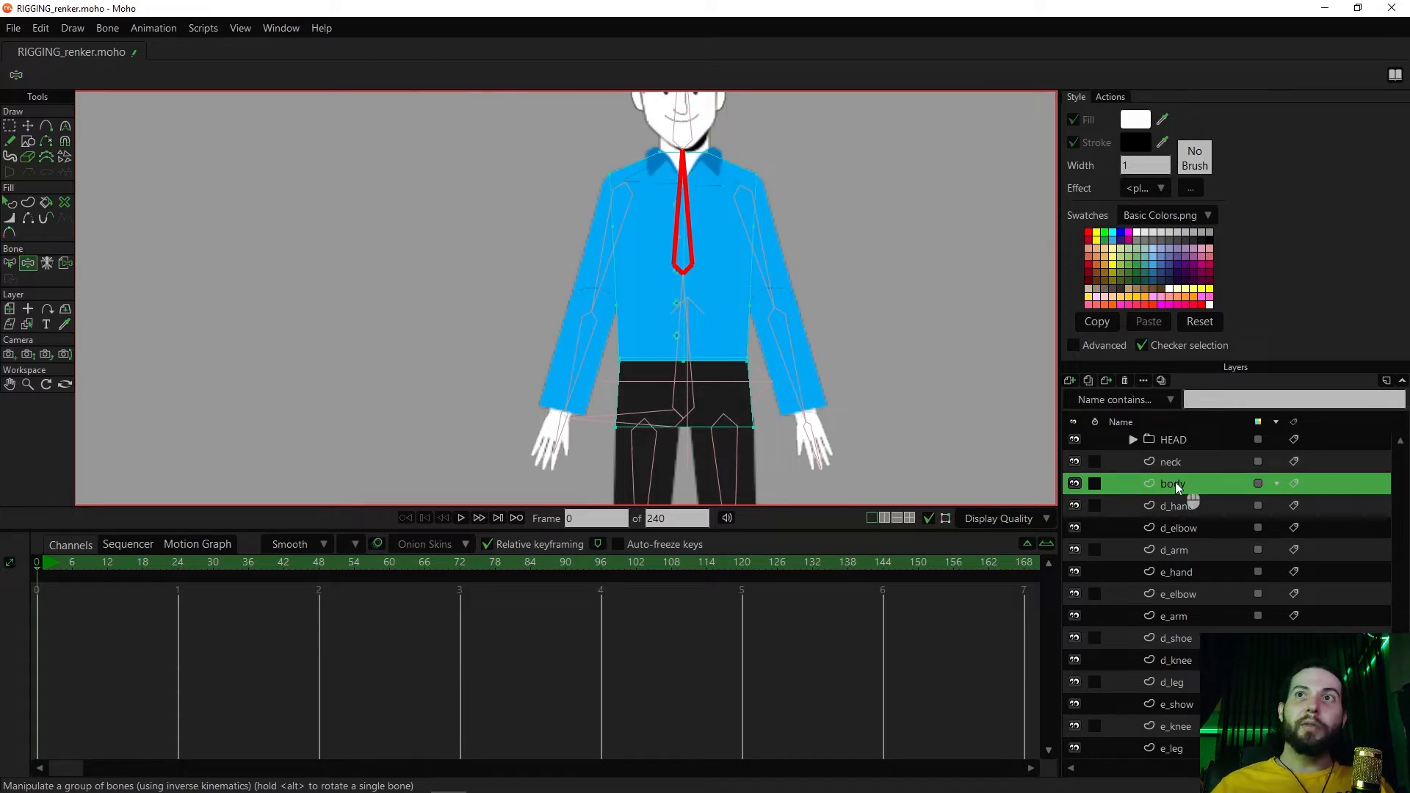
{"action": "left_click", "coordinate": [111, 28]}
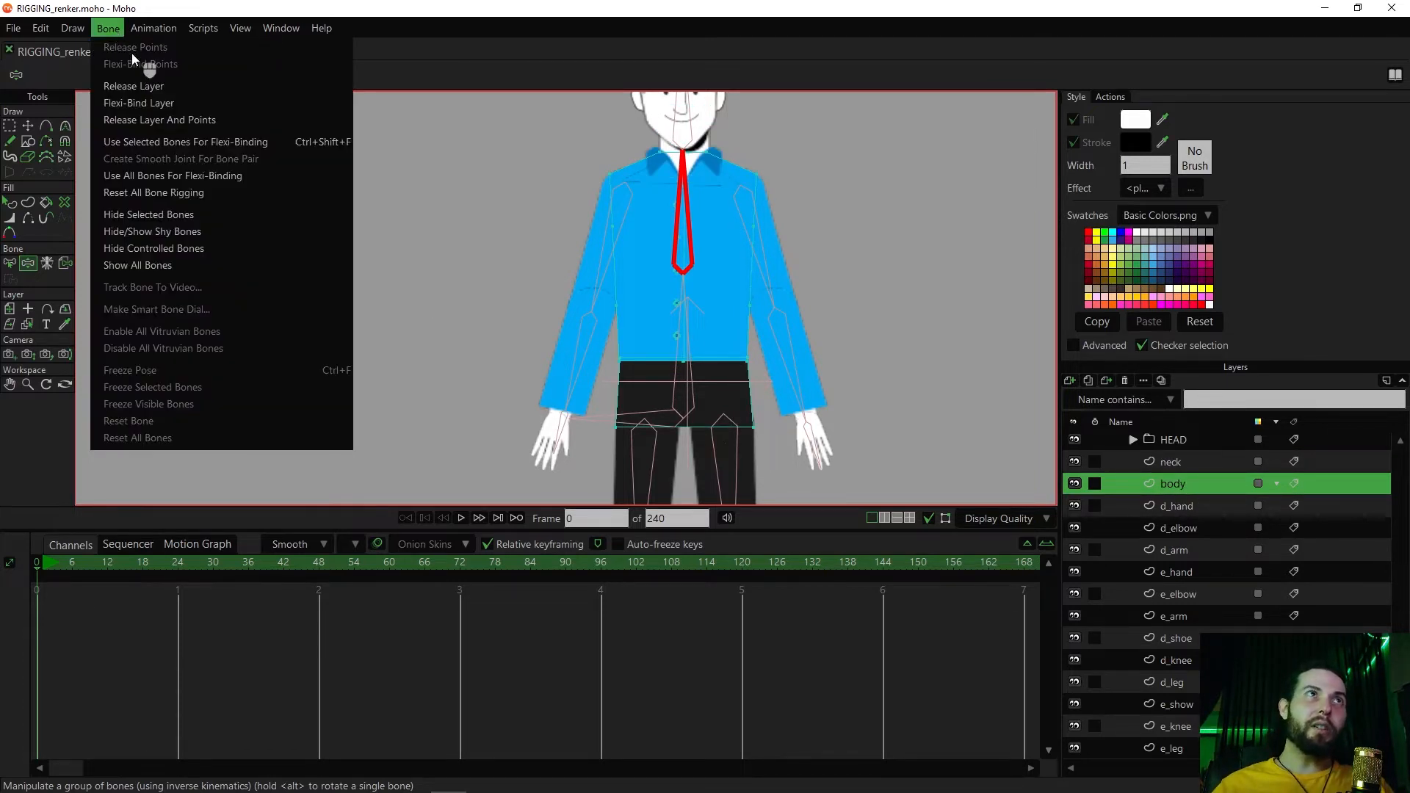
{"action": "left_click", "coordinate": [143, 91]}
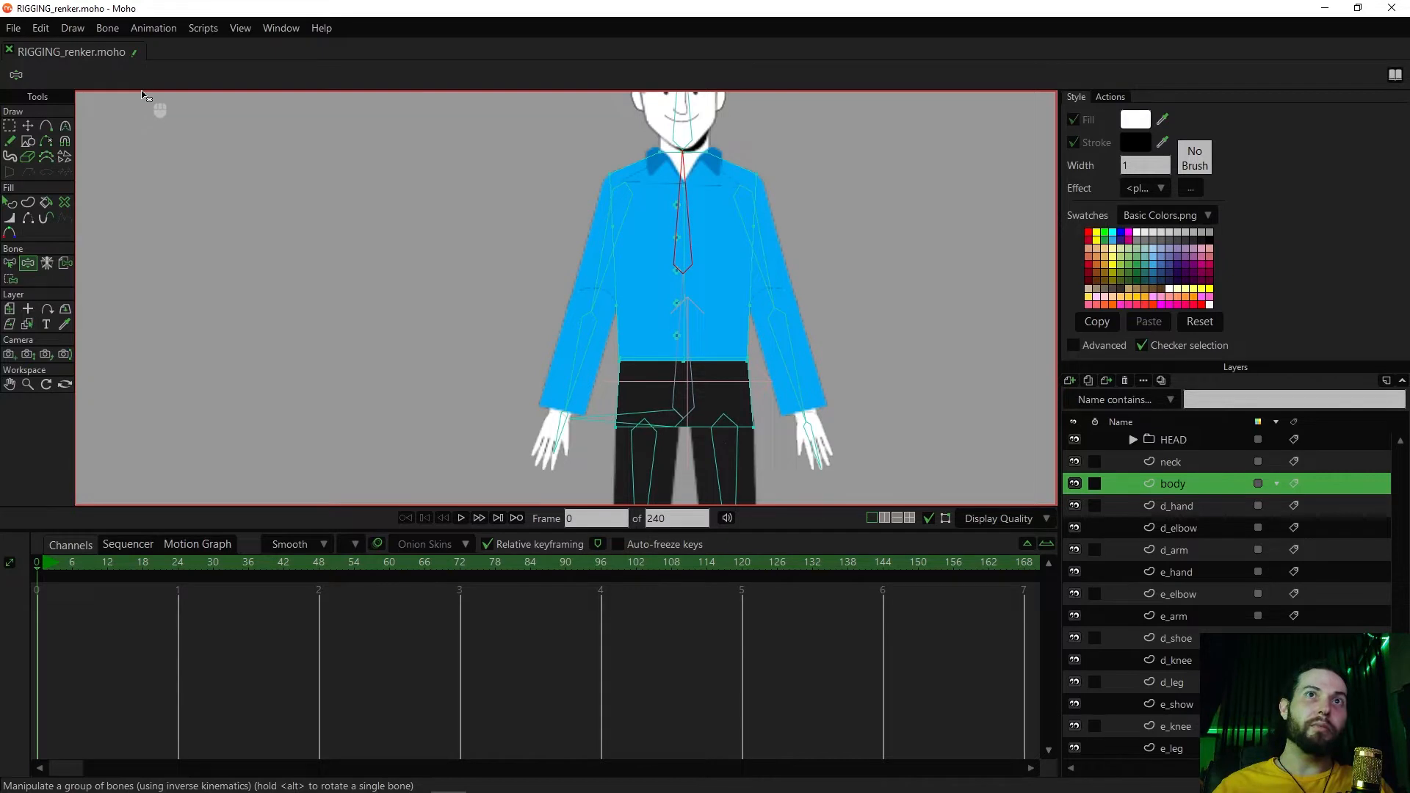
{"action": "key", "text": "z"}
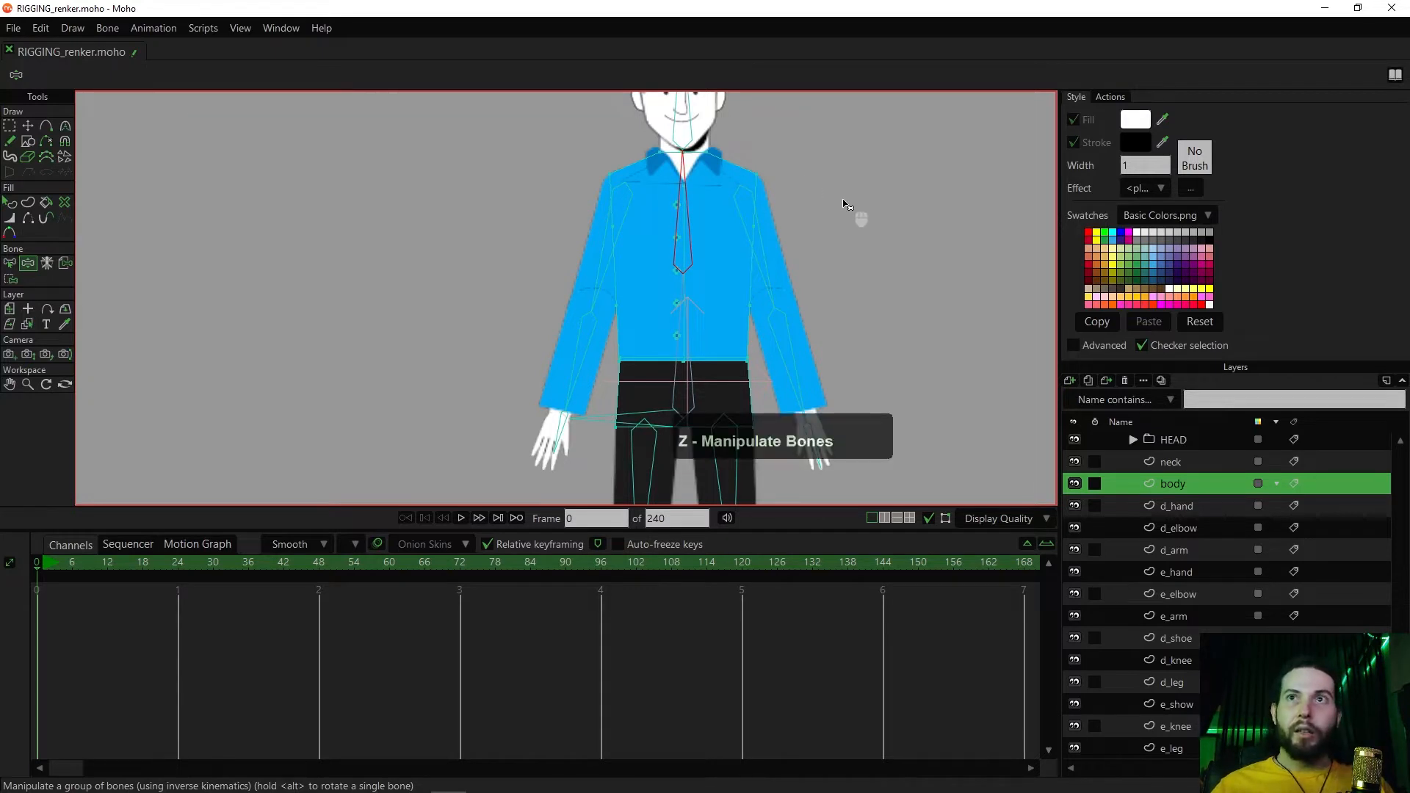
Try rotating the torso bones to test how the released body layer bends, and undo the rotation
{"action": "left_click", "coordinate": [1075, 484]}
{"action": "left_click", "coordinate": [1075, 483]}
{"action": "key", "text": "z"}
{"action": "mouse_move", "coordinate": [686, 213]}
{"action": "left_mouse_down"}
{"action": "mouse_move", "coordinate": [714, 215]}
{"action": "mouse_move", "coordinate": [670, 213]}
{"action": "mouse_move", "coordinate": [699, 216]}
{"action": "left_mouse_up"}
{"action": "key", "text": "z"}
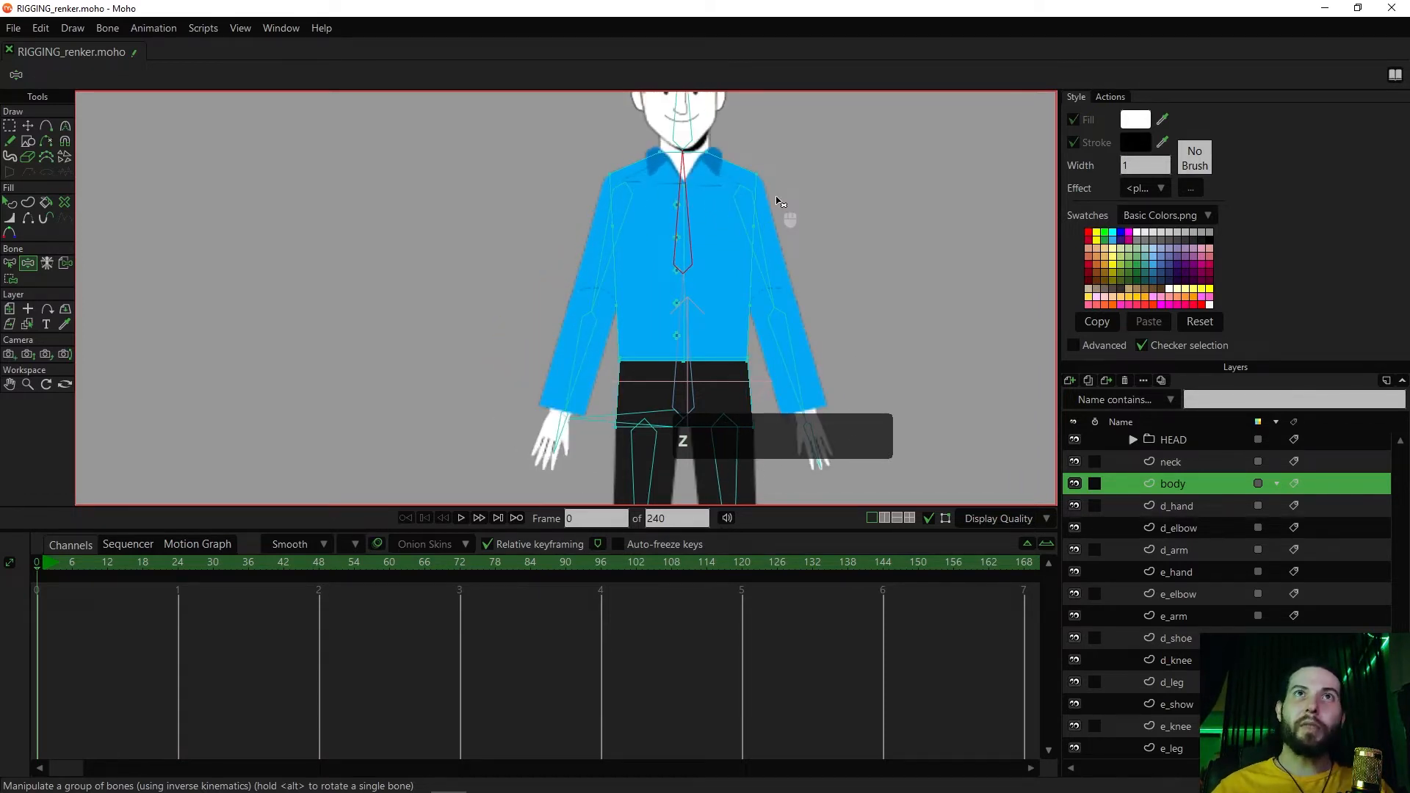
{"action": "scroll", "coordinate": [782, 199], "scroll_direction": "up", "scroll_amount": 2}
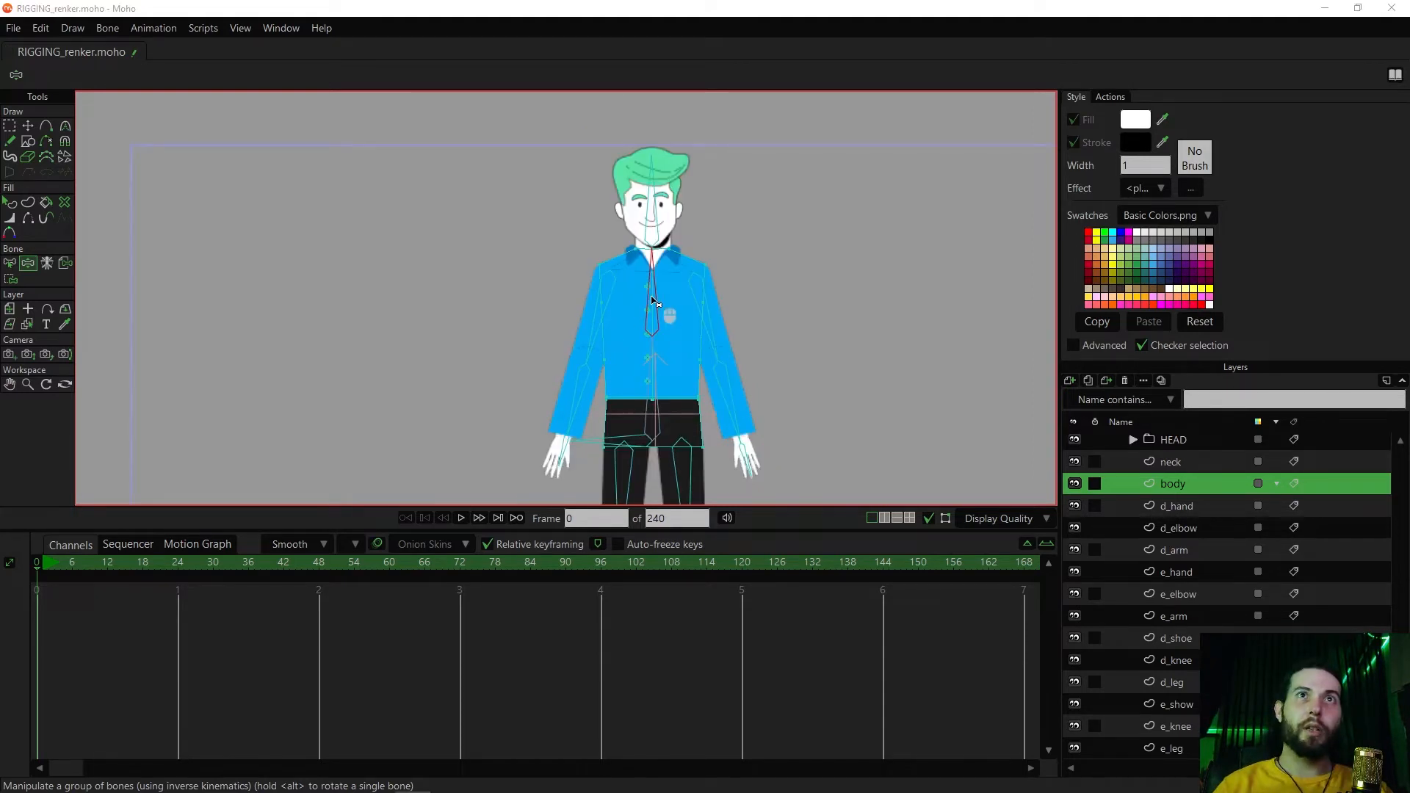
{"action": "left_click_drag", "start_coordinate": [672, 303], "coordinate": [624, 299]}
Select the neck layer and toggle its visibility to examine the neck and collar artwork
{"action": "scroll", "coordinate": [636, 285], "scroll_direction": "up", "scroll_amount": 2}
{"action": "left_click", "coordinate": [1184, 505]}
{"action": "left_click", "coordinate": [1178, 526]}
{"action": "left_click", "coordinate": [1172, 483]}
{"action": "left_click", "coordinate": [1172, 464]}
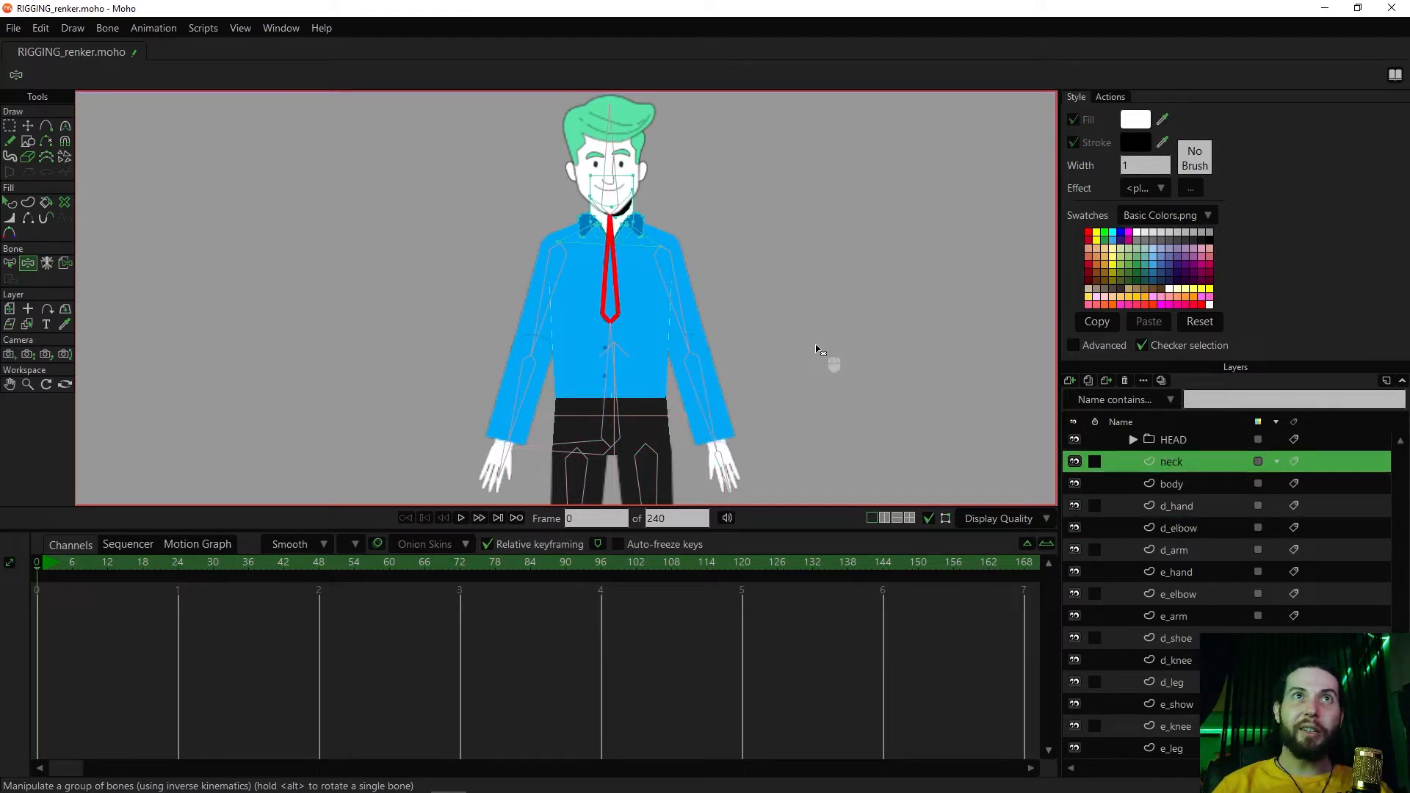
{"action": "scroll", "coordinate": [817, 349], "scroll_direction": "up", "scroll_amount": 3}
{"action": "left_click_drag", "start_coordinate": [698, 99], "coordinate": [808, 318]}
{"action": "left_click_drag", "start_coordinate": [705, 306], "coordinate": [852, 273]}
{"action": "scroll", "coordinate": [852, 273], "scroll_direction": "up", "scroll_amount": 2}
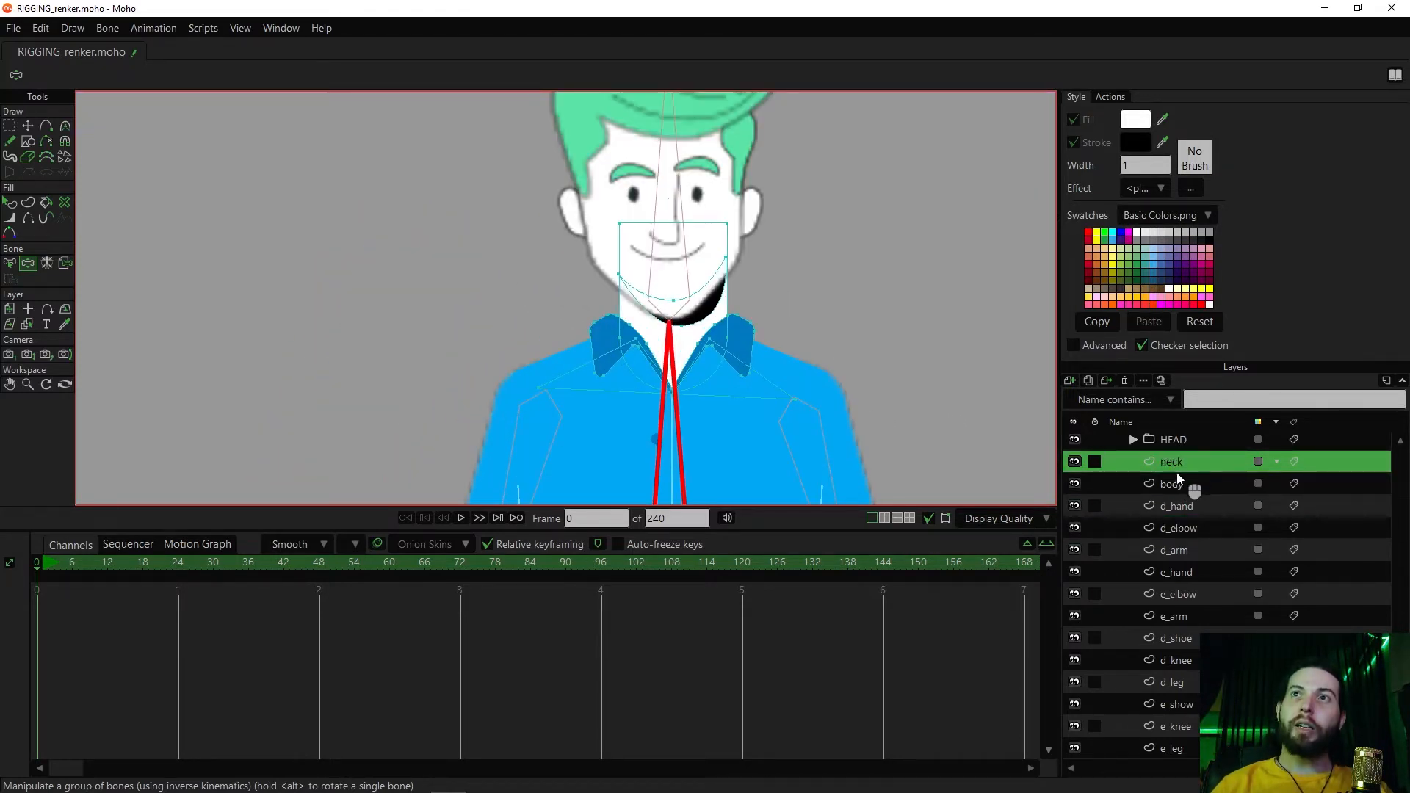
{"action": "left_click", "coordinate": [1078, 460]}
{"action": "left_click", "coordinate": [1077, 460]}
{"action": "left_click", "coordinate": [1077, 461]}
{"action": "left_click", "coordinate": [1077, 460]}
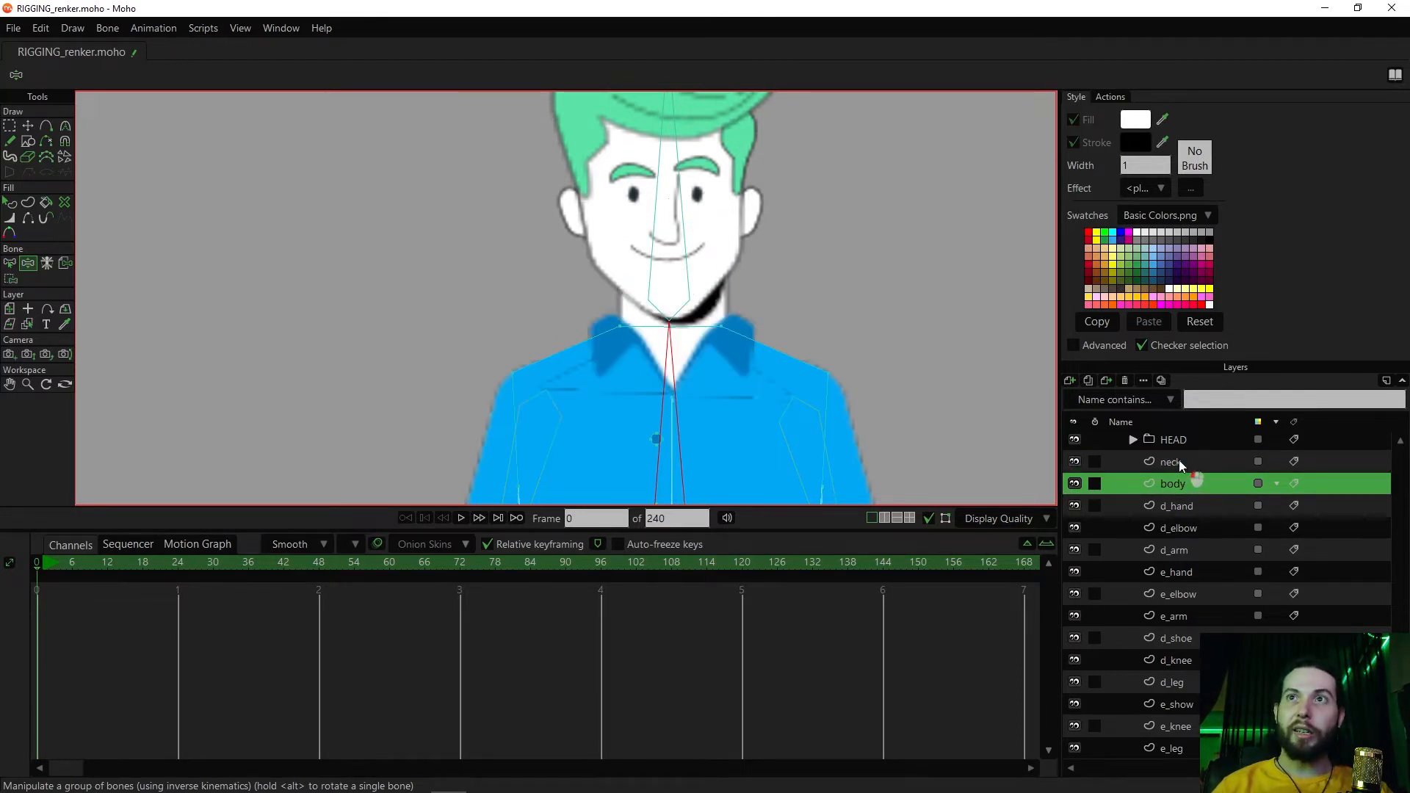
Cut all points of the neck layer, paste them into the body layer, and delete the emptied neck layer
{"action": "key", "text": "z"}
{"action": "key", "text": "g"}
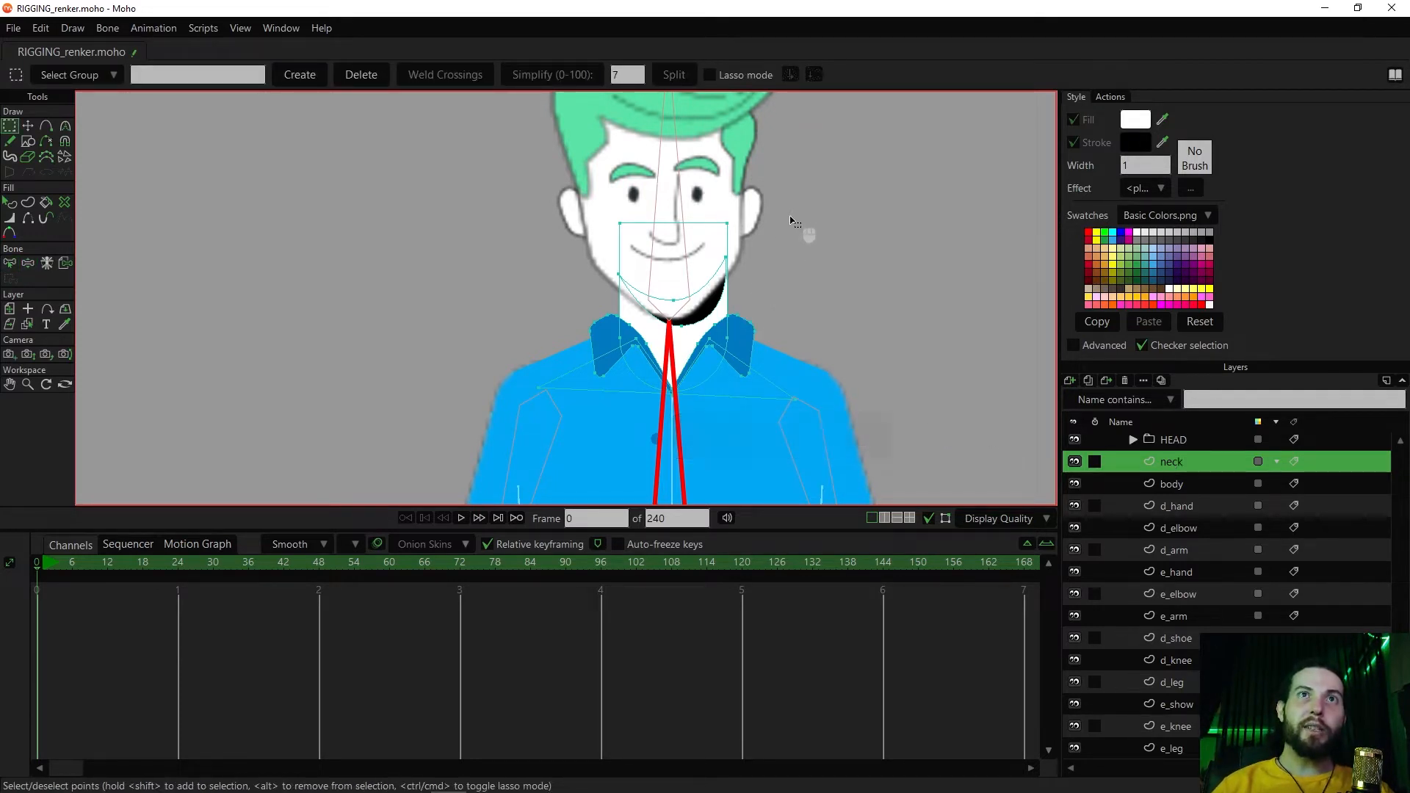
{"action": "left_click_drag", "start_coordinate": [817, 196], "coordinate": [799, 329]}
{"action": "key", "text": "ctrl"}
{"action": "key", "text": "ctrl+a"}
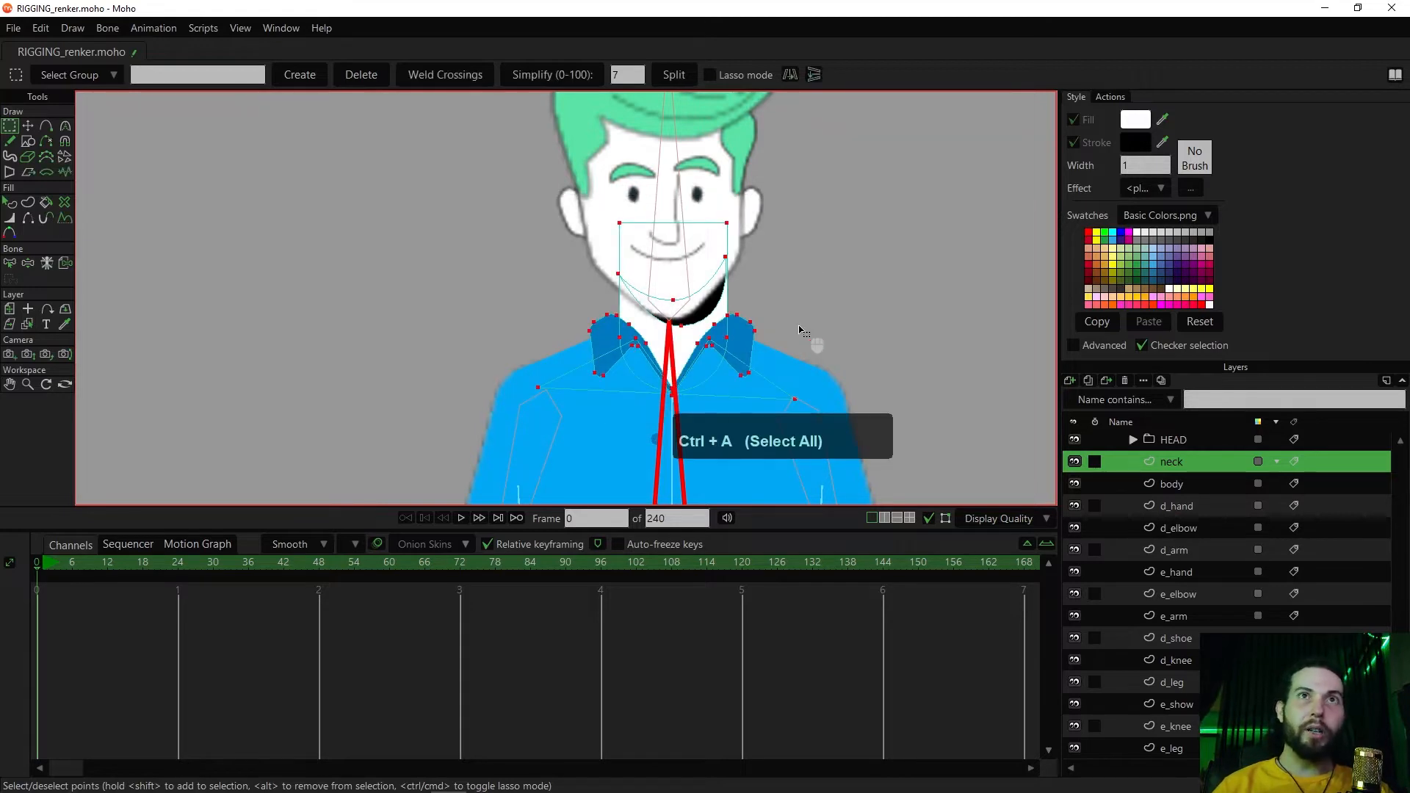
{"action": "key", "text": "ctrl"}
{"action": "key", "text": "ctrl+x"}
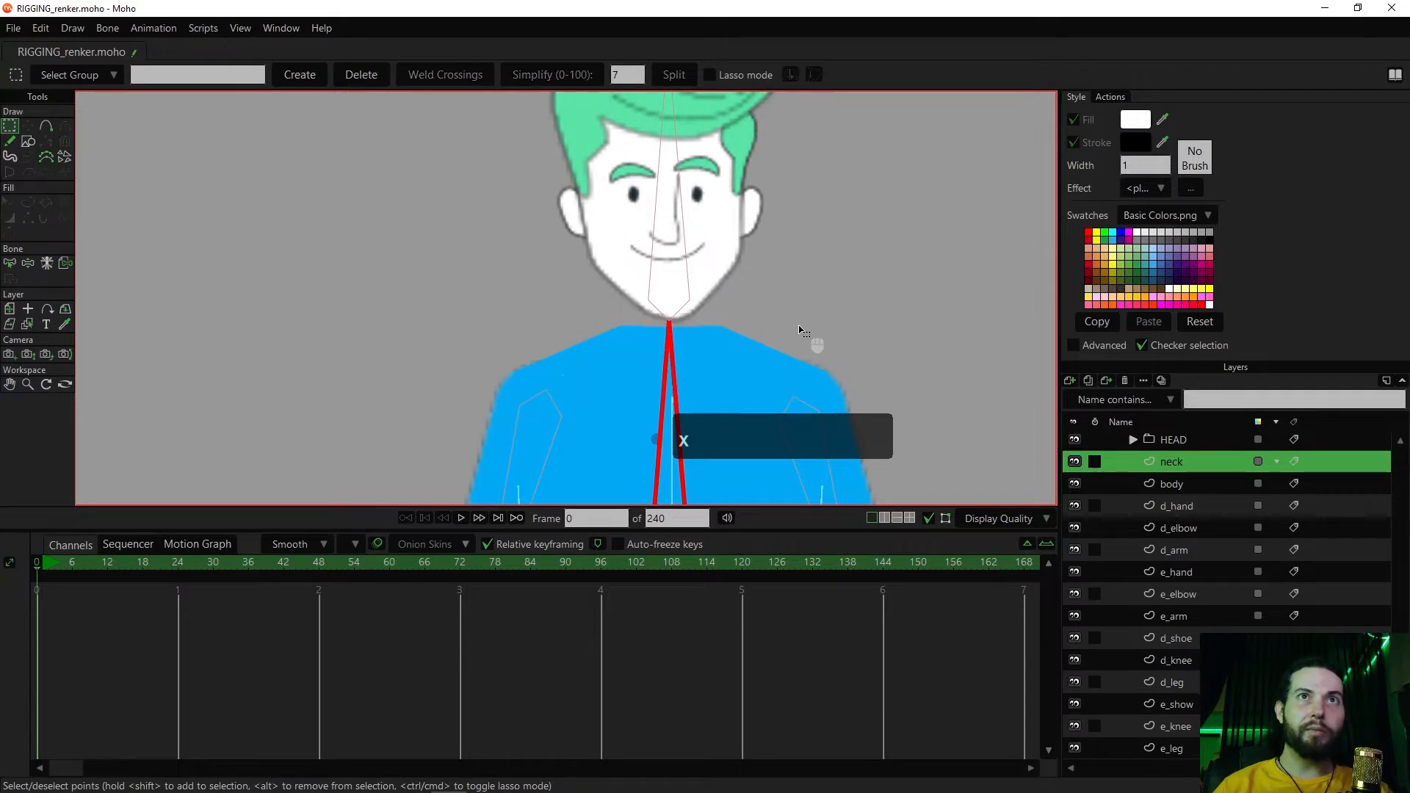
{"action": "left_click", "coordinate": [1175, 483]}
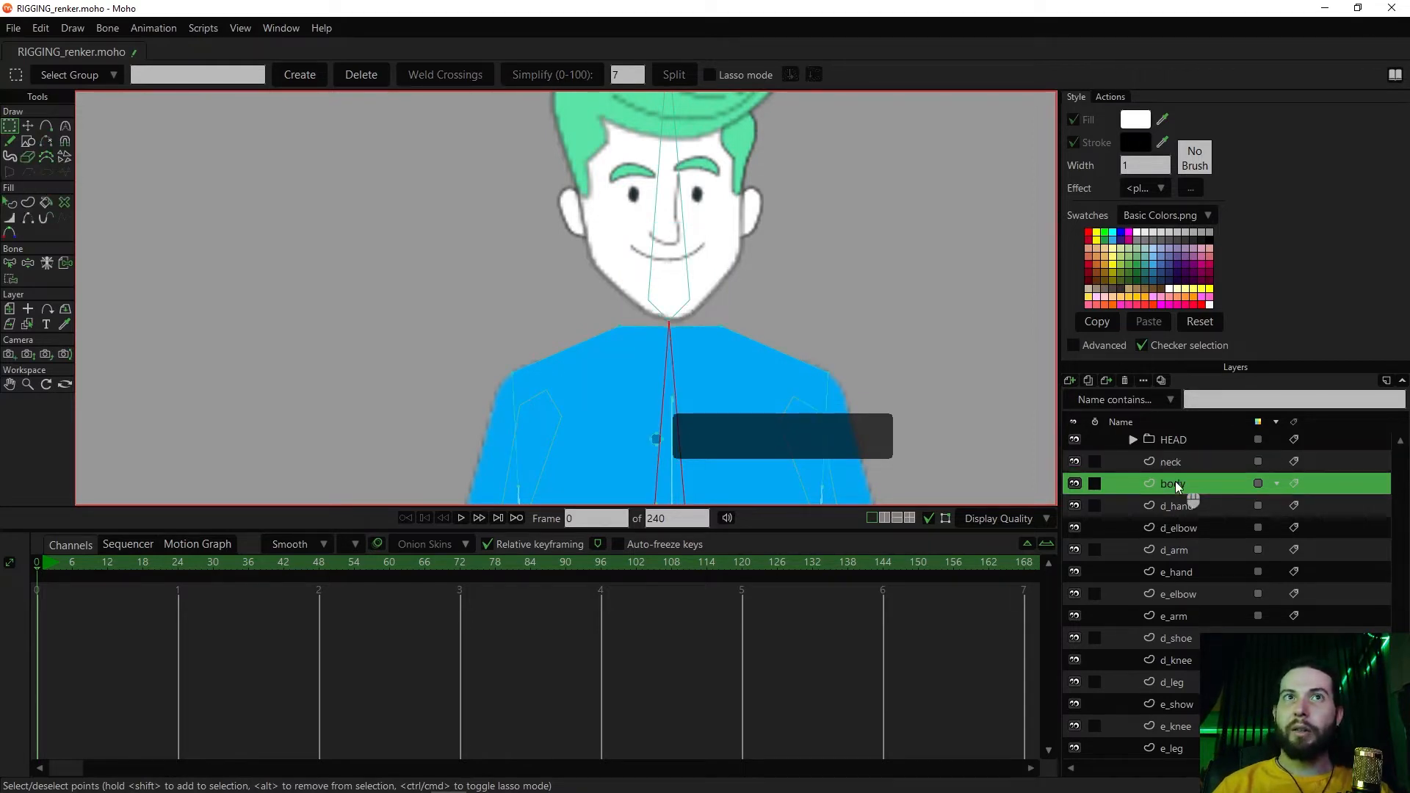
{"action": "key", "text": "ctrl+v"}
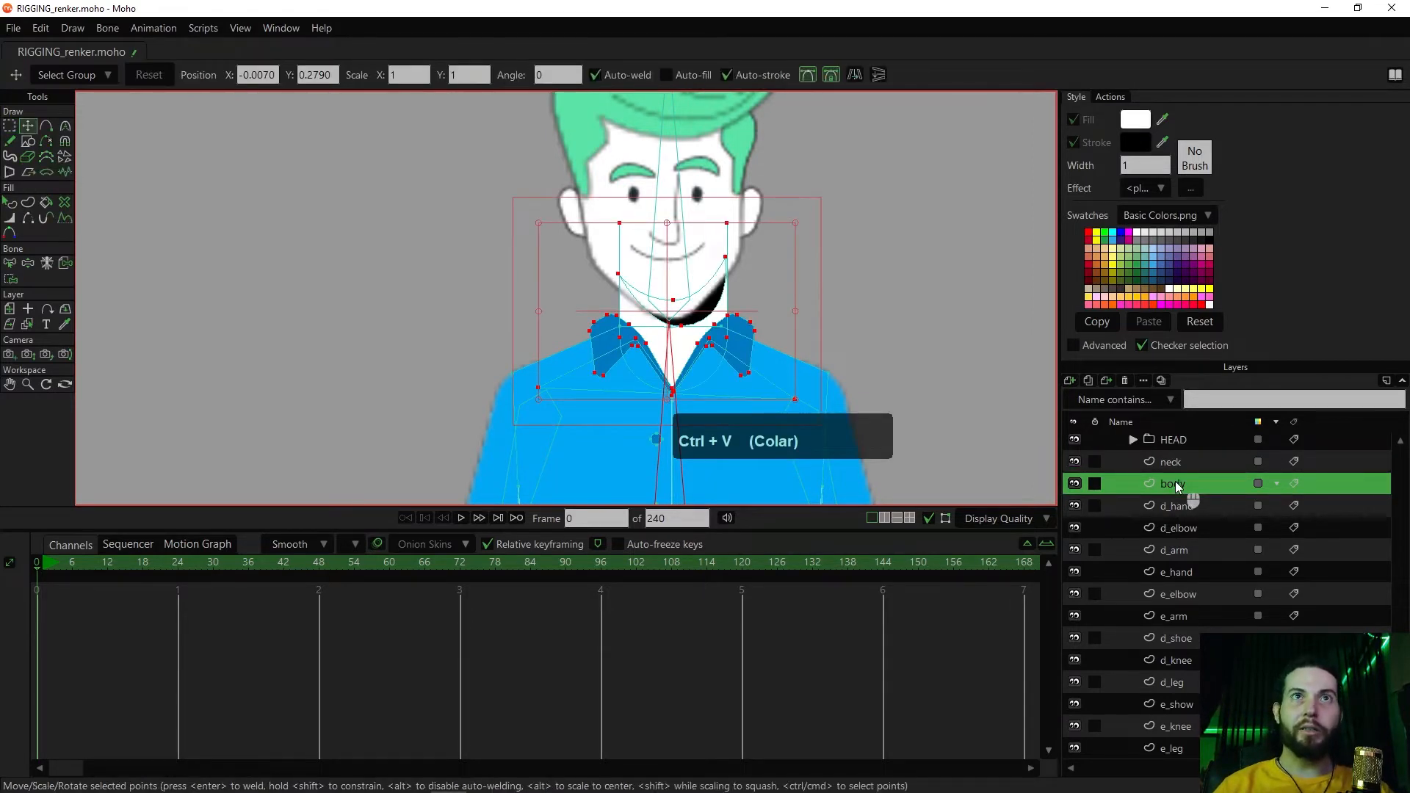
{"action": "left_click", "coordinate": [1175, 465]}
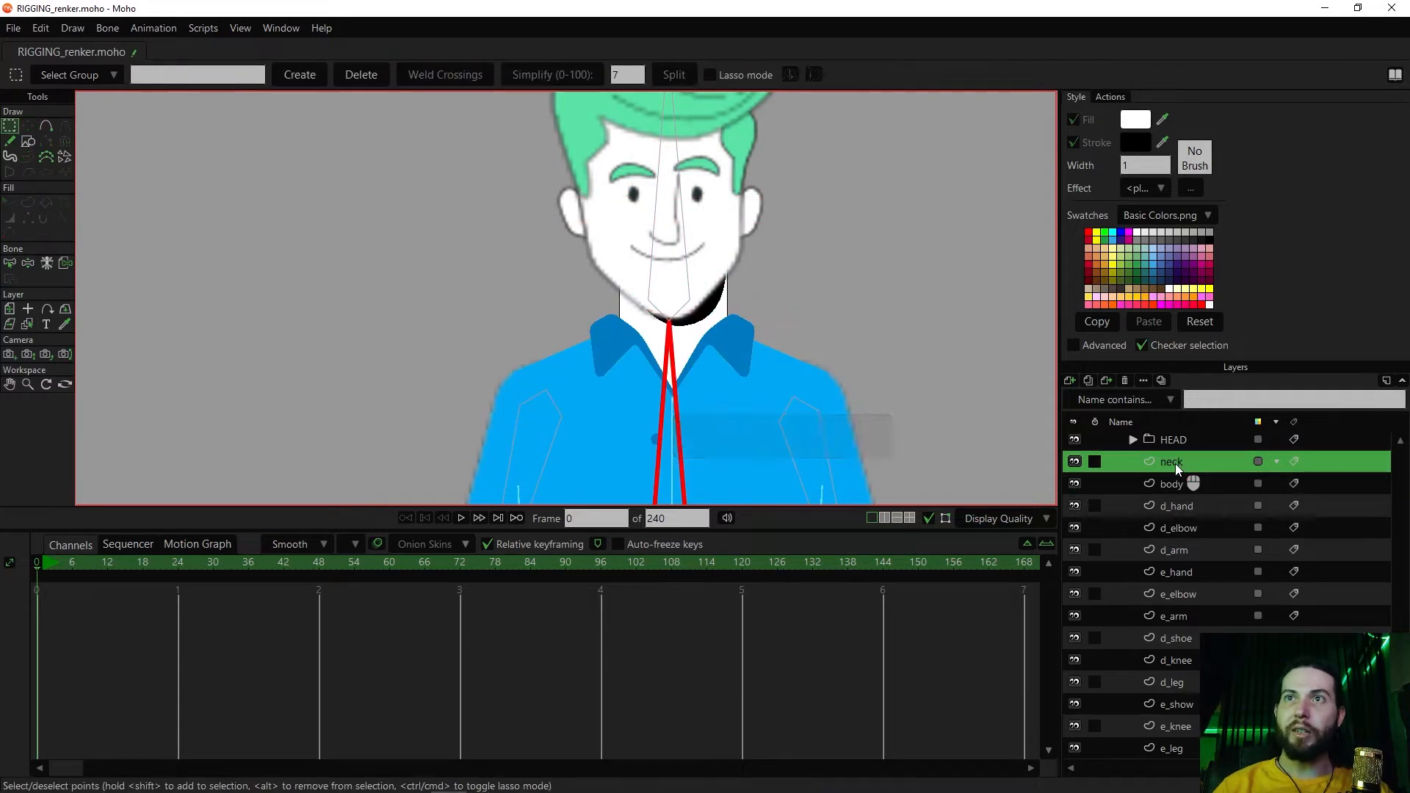
{"action": "left_click", "coordinate": [1126, 381]}
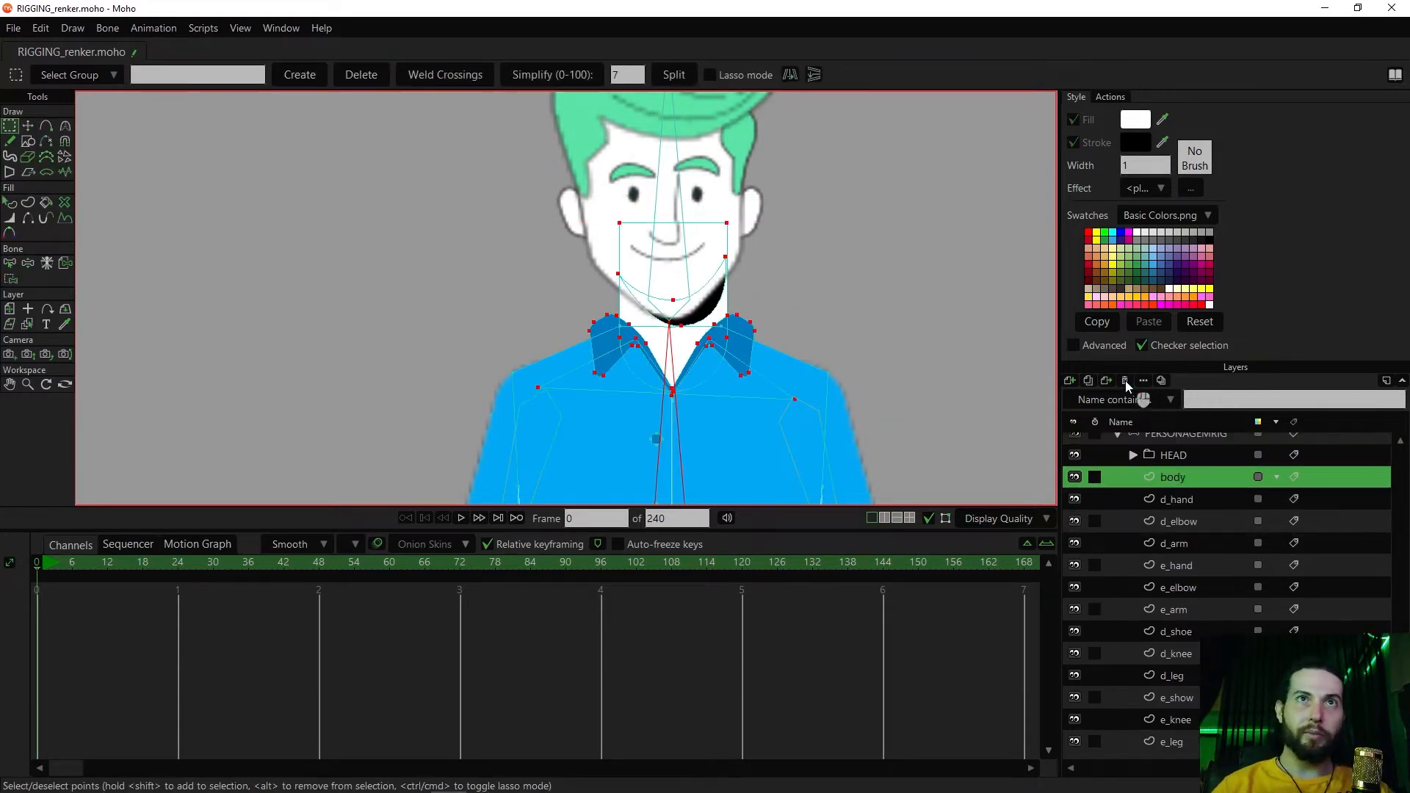
Try rotating the torso bone to test the body layer with its added neck and collar, and undo the rotation
{"action": "scroll", "coordinate": [808, 261], "scroll_direction": "down", "scroll_amount": 5}
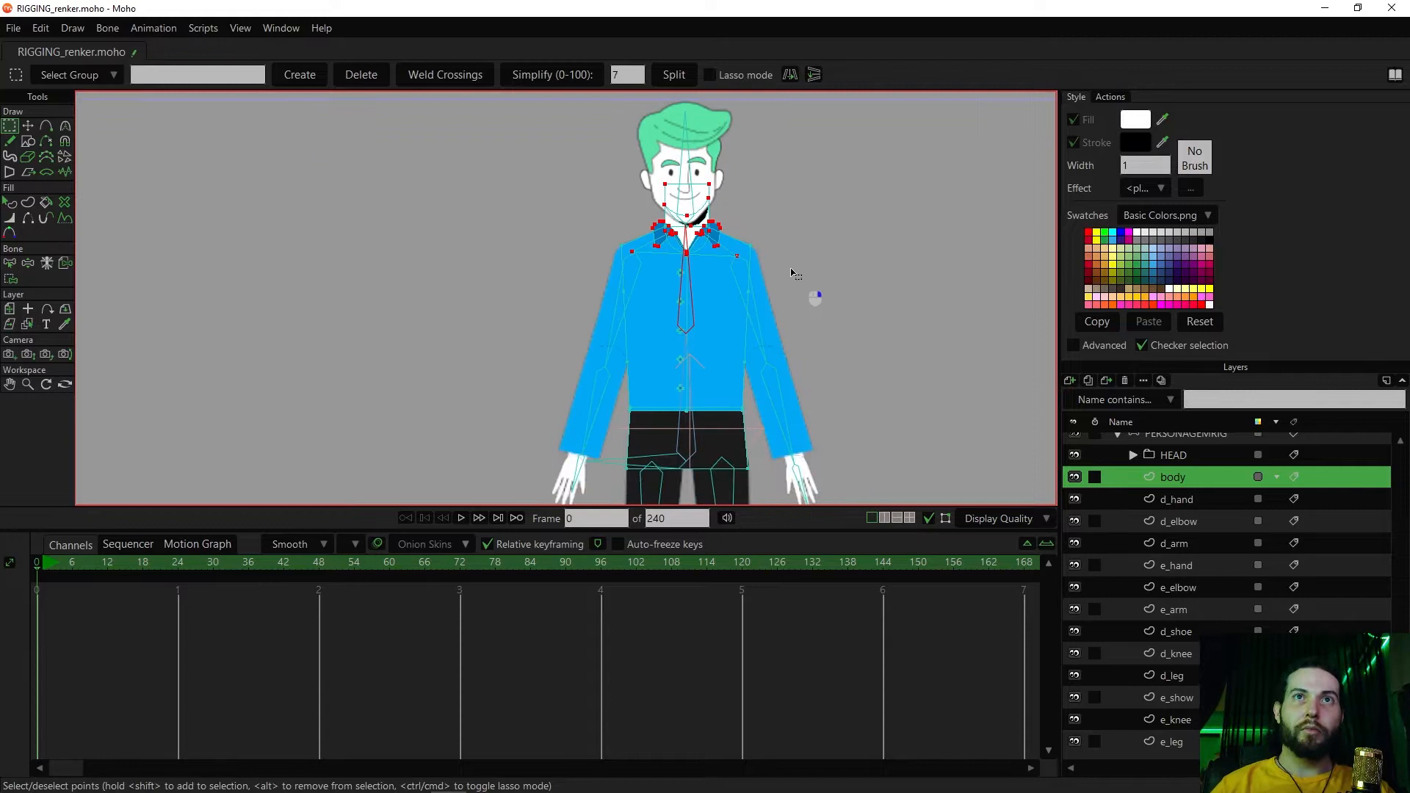
{"action": "key", "text": "z"}
{"action": "left_click_drag", "start_coordinate": [664, 248], "coordinate": [732, 281]}
{"action": "key", "text": "ctrl+z"}
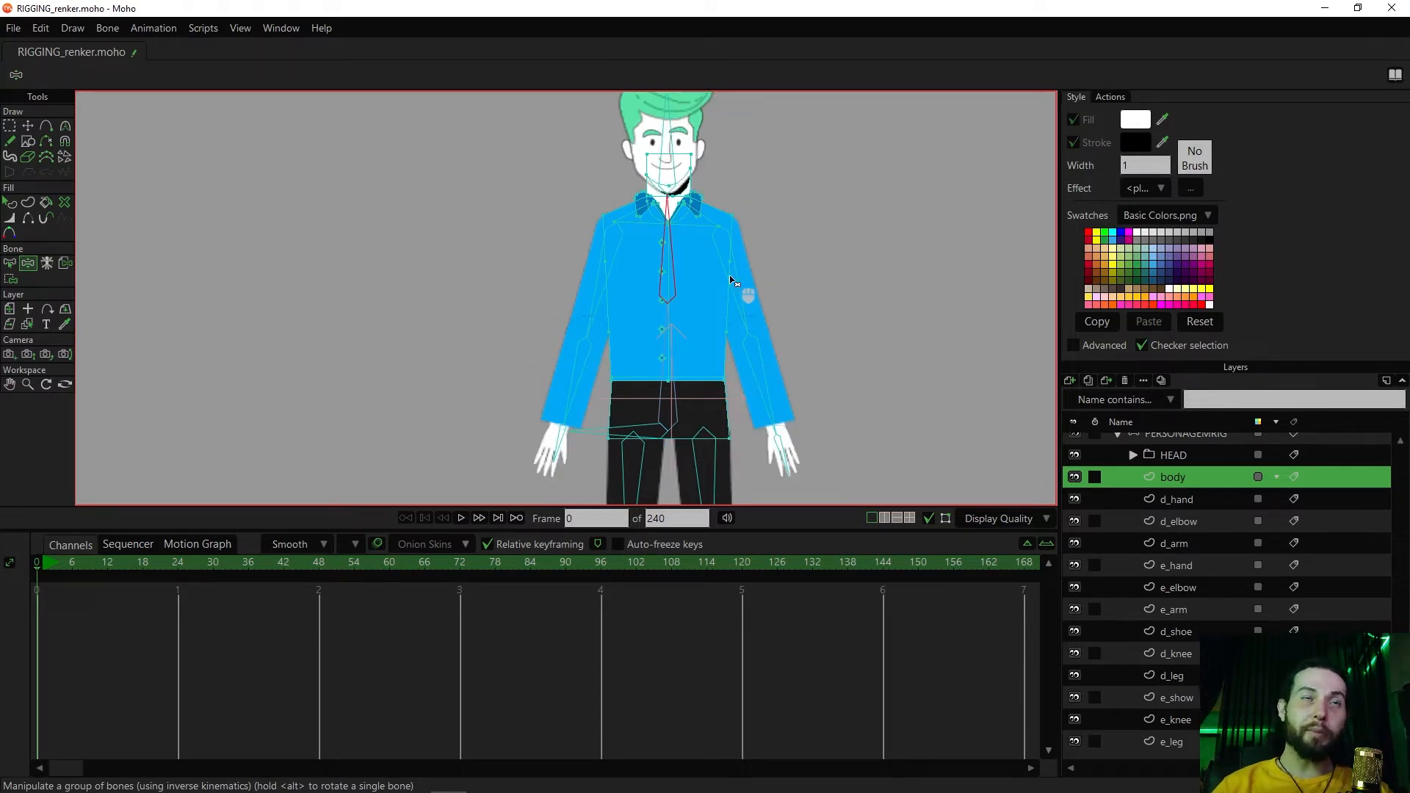
{"action": "key", "text": "g"}
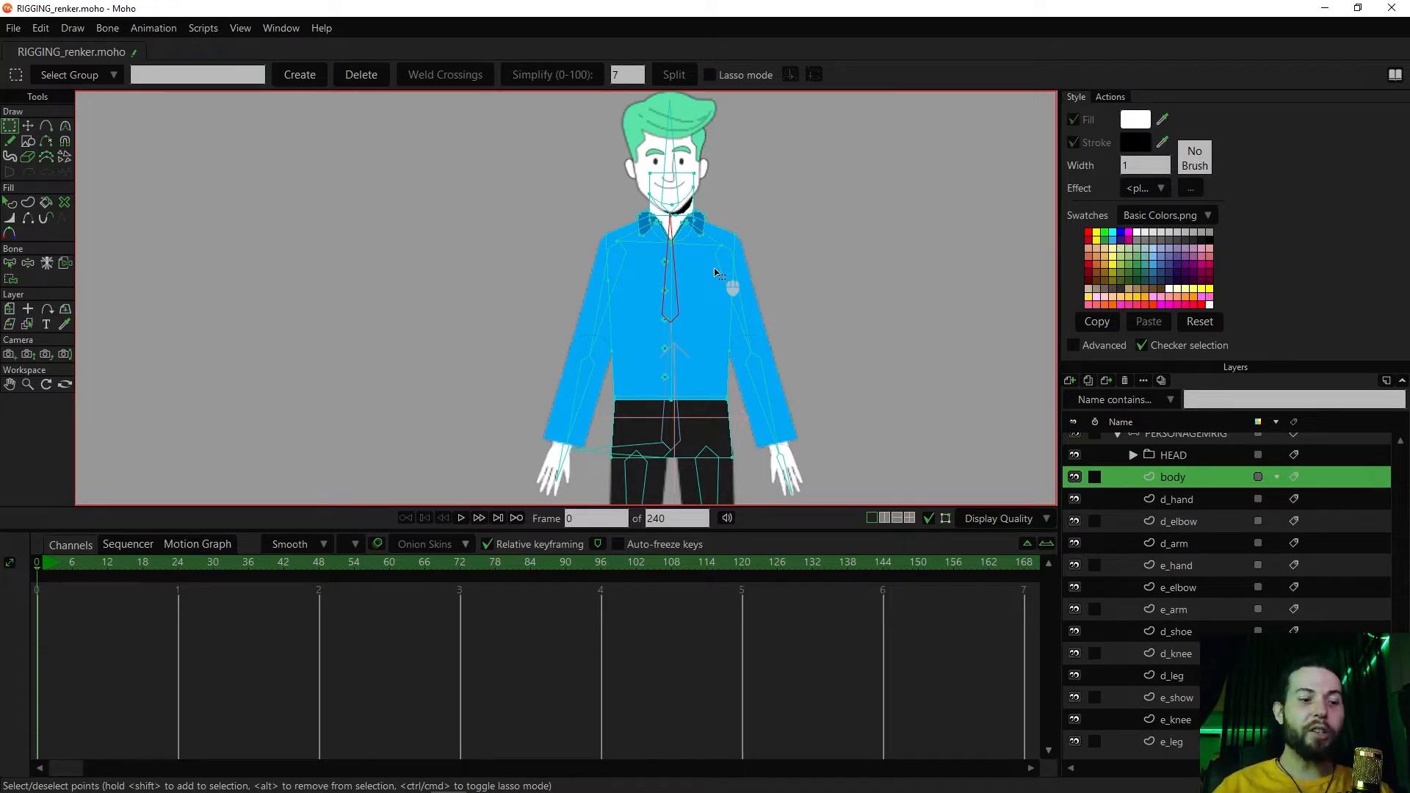
Try rotating the upper torso bone to see how the shoulders, collar and head respond, and undo the rotation
{"action": "key", "text": "z"}
{"action": "left_click_drag", "start_coordinate": [717, 274], "coordinate": [671, 269]}
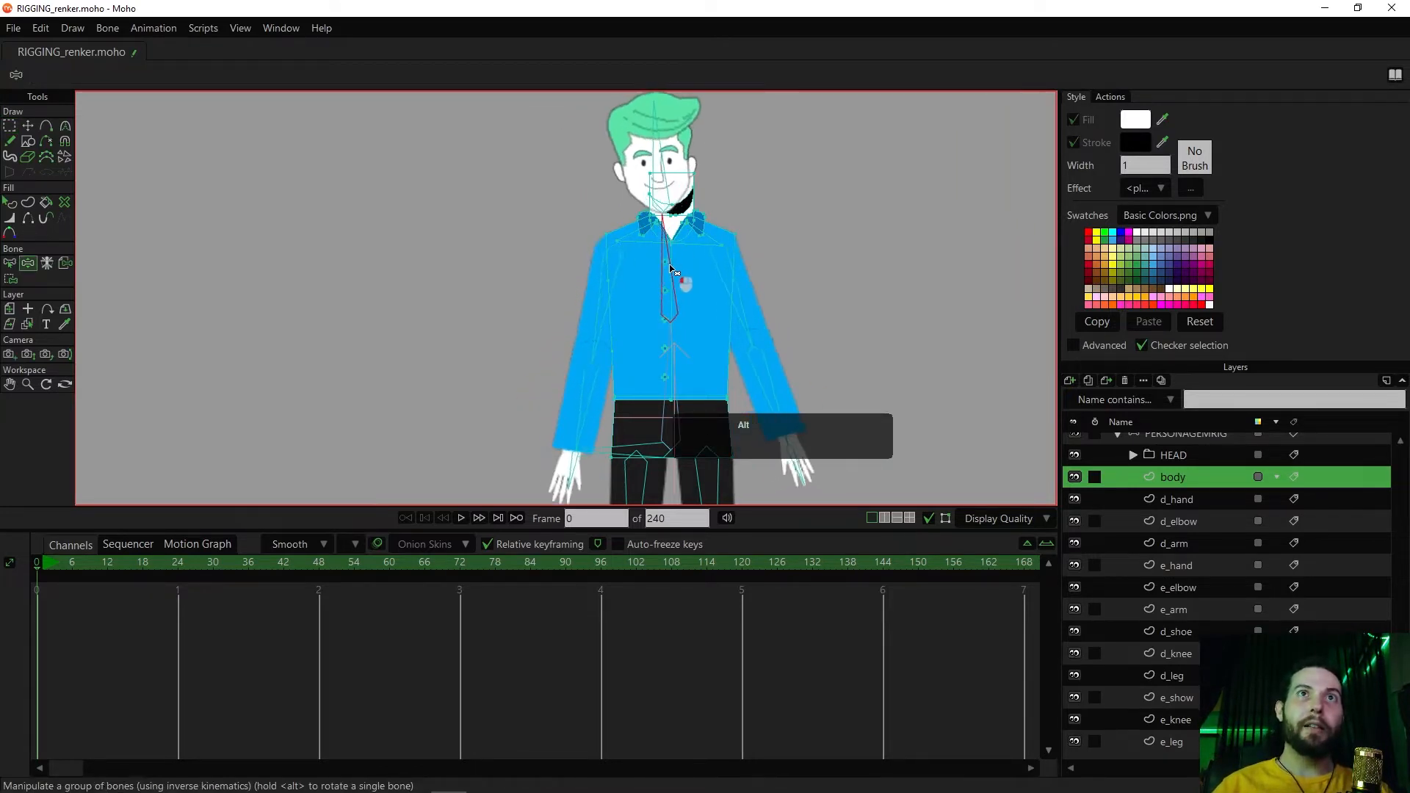
{"action": "key", "text": "ctrl+z"}
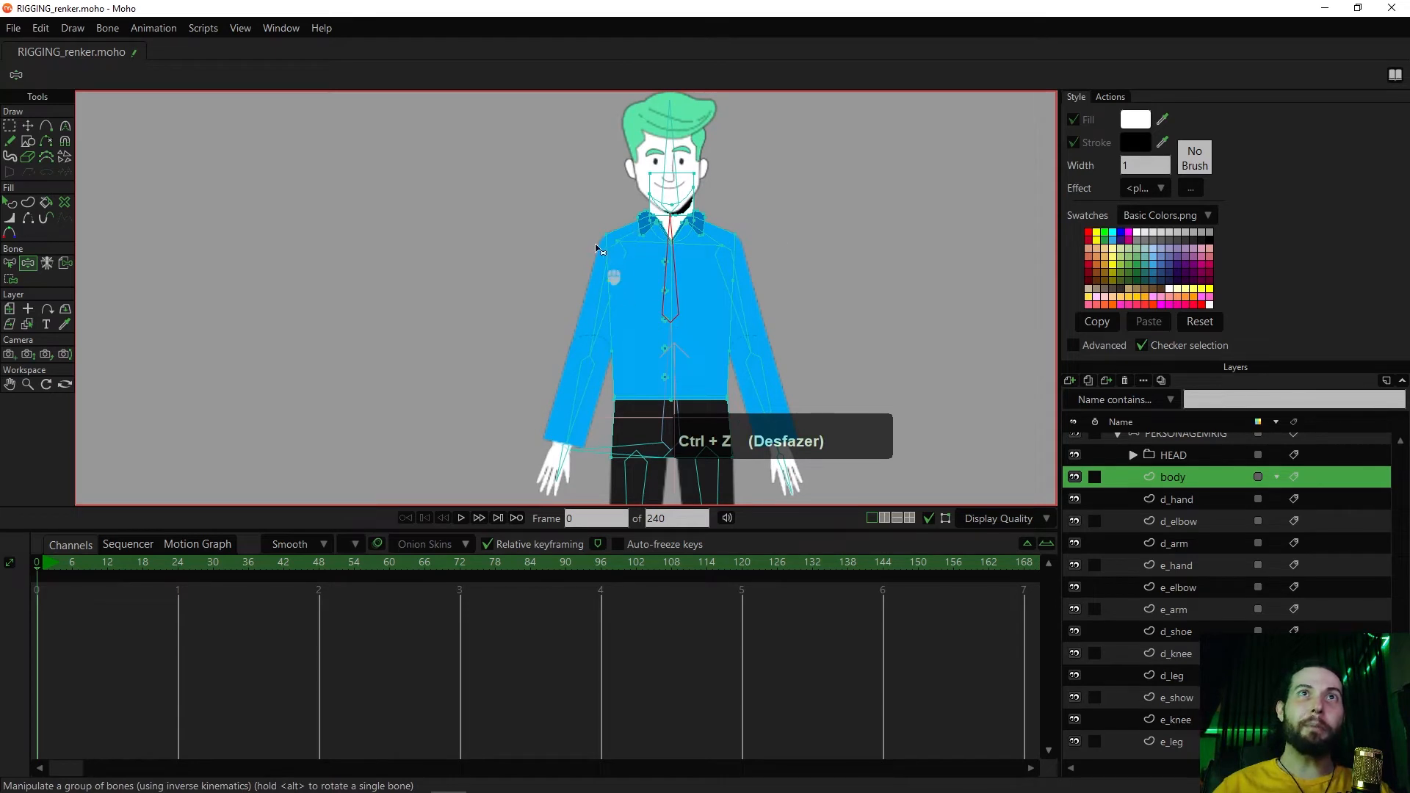
{"action": "left_click", "coordinate": [665, 360]}
{"action": "left_click", "coordinate": [670, 272]}
{"action": "scroll", "coordinate": [672, 272], "scroll_direction": "up", "scroll_amount": 1}
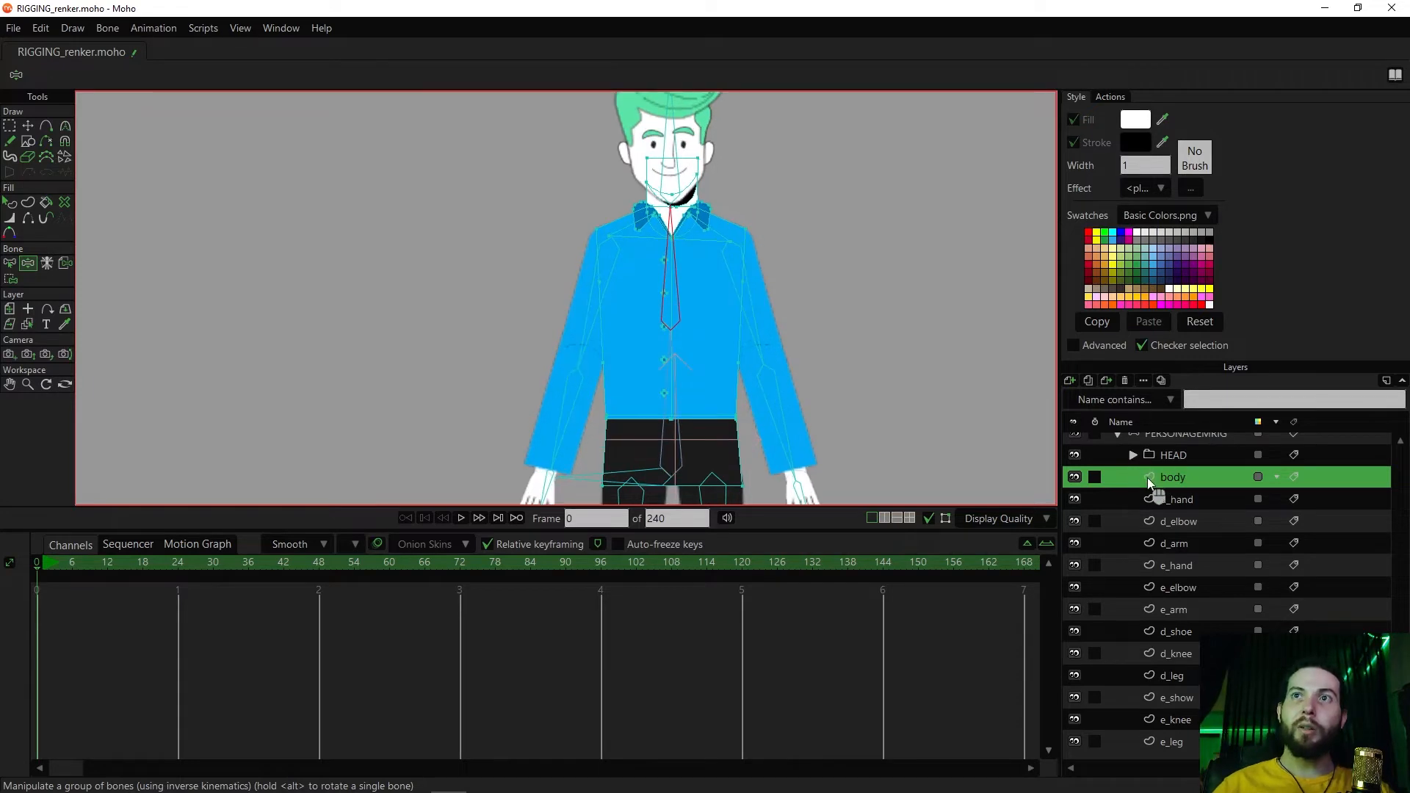
Select the body layer's neck, collar, shoulder and upper shirt points, including three buttons, and bind them to the upper torso bone
{"action": "key", "text": "g"}
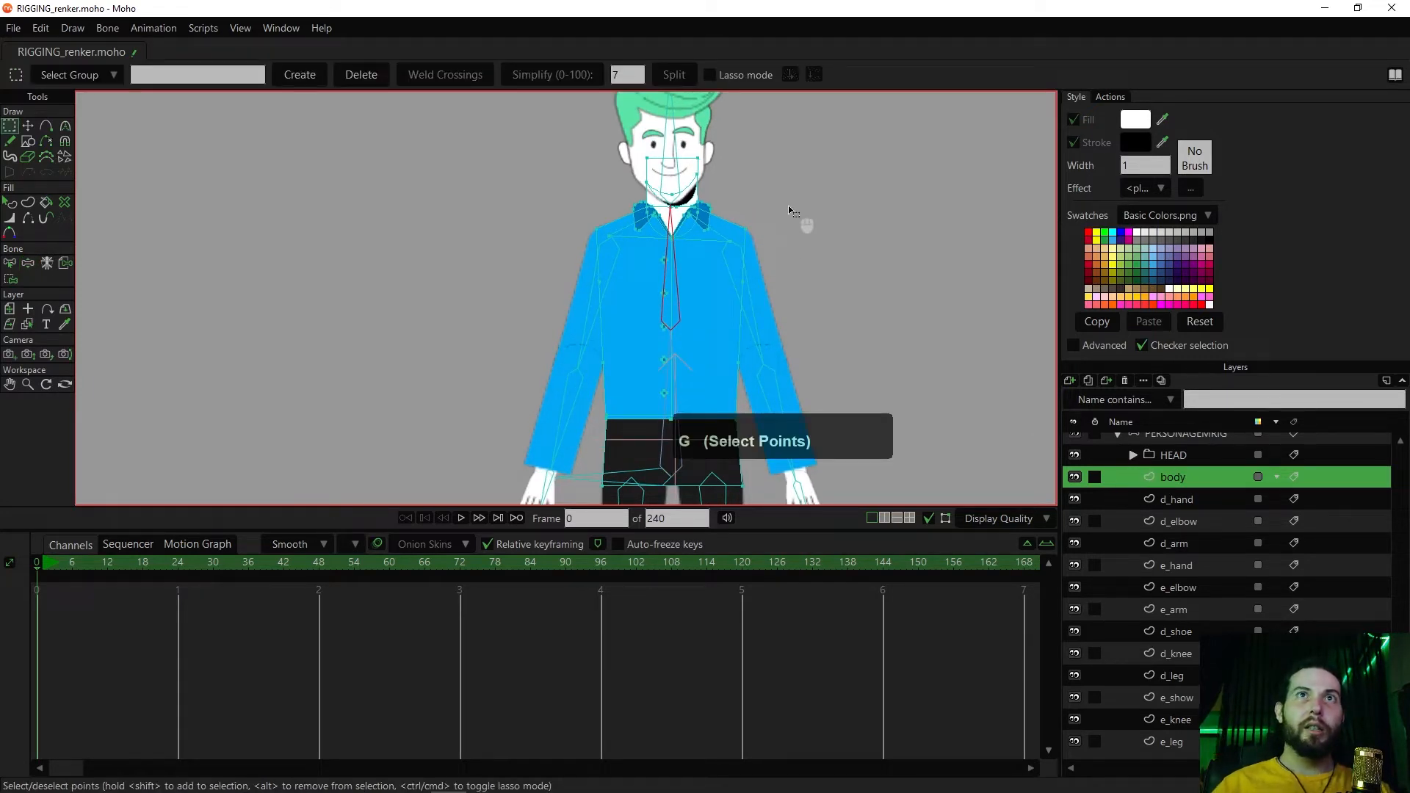
{"action": "left_click_drag", "start_coordinate": [818, 151], "coordinate": [562, 335]}
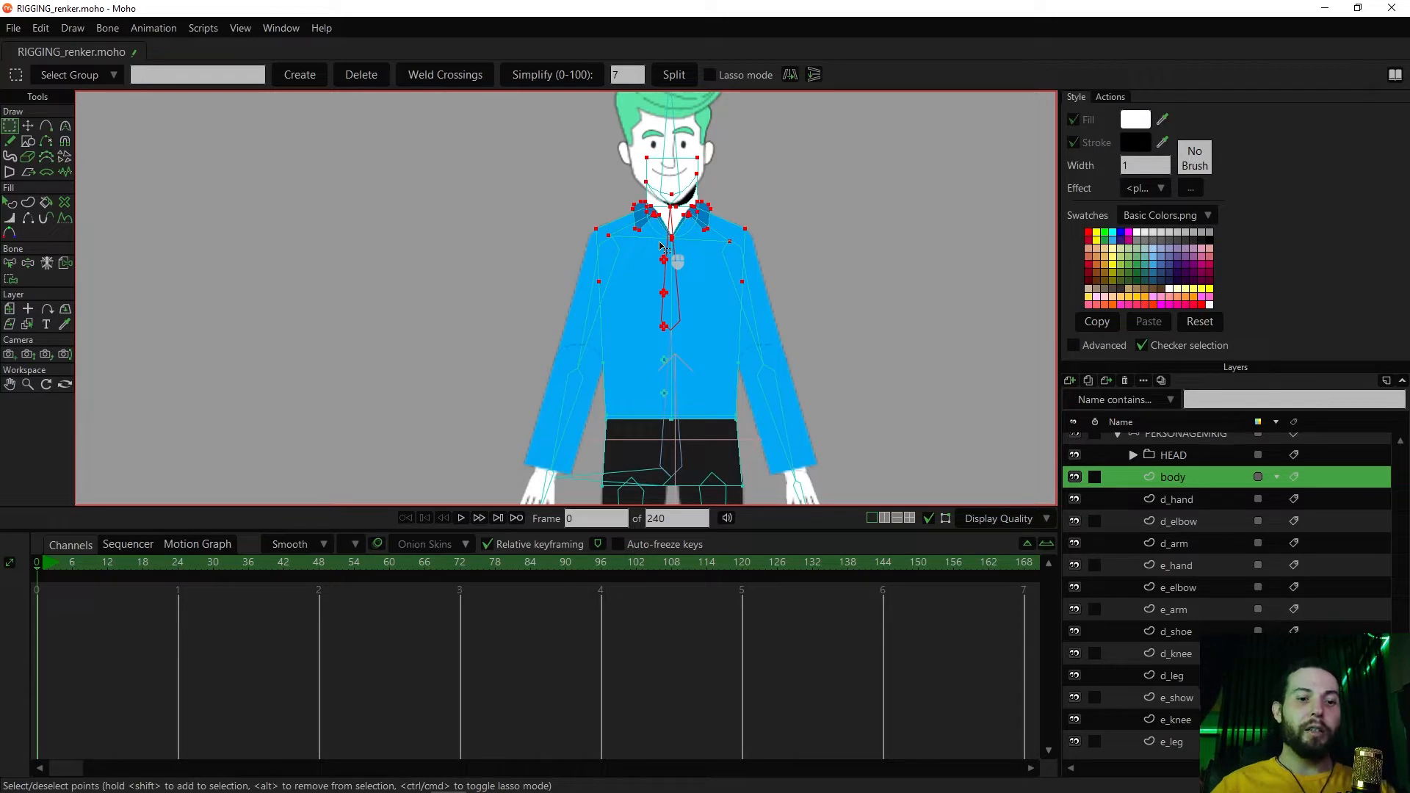
{"action": "key", "text": "i"}
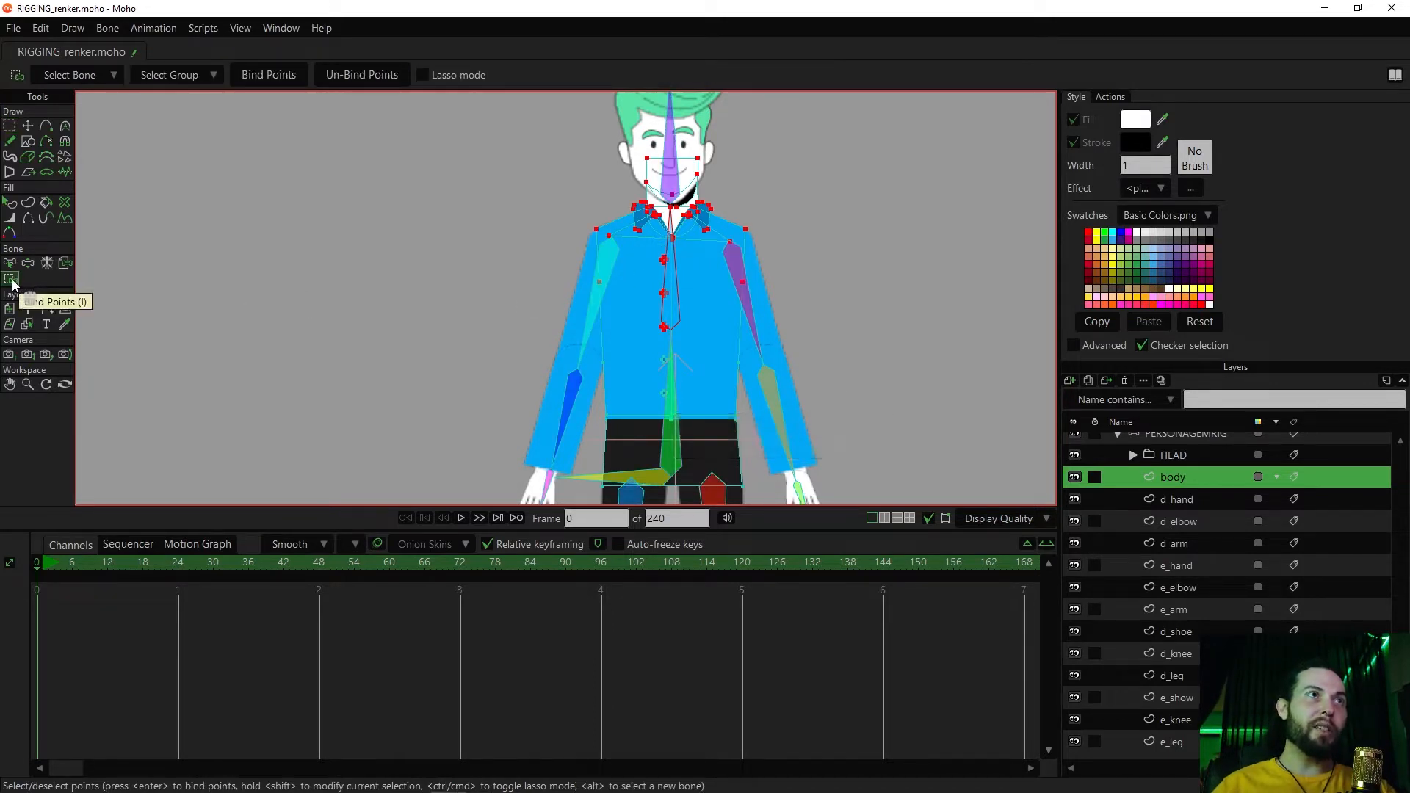
{"action": "scroll", "coordinate": [551, 271], "scroll_direction": "up", "scroll_amount": 3}
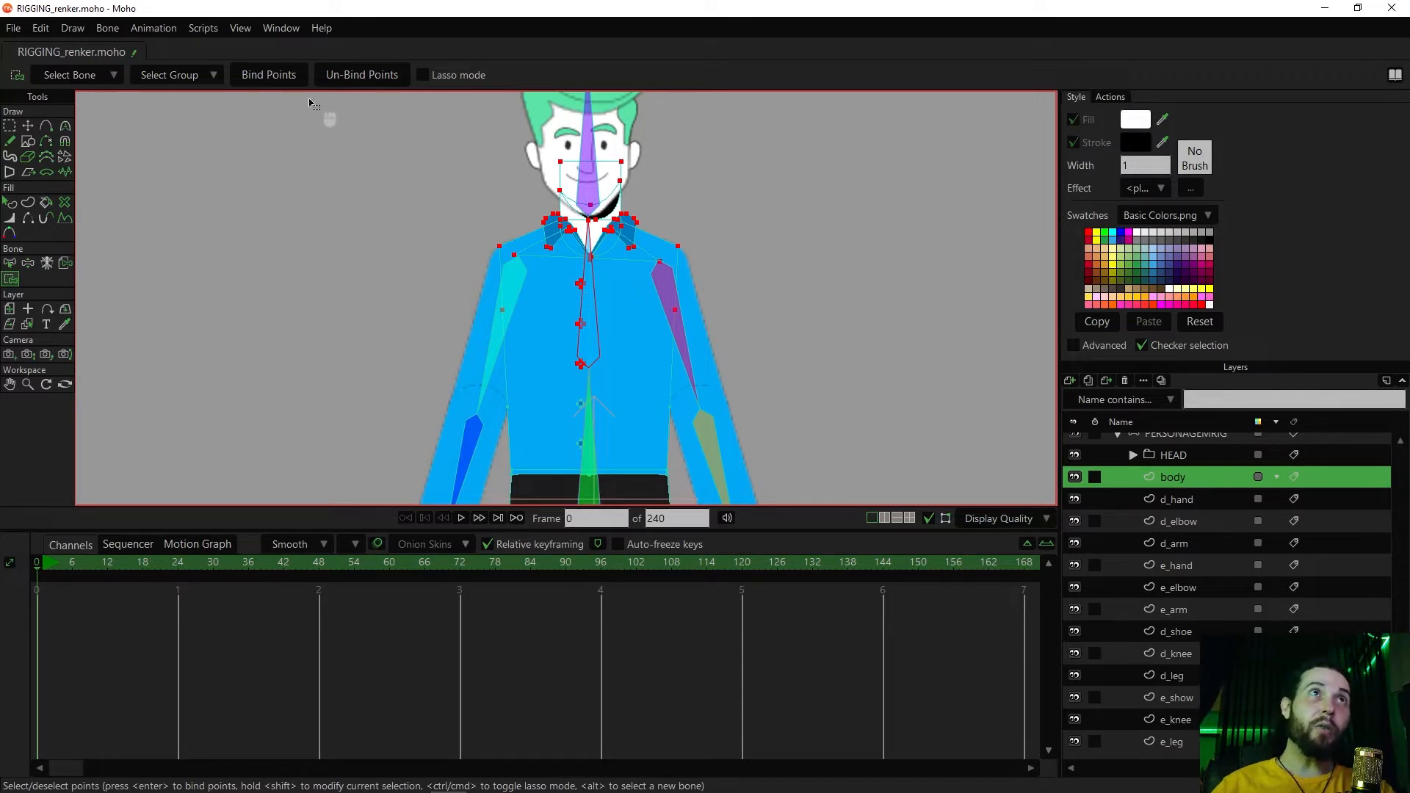
{"action": "left_click", "coordinate": [278, 76]}
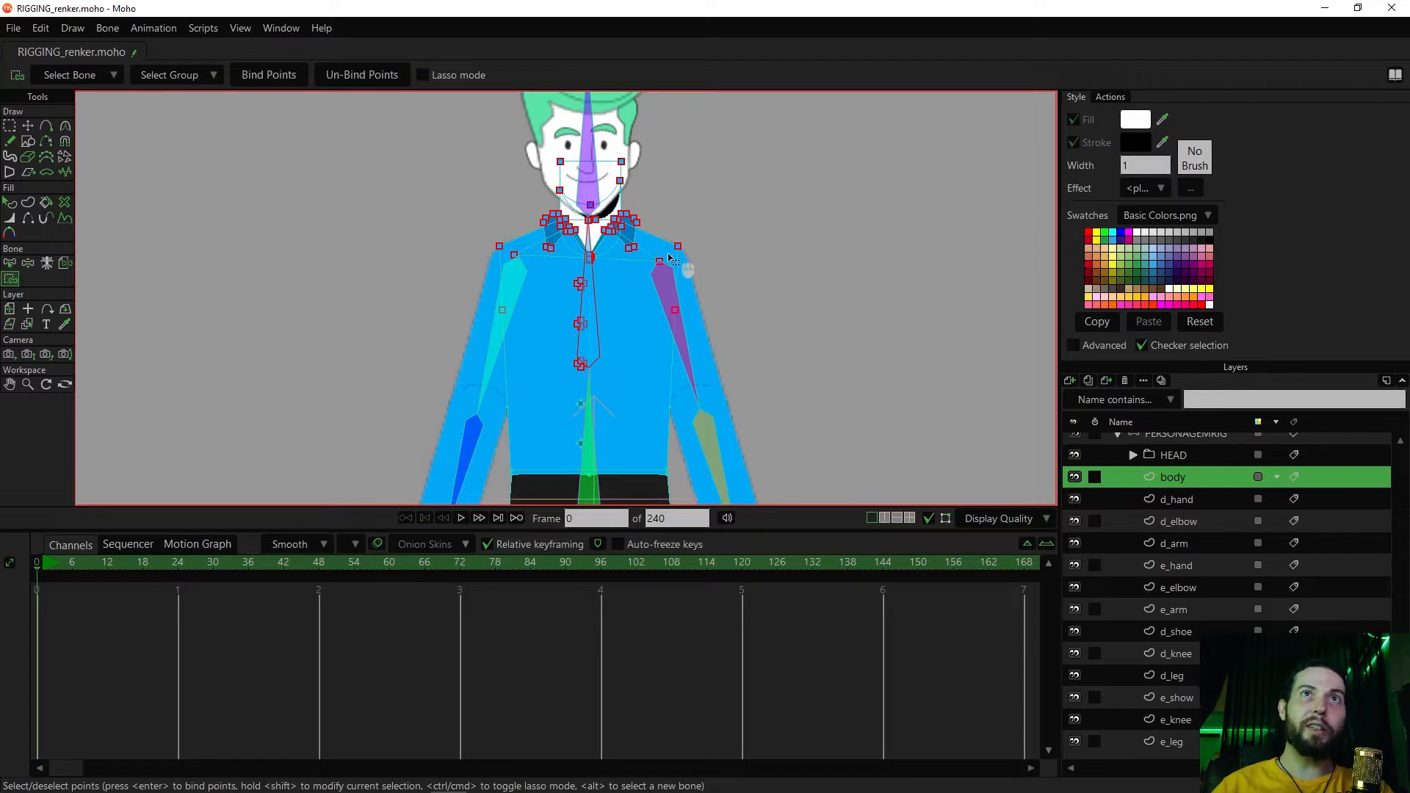
Examine the bound points around the collar, shoulders and buttons against the rig's bones, from the head down to the legs
{"action": "scroll", "coordinate": [670, 257], "scroll_direction": "up", "scroll_amount": 2}
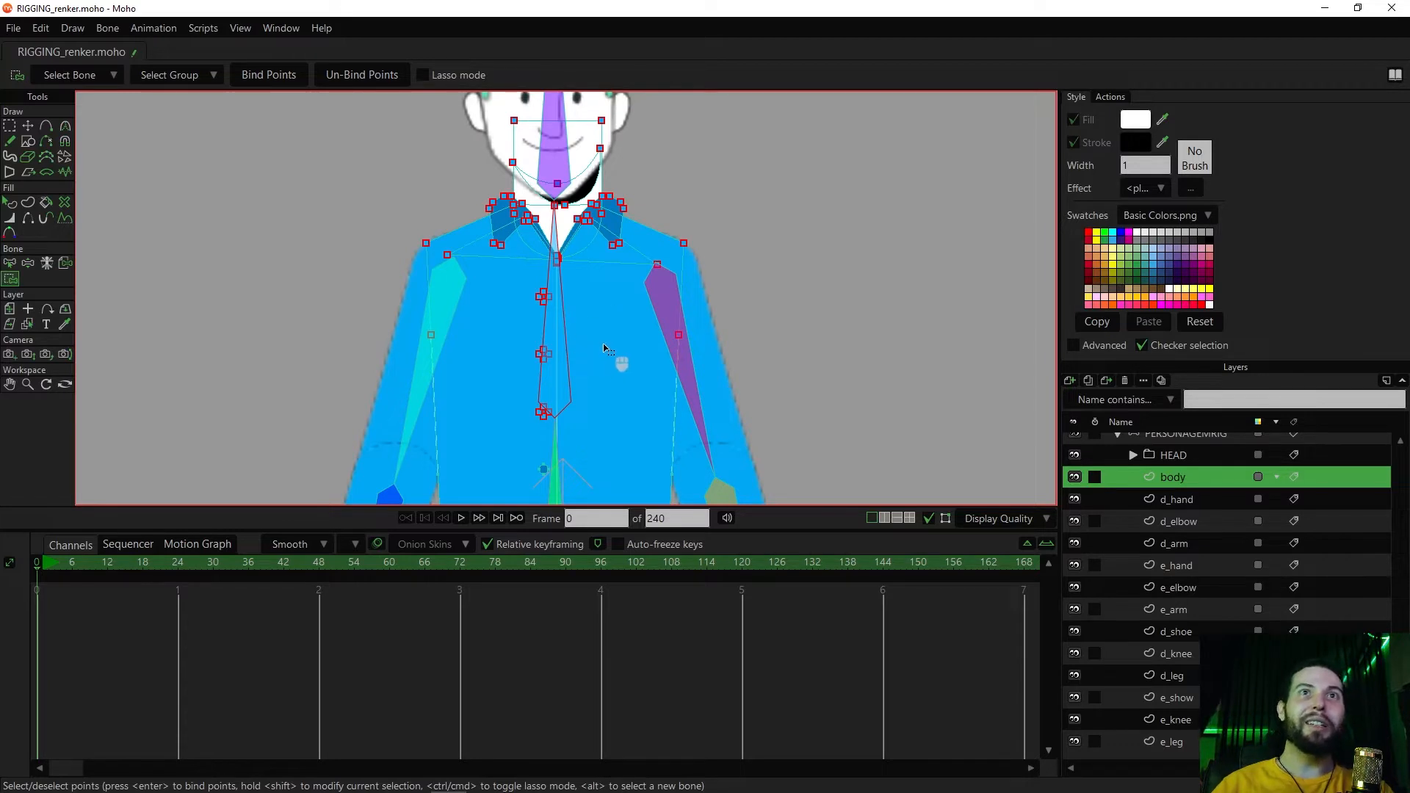
{"action": "scroll", "coordinate": [604, 349], "scroll_direction": "up", "scroll_amount": 1}
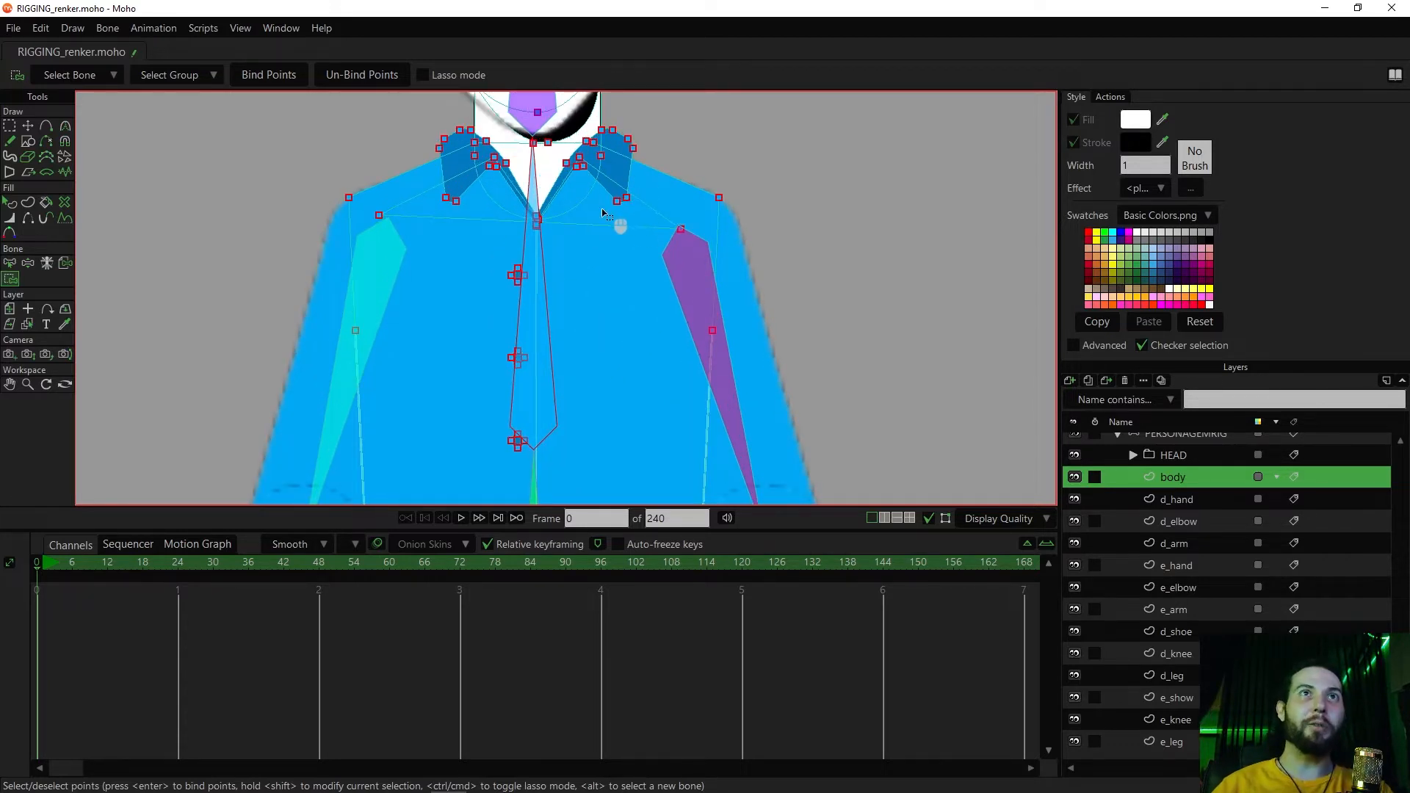
{"action": "scroll", "coordinate": [602, 210], "scroll_direction": "down", "scroll_amount": 1}
{"action": "scroll", "coordinate": [610, 242], "scroll_direction": "up", "scroll_amount": 2}
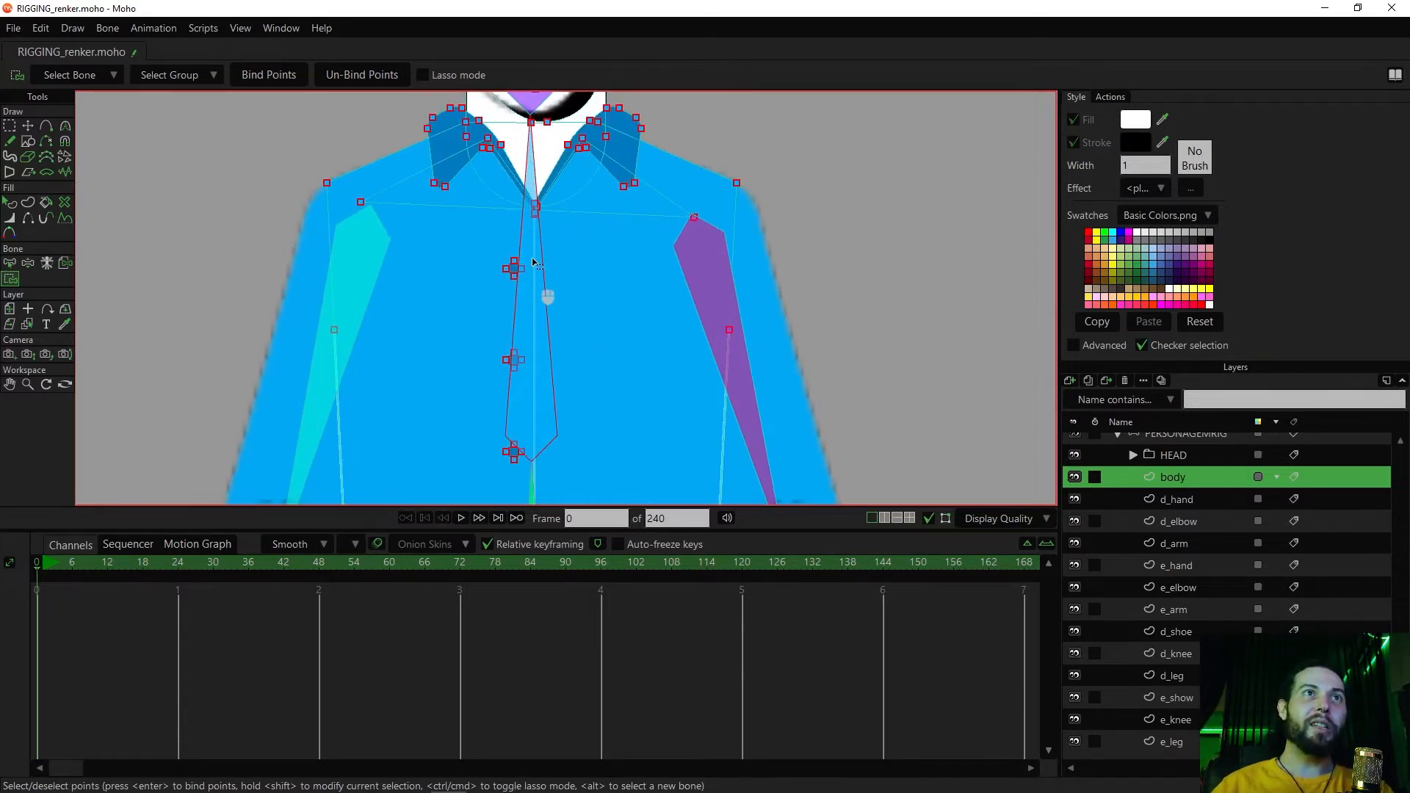
{"action": "scroll", "coordinate": [558, 290], "scroll_direction": "down", "scroll_amount": 2}
{"action": "scroll", "coordinate": [598, 334], "scroll_direction": "down", "scroll_amount": 2}
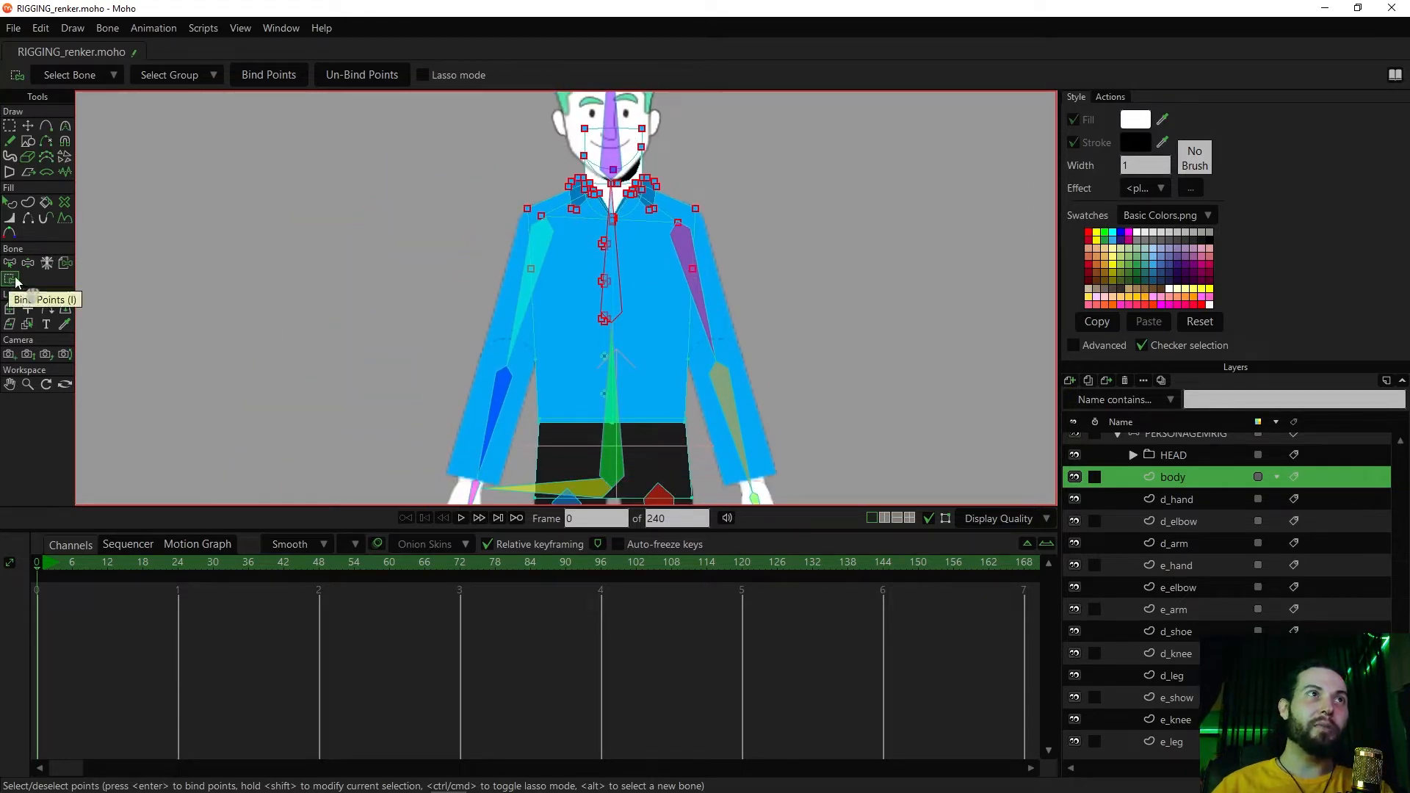
{"action": "scroll", "coordinate": [396, 197], "scroll_direction": "down", "scroll_amount": 5}
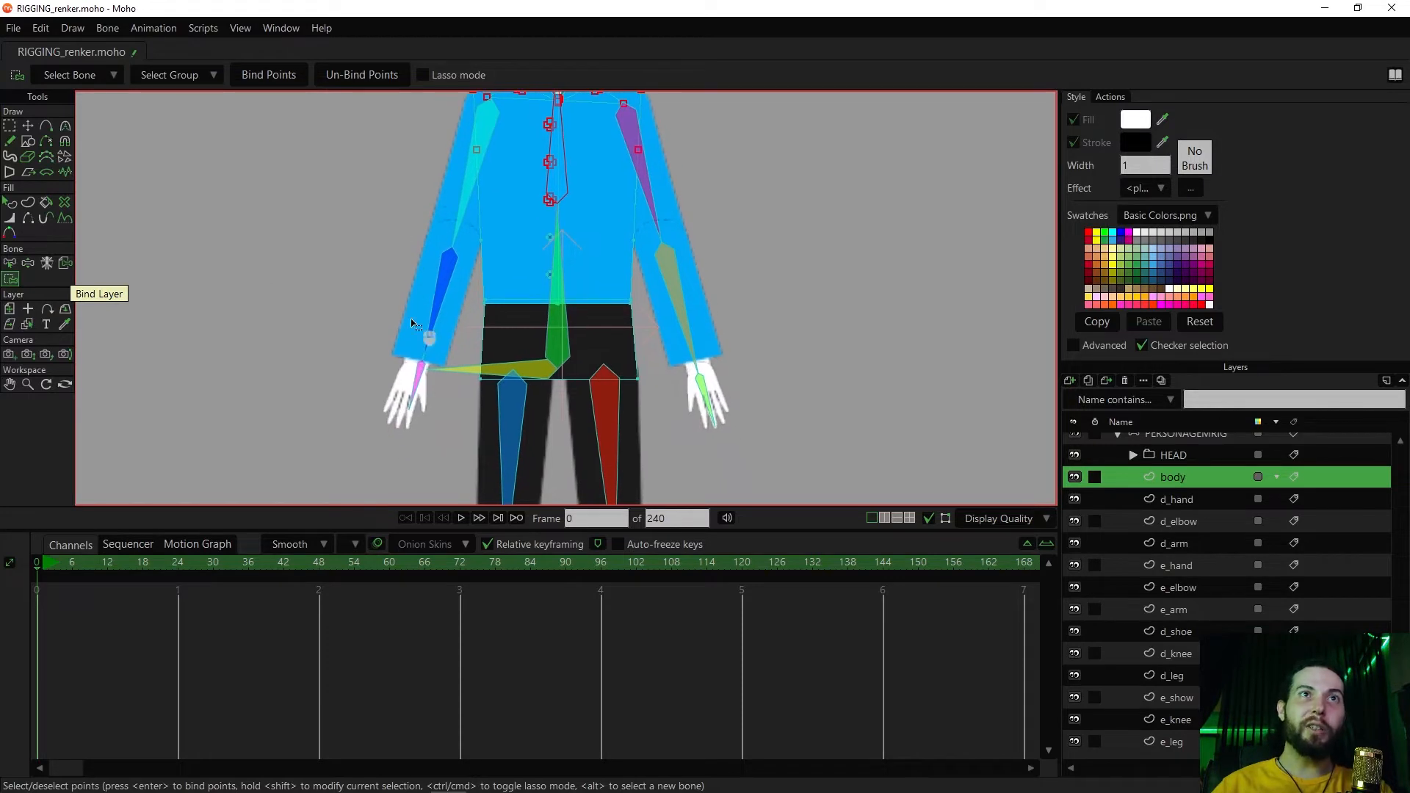
{"action": "scroll", "coordinate": [586, 242], "scroll_direction": "down", "scroll_amount": 6}
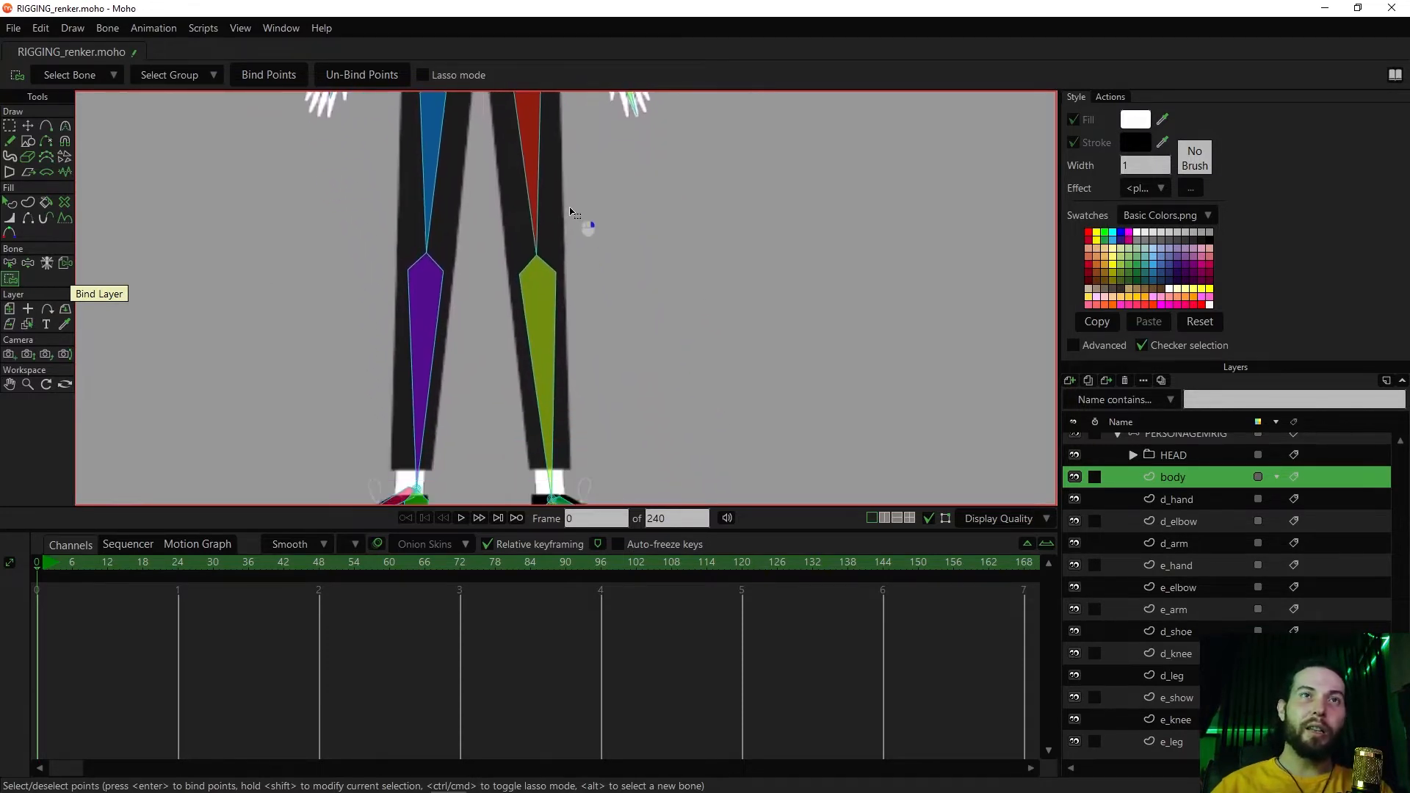
{"action": "scroll", "coordinate": [593, 222], "scroll_direction": "up", "scroll_amount": 9}
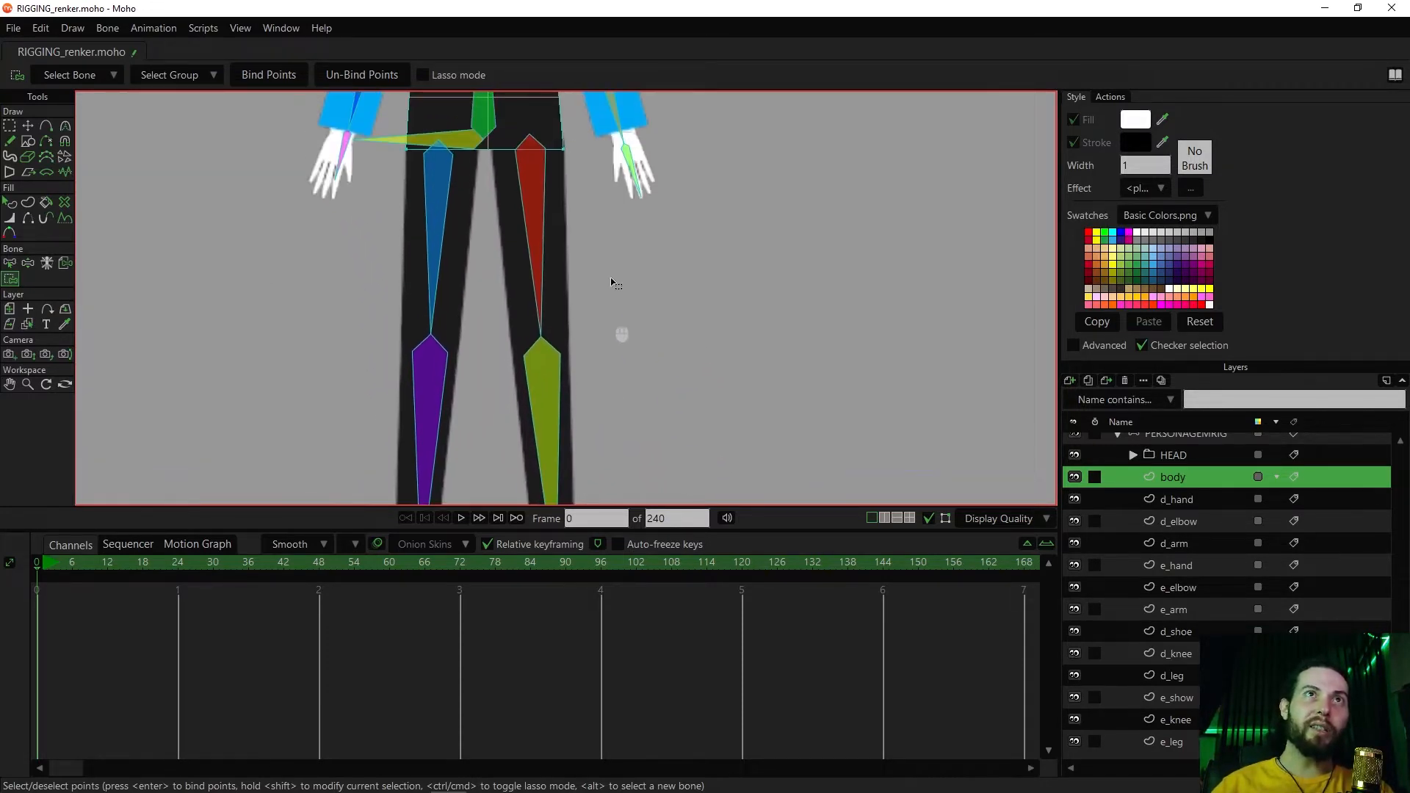
{"action": "scroll", "coordinate": [621, 313], "scroll_direction": "up", "scroll_amount": 5}
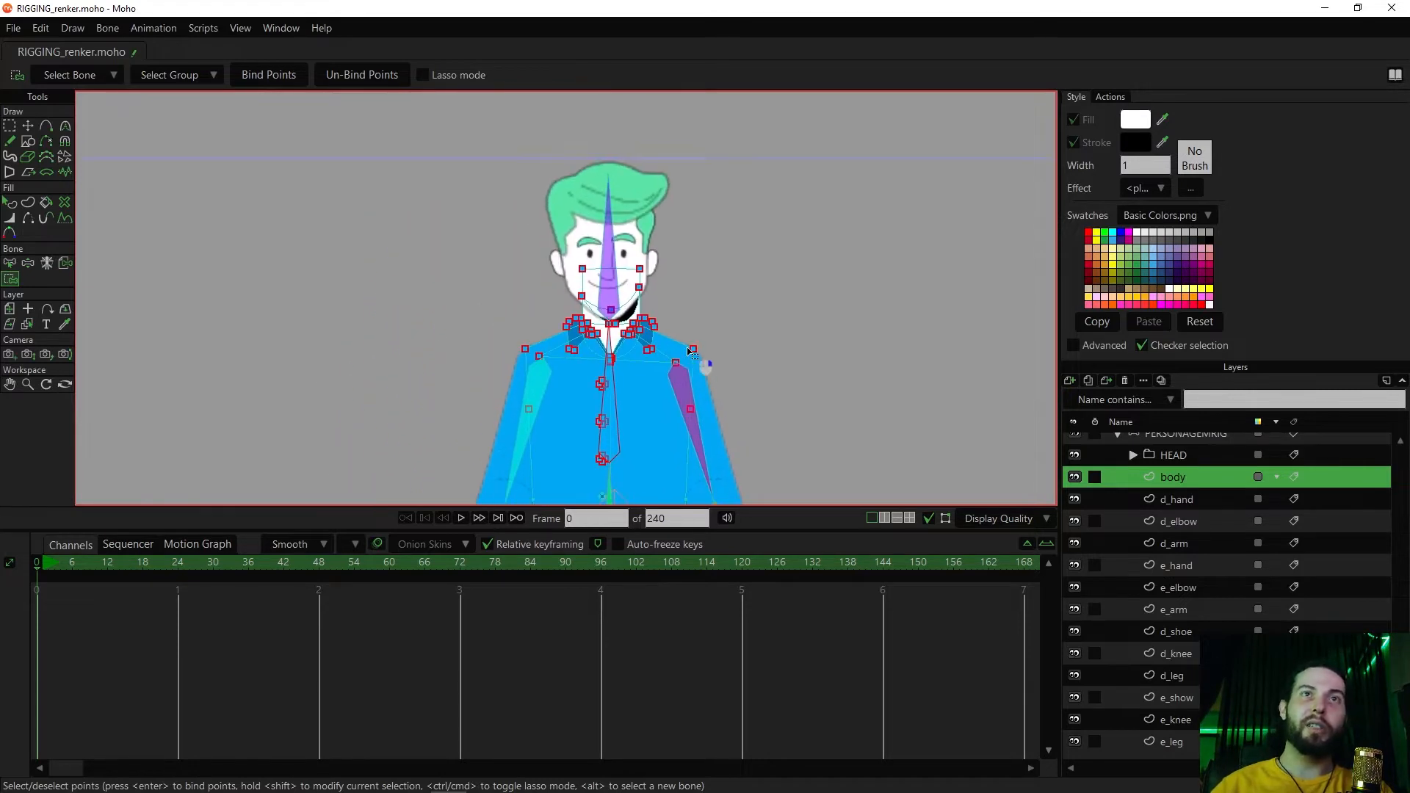
{"action": "left_click_drag", "start_coordinate": [639, 332], "coordinate": [654, 315]}
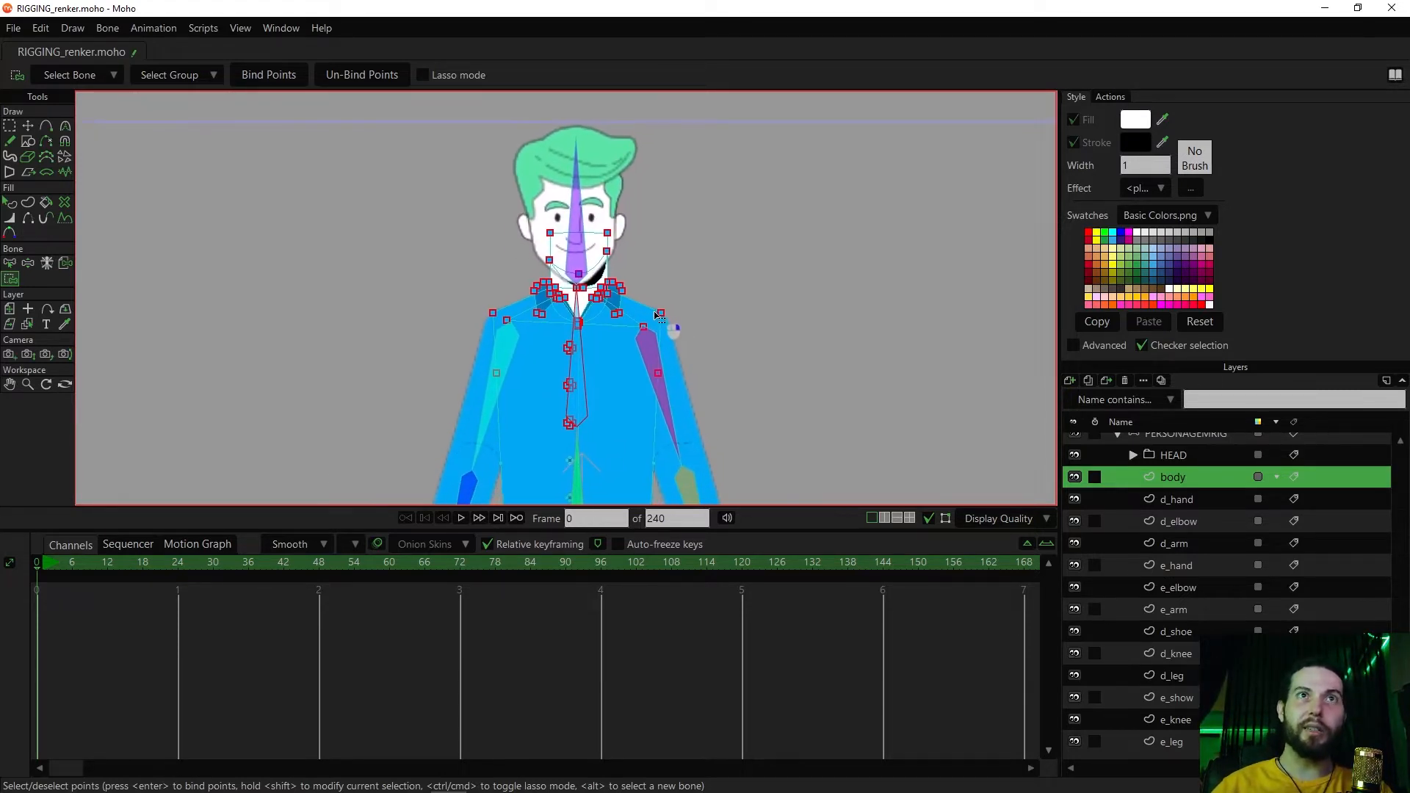
Try rotating the torso bones from the PERSONAGEMRIG layer to test the newly bound upper body points, and undo the rotations
{"action": "scroll", "coordinate": [1097, 461], "scroll_direction": "up", "scroll_amount": 1}
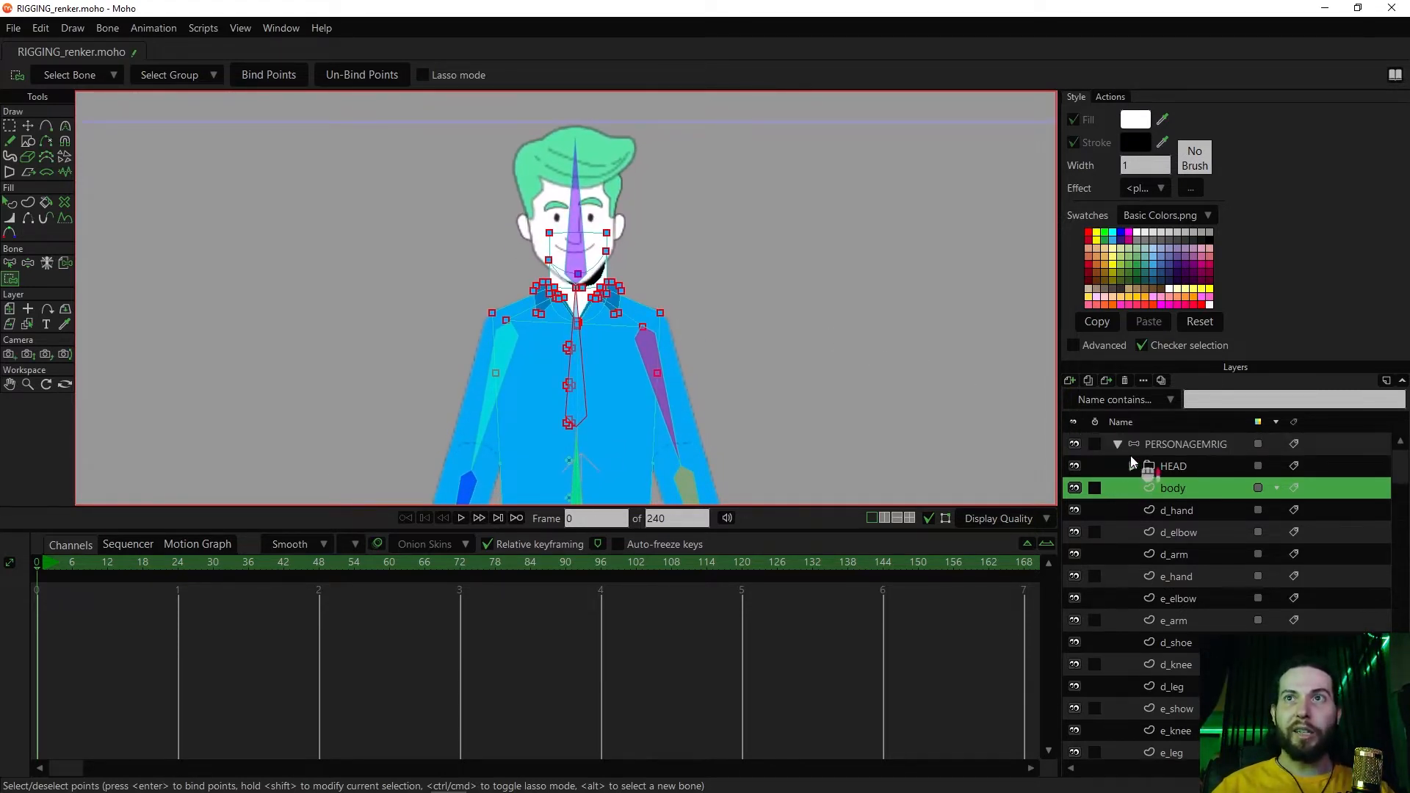
{"action": "left_click", "coordinate": [1169, 444]}
{"action": "key", "text": "z"}
{"action": "left_click_drag", "start_coordinate": [585, 325], "coordinate": [576, 359]}
{"action": "key", "text": "ctrl+z"}
{"action": "scroll", "coordinate": [683, 336], "scroll_direction": "down", "scroll_amount": 2}
{"action": "left_click_drag", "start_coordinate": [683, 338], "coordinate": [667, 213]}
{"action": "left_click_drag", "start_coordinate": [595, 239], "coordinate": [620, 258]}
{"action": "mouse_move", "coordinate": [596, 262]}
{"action": "left_mouse_down"}
{"action": "mouse_move", "coordinate": [661, 267]}
{"action": "mouse_move", "coordinate": [581, 278]}
{"action": "mouse_move", "coordinate": [614, 276]}
{"action": "left_mouse_up"}
{"action": "key", "text": "ctrl+z"}
{"action": "key", "text": "ctrl+z"}
{"action": "scroll", "coordinate": [633, 301], "scroll_direction": "up", "scroll_amount": 3}
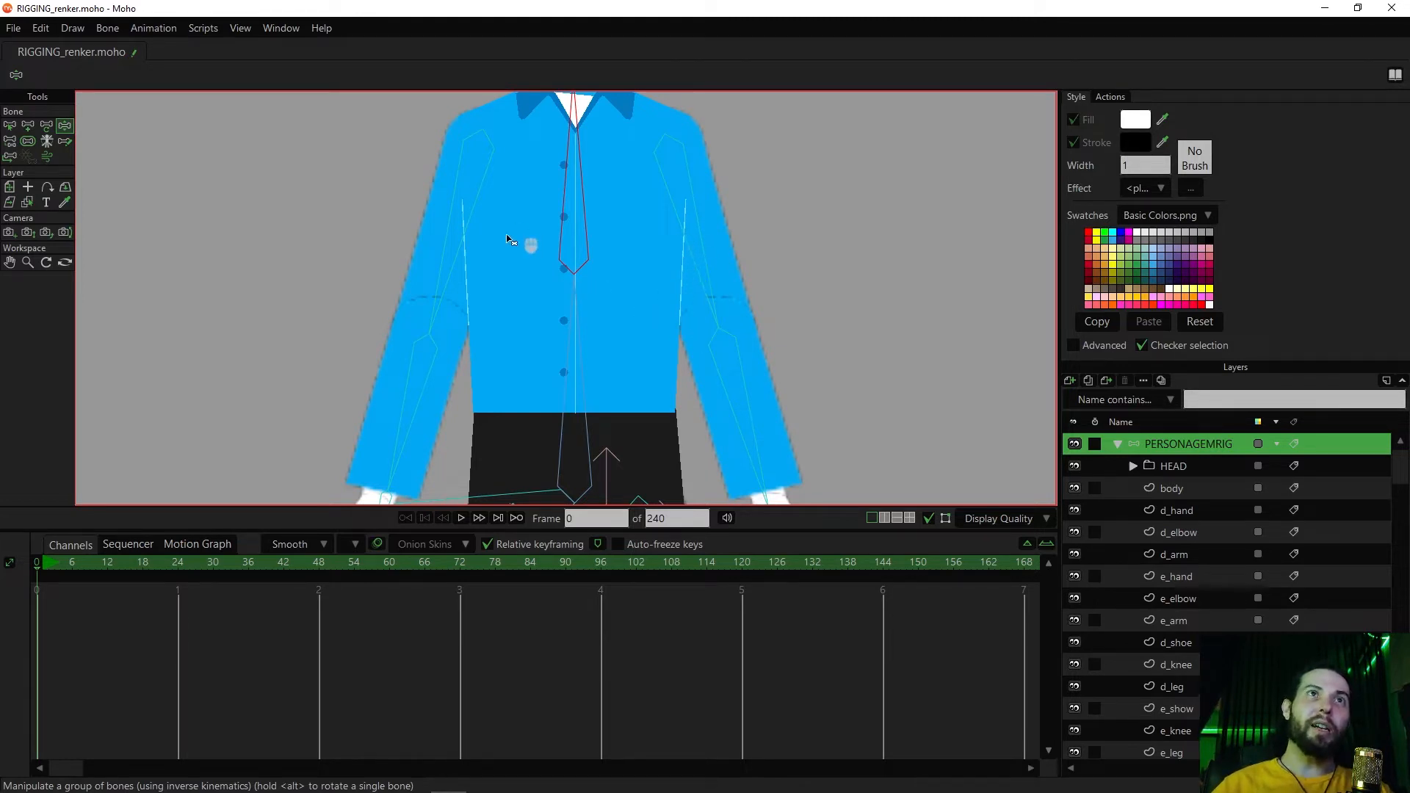
{"action": "left_click_drag", "start_coordinate": [590, 241], "coordinate": [599, 283]}
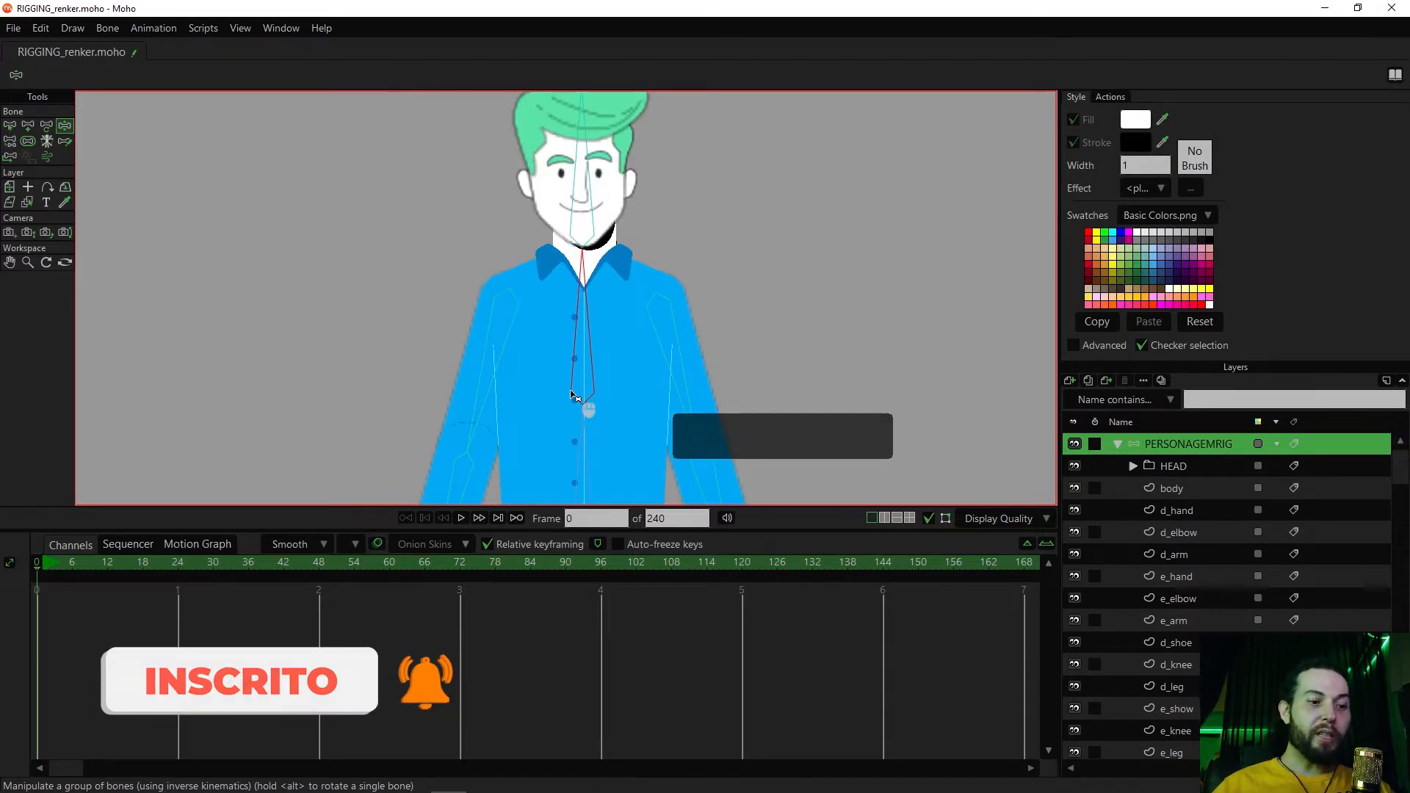
Try rotating the head bone to test how the head moves against the neck, and undo the rotation
{"action": "left_click_drag", "start_coordinate": [606, 203], "coordinate": [588, 233]}
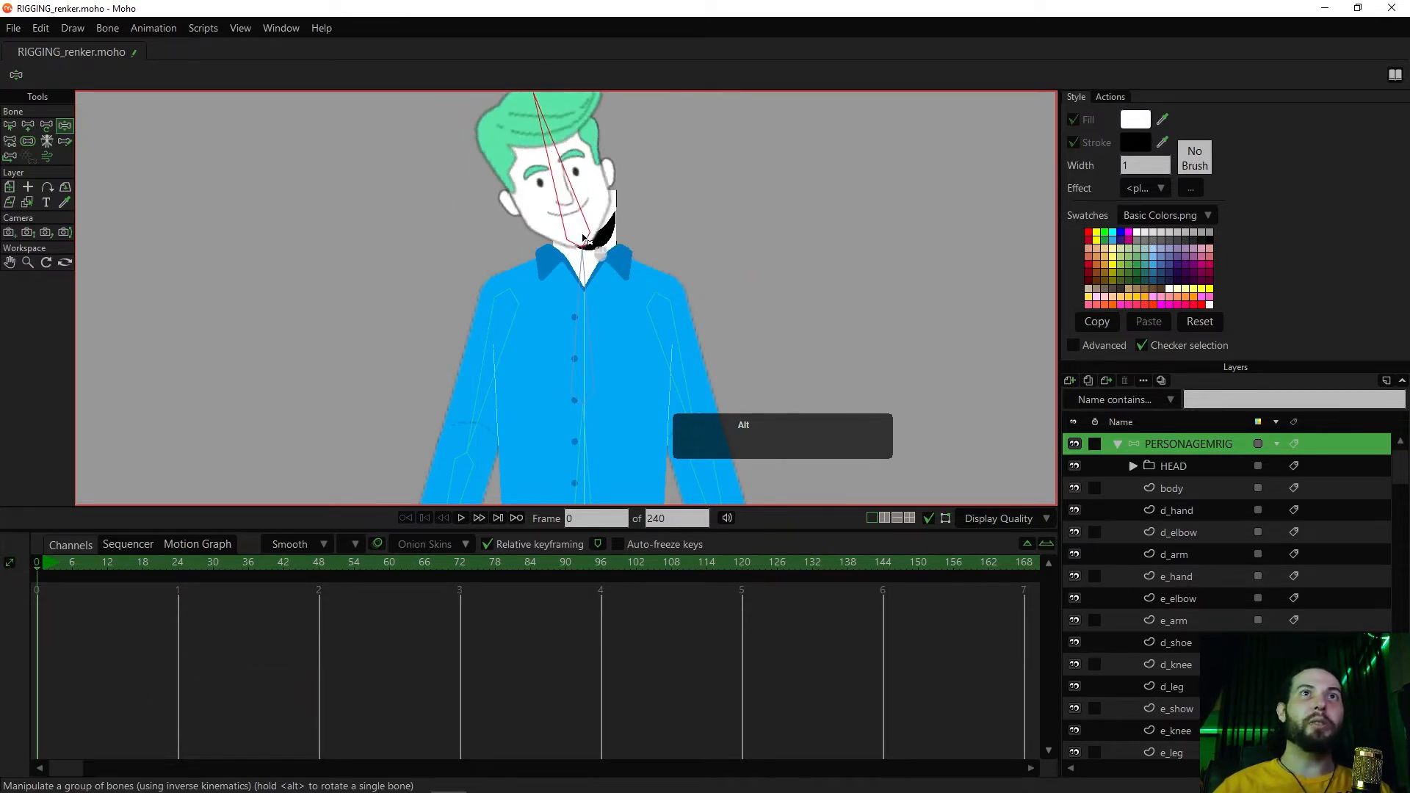
{"action": "key", "text": "ctrl+z"}
{"action": "key", "text": "ctrl+z"}
{"action": "key", "text": "ctrl+z"}
Select the head bone, and in the body layer select the upper neck points and the points of the shadow under the chin
{"action": "left_click_drag", "start_coordinate": [655, 282], "coordinate": [662, 306]}
{"action": "scroll", "coordinate": [661, 306], "scroll_direction": "up", "scroll_amount": 2}
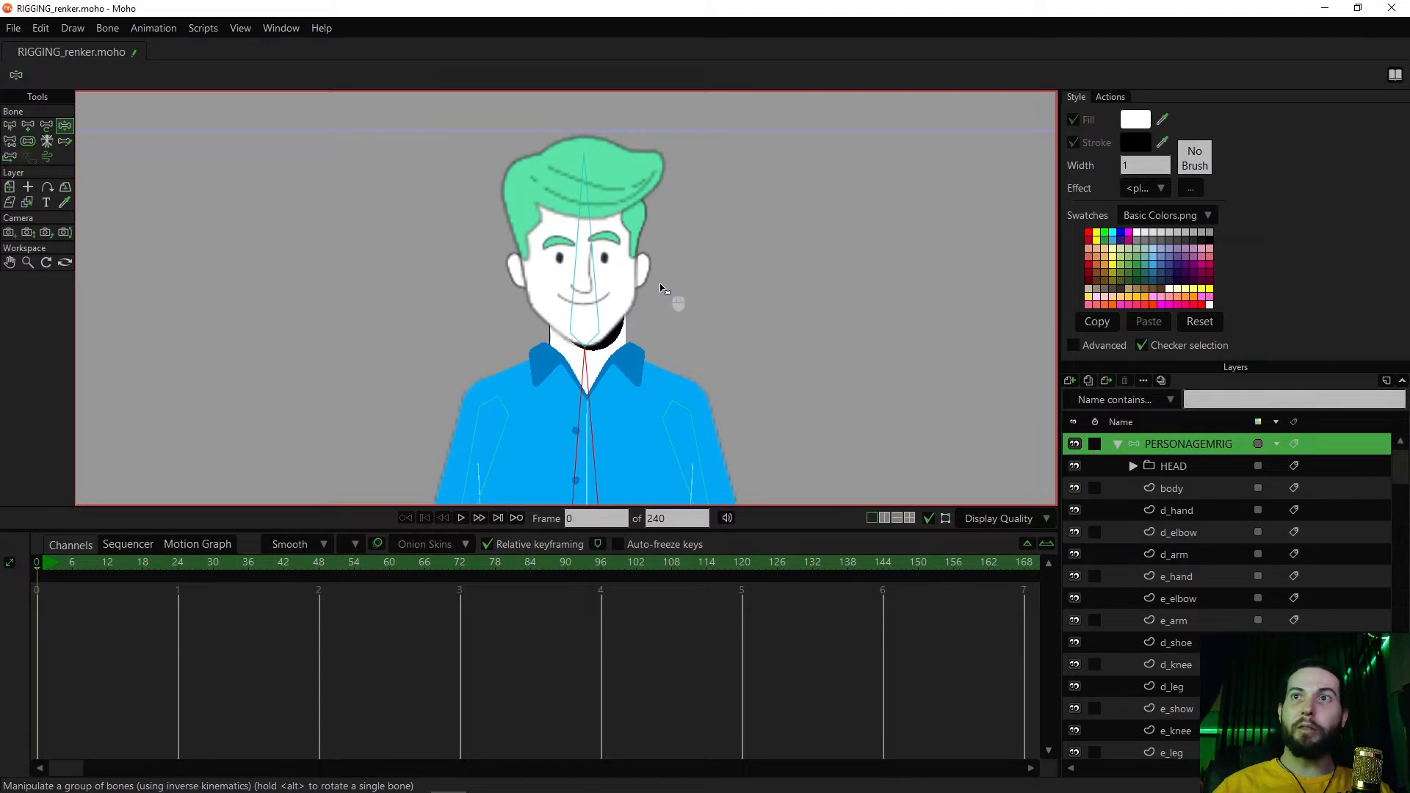
{"action": "mouse_move", "coordinate": [662, 283]}
{"action": "left_mouse_down"}
{"action": "mouse_move", "coordinate": [682, 294]}
{"action": "mouse_move", "coordinate": [684, 277]}
{"action": "left_mouse_up"}
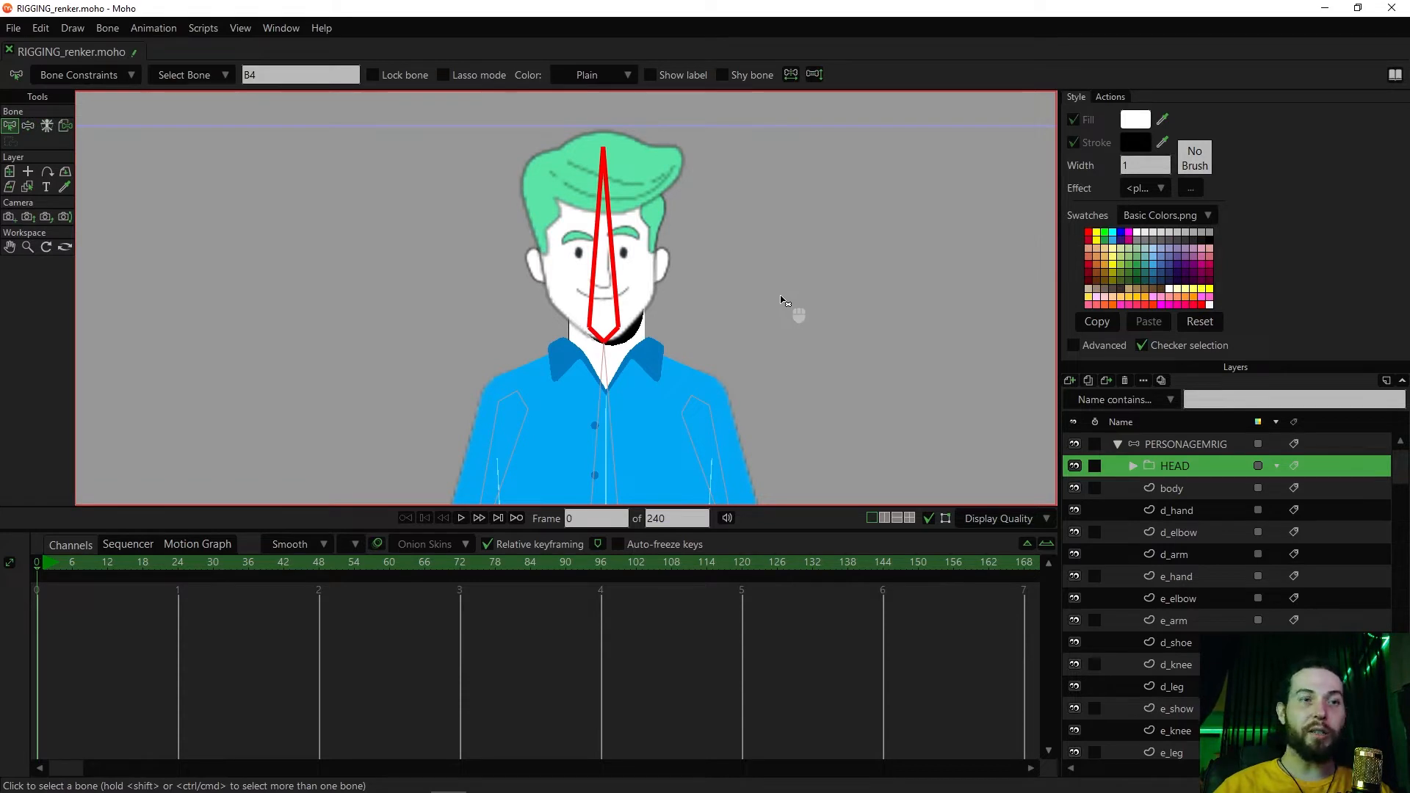
{"action": "left_click", "coordinate": [1173, 489]}
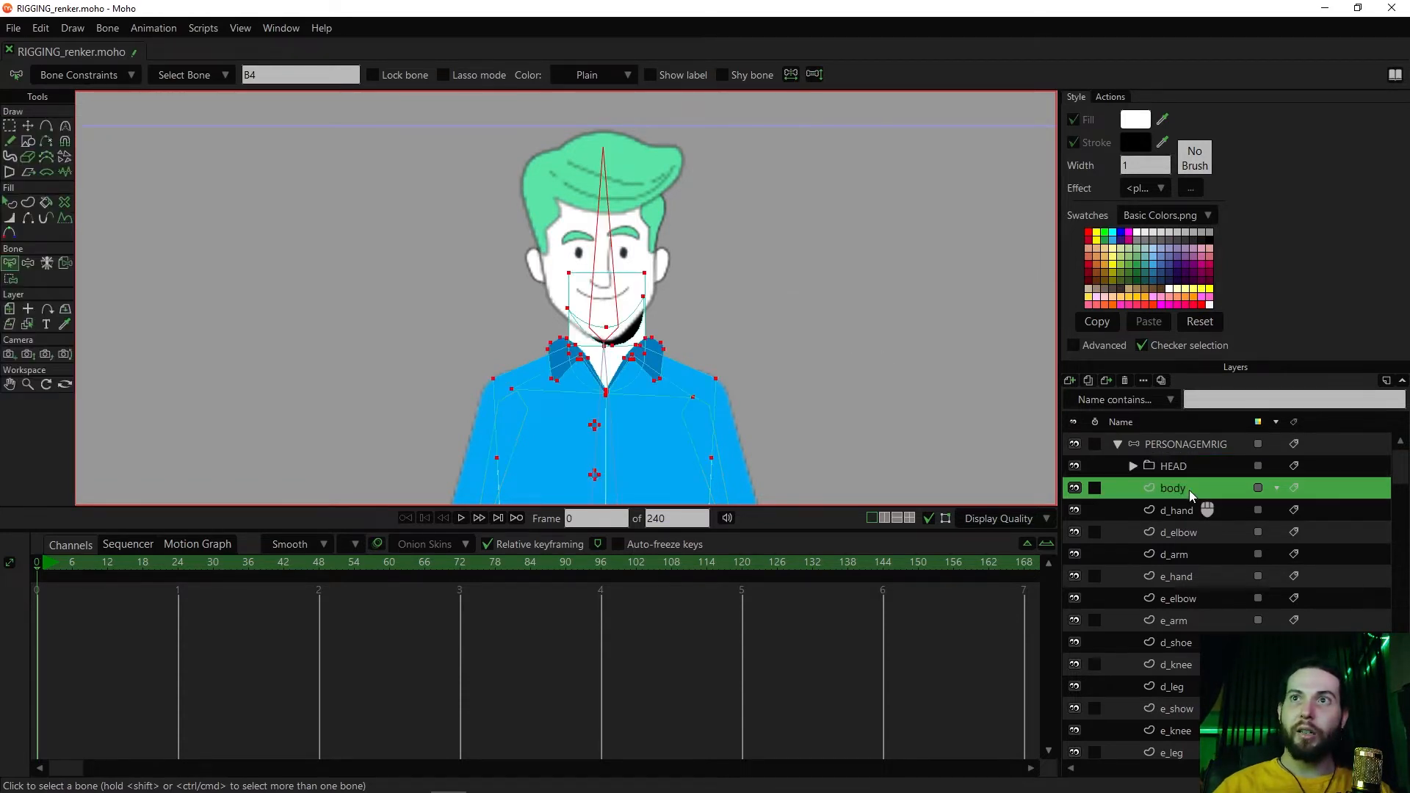
{"action": "scroll", "coordinate": [788, 374], "scroll_direction": "up", "scroll_amount": 3}
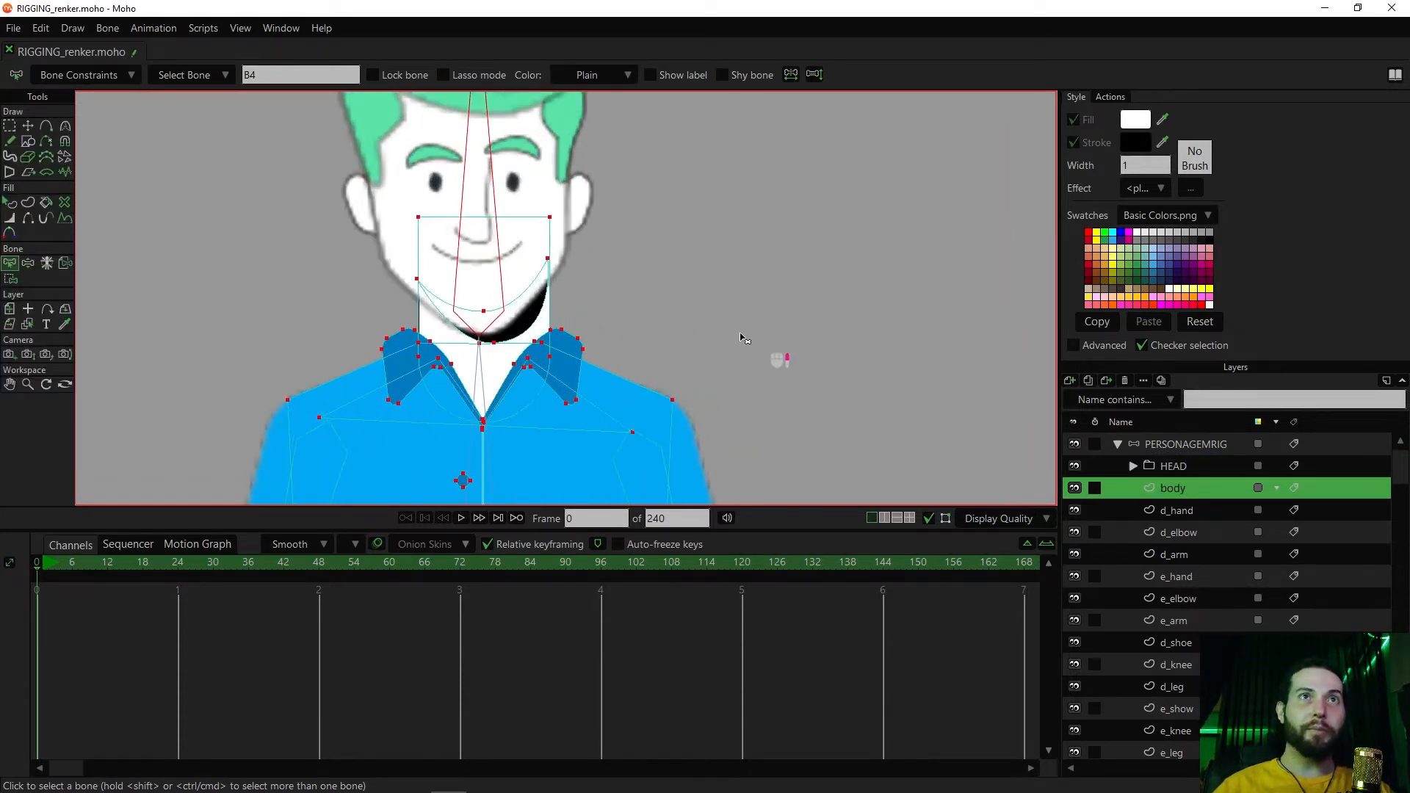
{"action": "key", "text": "g"}
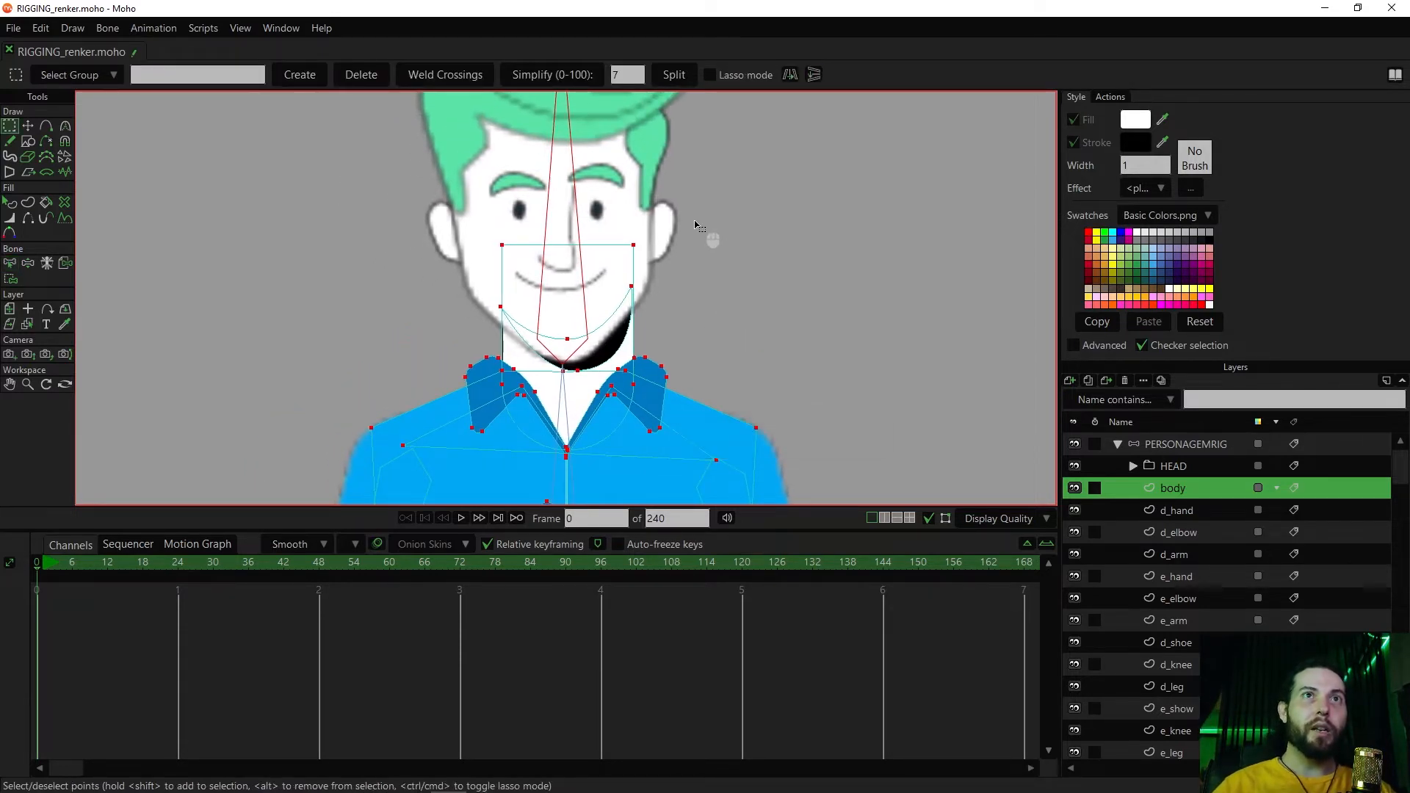
{"action": "left_click_drag", "start_coordinate": [708, 214], "coordinate": [466, 338]}
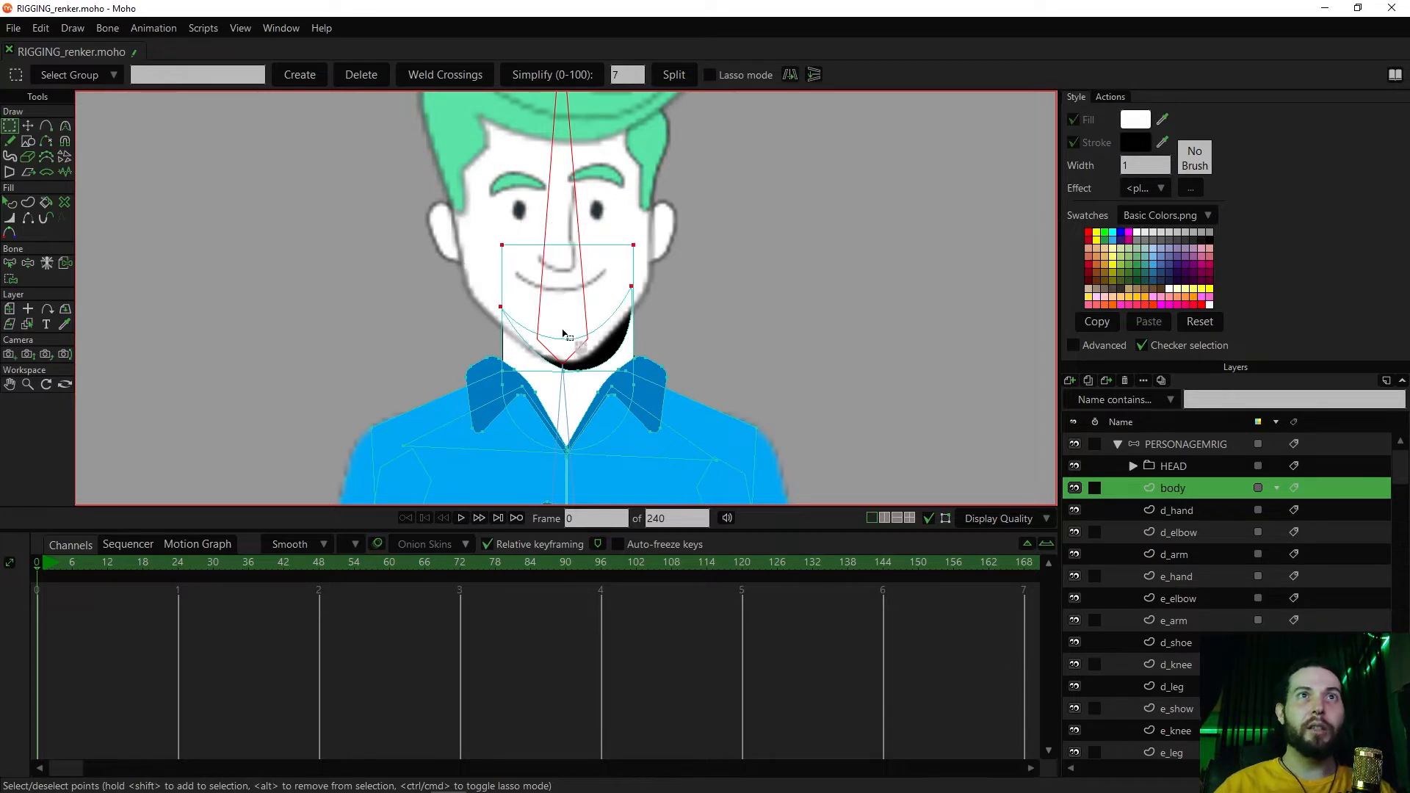
{"action": "left_click_drag", "start_coordinate": [557, 331], "coordinate": [582, 381], "text": "shift"}
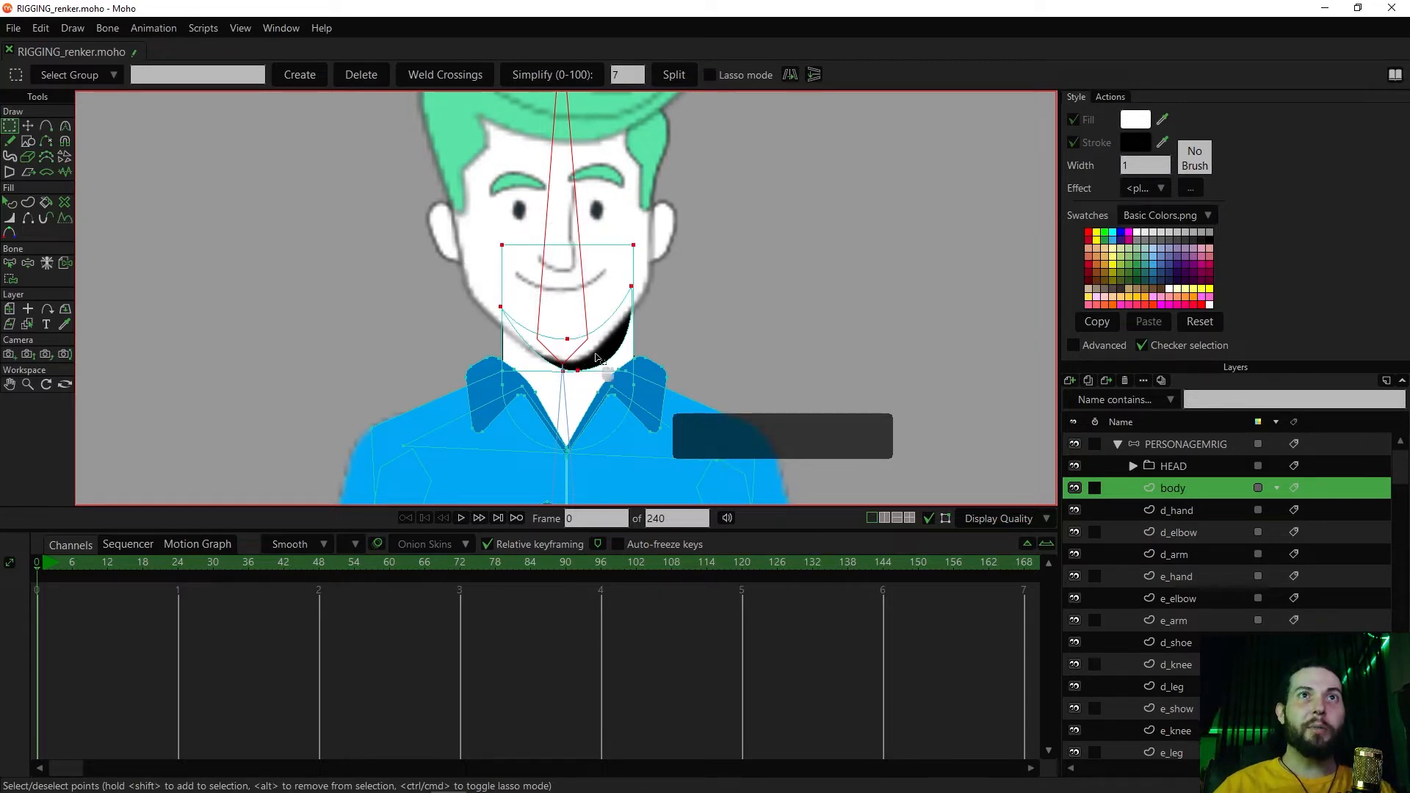
Add the two lower neck points behind the collar, one on each side, to the point selection
{"action": "scroll", "coordinate": [670, 328], "scroll_direction": "up", "scroll_amount": 5}
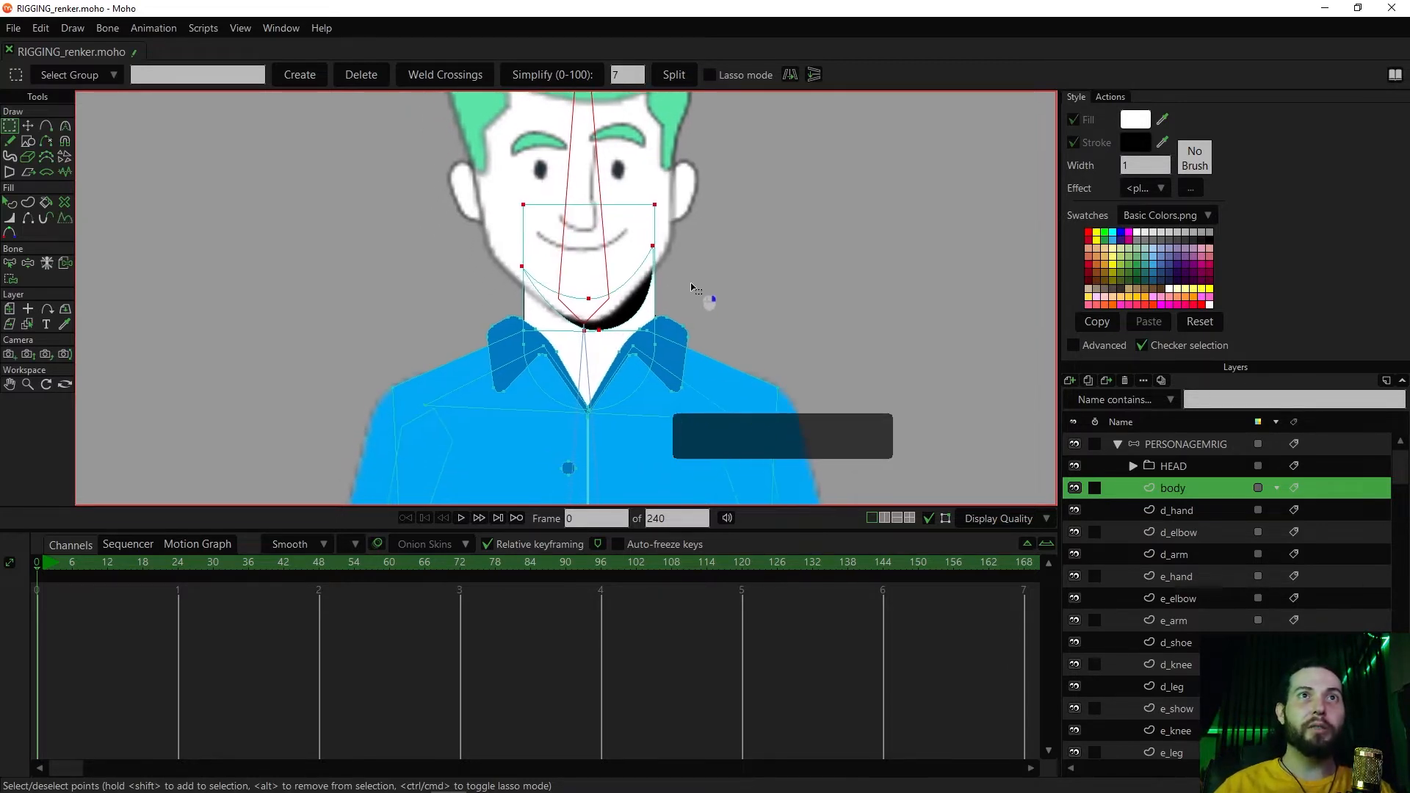
{"action": "scroll", "coordinate": [723, 275], "scroll_direction": "up", "scroll_amount": 4}
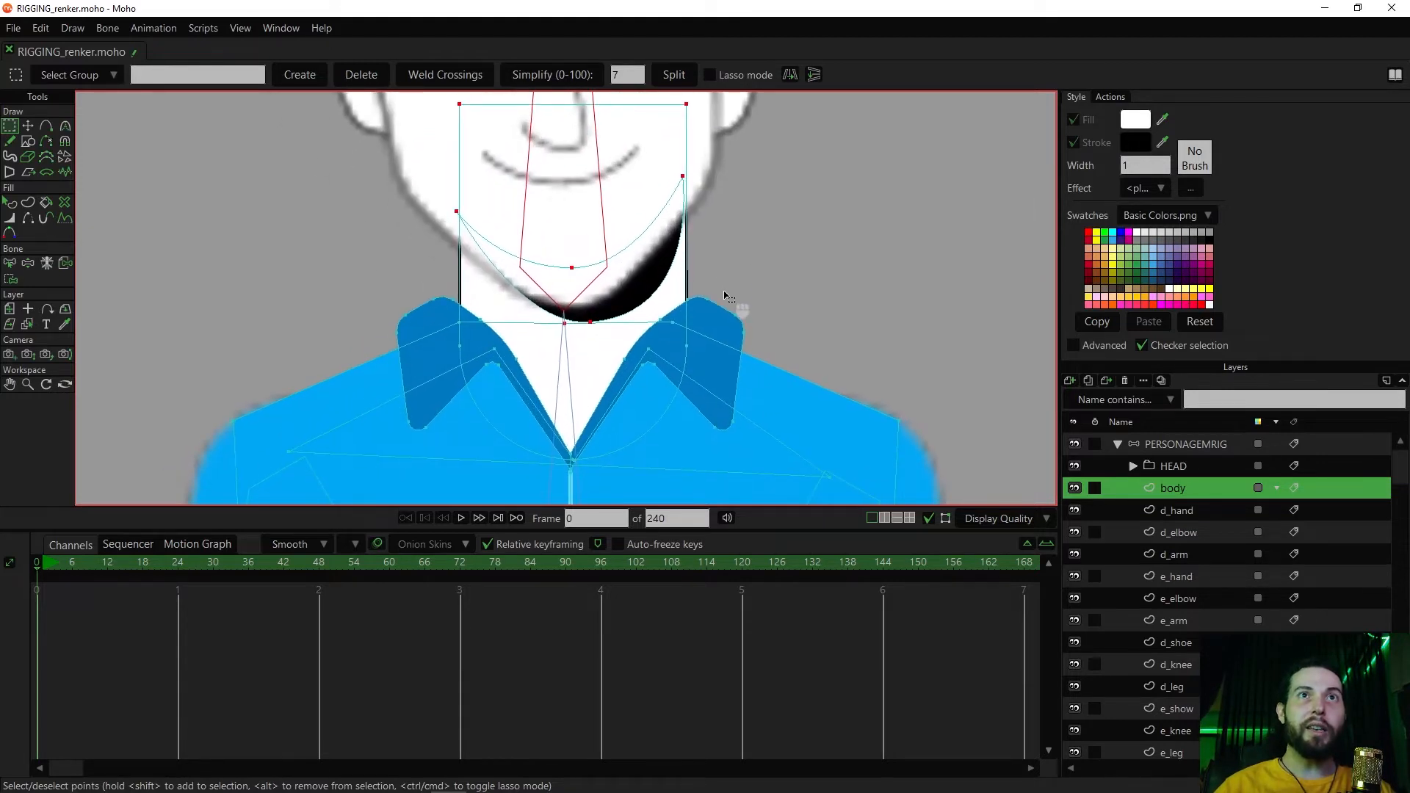
{"action": "left_click_drag", "start_coordinate": [727, 299], "coordinate": [756, 261]}
{"action": "left_click_drag", "start_coordinate": [390, 252], "coordinate": [407, 207]}
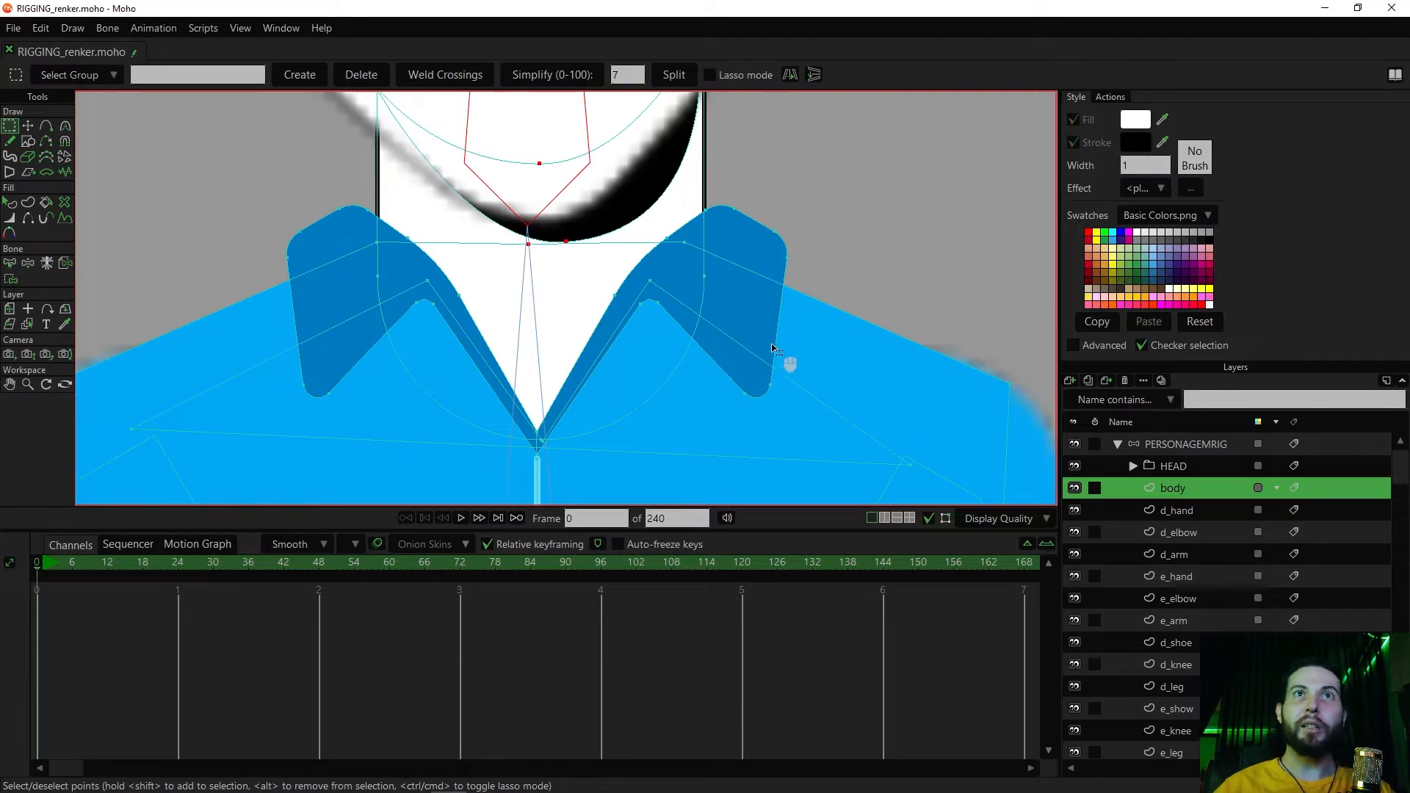
{"action": "key", "text": "shift"}
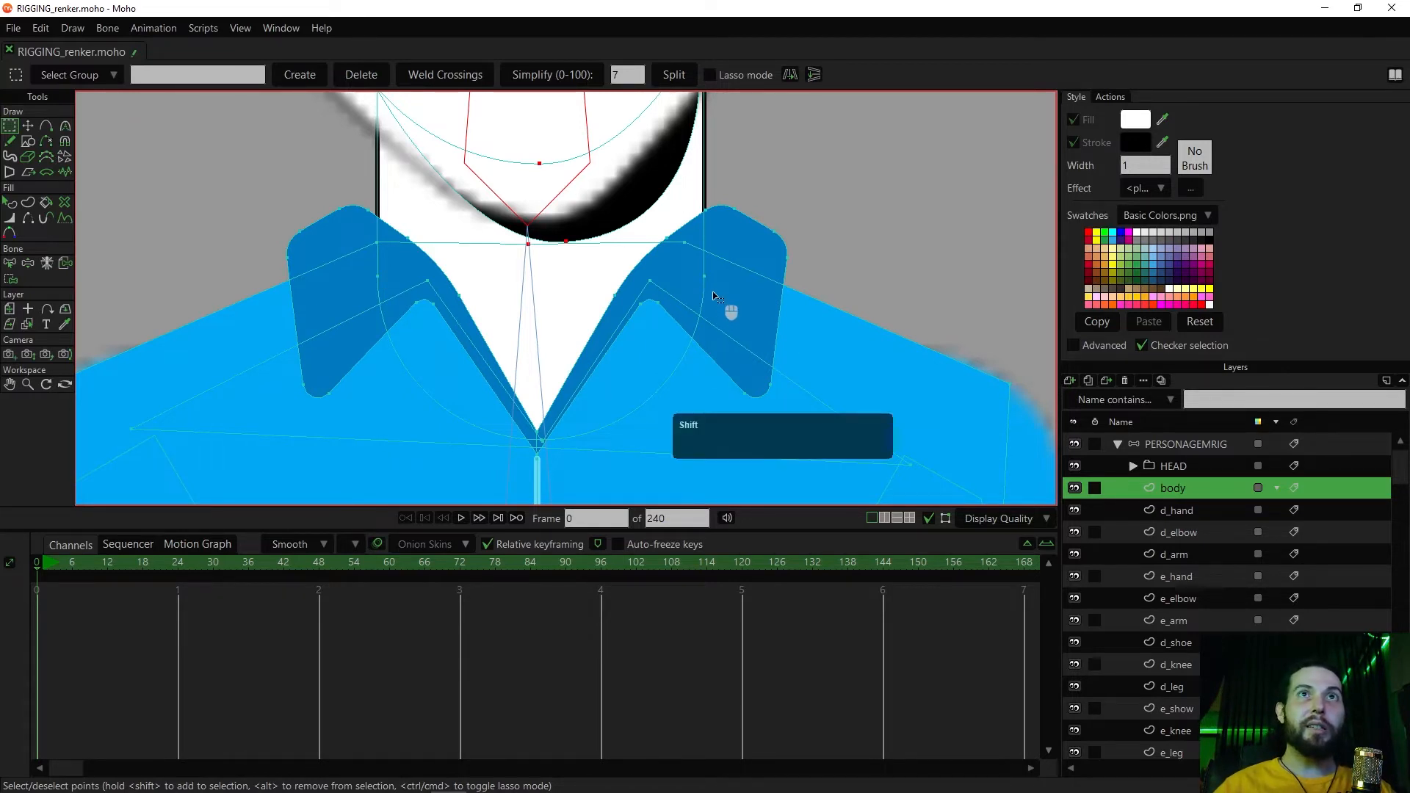
{"action": "left_click", "coordinate": [704, 277], "text": "shift"}
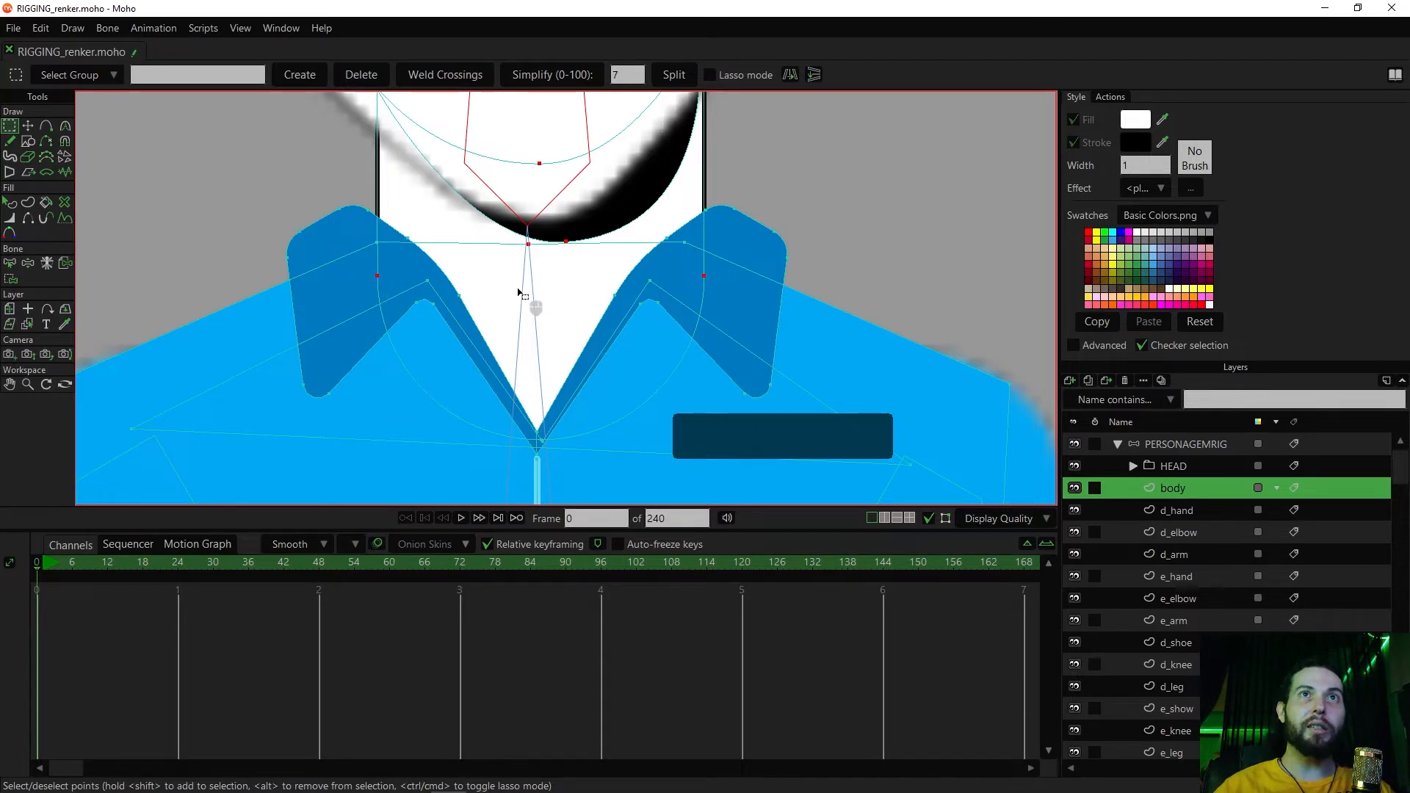
{"action": "scroll", "coordinate": [530, 305], "scroll_direction": "down", "scroll_amount": 3}
{"action": "scroll", "coordinate": [520, 376], "scroll_direction": "up", "scroll_amount": 5}
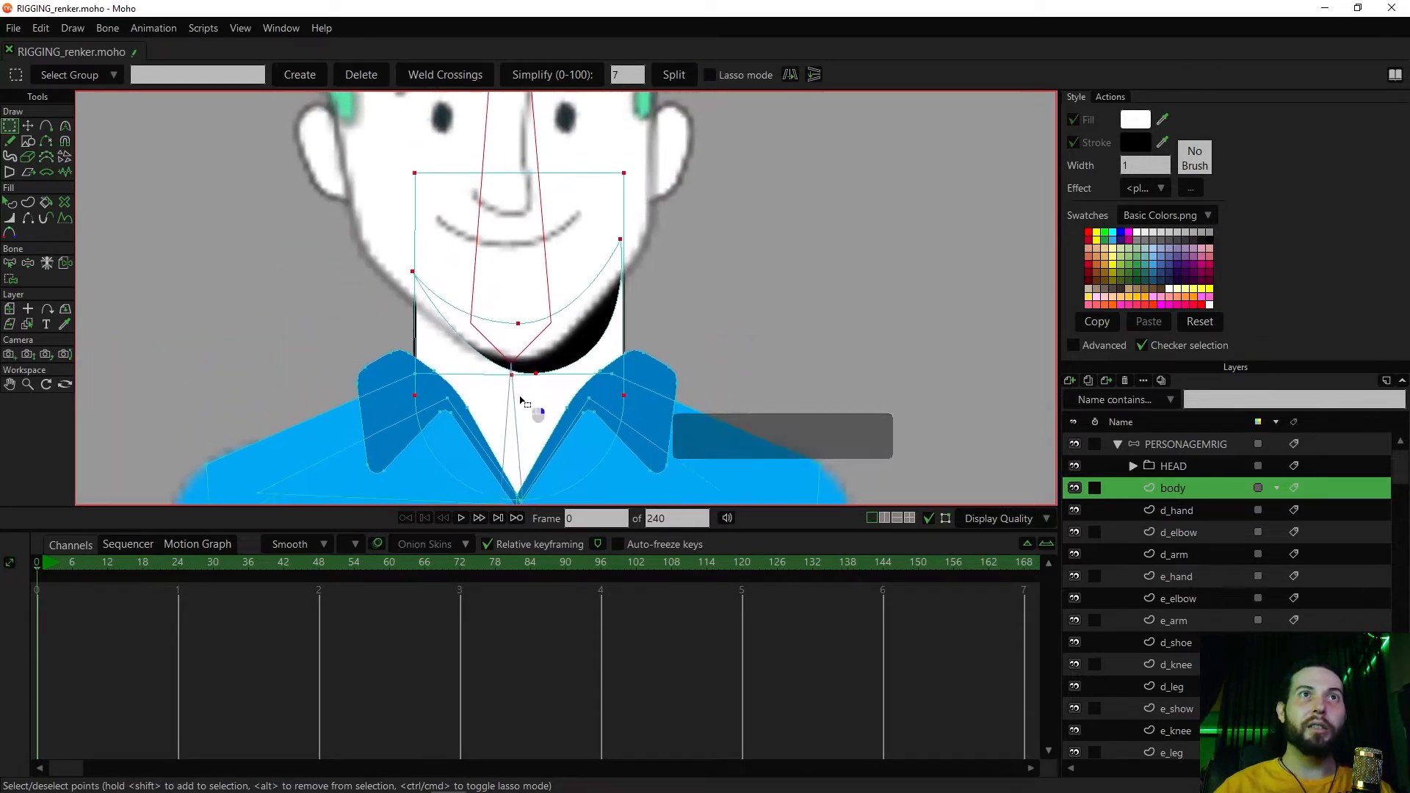
{"action": "scroll", "coordinate": [517, 380], "scroll_direction": "down", "scroll_amount": 2}
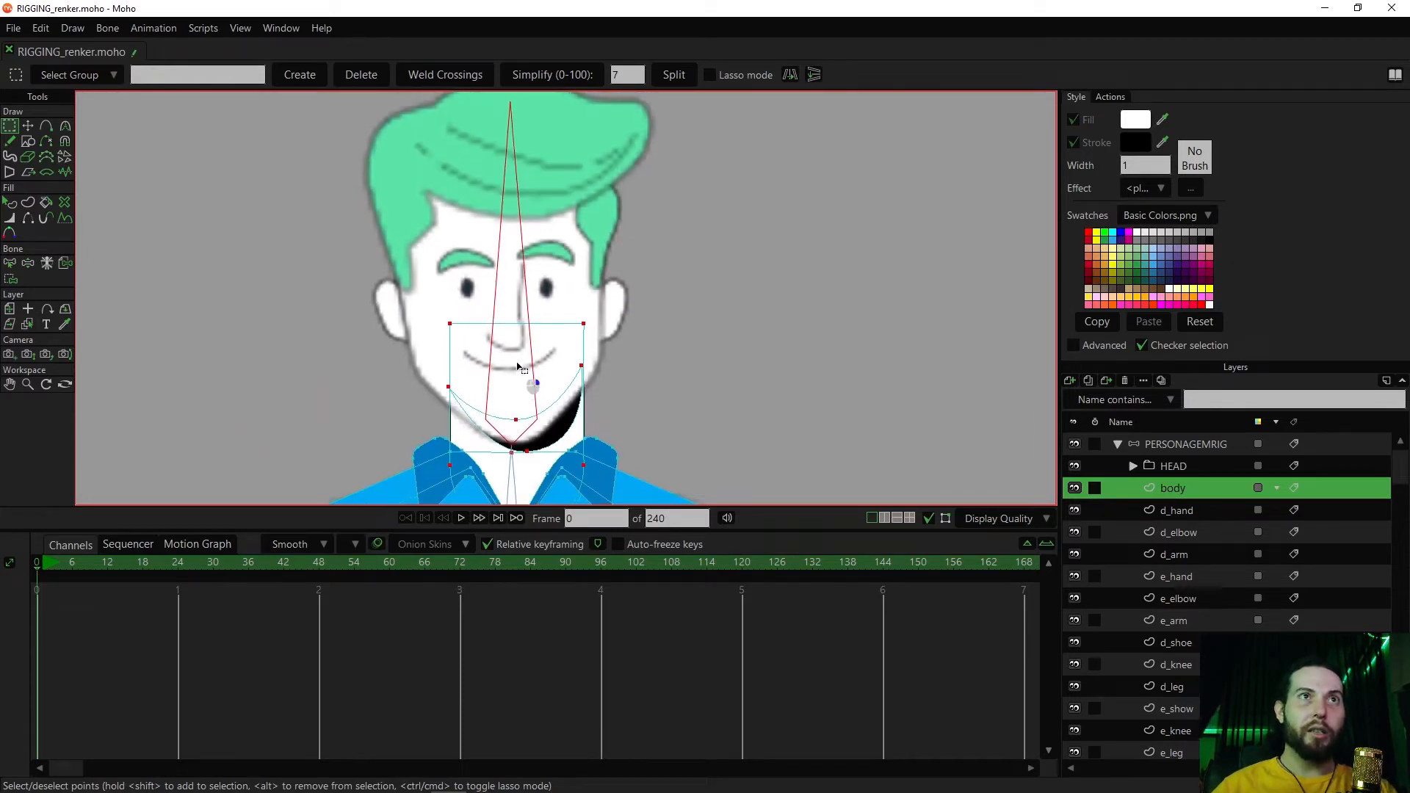
Bind the selected neck points and chin shadow points of the body layer to the head bone
{"action": "left_click_drag", "start_coordinate": [517, 381], "coordinate": [549, 301]}
{"action": "key", "text": "i"}
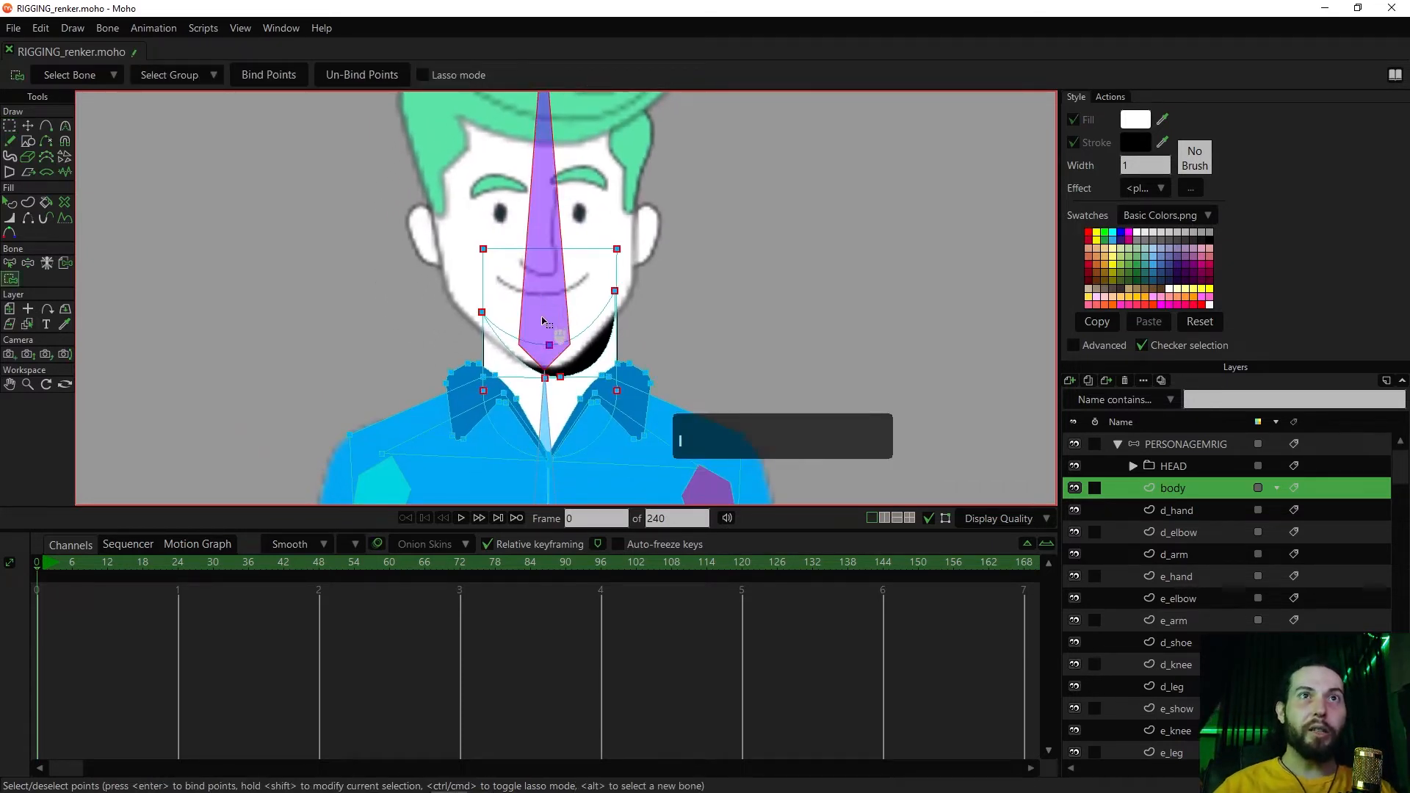
{"action": "scroll", "coordinate": [543, 304], "scroll_direction": "up", "scroll_amount": 1}
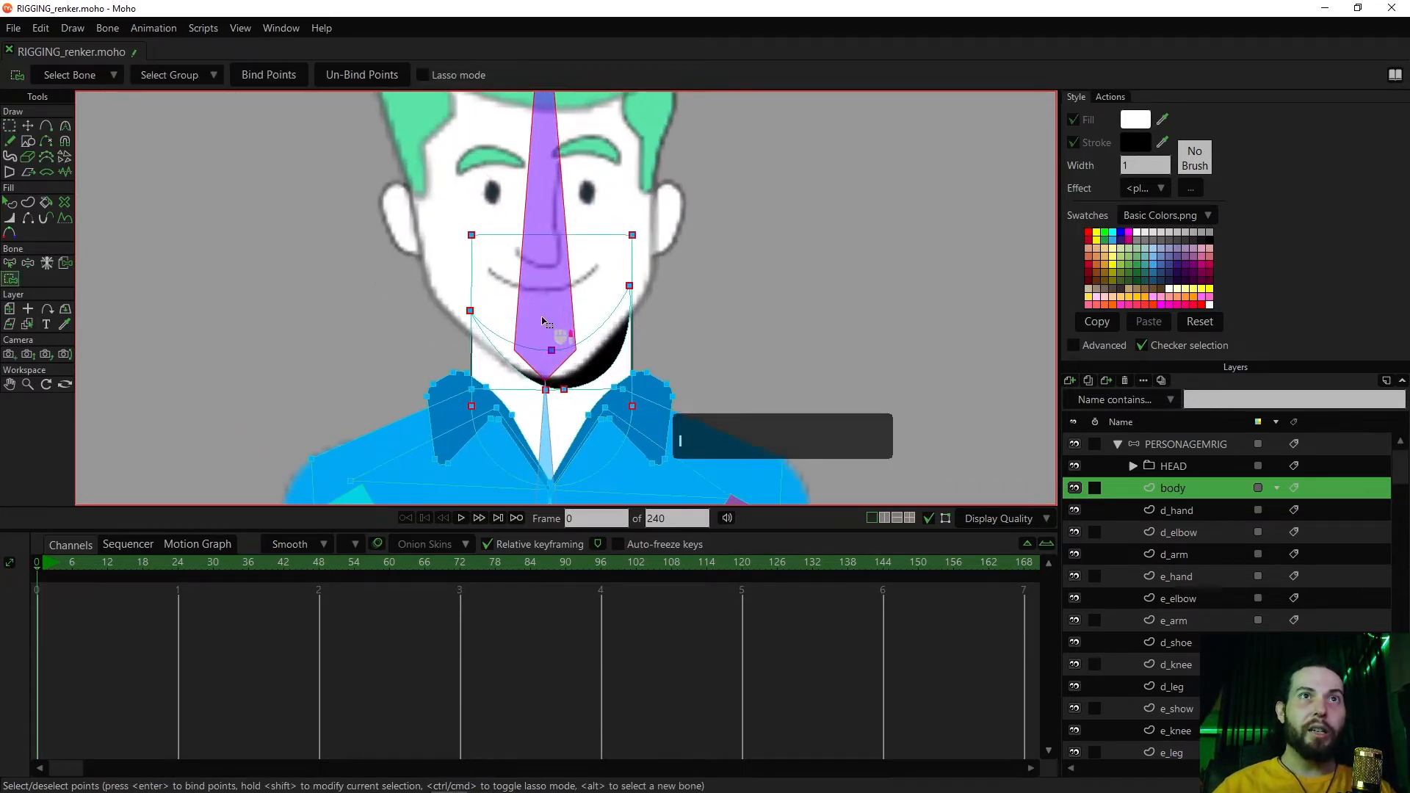
{"action": "left_click", "coordinate": [284, 74]}
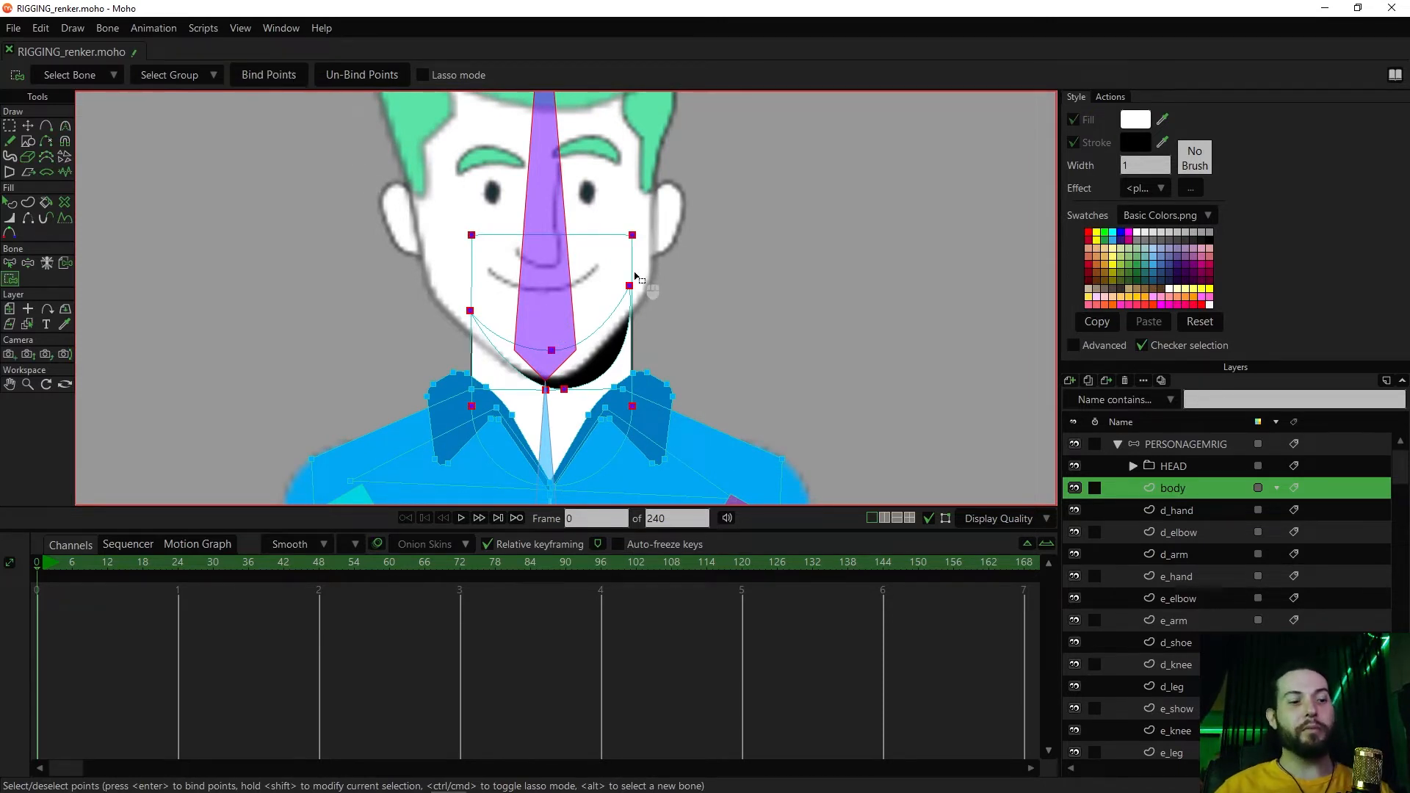
Try rotating the head bone with the overlays hidden to test the neck binding, and undo the movement
{"action": "key", "text": "z"}
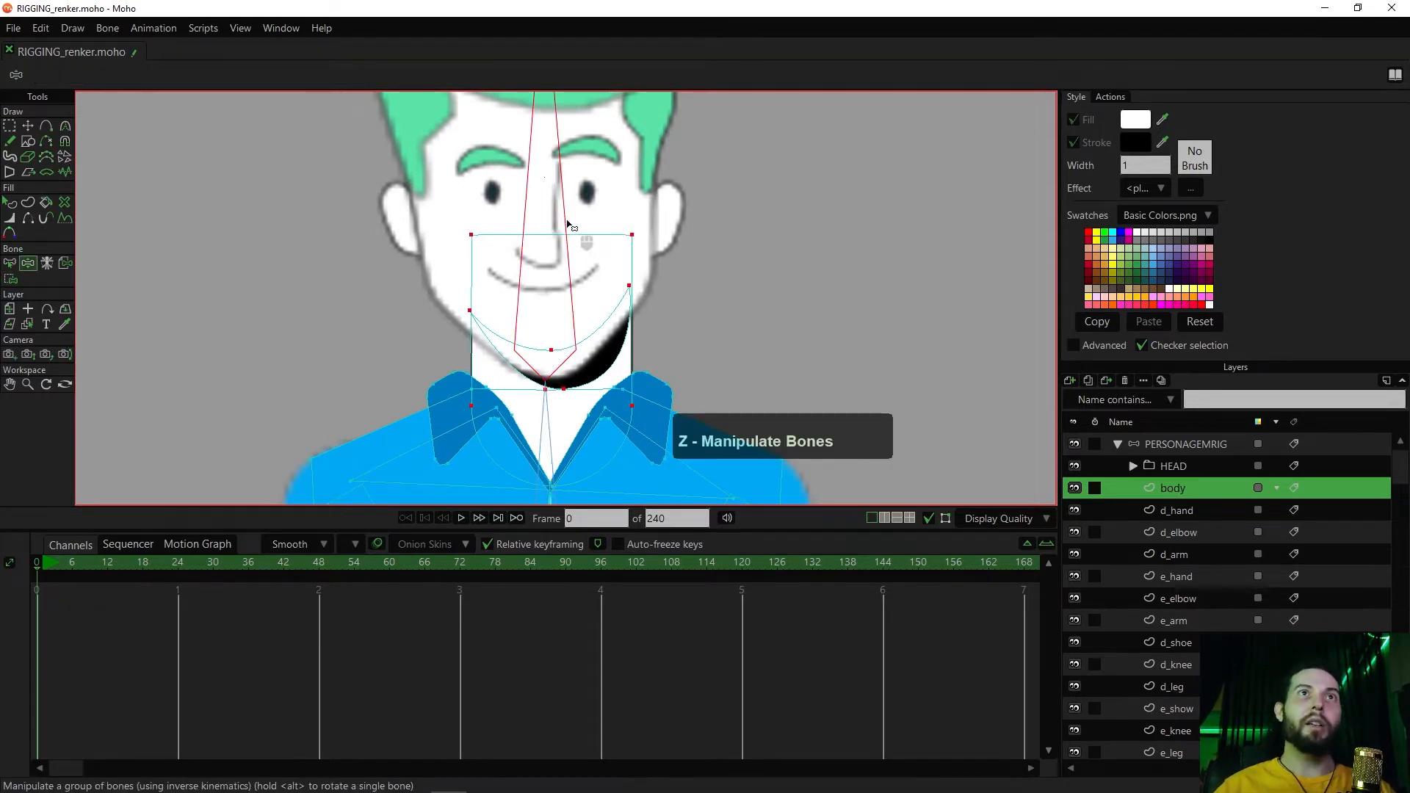
{"action": "left_click_drag", "start_coordinate": [553, 176], "coordinate": [552, 232]}
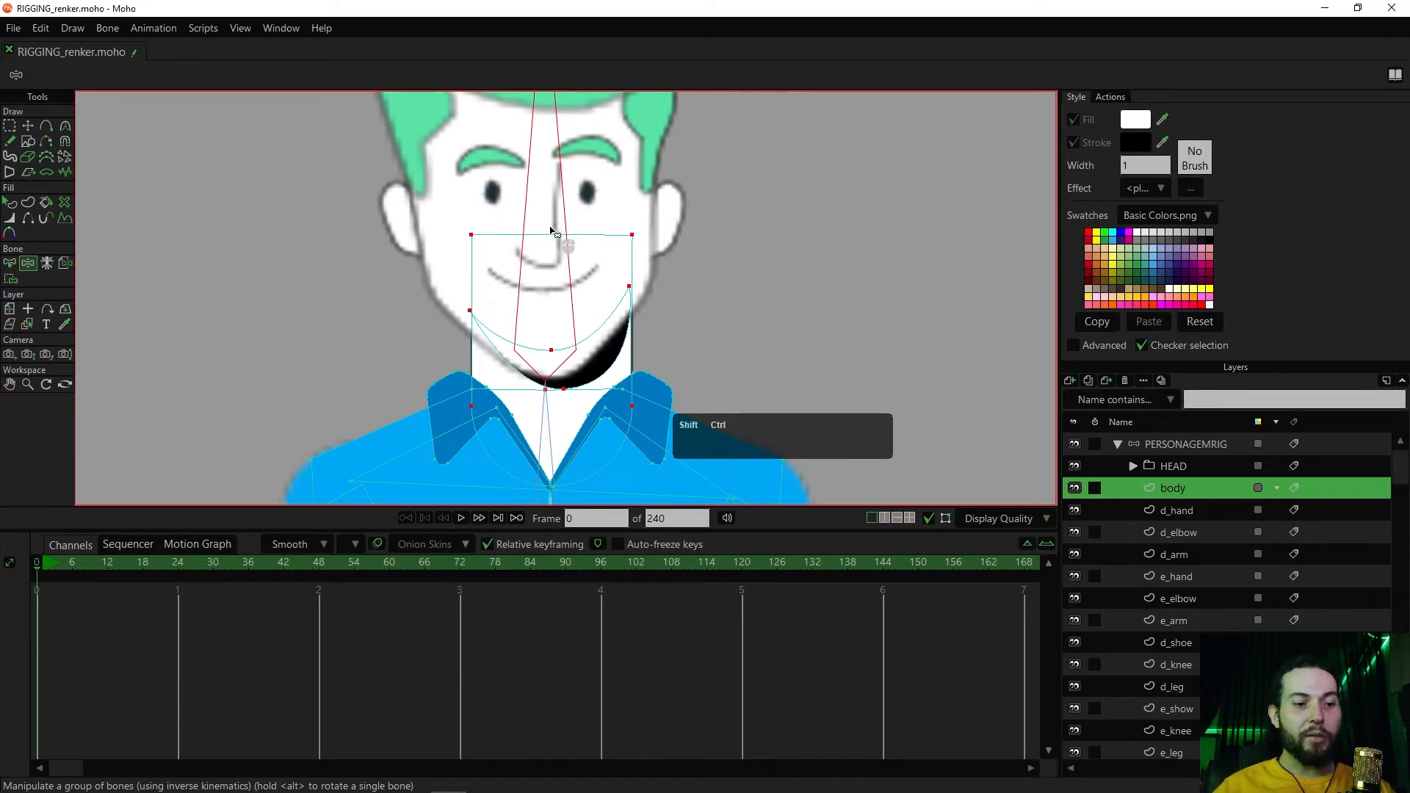
{"action": "key", "text": "ctrl+shift+c"}
{"action": "mouse_move", "coordinate": [552, 234]}
{"action": "left_mouse_down"}
{"action": "mouse_move", "coordinate": [571, 242]}
{"action": "mouse_move", "coordinate": [485, 243]}
{"action": "mouse_move", "coordinate": [528, 236]}
{"action": "mouse_move", "coordinate": [579, 257]}
{"action": "mouse_move", "coordinate": [540, 248]}
{"action": "left_mouse_up"}
{"action": "key", "text": "ctrl+shift"}
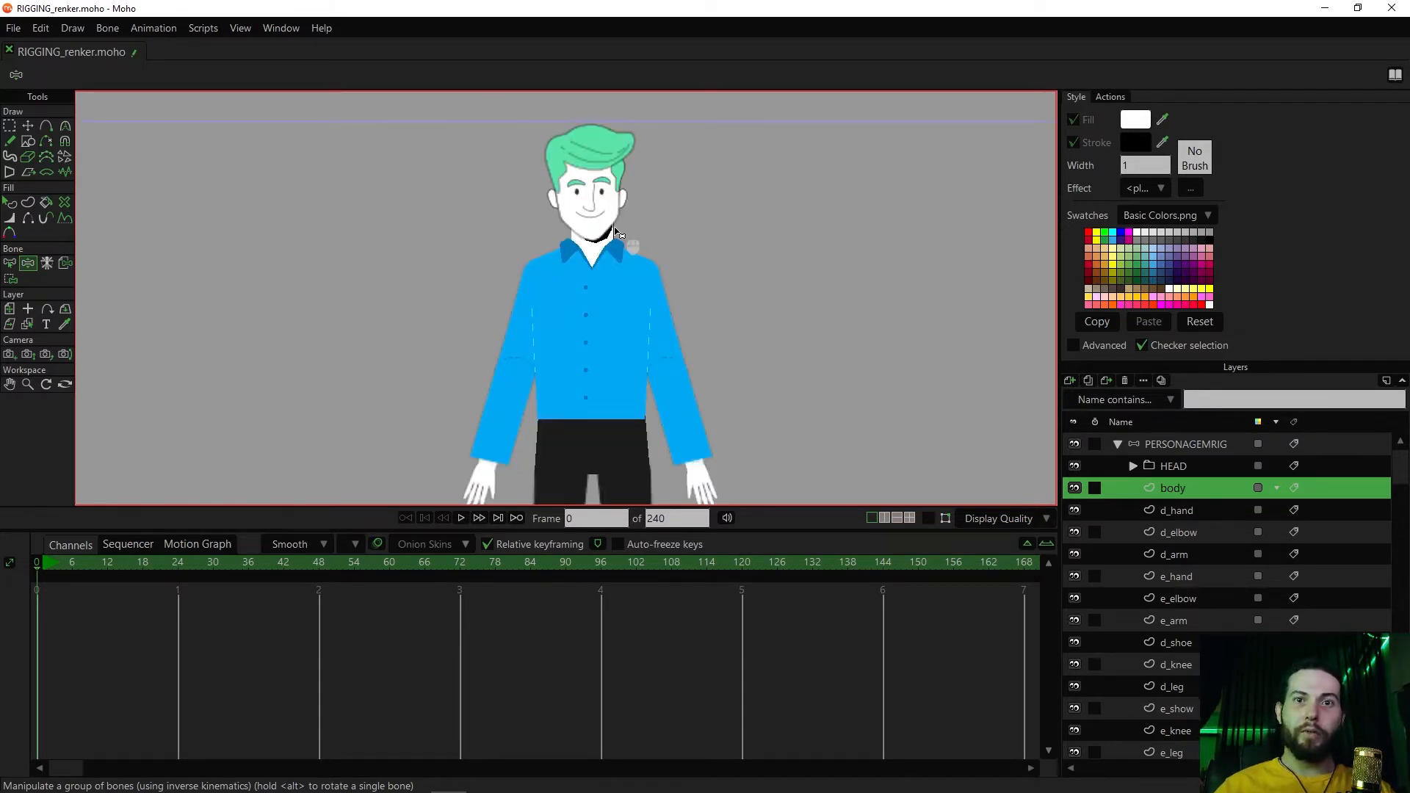
{"action": "scroll", "coordinate": [620, 331], "scroll_direction": "up", "scroll_amount": 5}
{"action": "left_click_drag", "start_coordinate": [556, 316], "coordinate": [561, 344]}
{"action": "key", "text": "ctrl+z"}
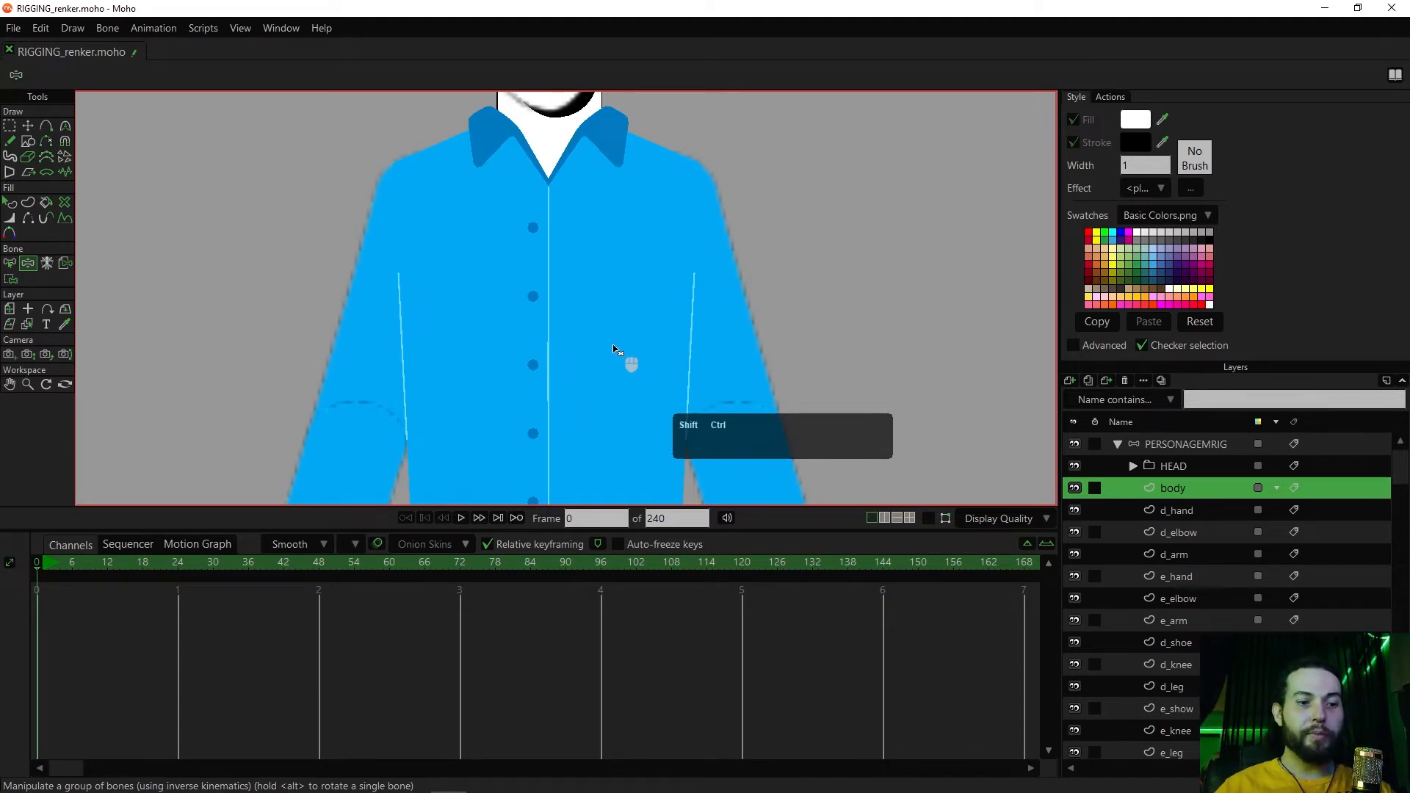
Examine the two light side lines on the shirt against the body outline, with the overlays shown and hidden
{"action": "key", "text": "ctrl+shift+c"}
{"action": "key", "text": "t"}
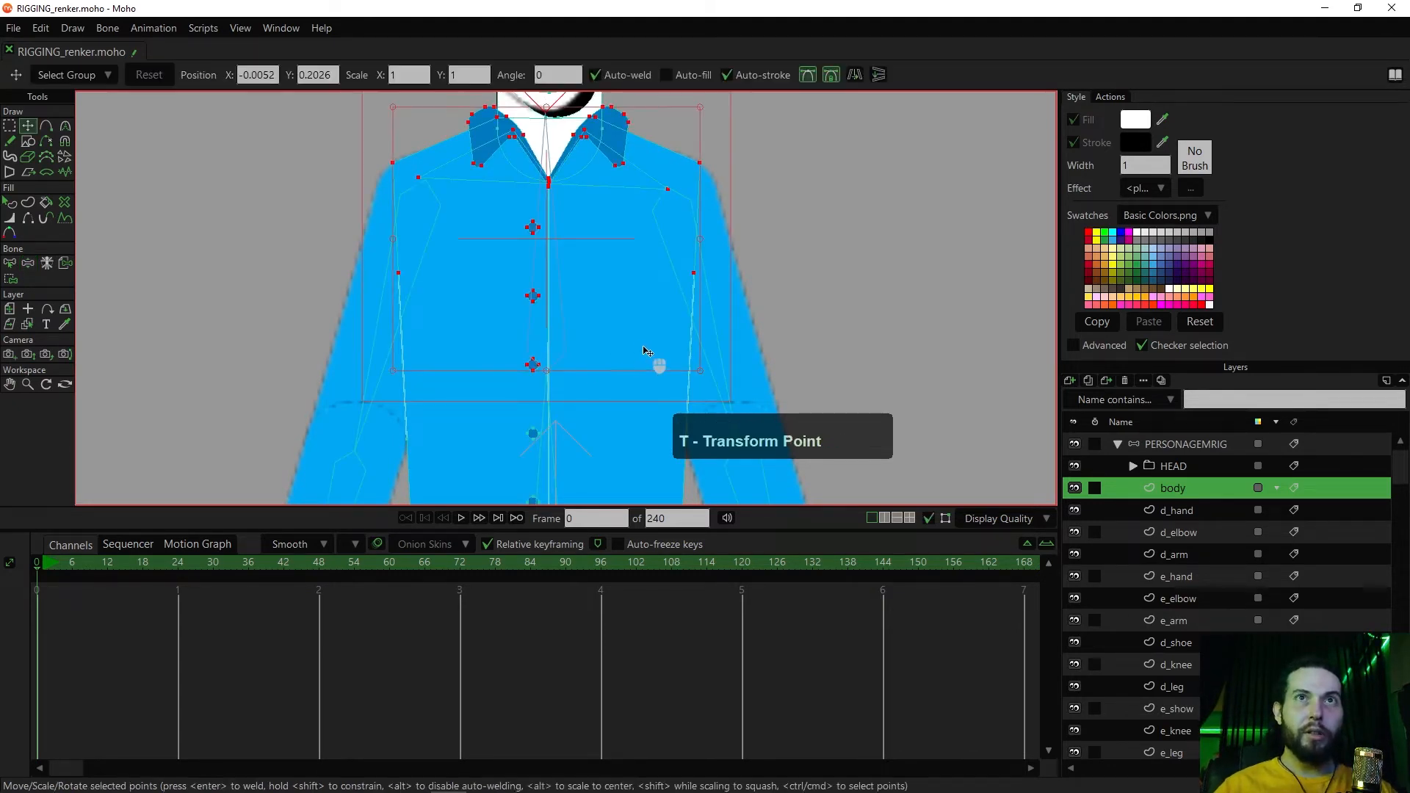
{"action": "left_click", "coordinate": [691, 339]}
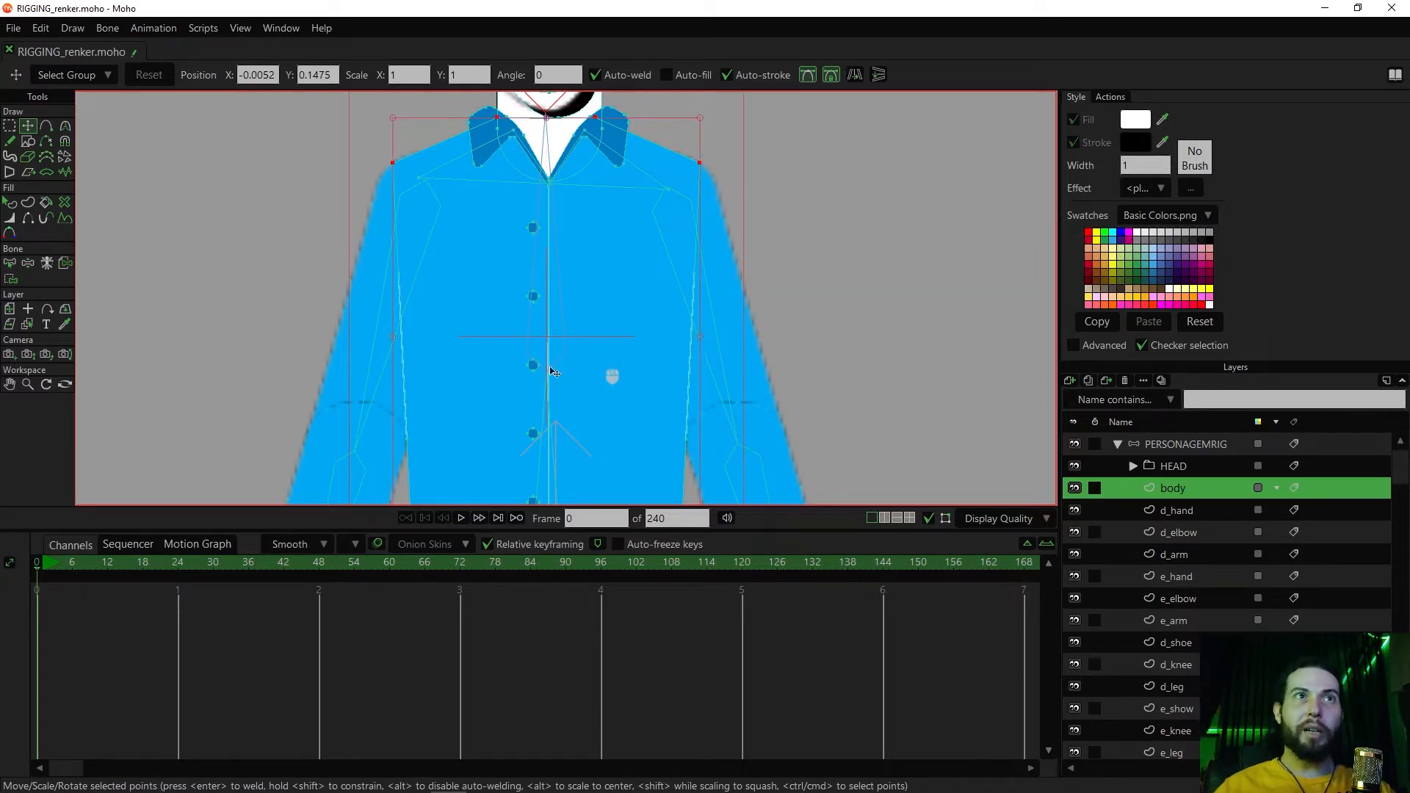
{"action": "scroll", "coordinate": [409, 381], "scroll_direction": "down", "scroll_amount": 2}
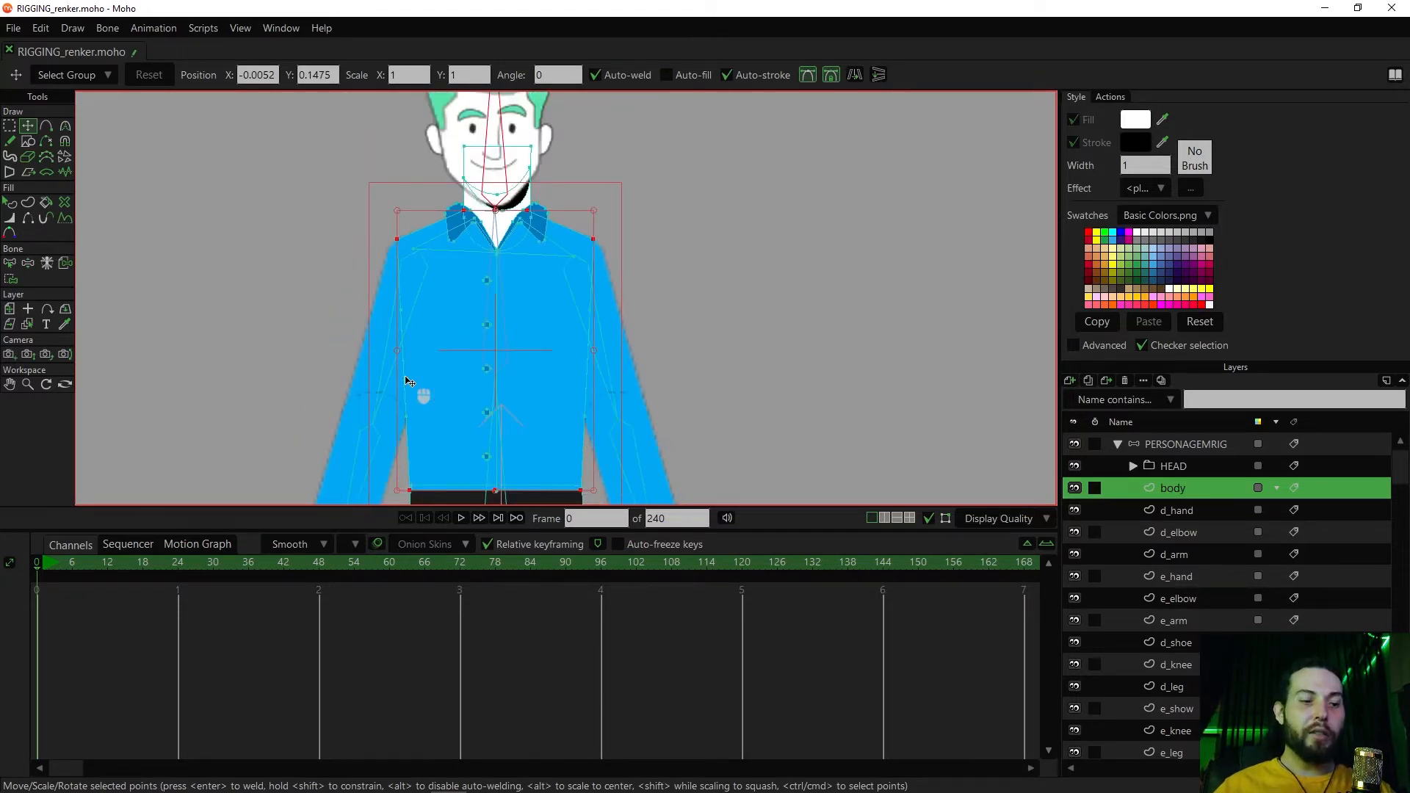
{"action": "key", "text": "ctrl+shift+c"}
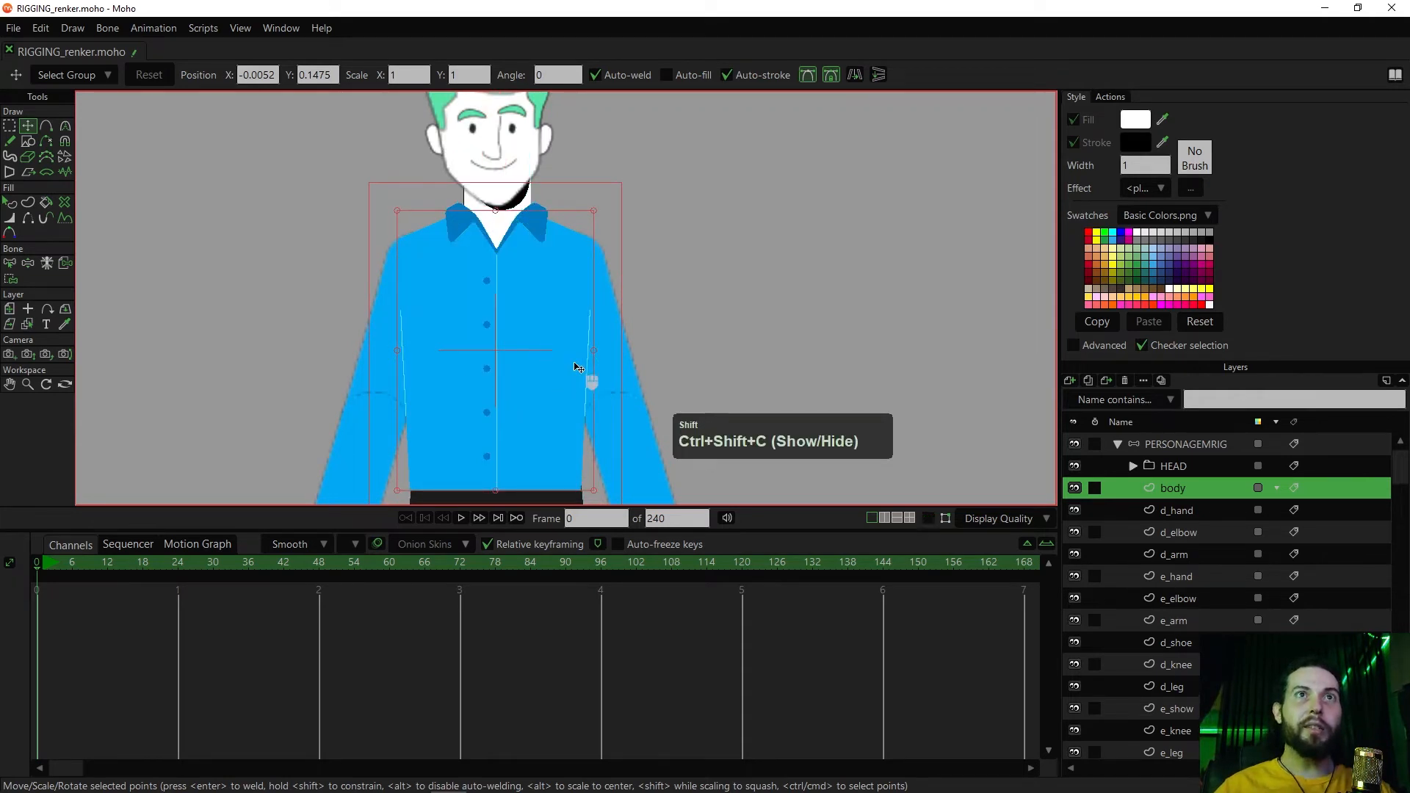
{"action": "scroll", "coordinate": [589, 378], "scroll_direction": "up", "scroll_amount": 2}
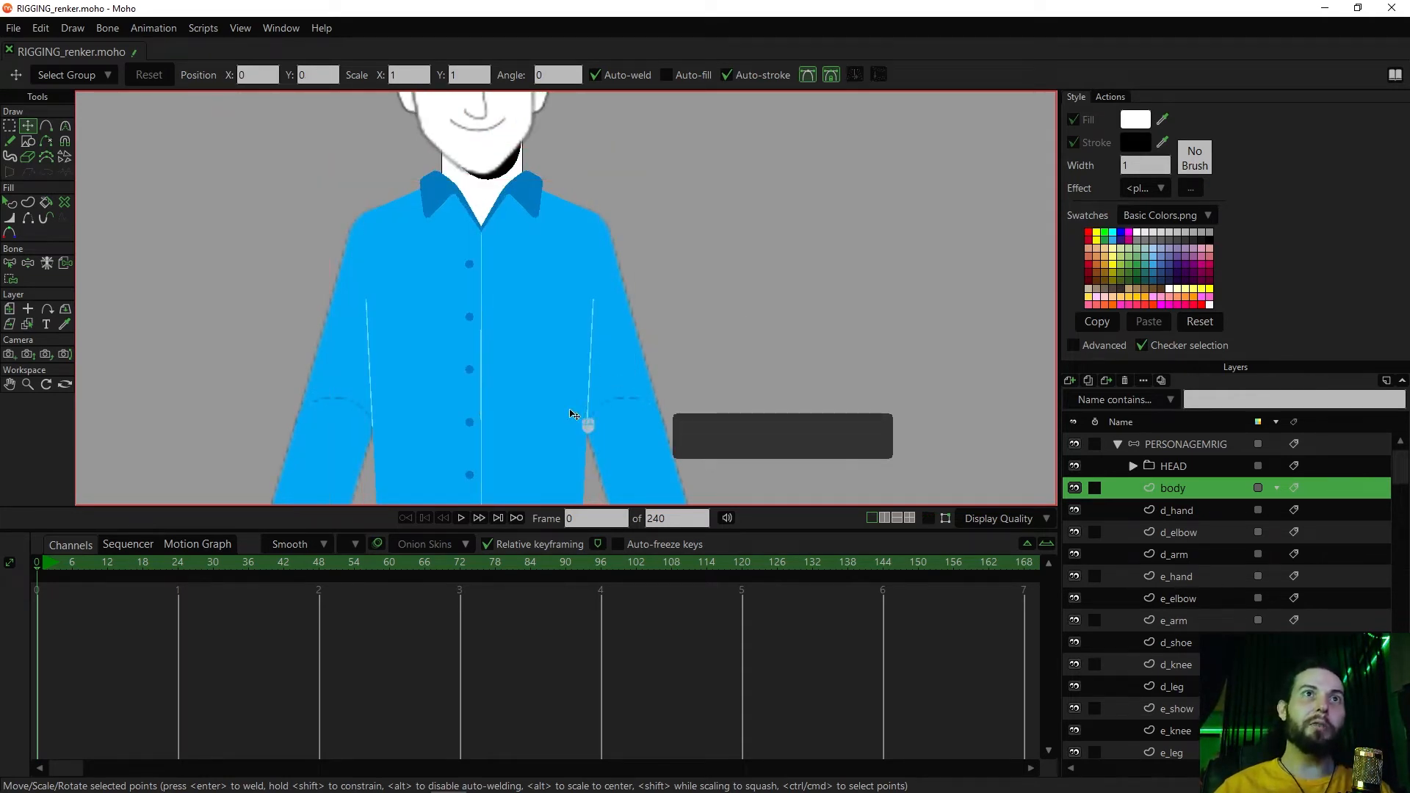
{"action": "left_click_drag", "start_coordinate": [693, 376], "coordinate": [783, 289]}
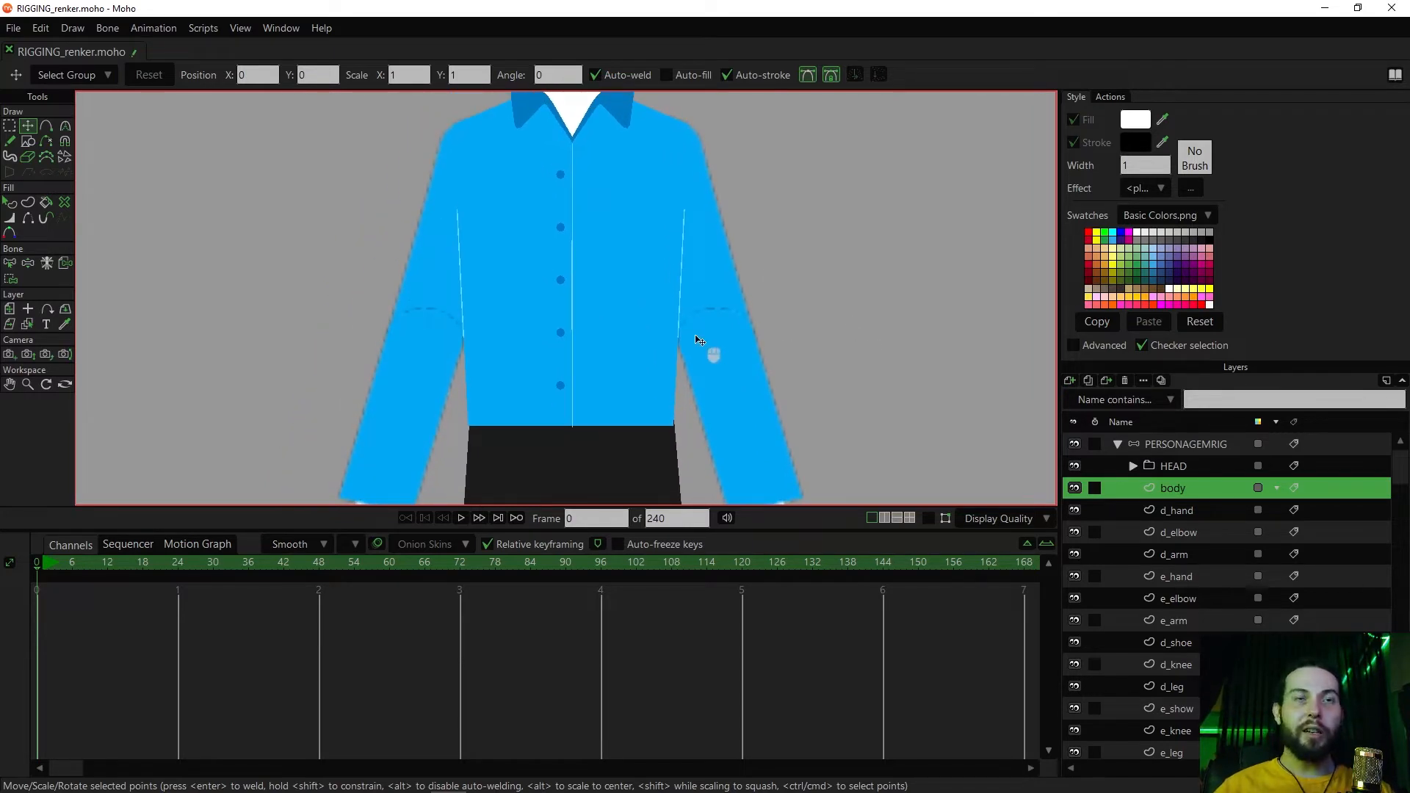
{"action": "key", "text": "ctrl+shift+c"}
{"action": "key", "text": "ctrl+shift+c"}
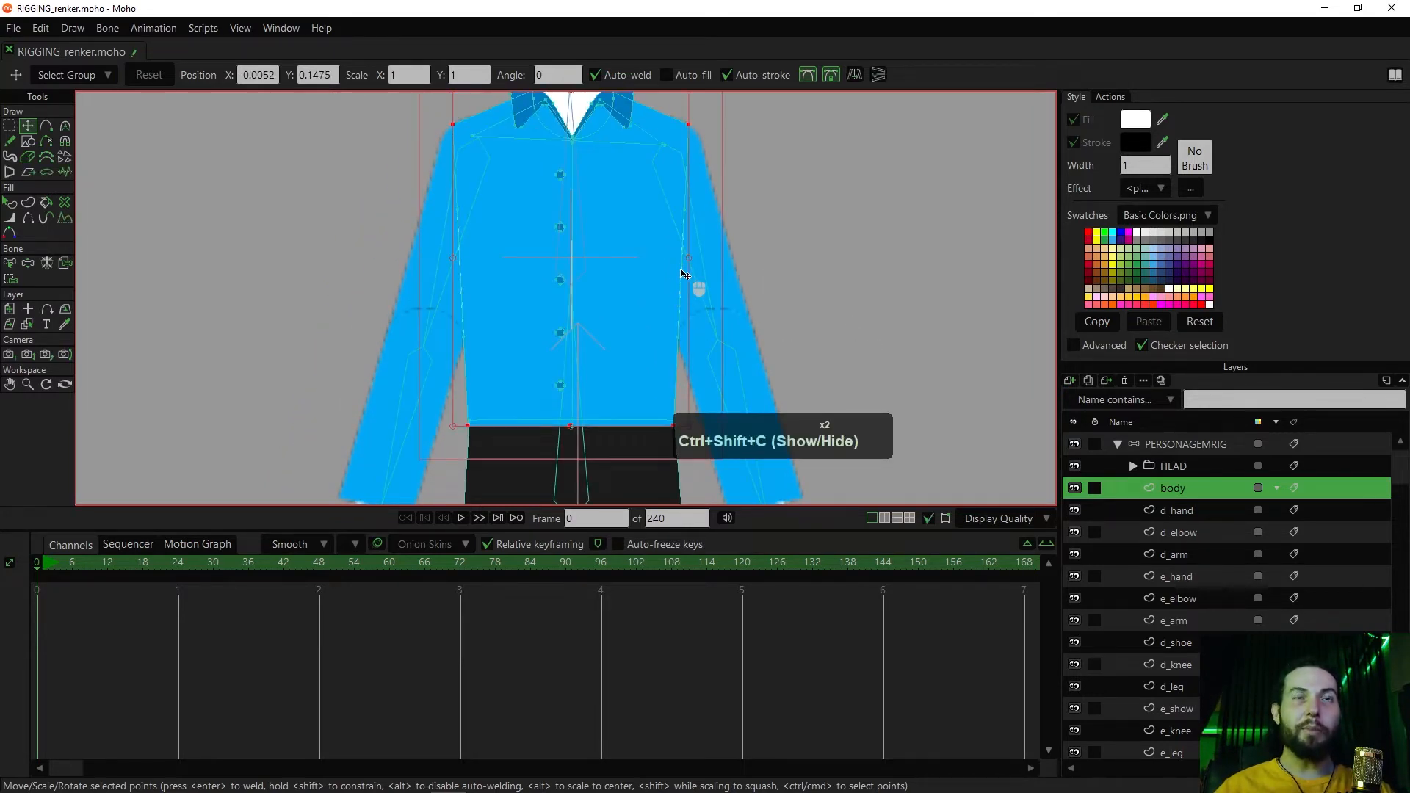
Select both end points of the light line on the right-hand side of the shirt and move the line inward
{"action": "scroll", "coordinate": [682, 273], "scroll_direction": "up", "scroll_amount": 5}
{"action": "key", "text": "g"}
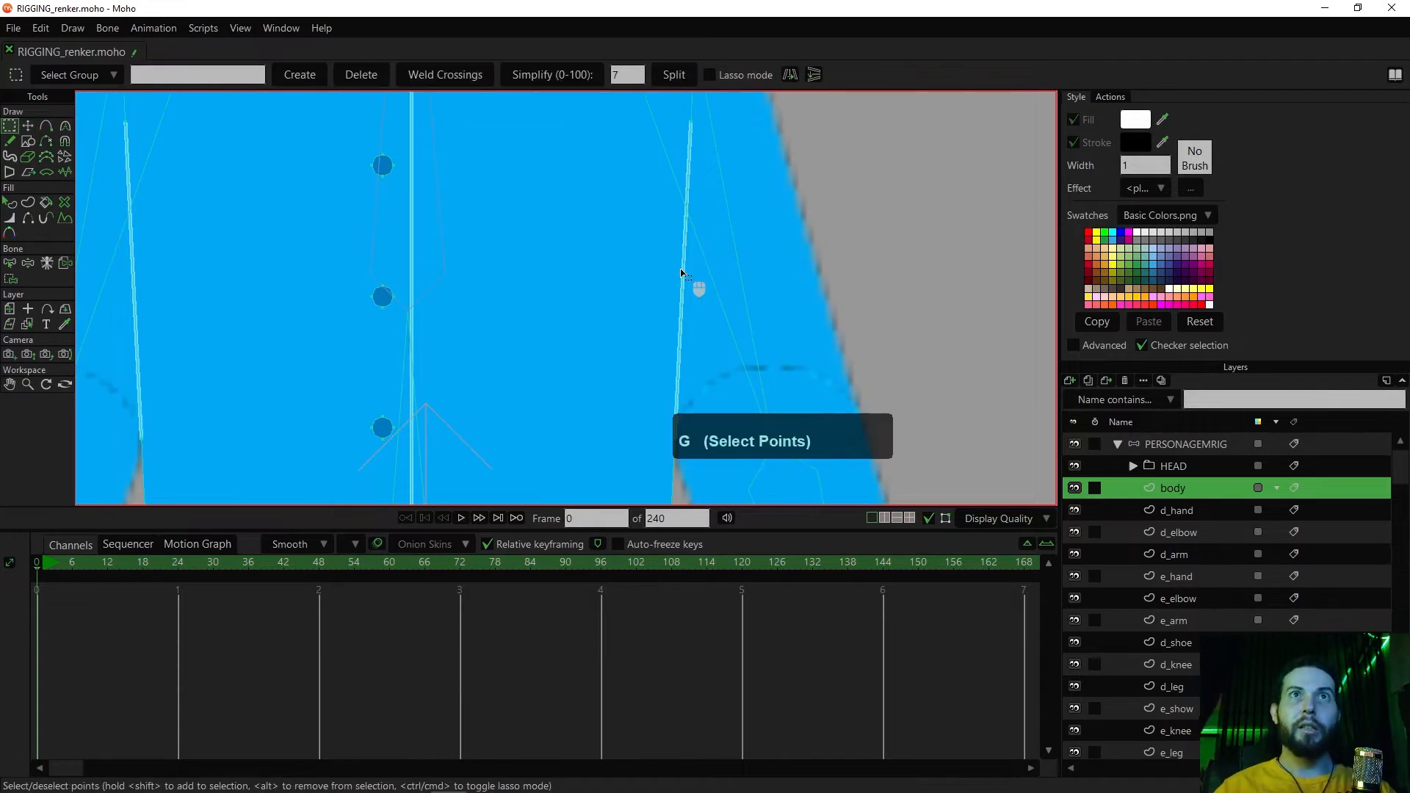
{"action": "left_click_drag", "start_coordinate": [725, 108], "coordinate": [633, 152]}
{"action": "left_click_drag", "start_coordinate": [637, 364], "coordinate": [663, 429]}
{"action": "scroll", "coordinate": [641, 363], "scroll_direction": "down", "scroll_amount": 1}
{"action": "key", "text": "t"}
{"action": "left_click_drag", "start_coordinate": [641, 363], "coordinate": [542, 326]}
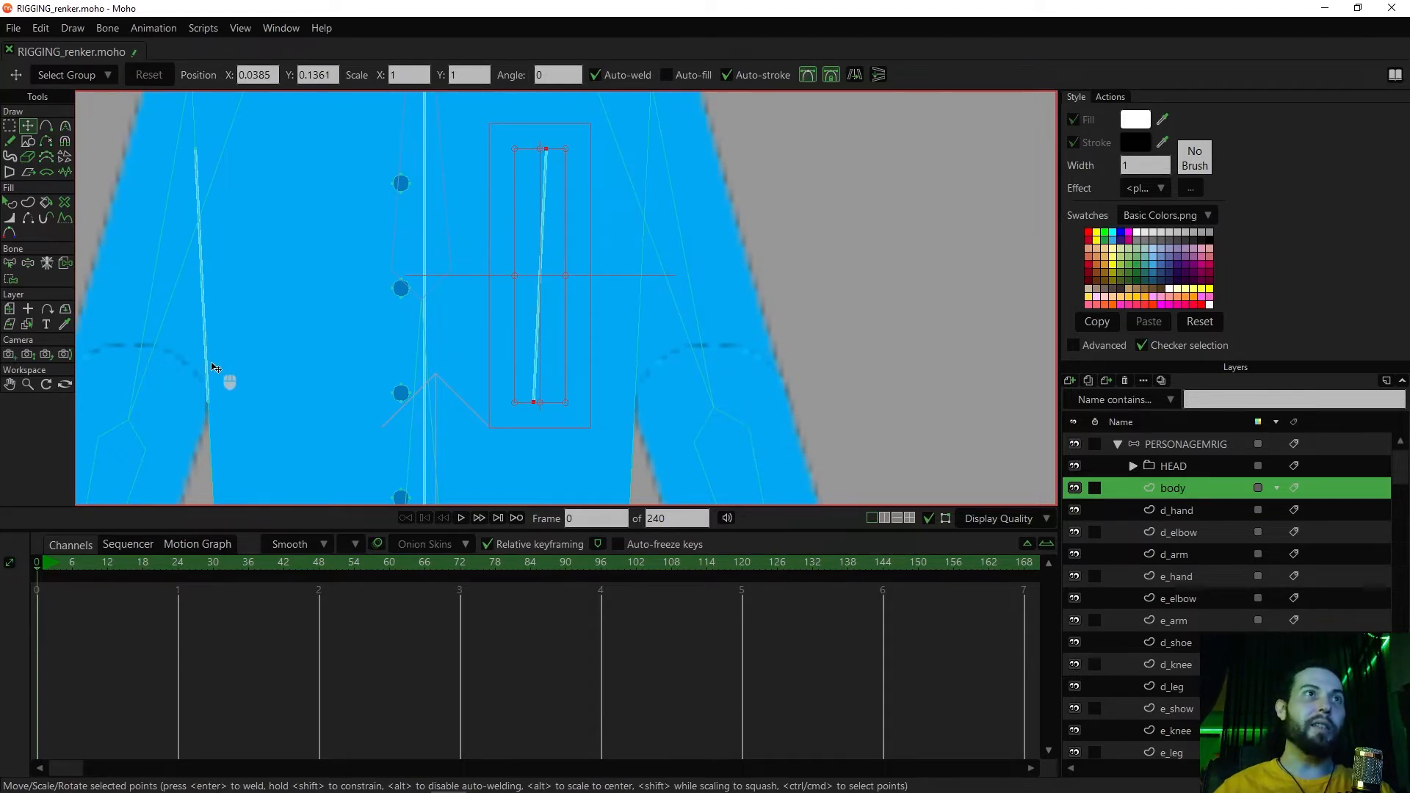
Select both end points of the left-hand light line, move it off the shirt's edge, and delete both side lines
{"action": "key", "text": "g"}
{"action": "left_click_drag", "start_coordinate": [249, 376], "coordinate": [194, 417]}
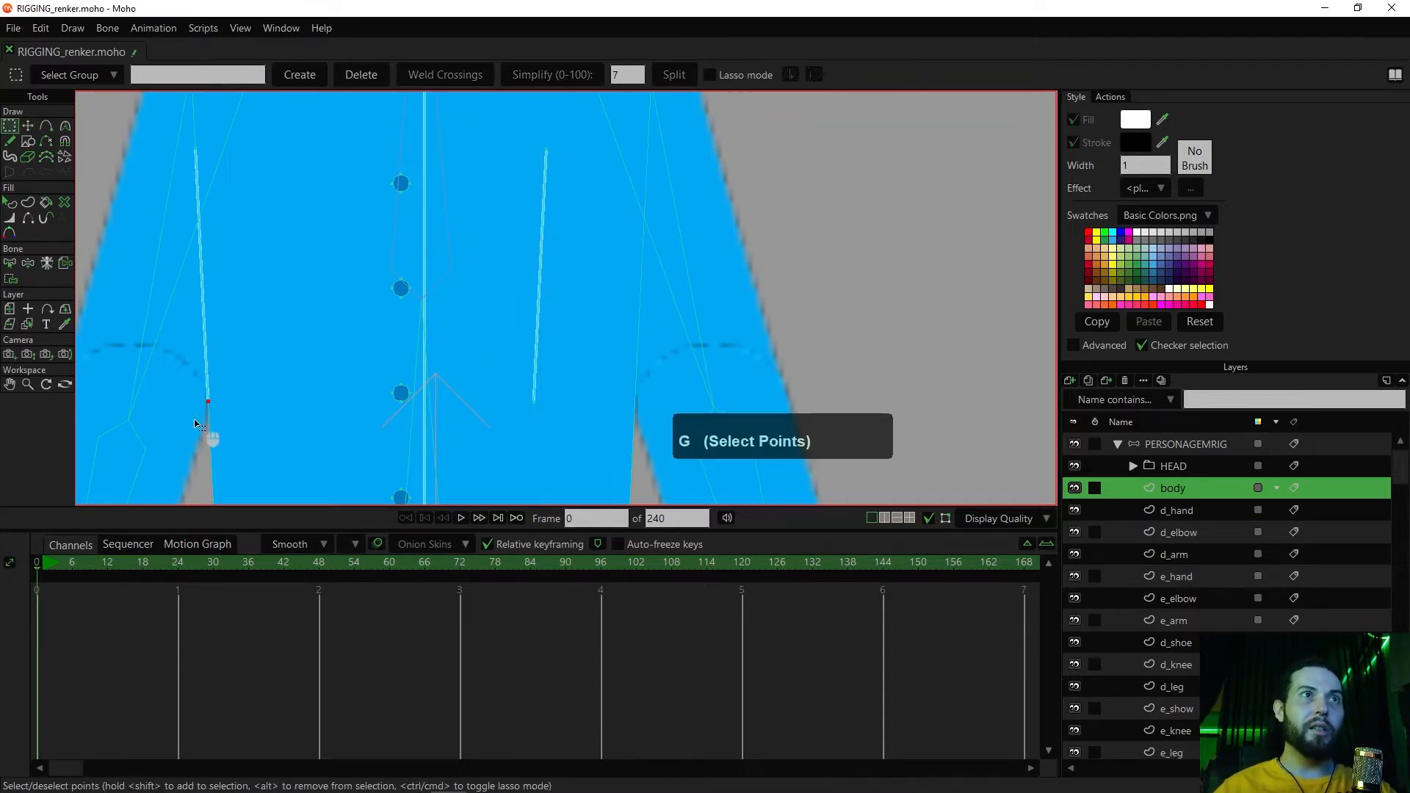
{"action": "left_click_drag", "start_coordinate": [268, 139], "coordinate": [180, 158]}
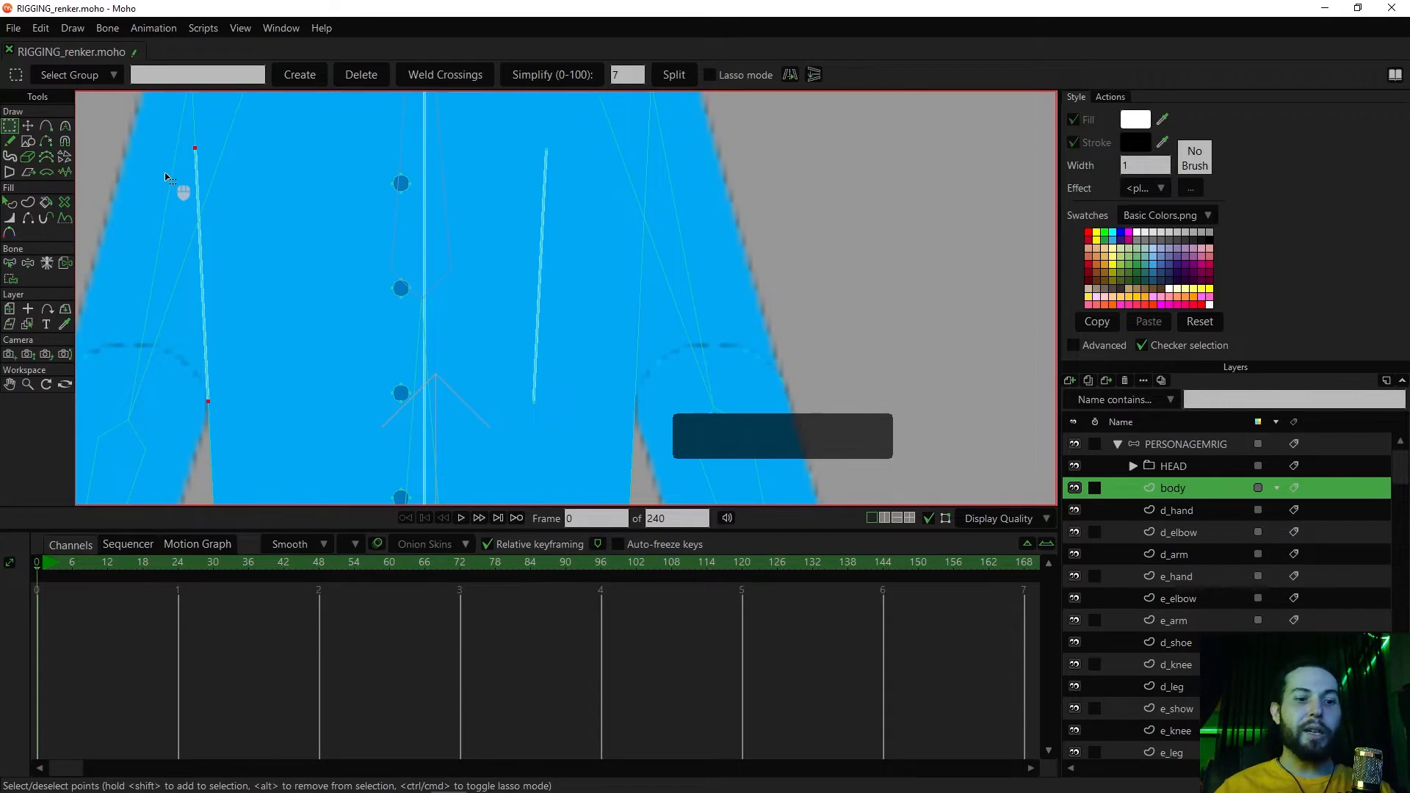
{"action": "key", "text": "t"}
{"action": "left_click_drag", "start_coordinate": [211, 264], "coordinate": [542, 262]}
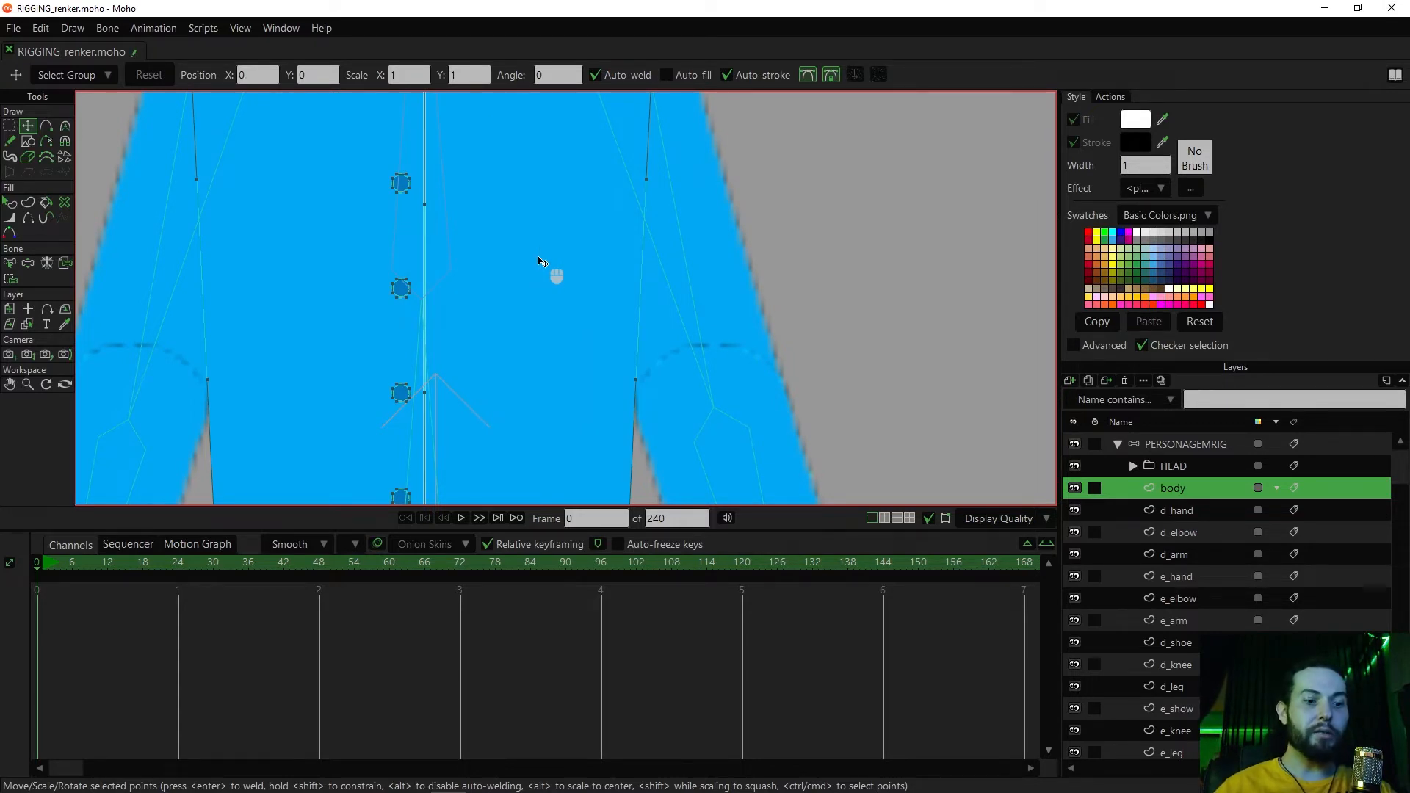
Add an upper and a lower point to the body outline on each side of the torso
{"action": "key", "text": "a"}
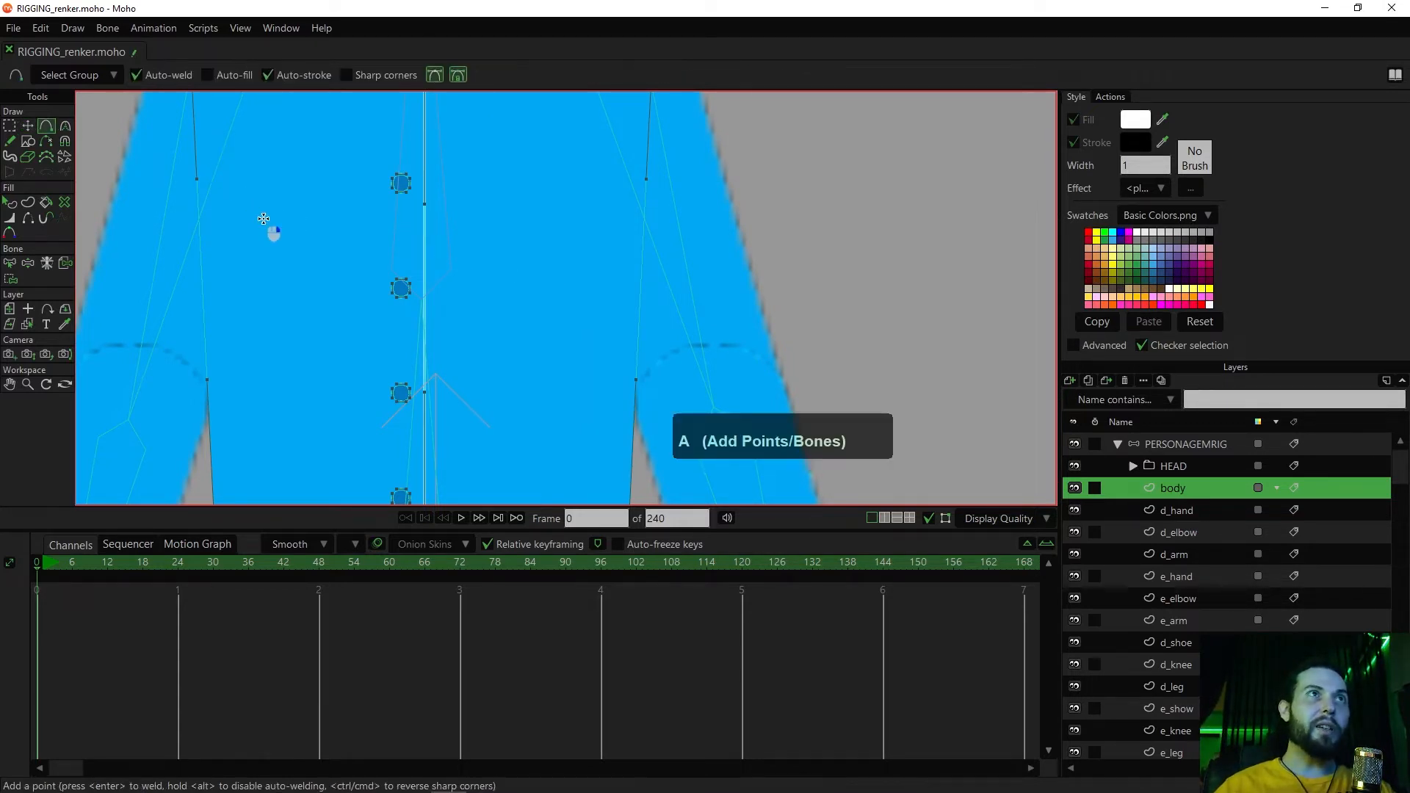
{"action": "left_click_drag", "start_coordinate": [224, 149], "coordinate": [305, 188]}
{"action": "left_click", "coordinate": [274, 140]}
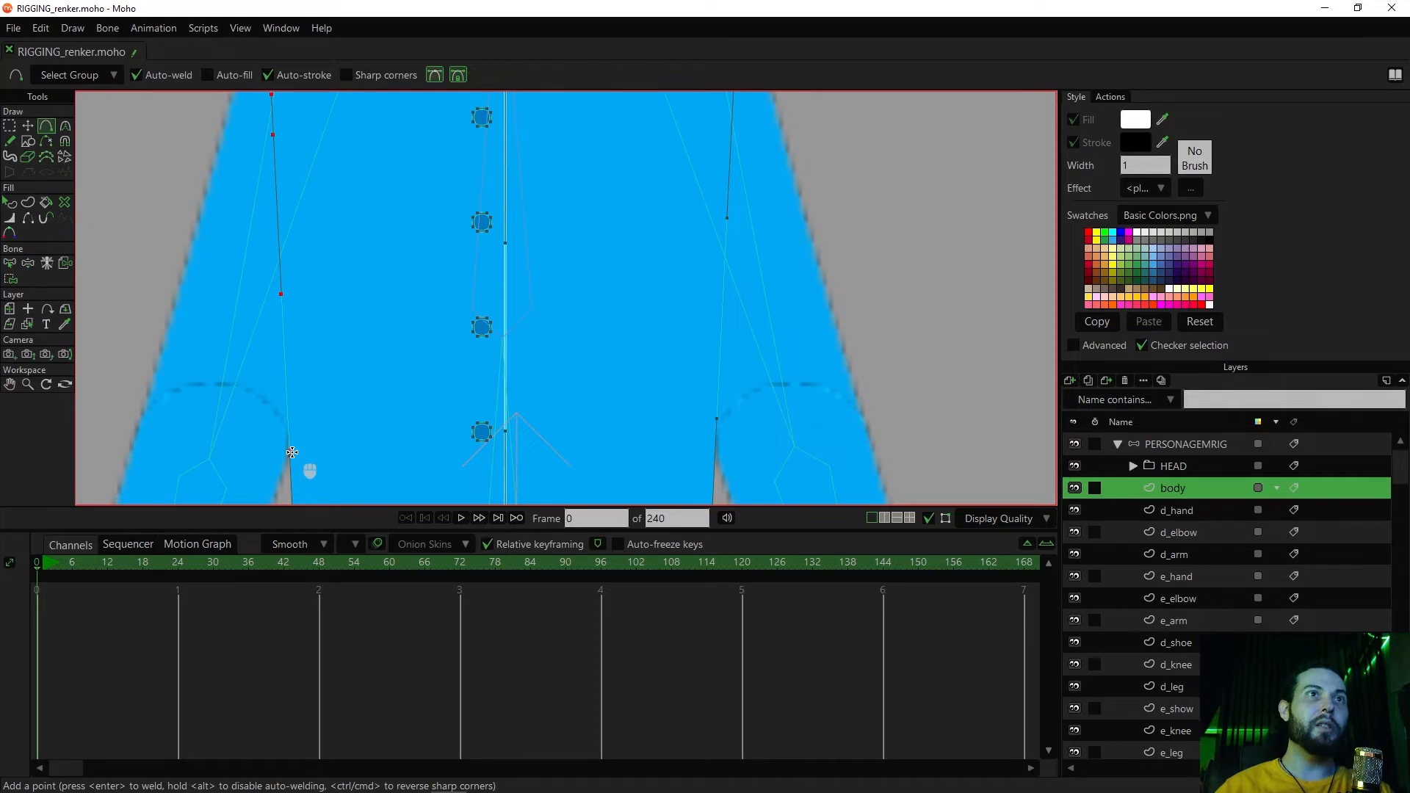
{"action": "left_click", "coordinate": [291, 452]}
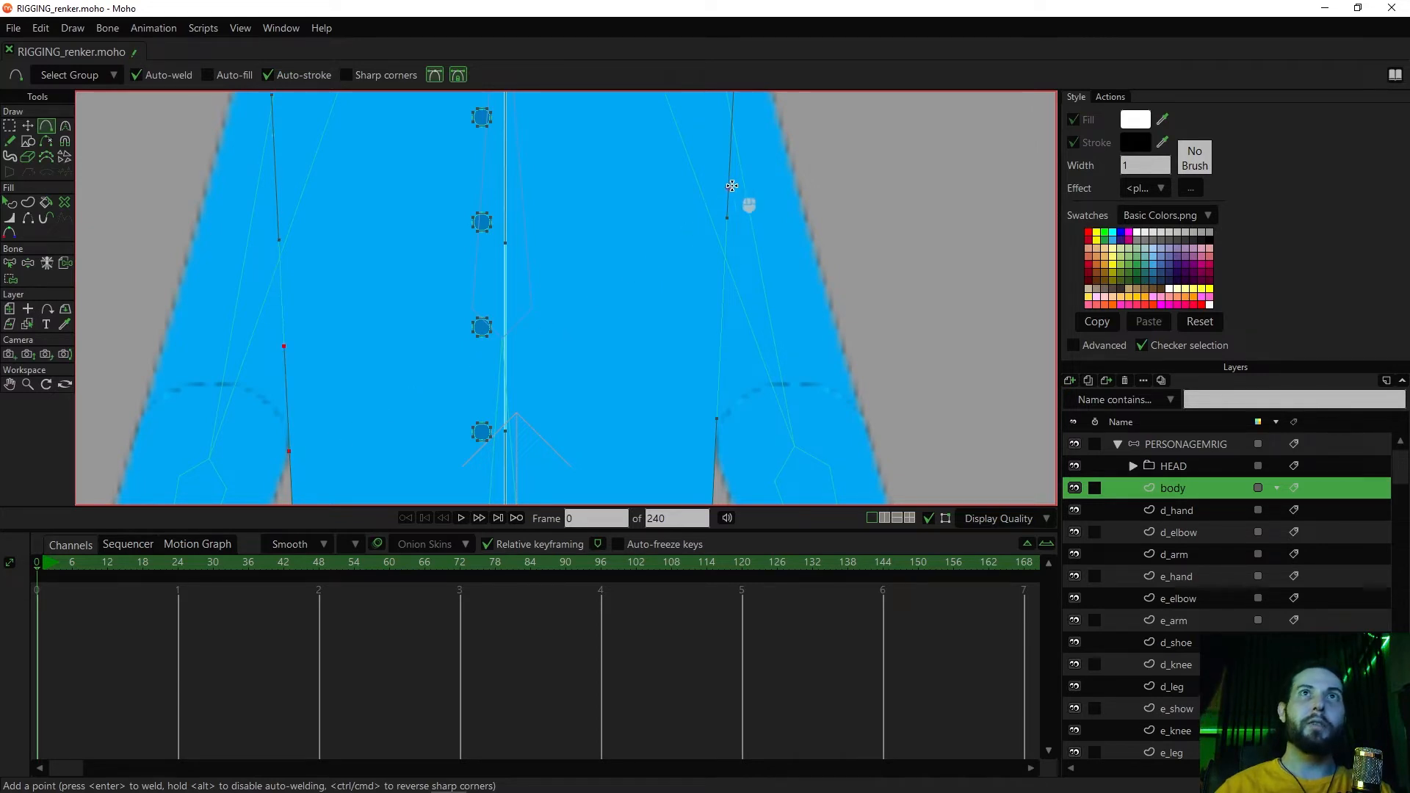
{"action": "left_click", "coordinate": [733, 128]}
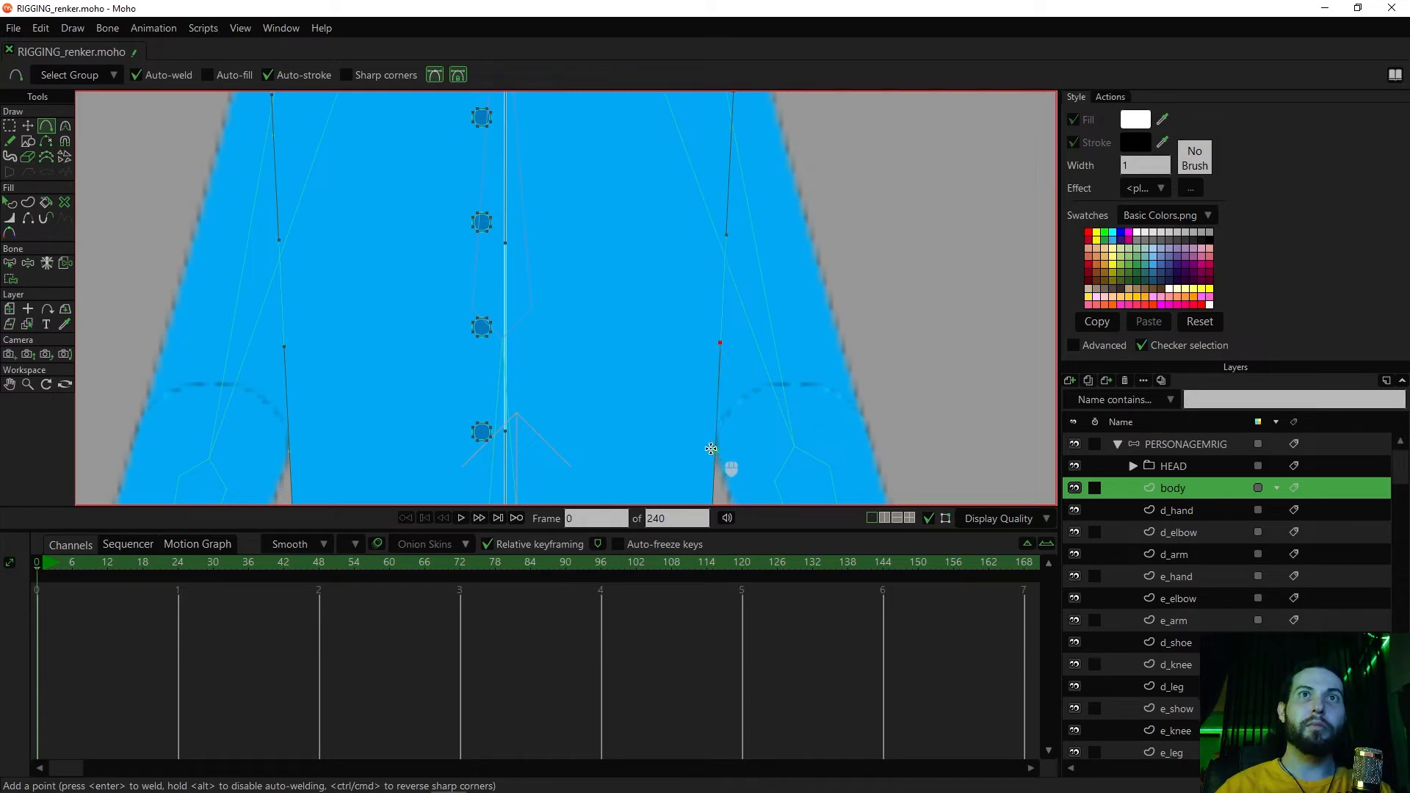
{"action": "scroll", "coordinate": [671, 383], "scroll_direction": "down", "scroll_amount": 2}
{"action": "scroll", "coordinate": [642, 342], "scroll_direction": "down", "scroll_amount": 2}
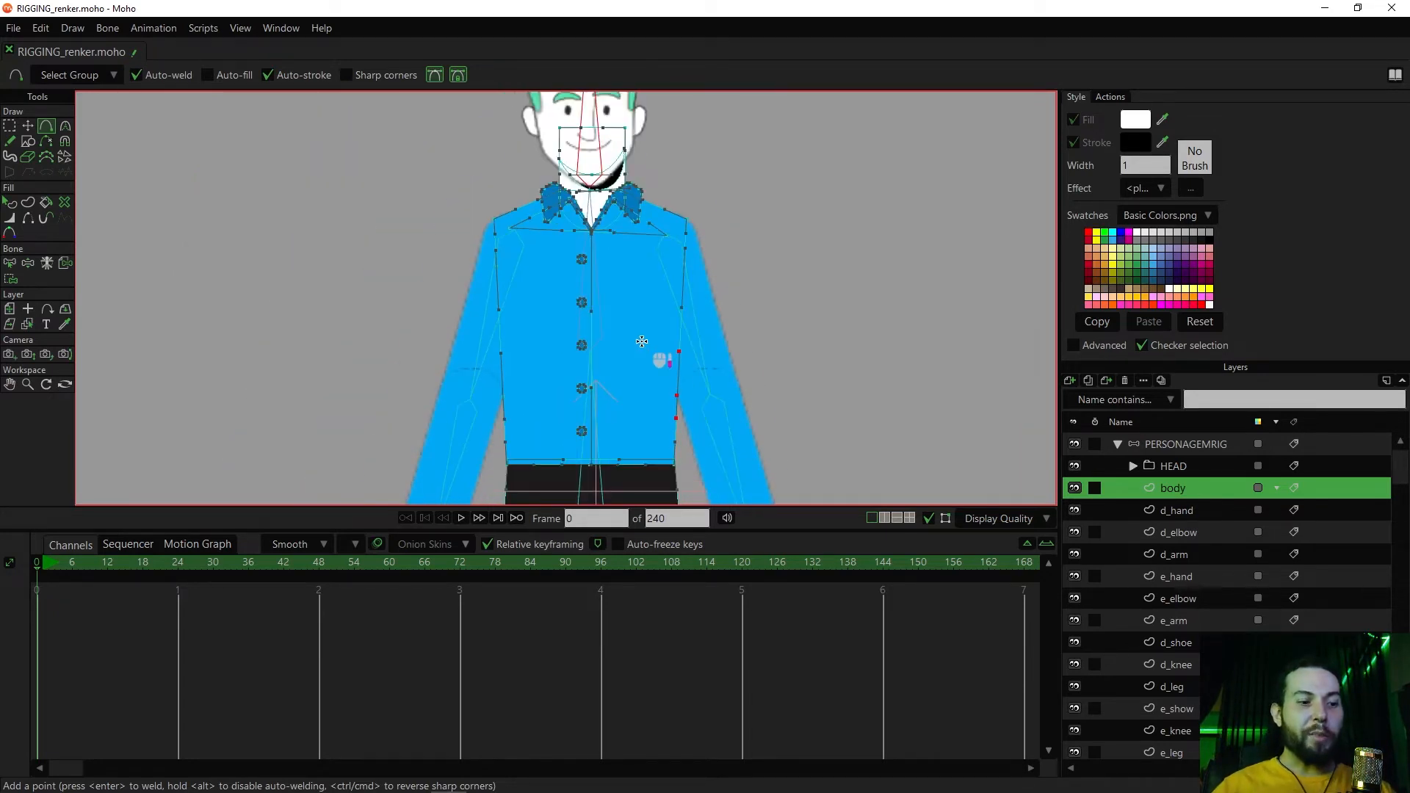
Select the upper torso bone and bind the upper side point on the torso's right-hand edge to it
{"action": "key", "text": "z"}
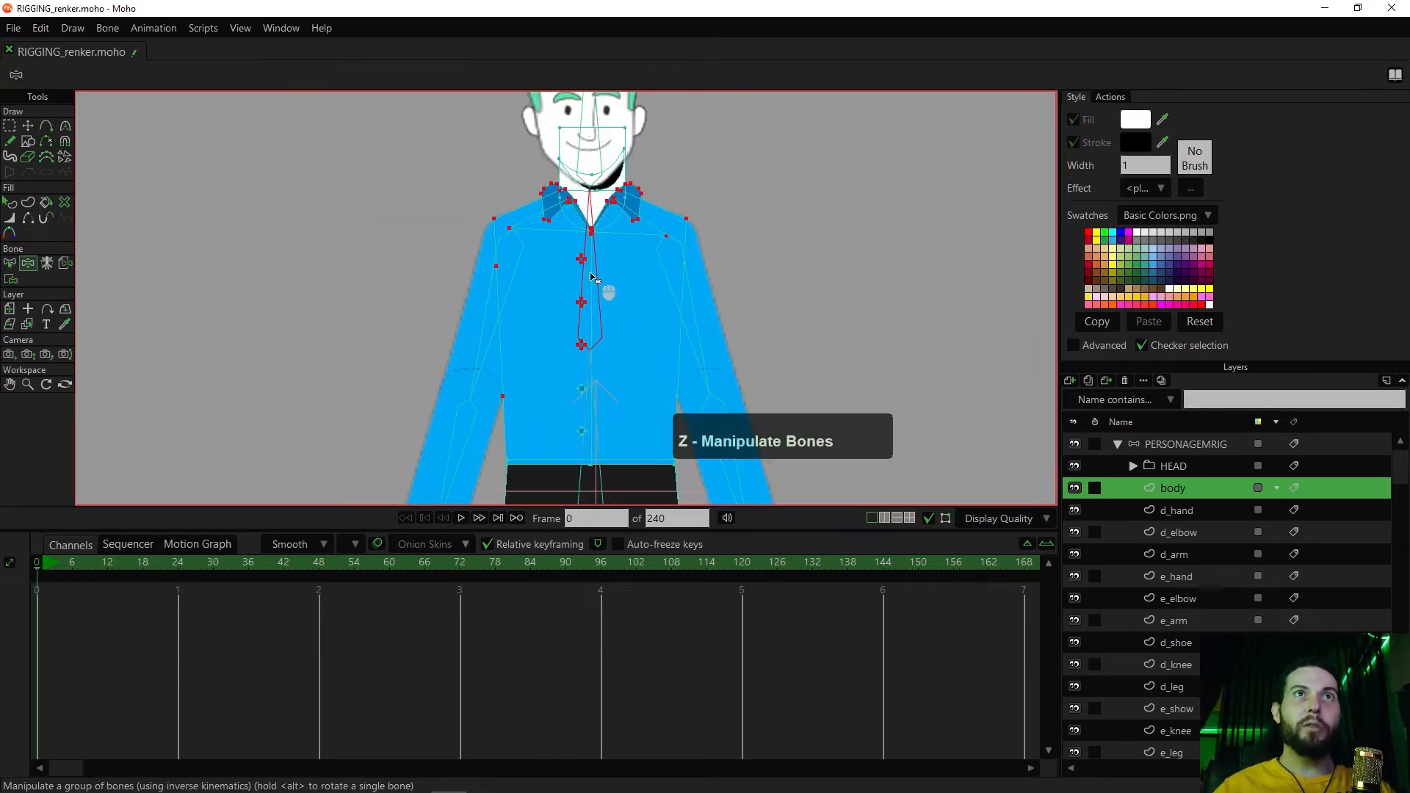
{"action": "mouse_move", "coordinate": [595, 273]}
{"action": "left_mouse_down"}
{"action": "mouse_move", "coordinate": [629, 305]}
{"action": "mouse_move", "coordinate": [580, 293]}
{"action": "mouse_move", "coordinate": [595, 286]}
{"action": "left_mouse_up"}
{"action": "key", "text": "g"}
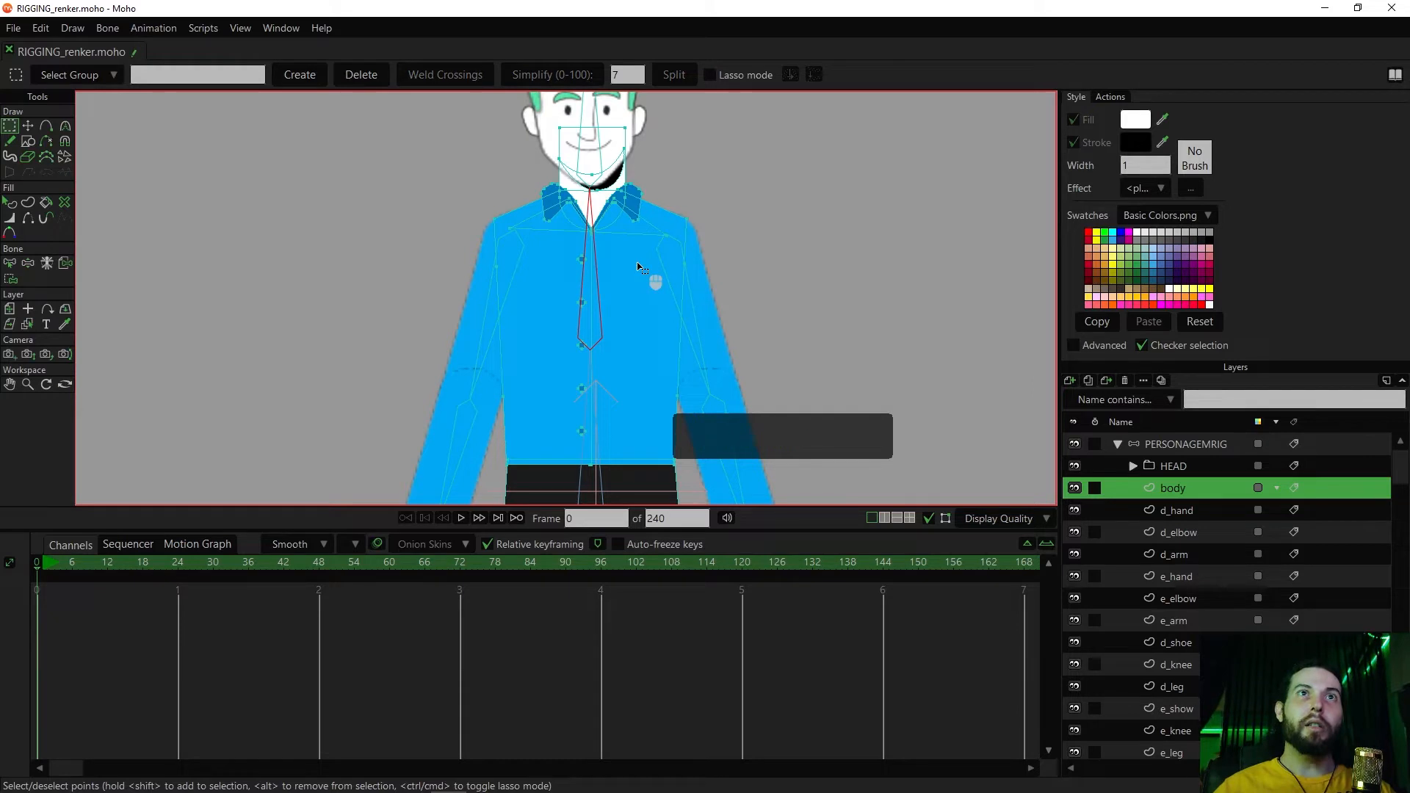
{"action": "key", "text": "i"}
{"action": "scroll", "coordinate": [650, 290], "scroll_direction": "up", "scroll_amount": 3}
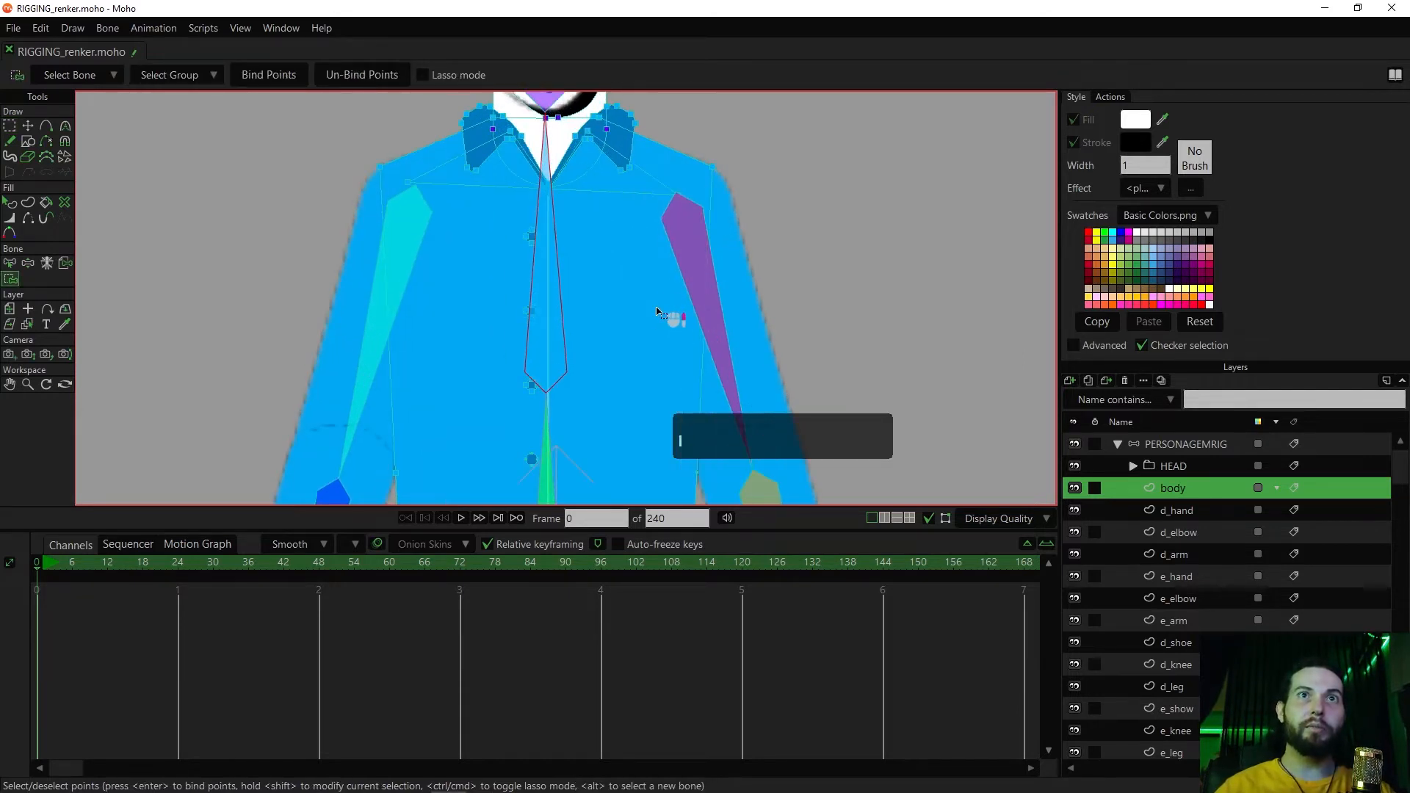
{"action": "scroll", "coordinate": [653, 296], "scroll_direction": "down", "scroll_amount": 2}
{"action": "key", "text": "shift"}
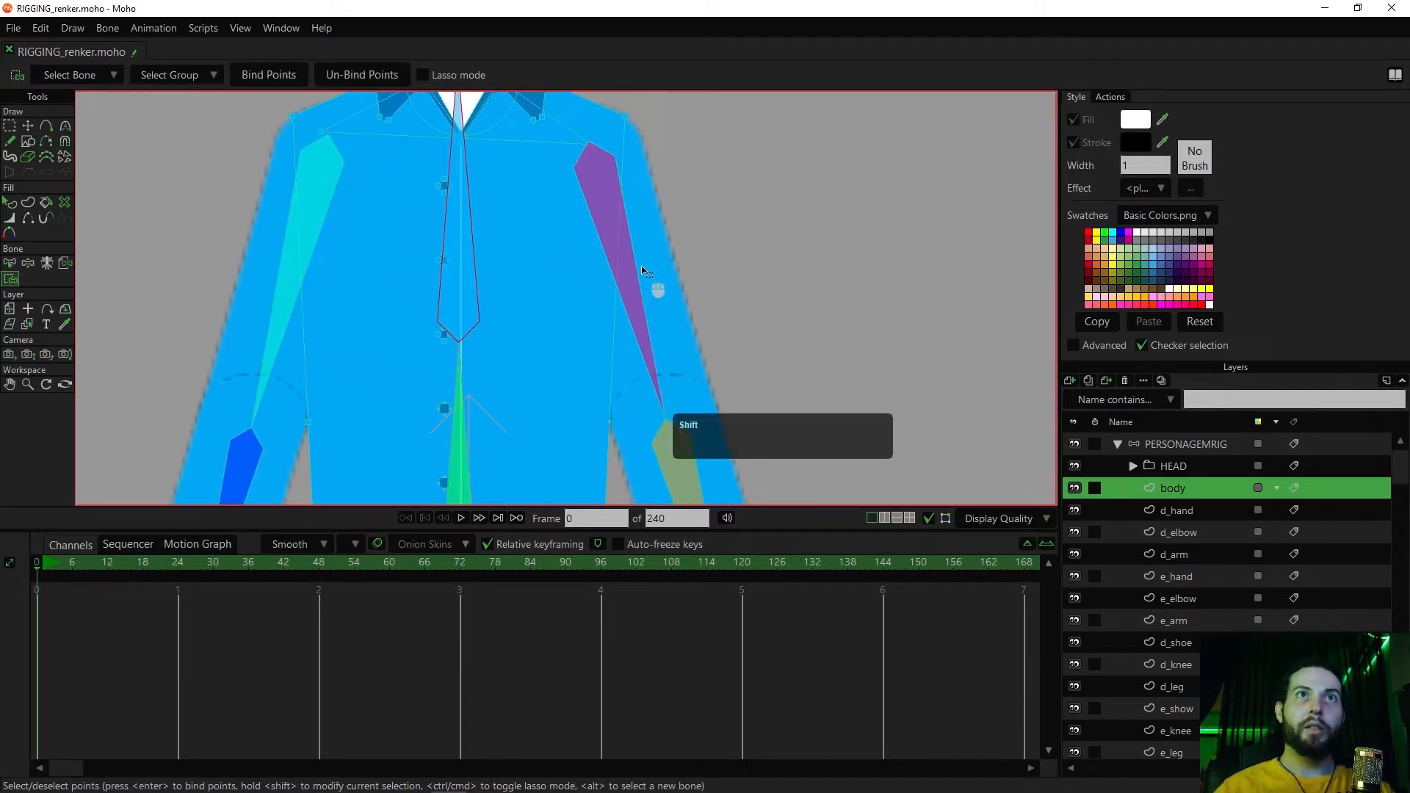
{"action": "scroll", "coordinate": [589, 302], "scroll_direction": "up", "scroll_amount": 1}
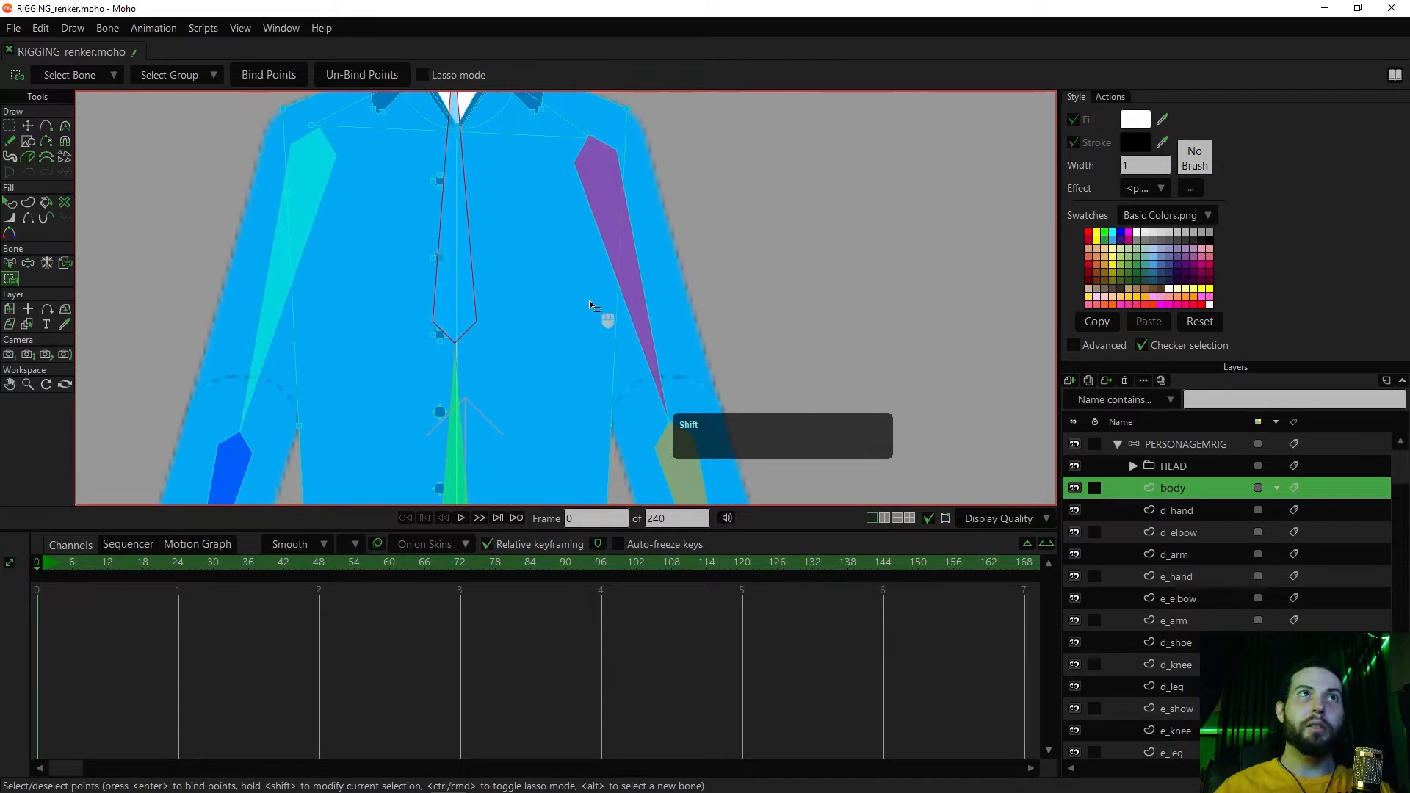
{"action": "left_click_drag", "start_coordinate": [661, 174], "coordinate": [589, 215]}
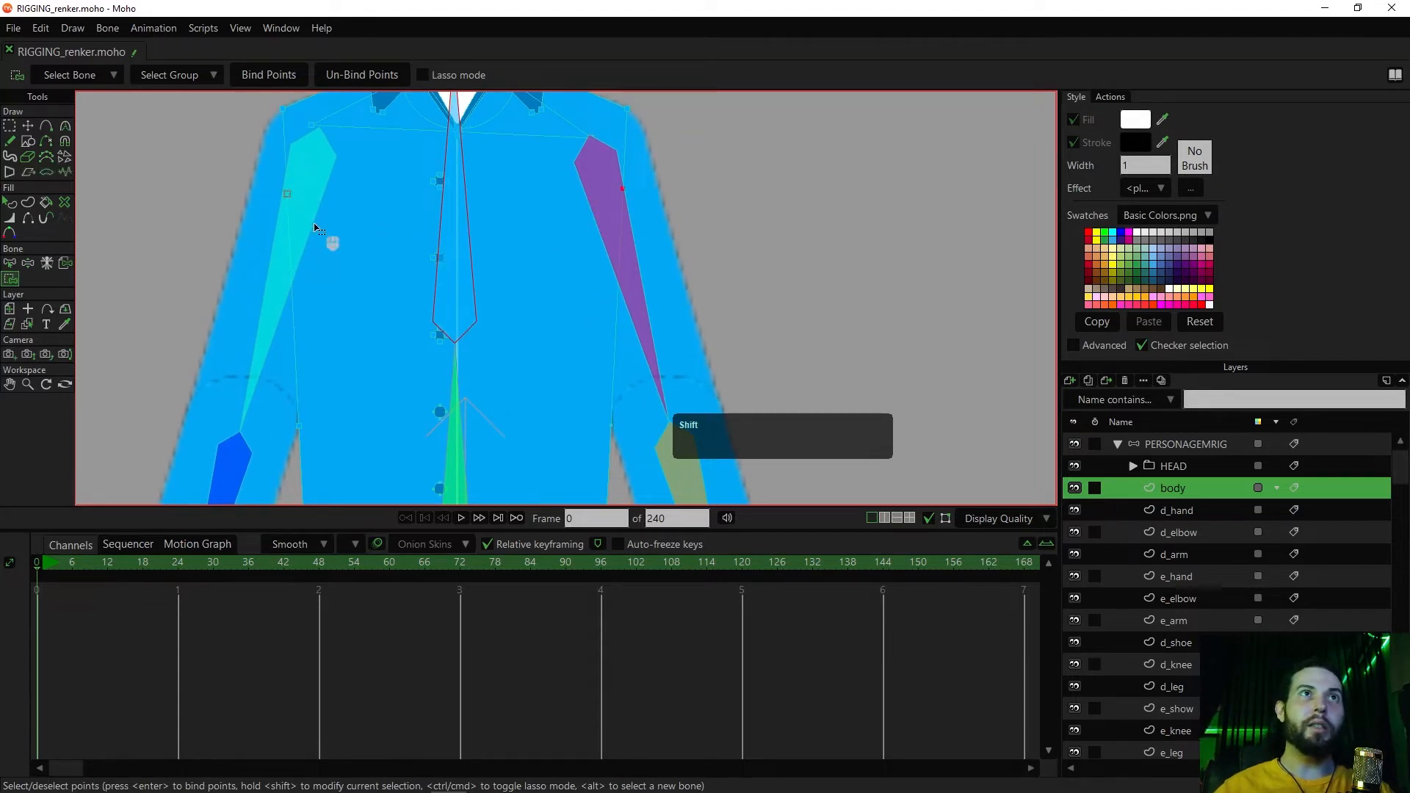
Try rotating the upper torso bone to test the upper side points, and undo the rotation
{"action": "key", "text": "z"}
{"action": "left_click_drag", "start_coordinate": [471, 213], "coordinate": [488, 237]}
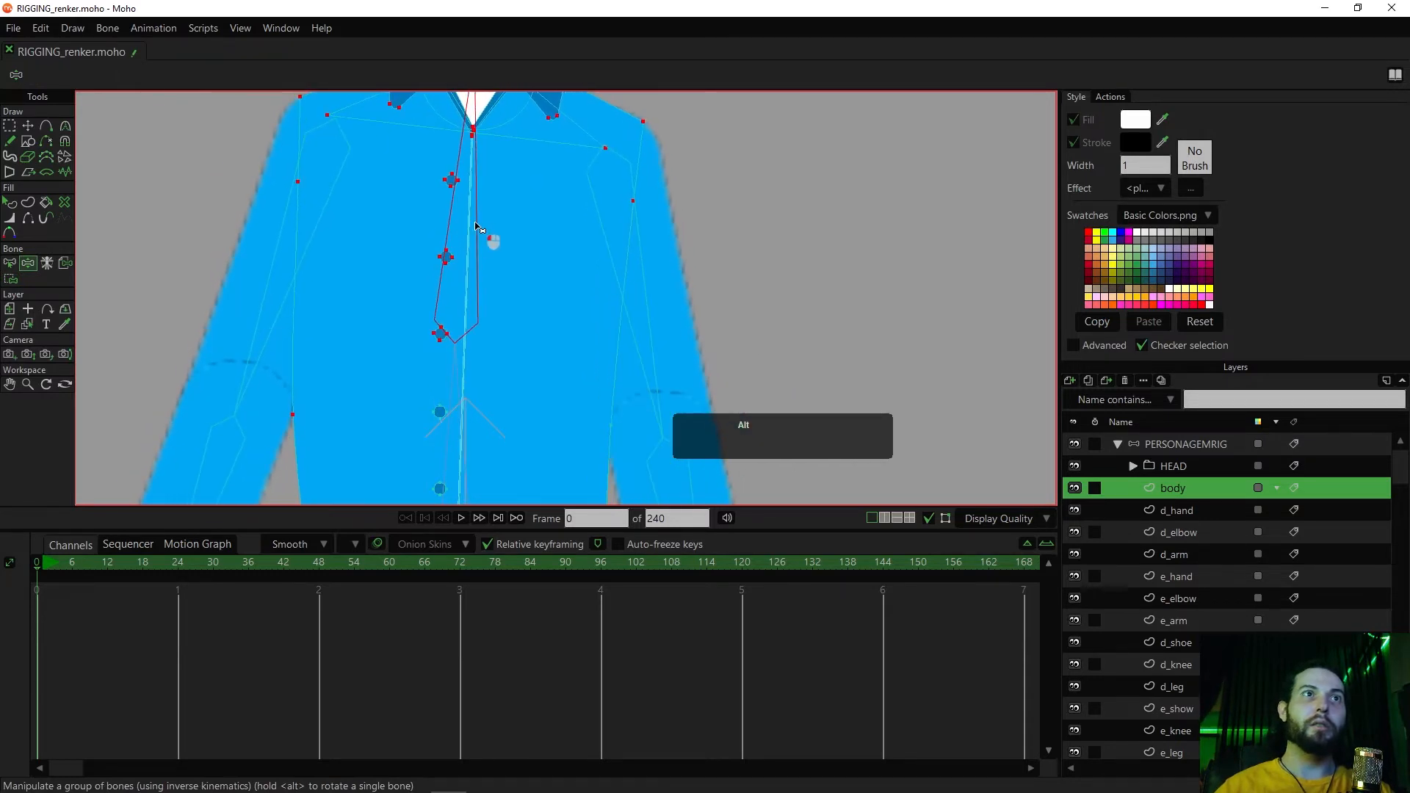
{"action": "key", "text": "ctrl+z"}
Unbind the lower side point on the torso's left-hand edge from the upper torso bone
{"action": "key", "text": "g"}
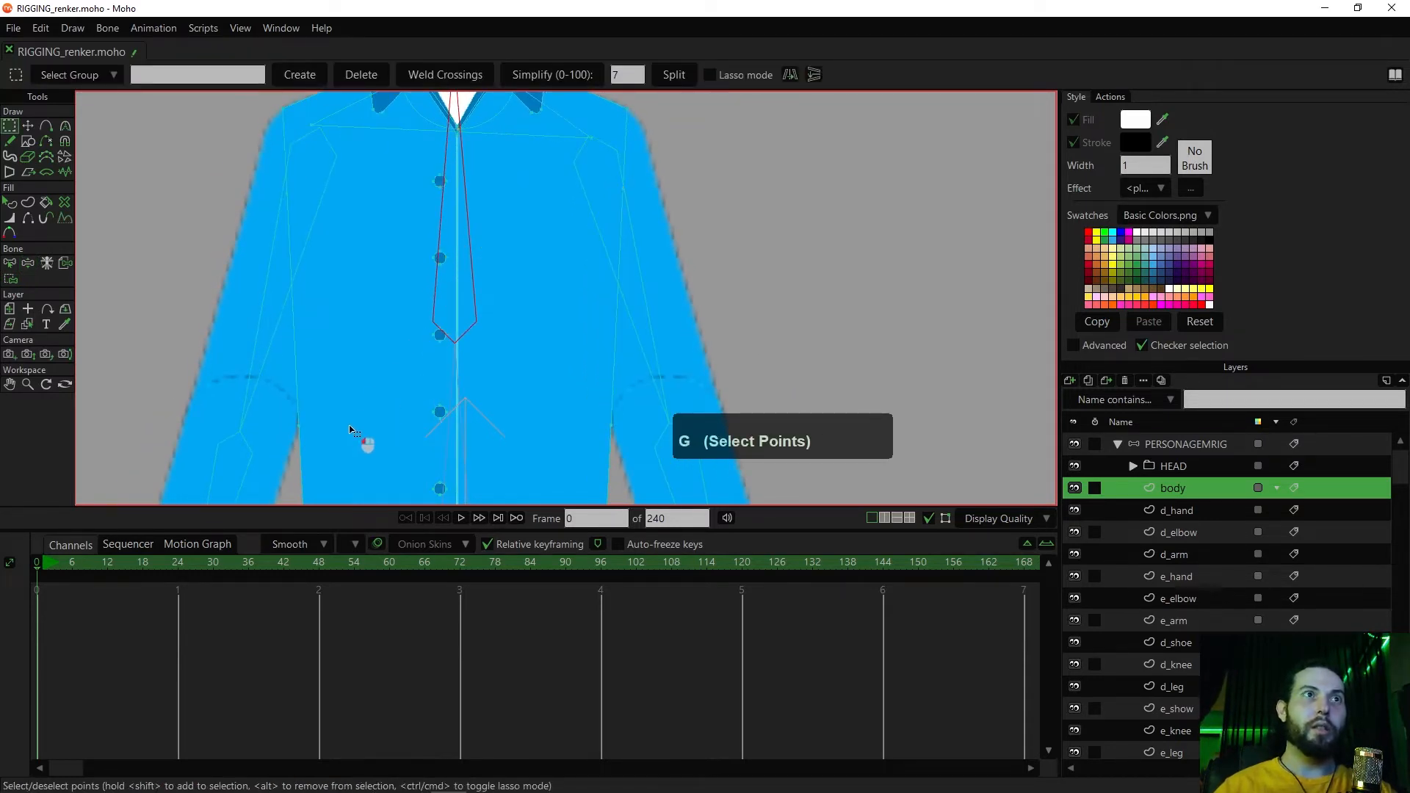
{"action": "key", "text": "i"}
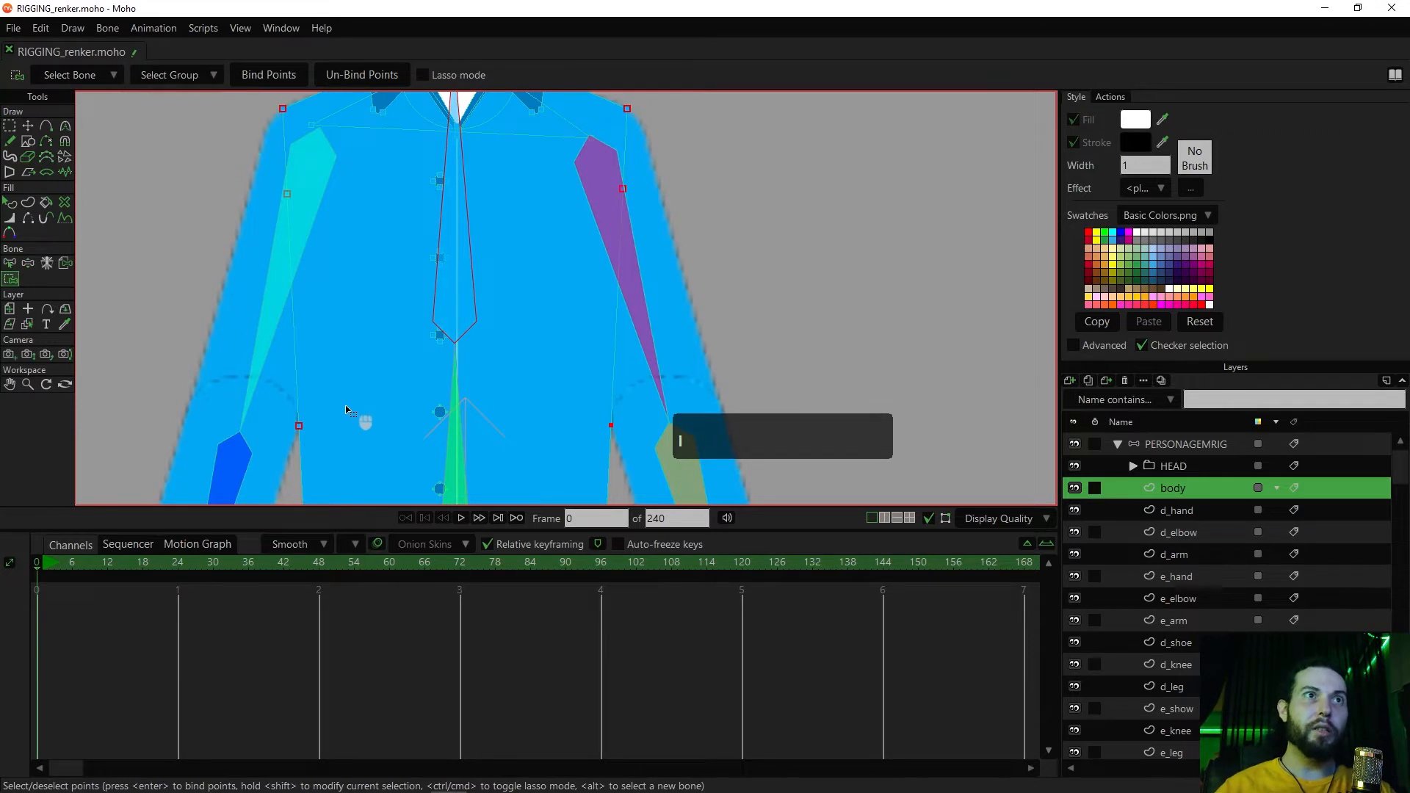
{"action": "left_click_drag", "start_coordinate": [362, 428], "coordinate": [451, 314]}
{"action": "left_click", "coordinate": [398, 314]}
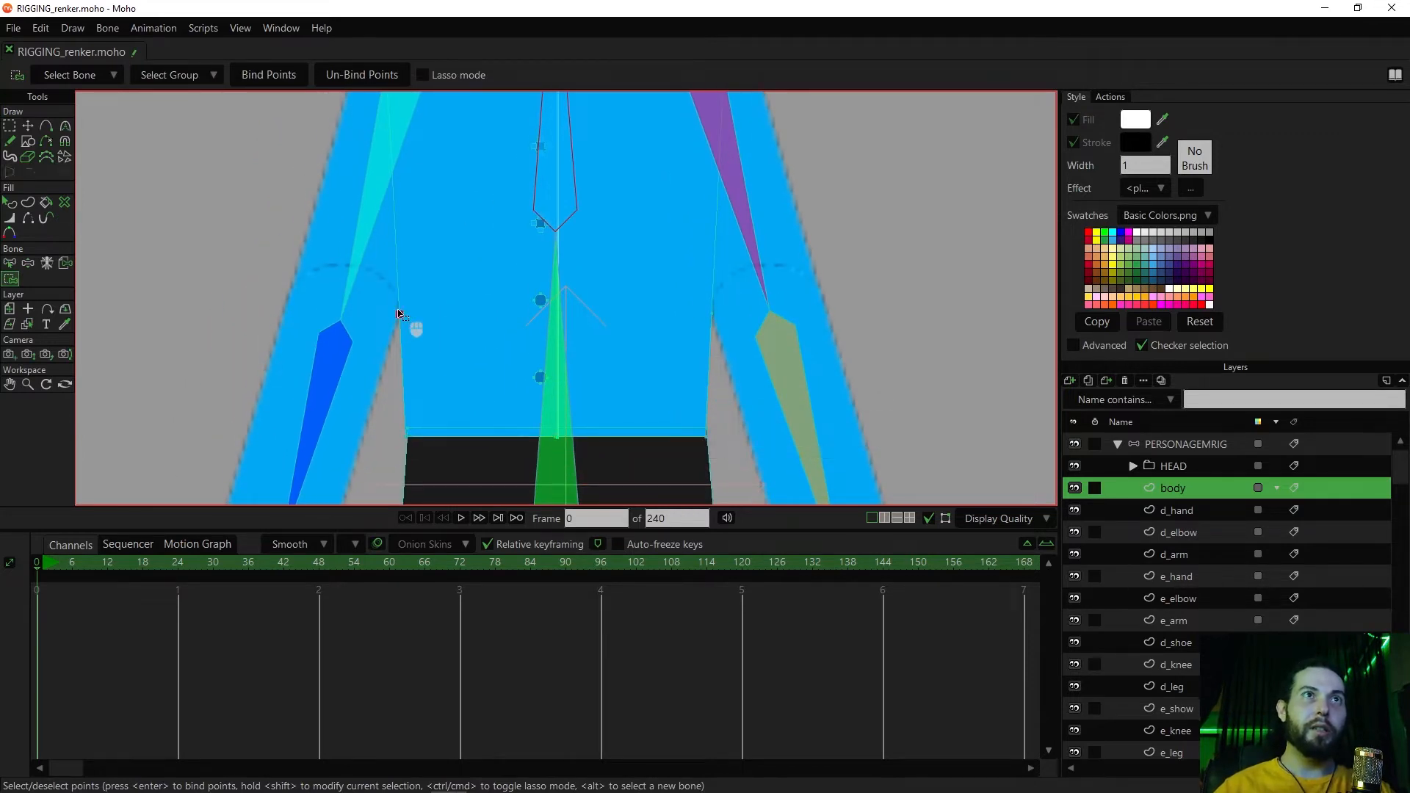
{"action": "left_click", "coordinate": [363, 77]}
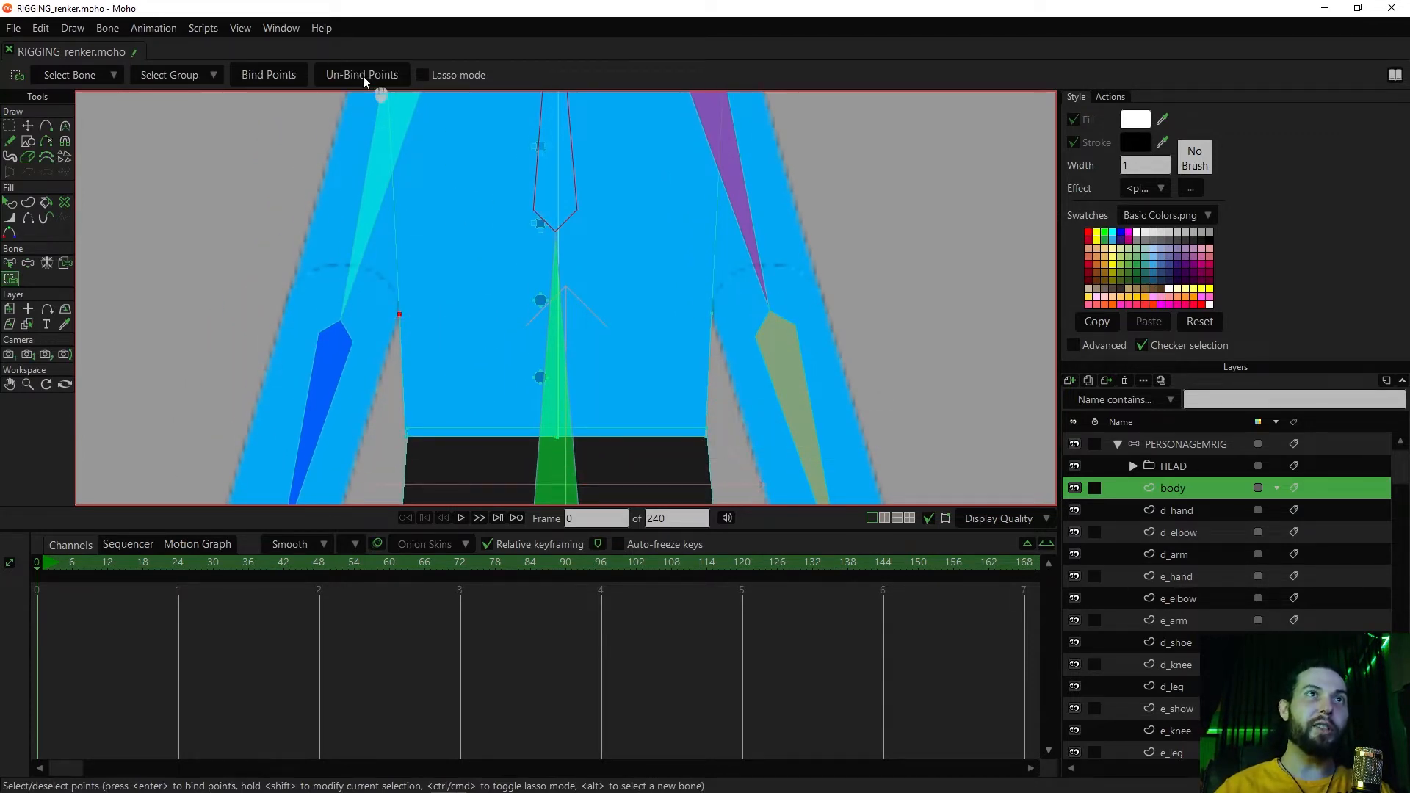
Try rotating the upper torso bone to test the side points of the body outline
{"action": "scroll", "coordinate": [462, 226], "scroll_direction": "down", "scroll_amount": 2}
{"action": "left_click_drag", "start_coordinate": [461, 226], "coordinate": [439, 257]}
{"action": "key", "text": "z"}
{"action": "left_click_drag", "start_coordinate": [508, 173], "coordinate": [504, 211]}
{"action": "left_click_drag", "start_coordinate": [509, 213], "coordinate": [512, 213]}
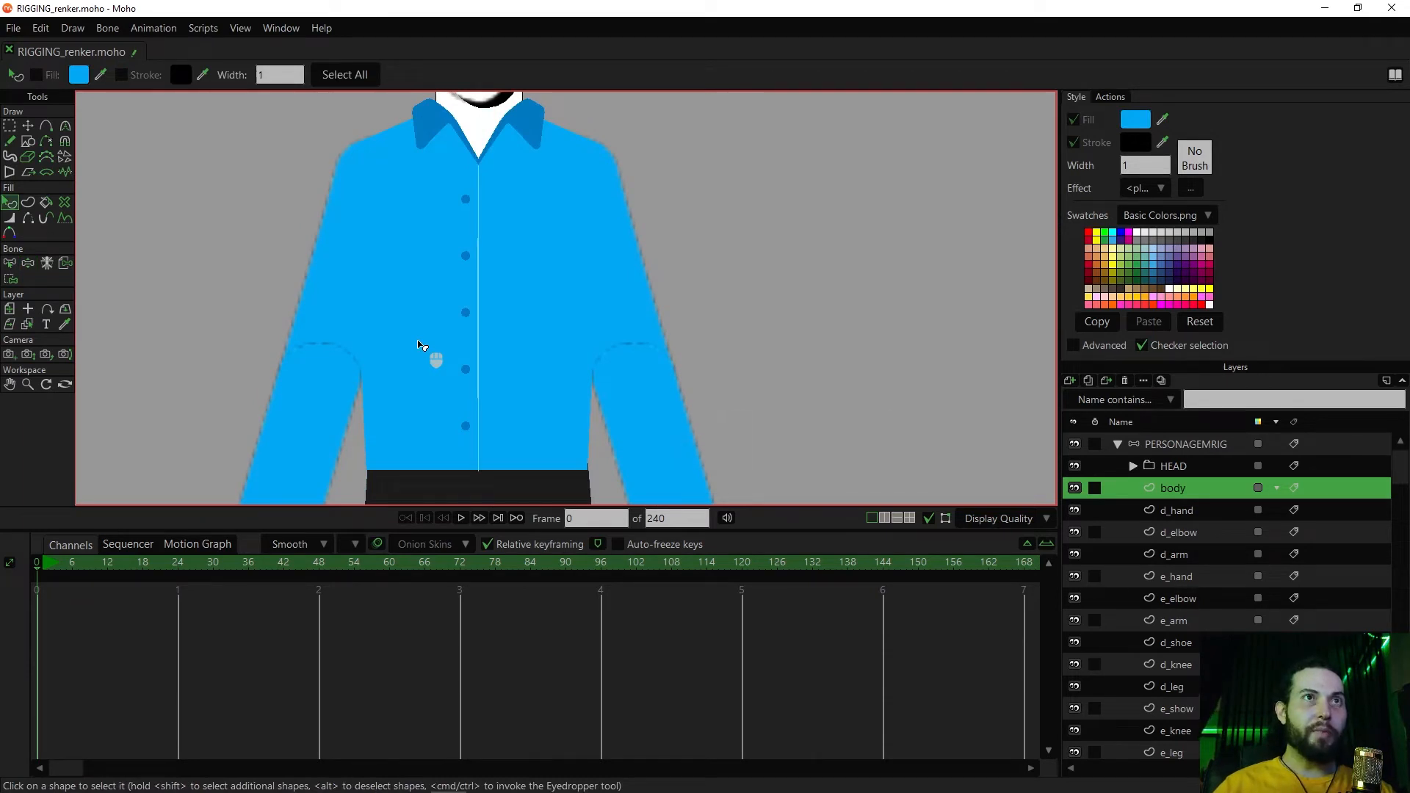
Give the torso shape on the body layer a light cyan stroke with colour 6BFFFA
{"action": "key", "text": "alt"}
{"action": "key", "text": "alt"}
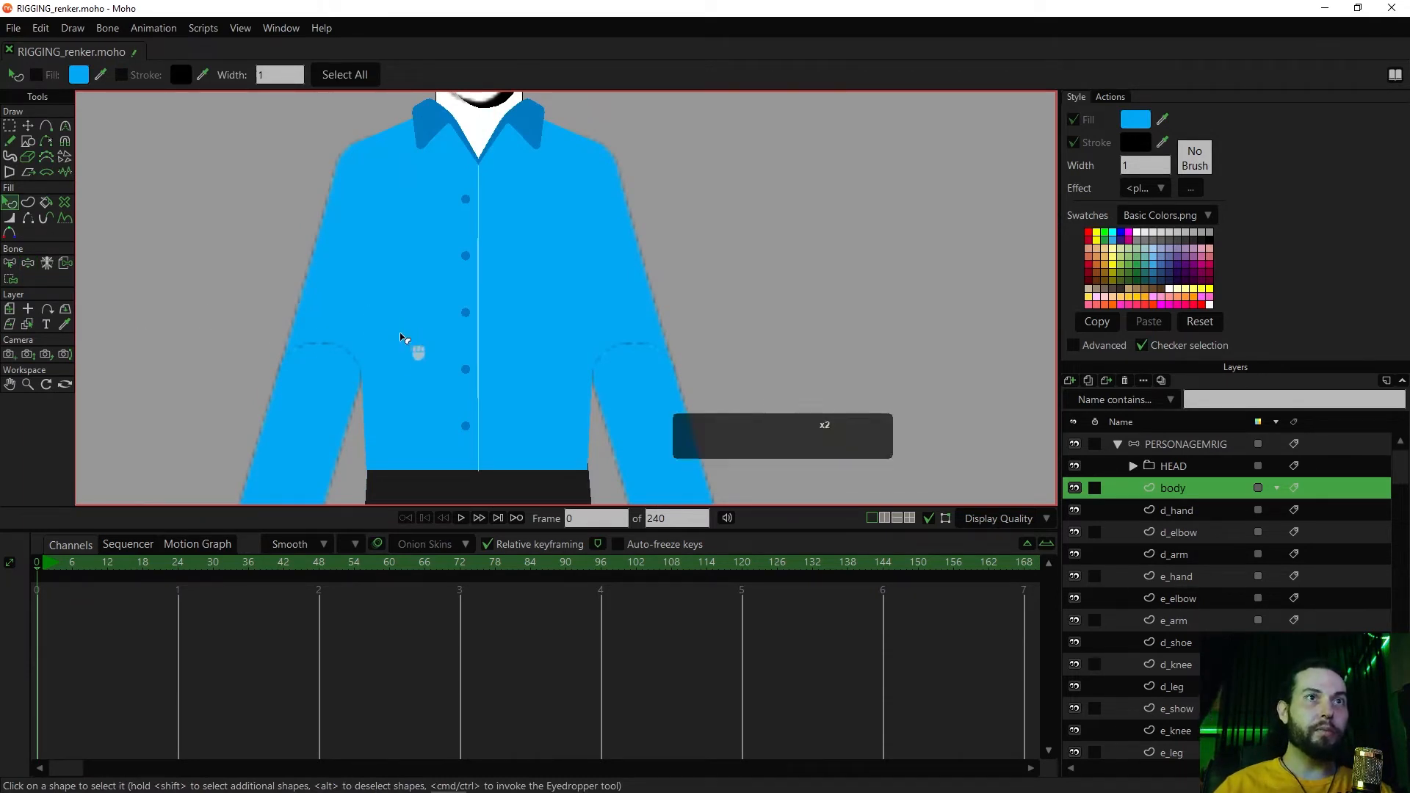
{"action": "key", "text": "ctrl+shift+c"}
{"action": "left_click", "coordinate": [403, 338]}
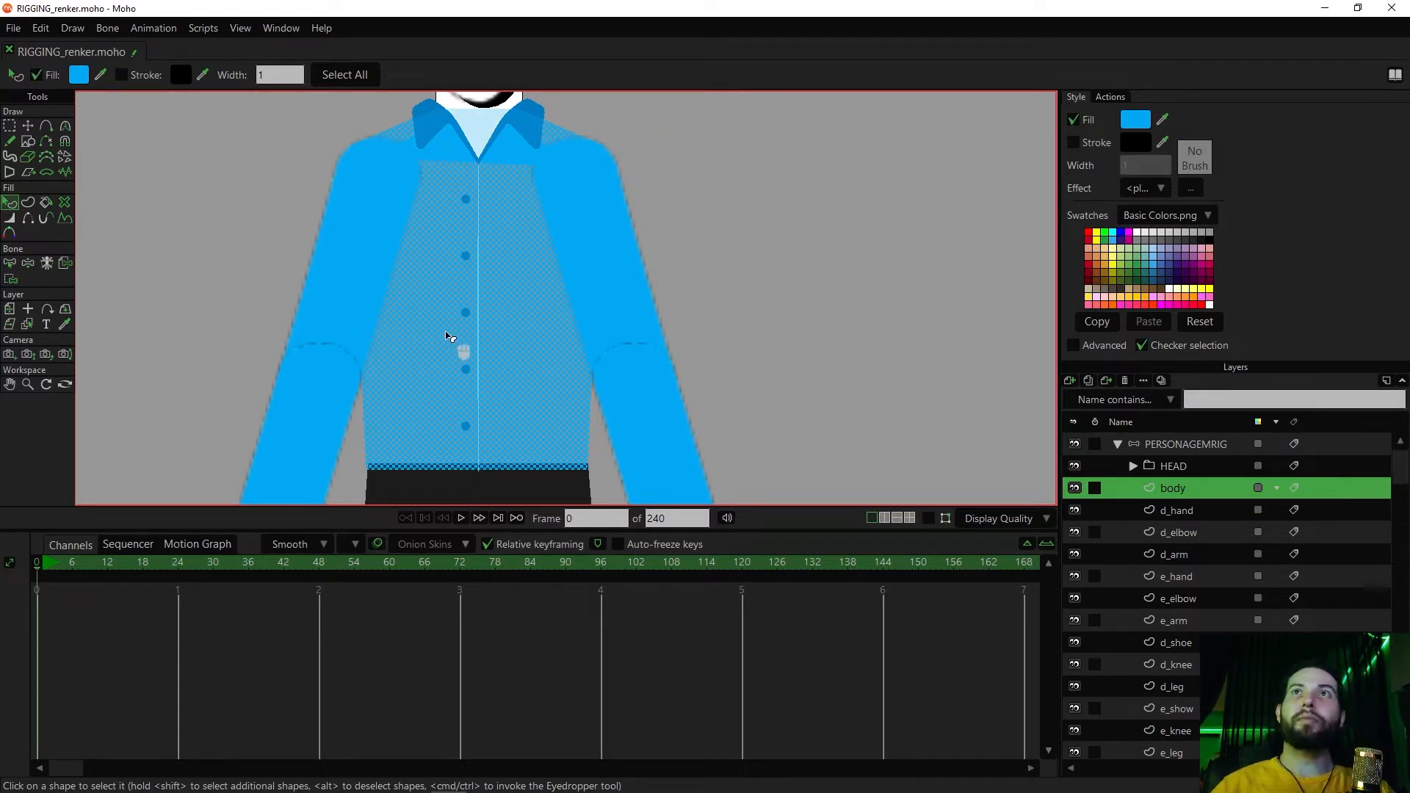
{"action": "left_click", "coordinate": [1074, 144]}
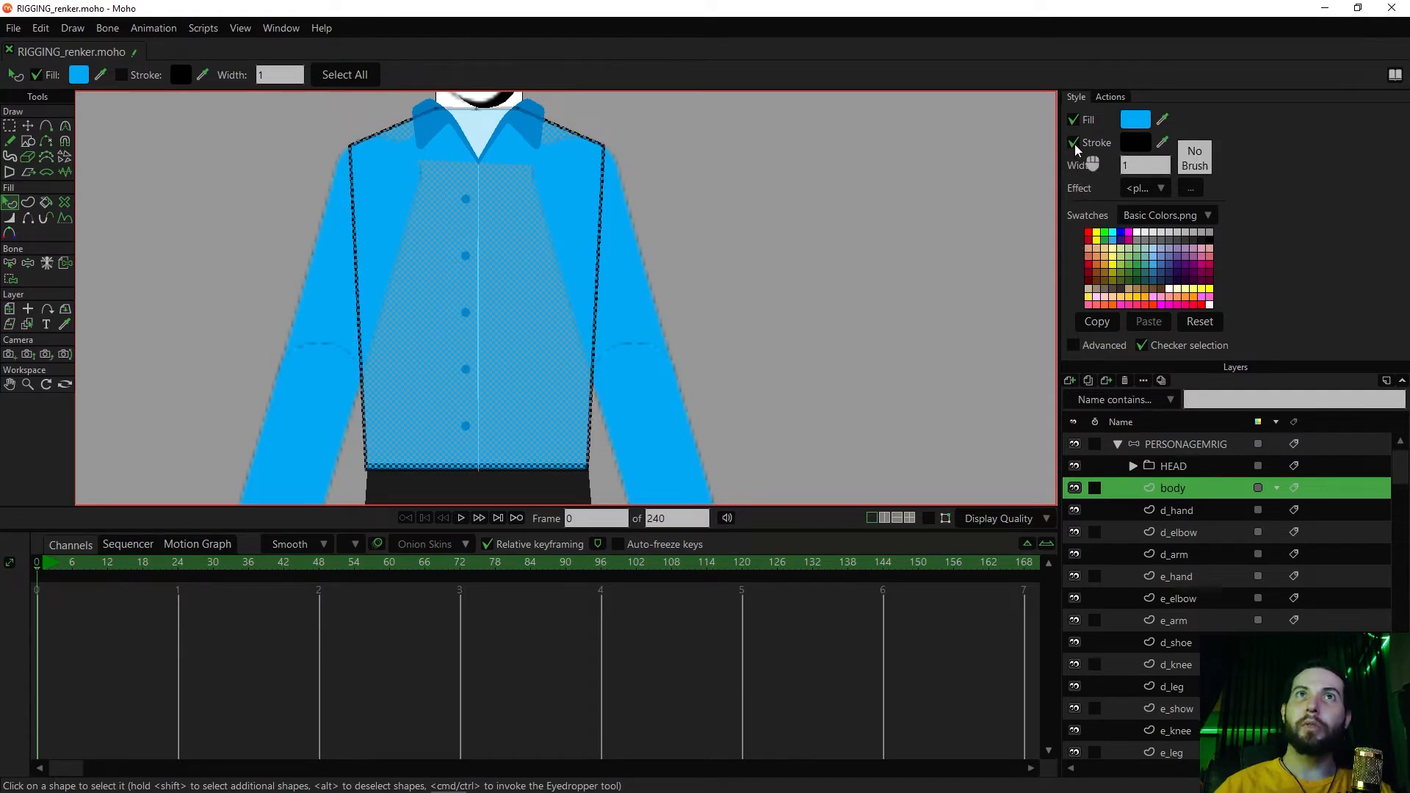
{"action": "left_click", "coordinate": [1139, 146]}
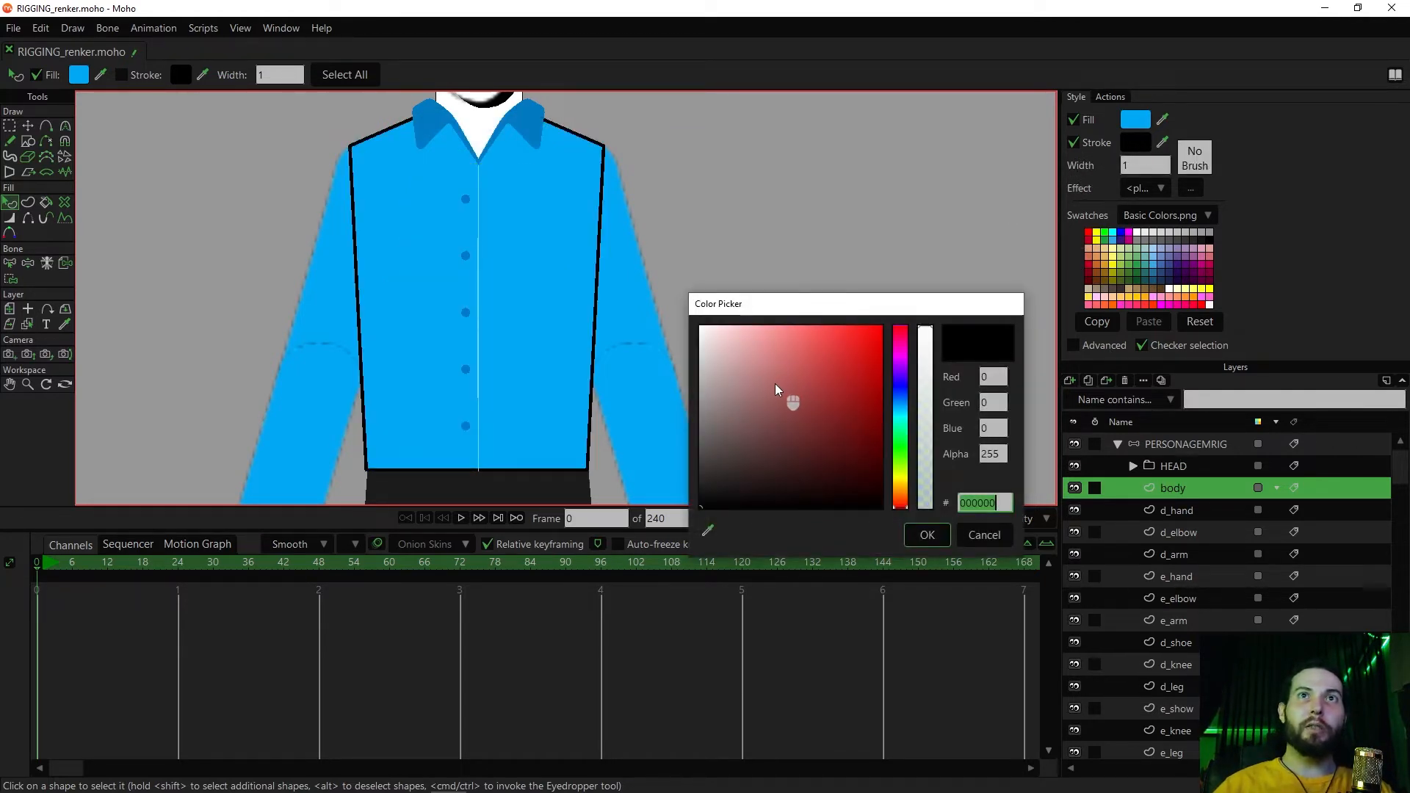
{"action": "mouse_move", "coordinate": [906, 412]}
{"action": "left_mouse_down"}
{"action": "mouse_move", "coordinate": [772, 313]}
{"action": "mouse_move", "coordinate": [830, 331]}
{"action": "mouse_move", "coordinate": [771, 321]}
{"action": "mouse_move", "coordinate": [819, 327]}
{"action": "mouse_move", "coordinate": [806, 326]}
{"action": "left_mouse_up"}
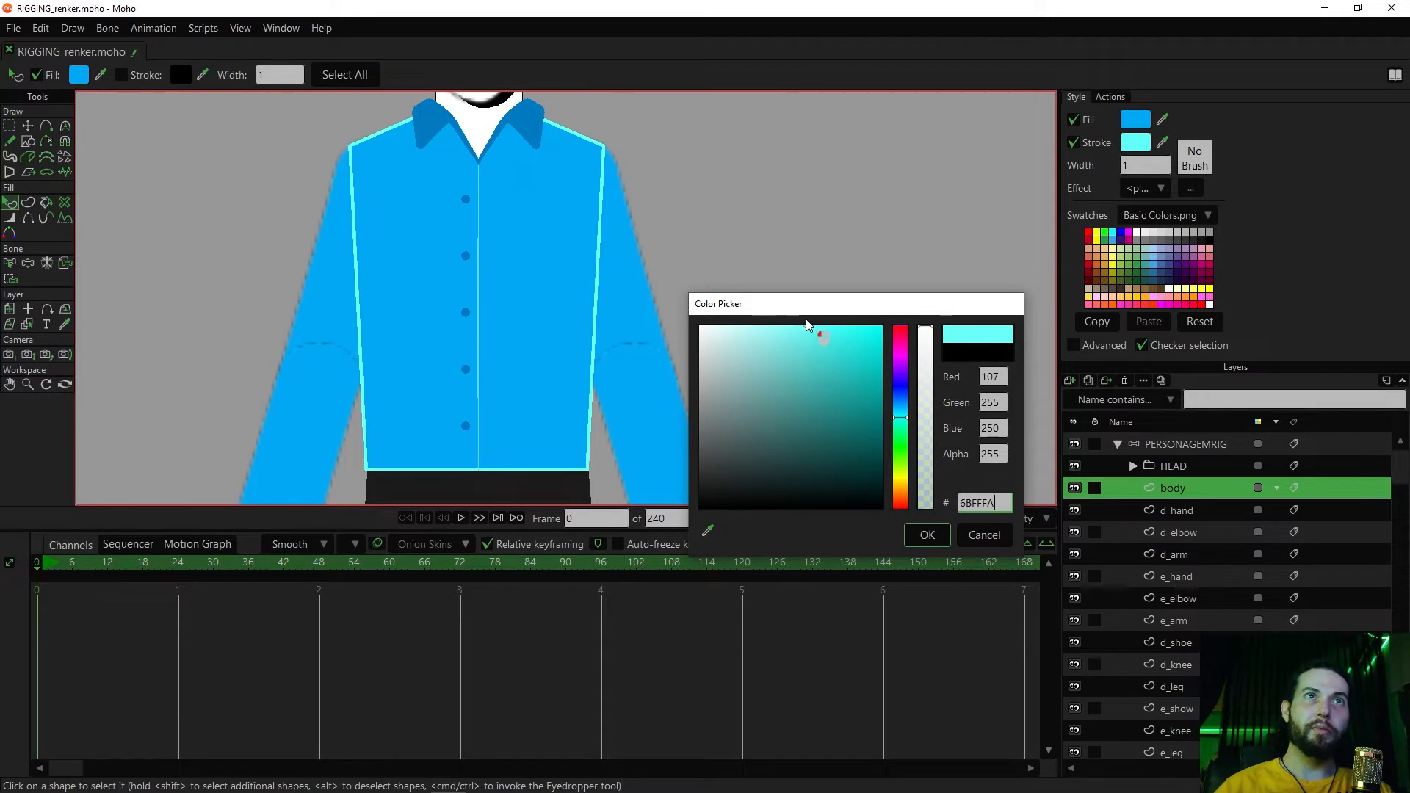
{"action": "left_click", "coordinate": [939, 534]}
Hide the torso's stroke edges except the segment between the upper and lower side points on each side
{"action": "key", "text": "q"}
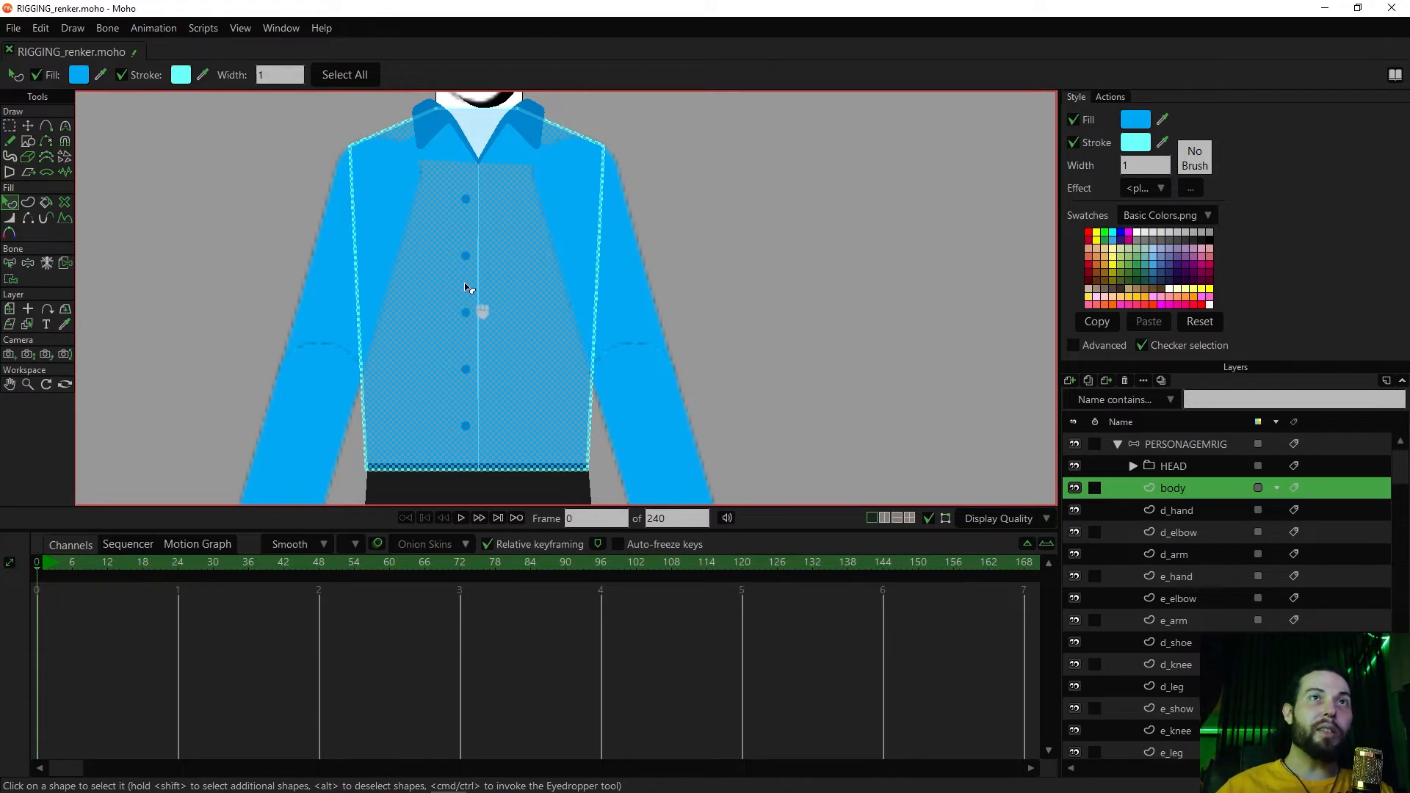
{"action": "key", "text": "t"}
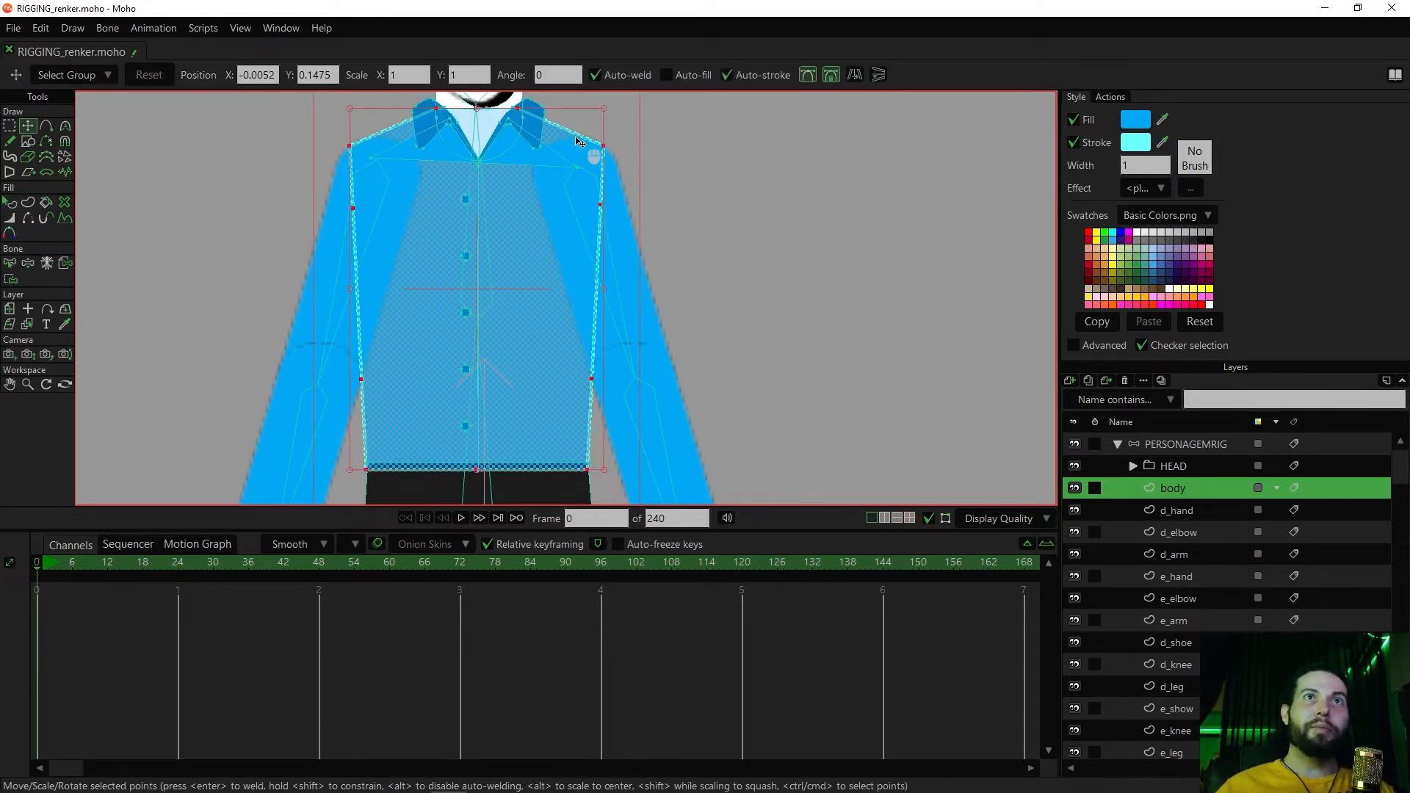
{"action": "left_click", "coordinate": [26, 219]}
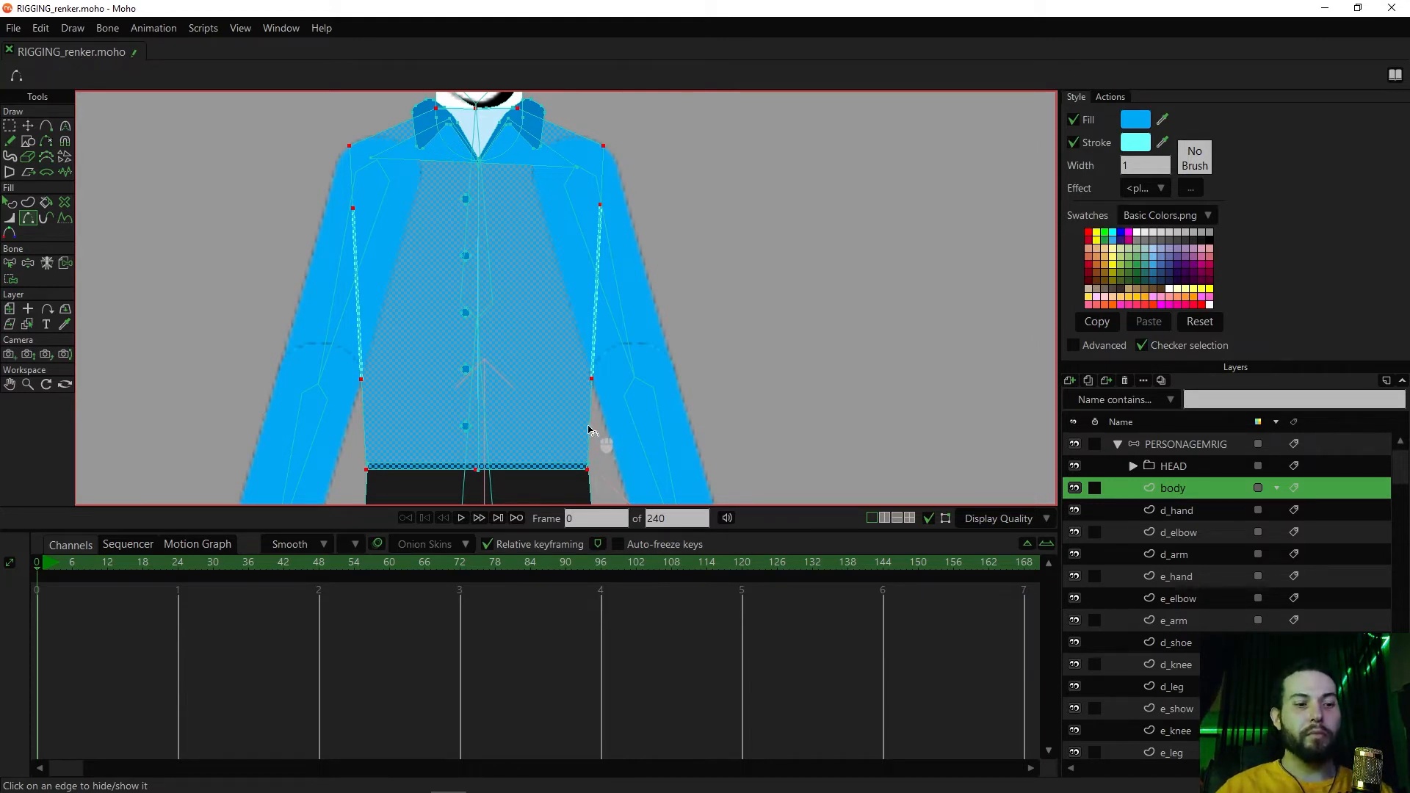
{"action": "key", "text": "q"}
{"action": "left_click", "coordinate": [752, 302]}
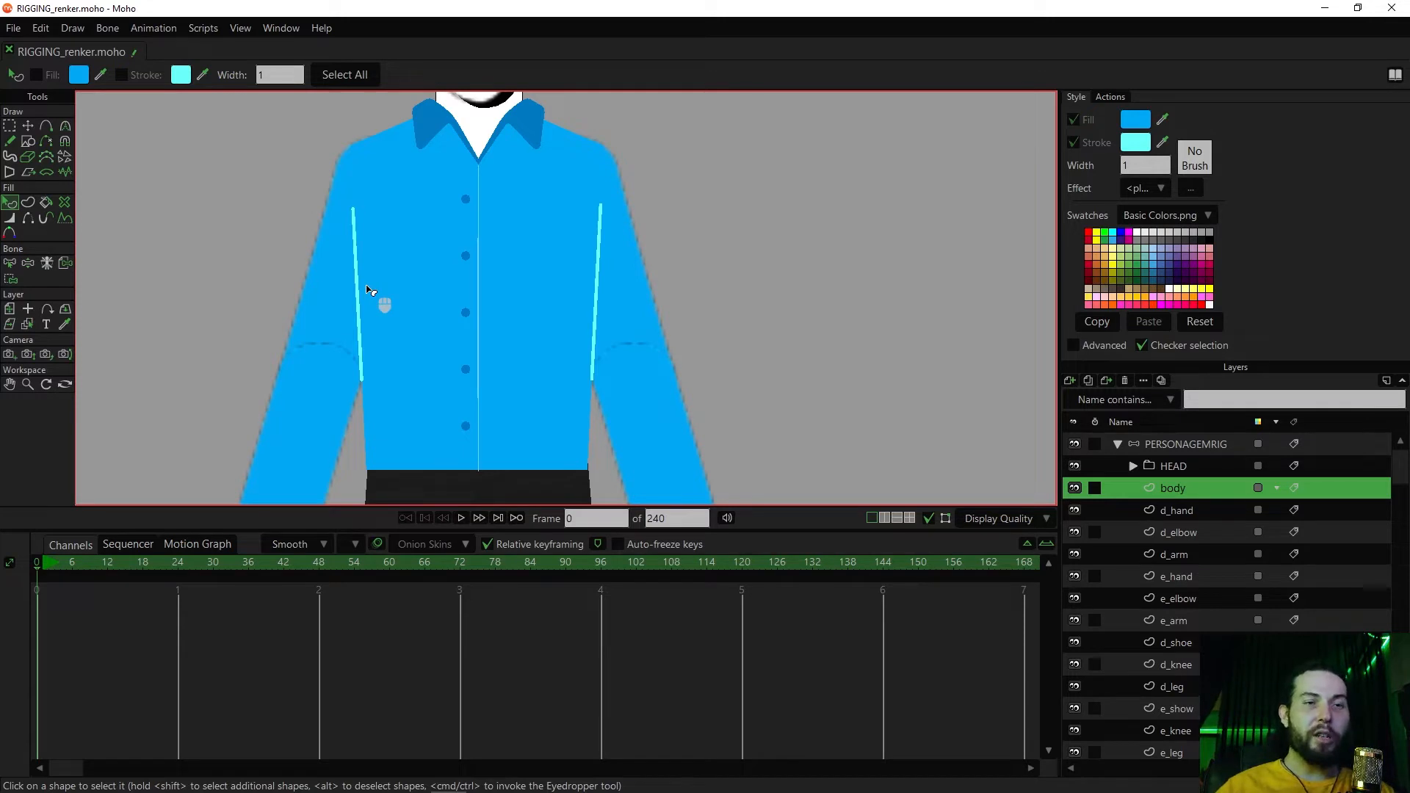
Select the lower side point on both torso edges and reduce their line width to 66 percent
{"action": "key", "text": "g"}
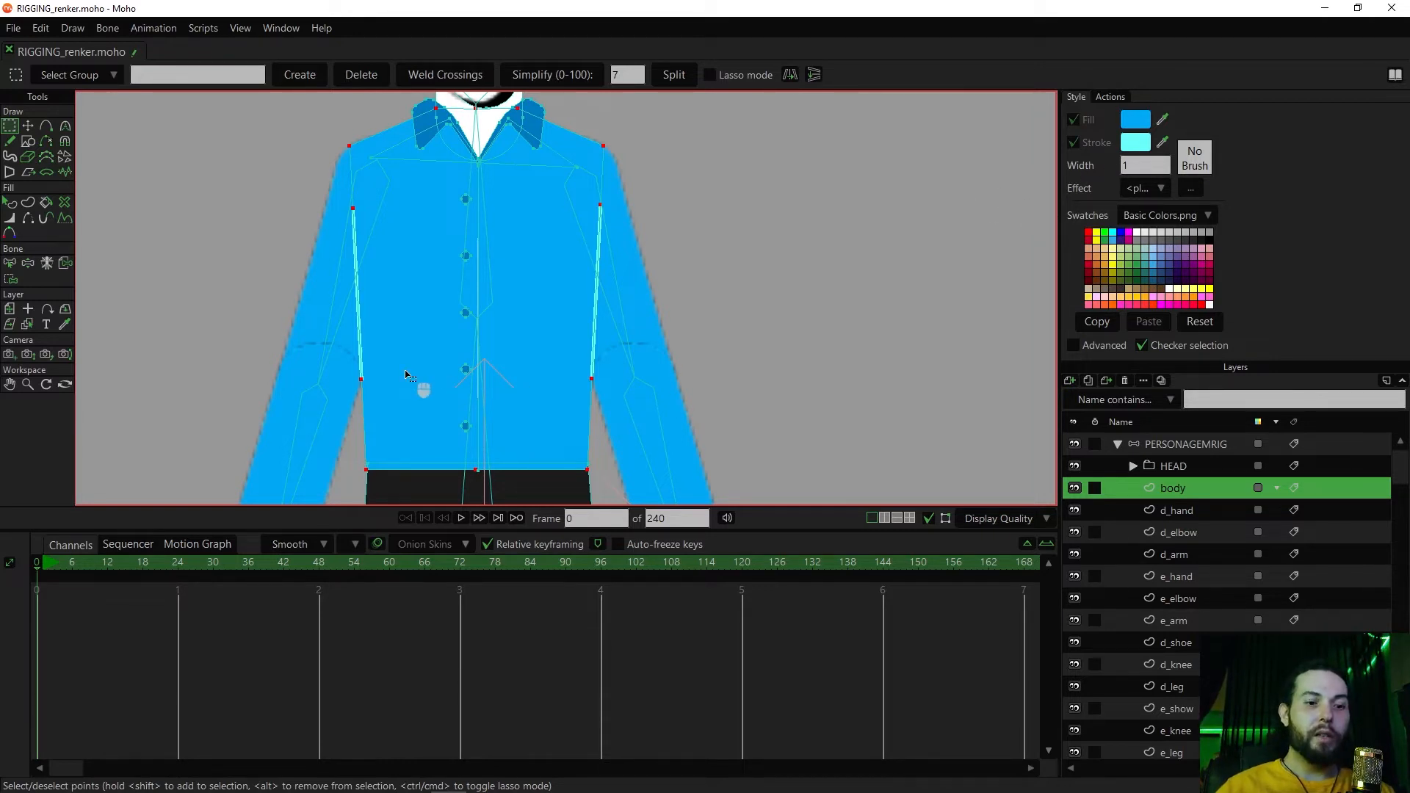
{"action": "key", "text": "g"}
{"action": "key", "text": "g"}
{"action": "left_click_drag", "start_coordinate": [407, 368], "coordinate": [351, 402]}
{"action": "left_click_drag", "start_coordinate": [555, 363], "coordinate": [610, 399]}
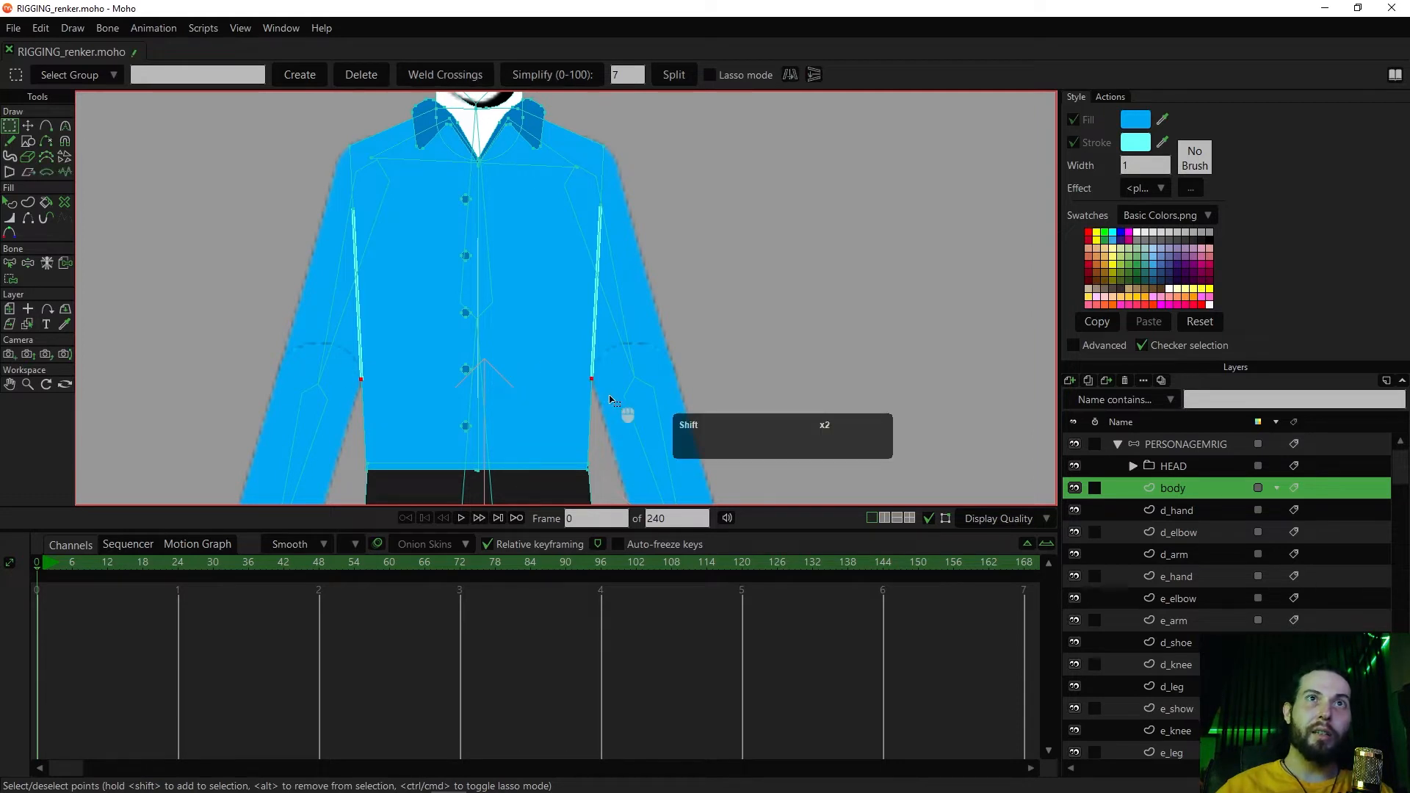
{"action": "key", "text": "w"}
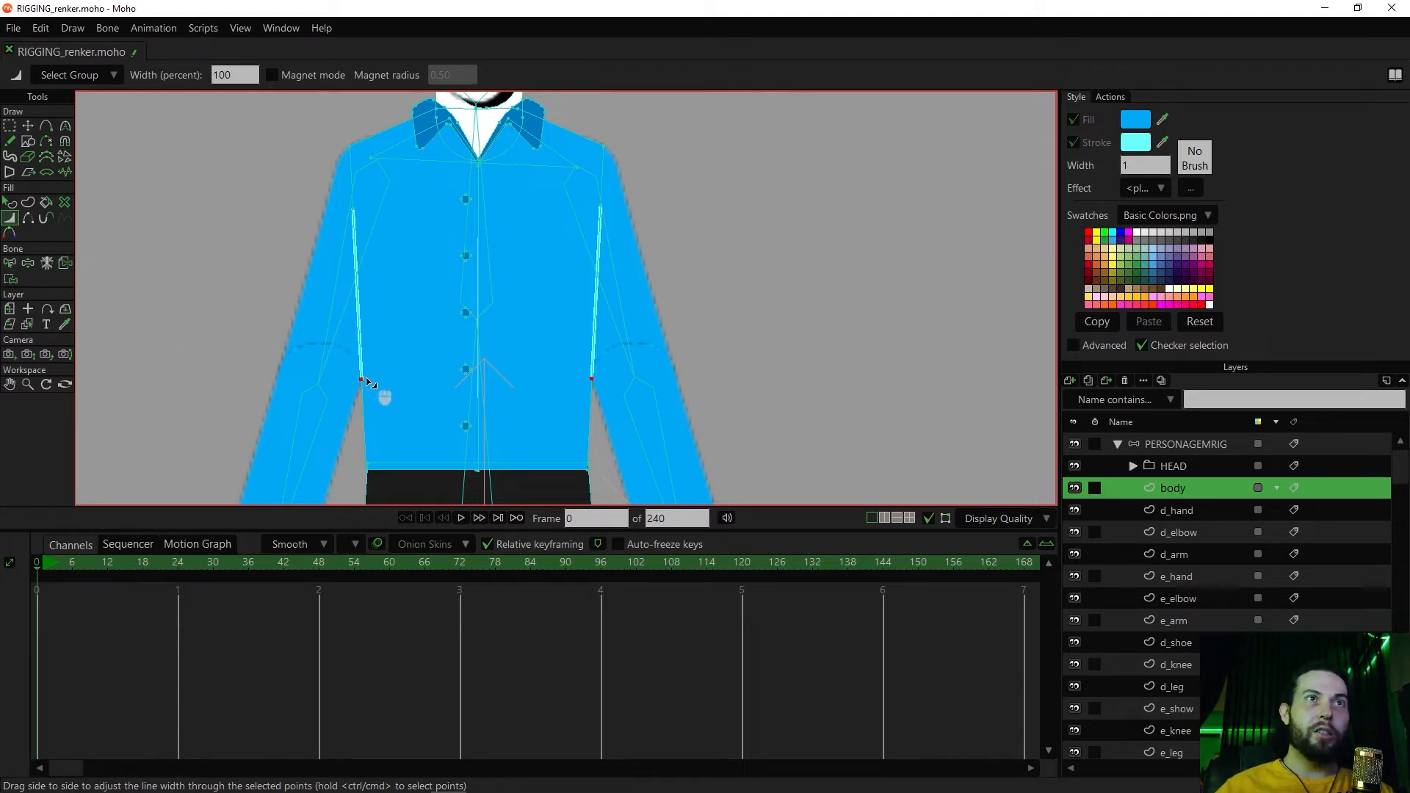
{"action": "left_click_drag", "start_coordinate": [350, 381], "coordinate": [356, 386]}
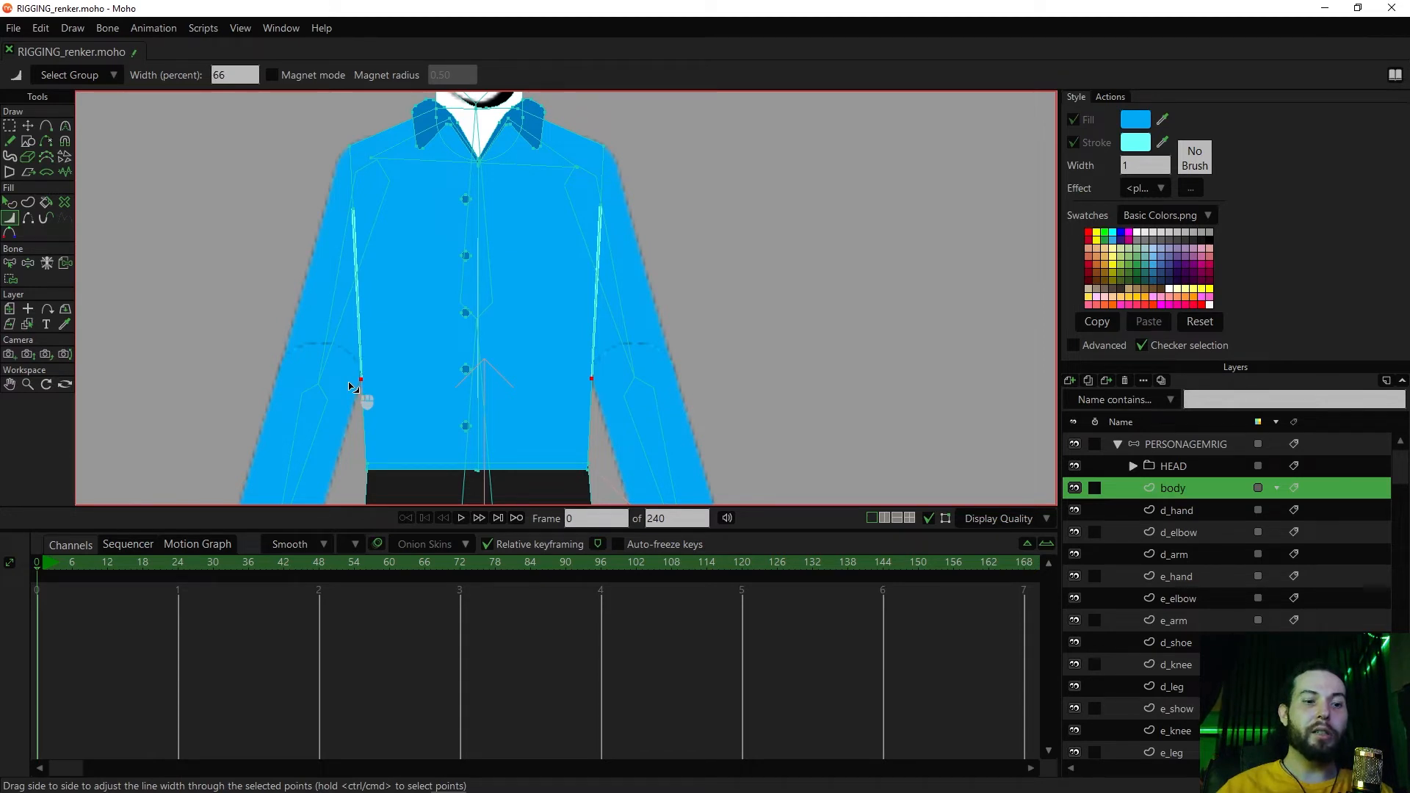
Select the upper side points on both torso edges and reduce their line width to 70 percent
{"action": "key", "text": "g"}
{"action": "left_click_drag", "start_coordinate": [320, 182], "coordinate": [661, 252]}
{"action": "key", "text": "w"}
{"action": "mouse_move", "coordinate": [357, 212]}
{"action": "left_mouse_down"}
{"action": "mouse_move", "coordinate": [385, 220]}
{"action": "mouse_move", "coordinate": [324, 230]}
{"action": "mouse_move", "coordinate": [357, 229]}
{"action": "left_mouse_up"}
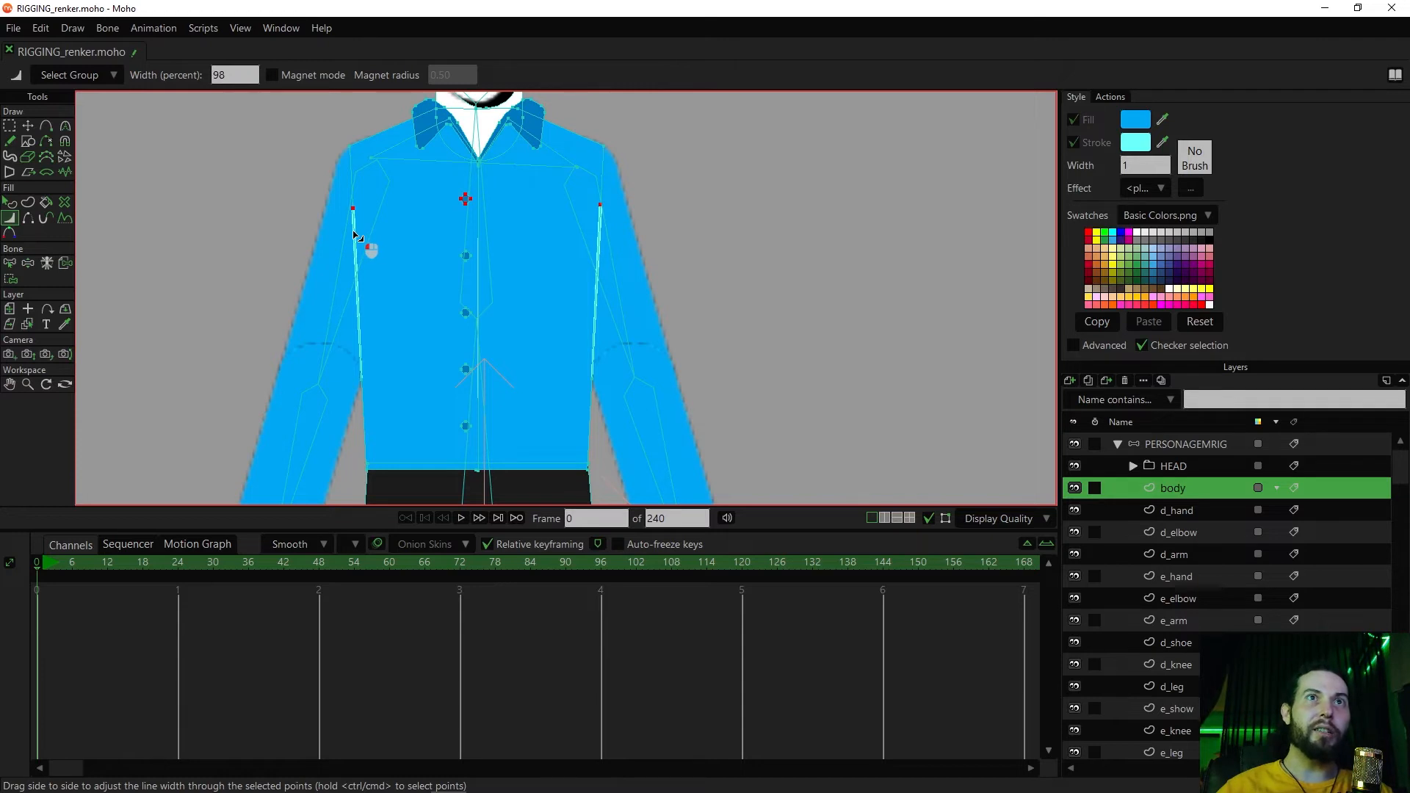
{"action": "left_click_drag", "start_coordinate": [351, 236], "coordinate": [345, 236]}
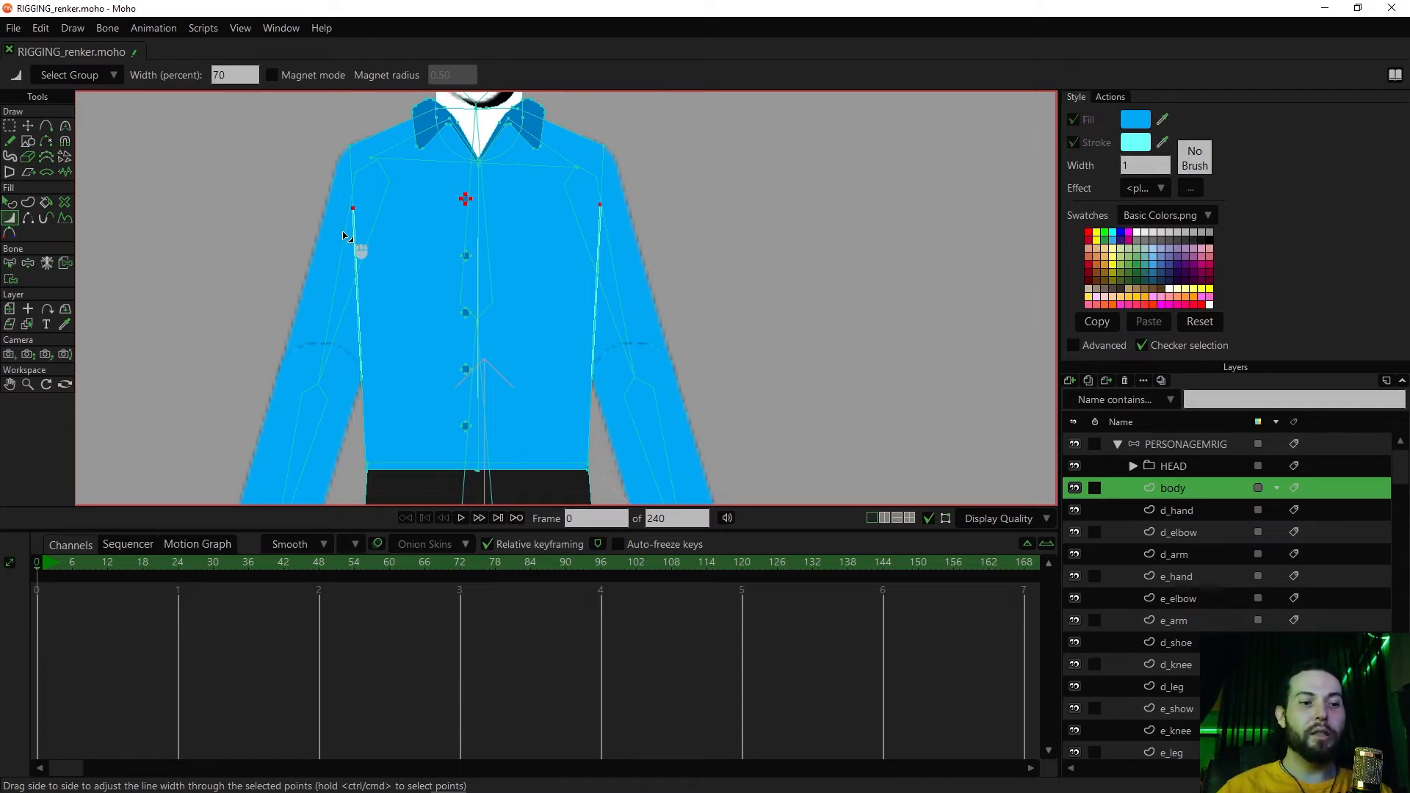
Reselect the lower side points on both torso edges and reduce their line width to 60 percent
{"action": "key", "text": "ctrl+shift+c"}
{"action": "scroll", "coordinate": [529, 307], "scroll_direction": "down", "scroll_amount": 1}
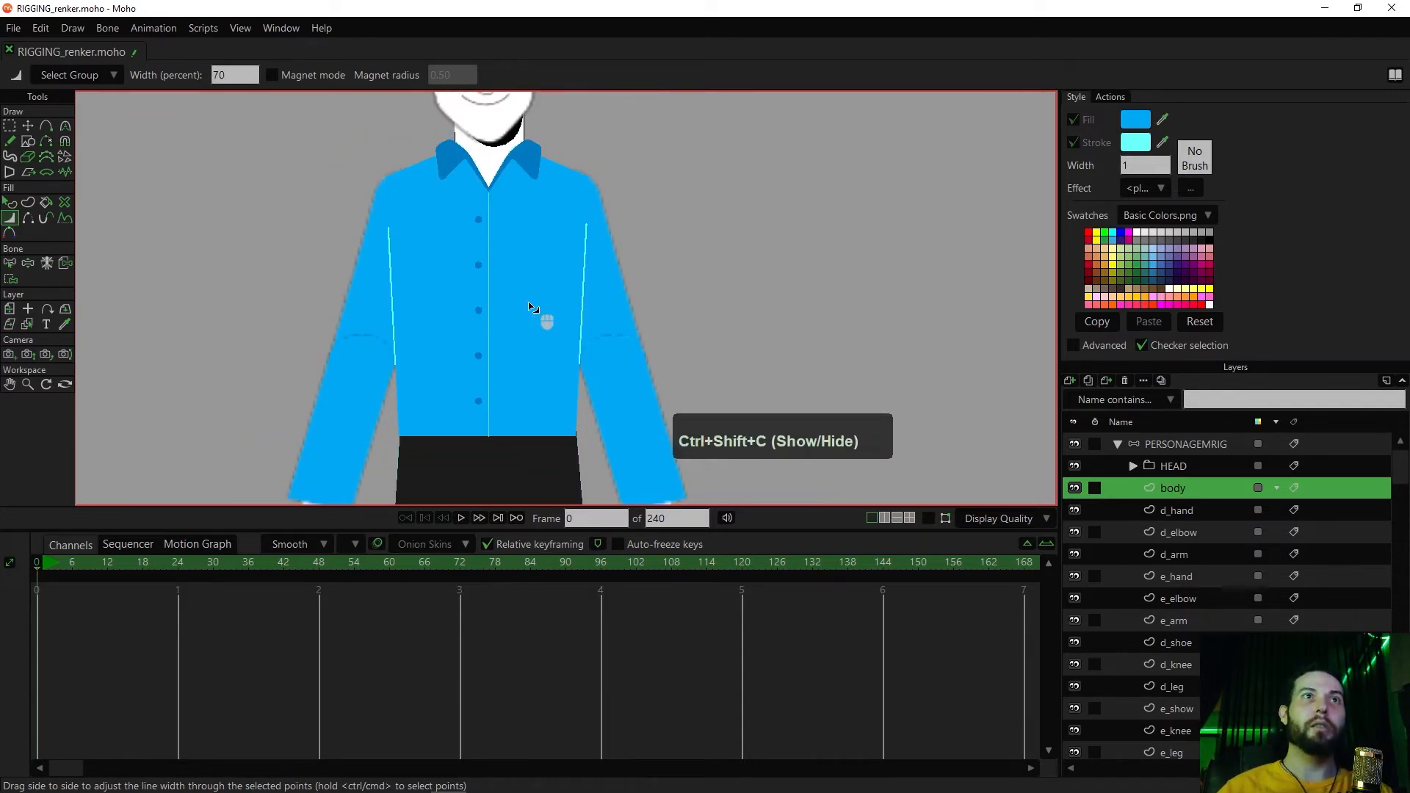
{"action": "key", "text": "g"}
{"action": "left_click_drag", "start_coordinate": [632, 377], "coordinate": [567, 356]}
{"action": "left_click_drag", "start_coordinate": [381, 351], "coordinate": [424, 381]}
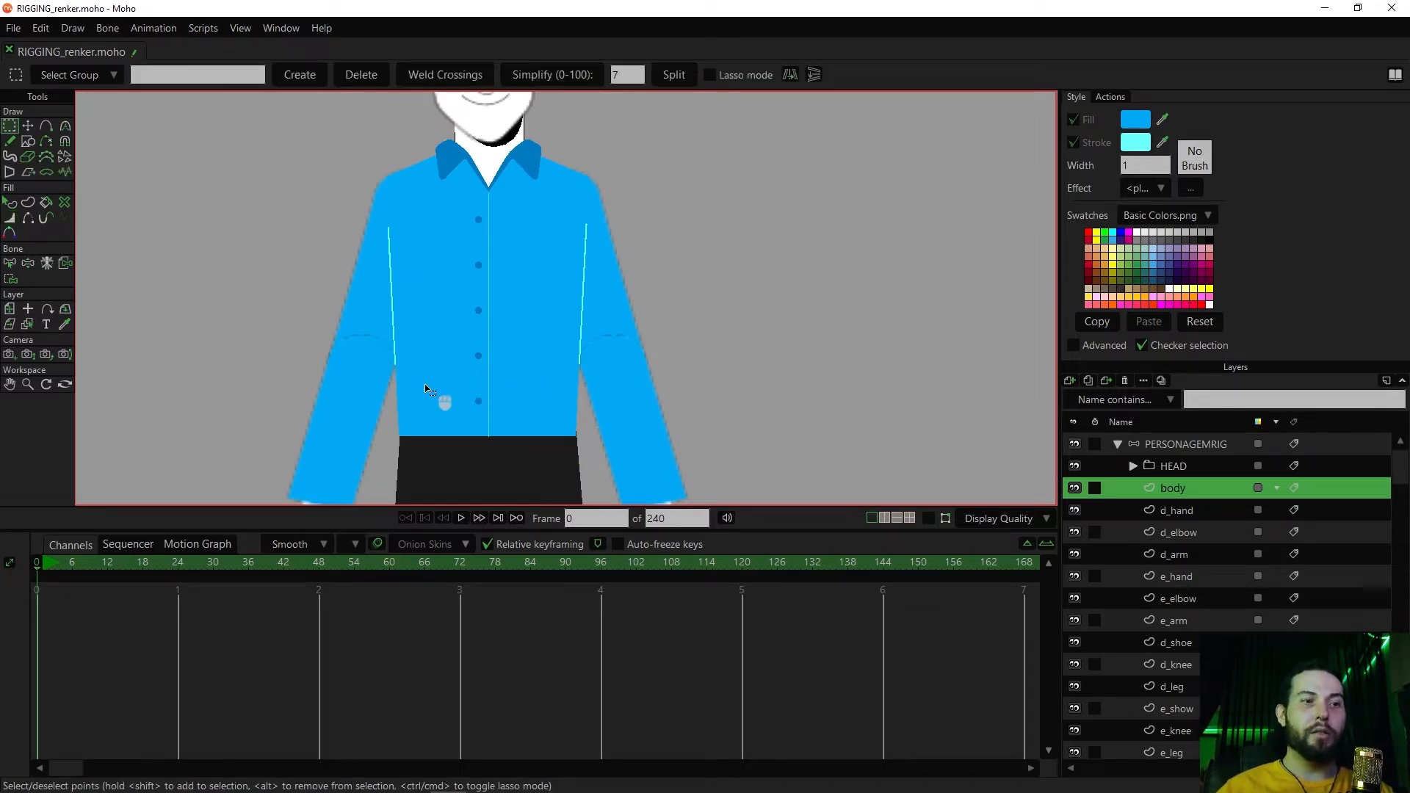
{"action": "key", "text": "w"}
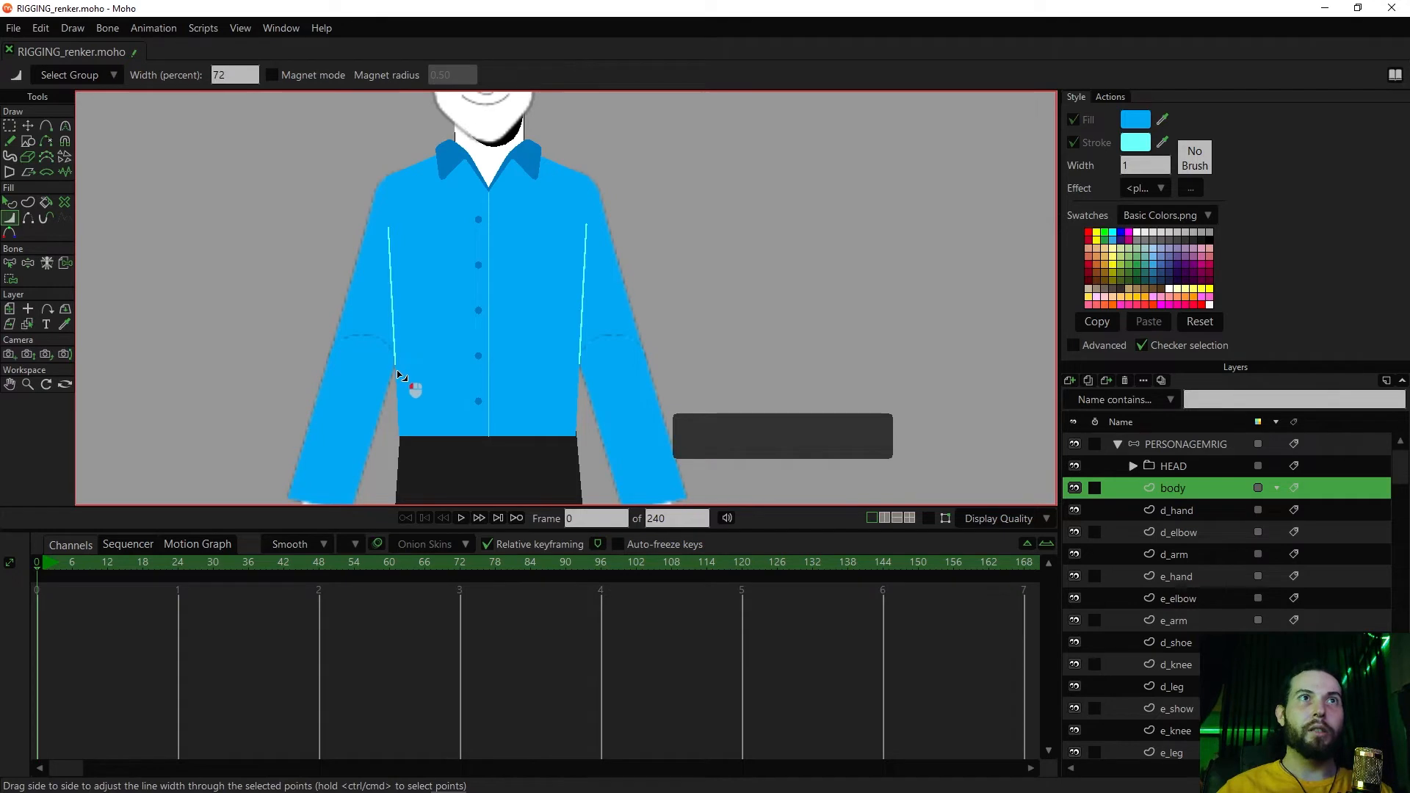
{"action": "scroll", "coordinate": [470, 360], "scroll_direction": "down", "scroll_amount": 3}
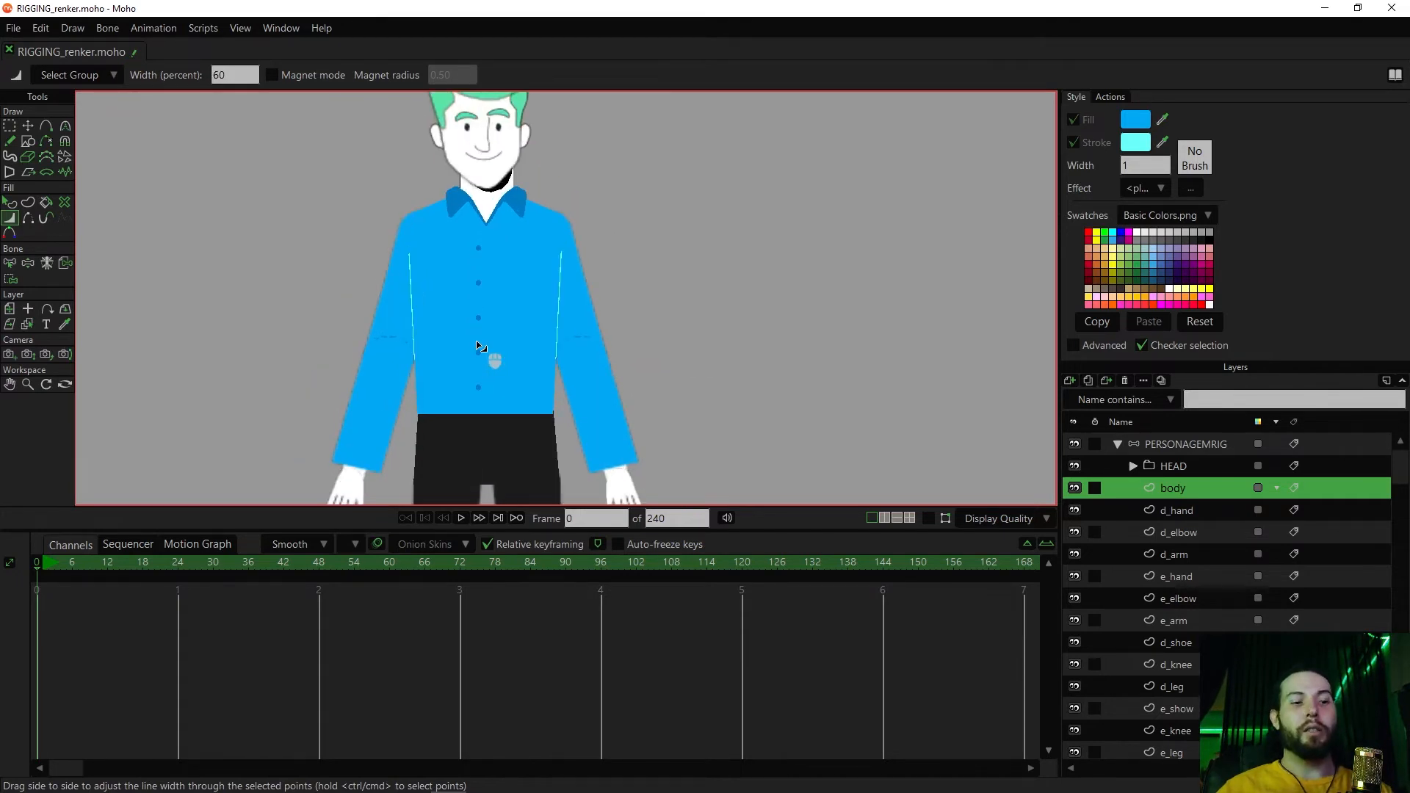
Try rotating the upper torso bone to test the new side strokes, and undo the rotation
{"action": "key", "text": "ctrl+shift+c"}
{"action": "key", "text": "z"}
{"action": "left_click_drag", "start_coordinate": [495, 265], "coordinate": [482, 301]}
{"action": "key", "text": "ctrl+shift+c"}
{"action": "key", "text": "ctrl+z"}
{"action": "key", "text": "ctrl+z"}
{"action": "key", "text": "ctrl+z"}
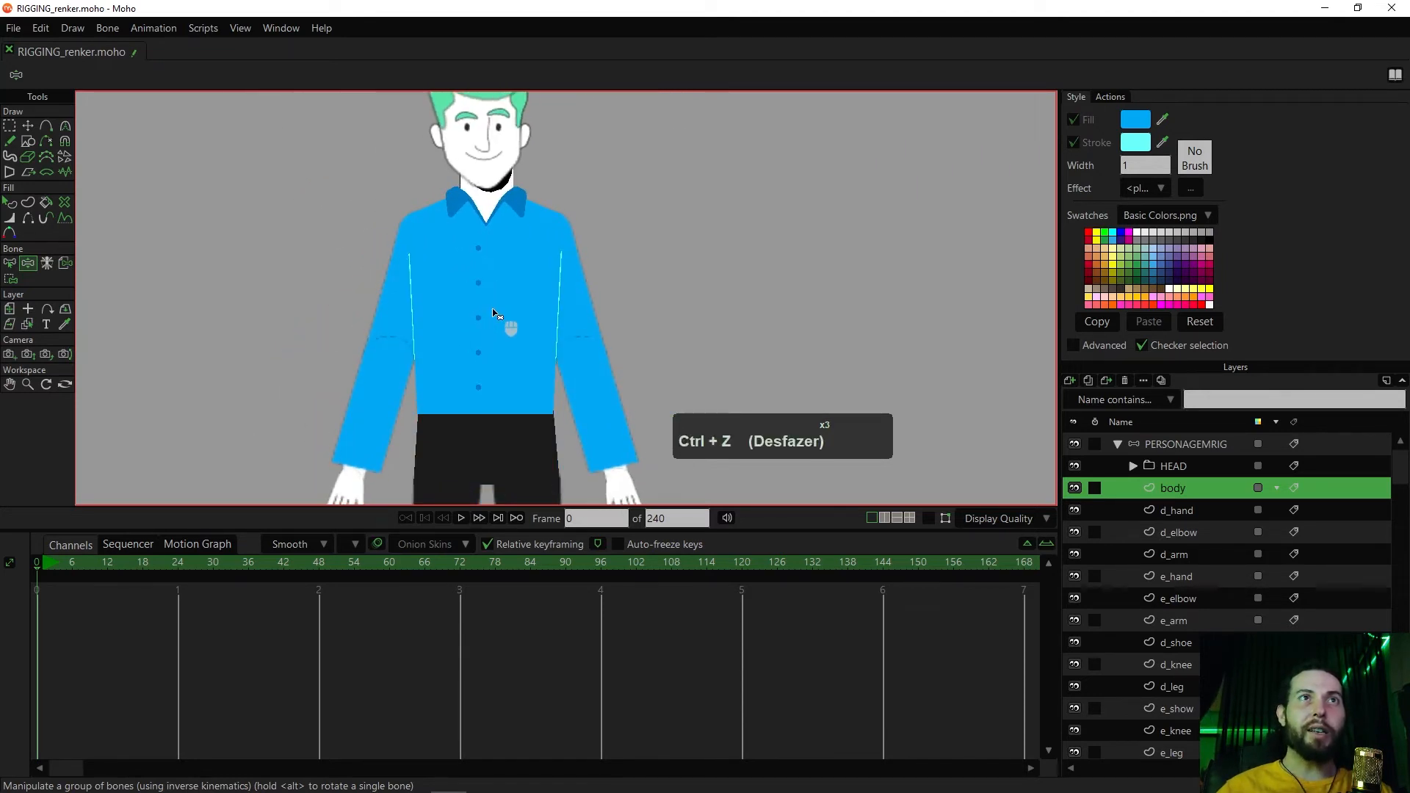
Add three points along the shirt's vertical centre line, spaced from the chest down to the waist
{"action": "scroll", "coordinate": [513, 311], "scroll_direction": "up", "scroll_amount": 2}
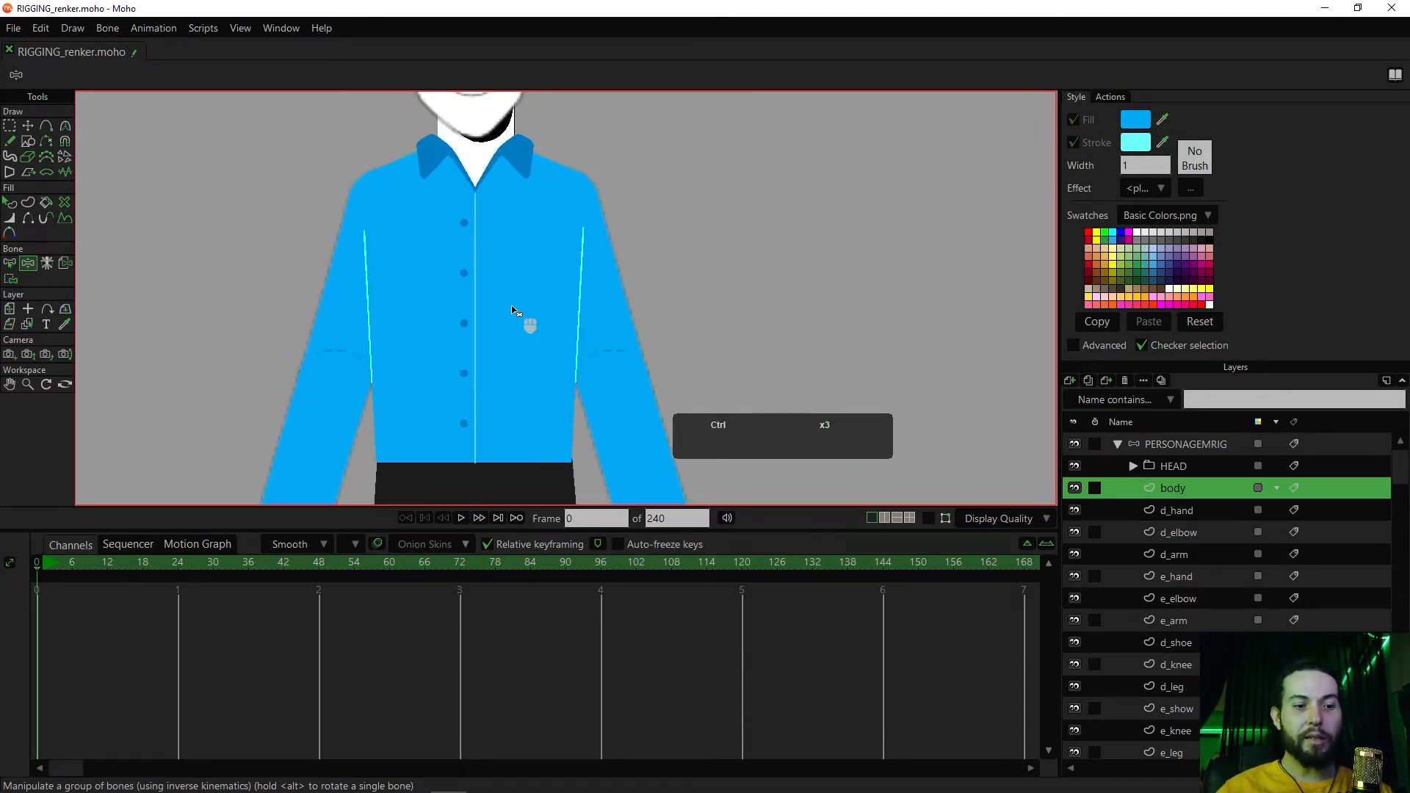
{"action": "key", "text": "ctrl+shift+c"}
{"action": "scroll", "coordinate": [512, 311], "scroll_direction": "up", "scroll_amount": 2}
{"action": "key", "text": "z"}
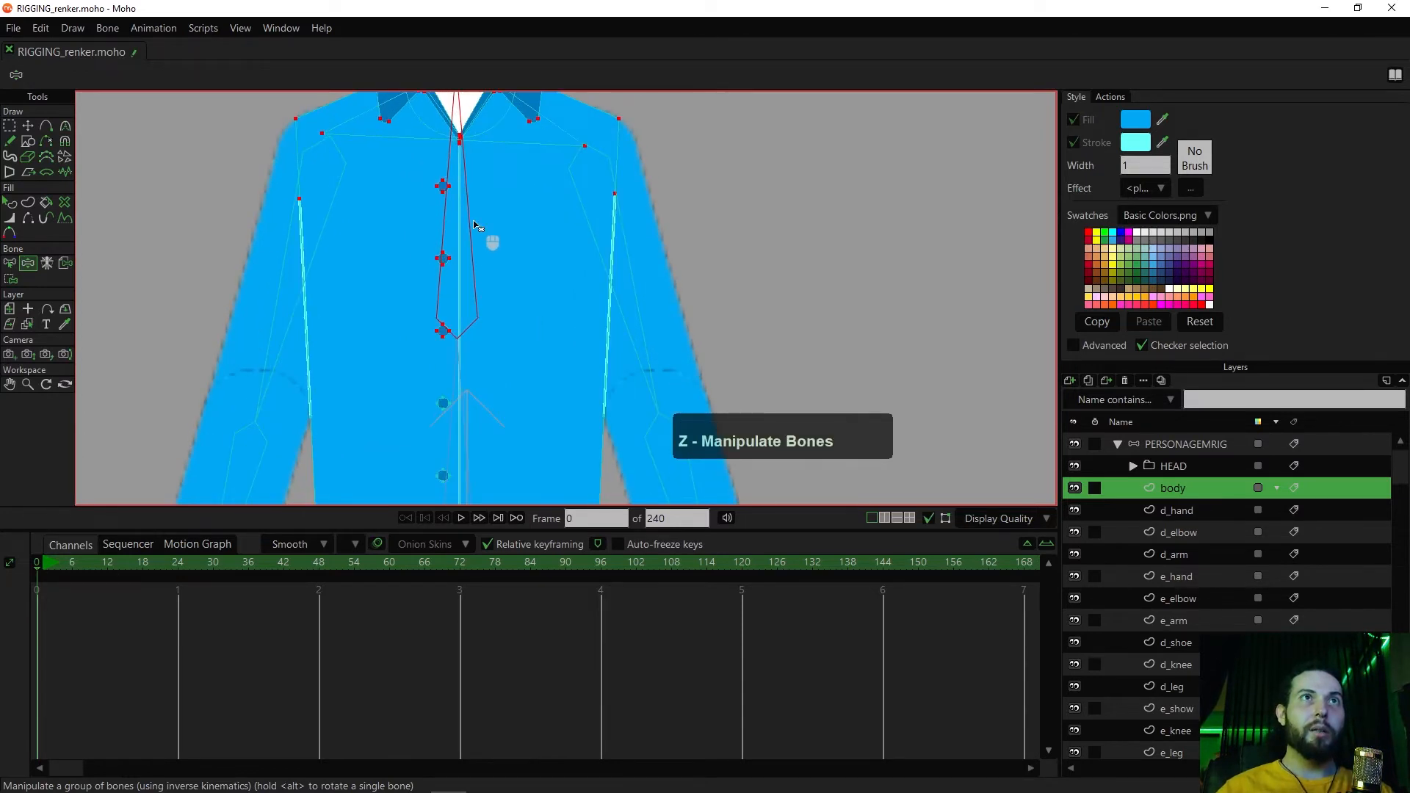
{"action": "left_click_drag", "start_coordinate": [466, 403], "coordinate": [466, 360]}
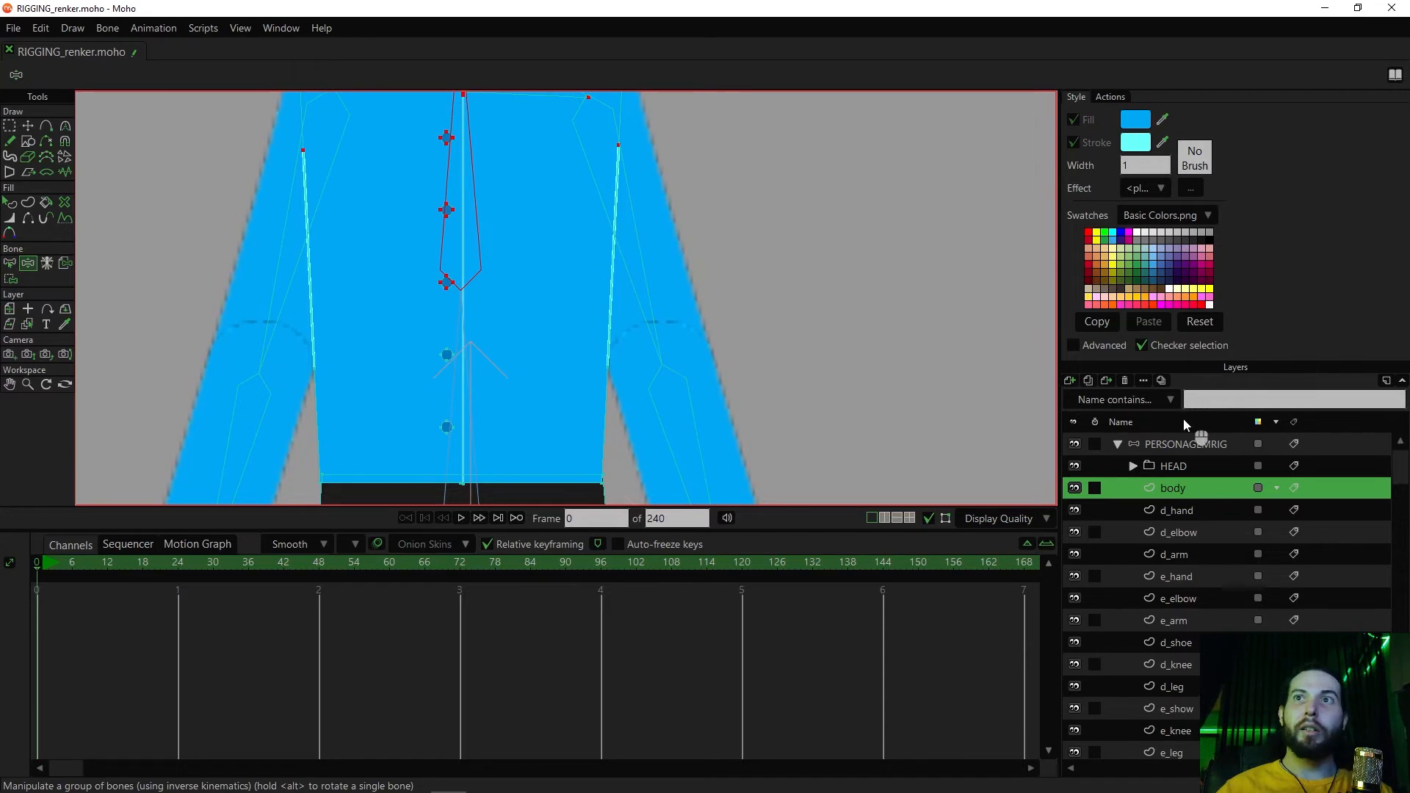
{"action": "key", "text": "a"}
{"action": "scroll", "coordinate": [508, 228], "scroll_direction": "down", "scroll_amount": 2}
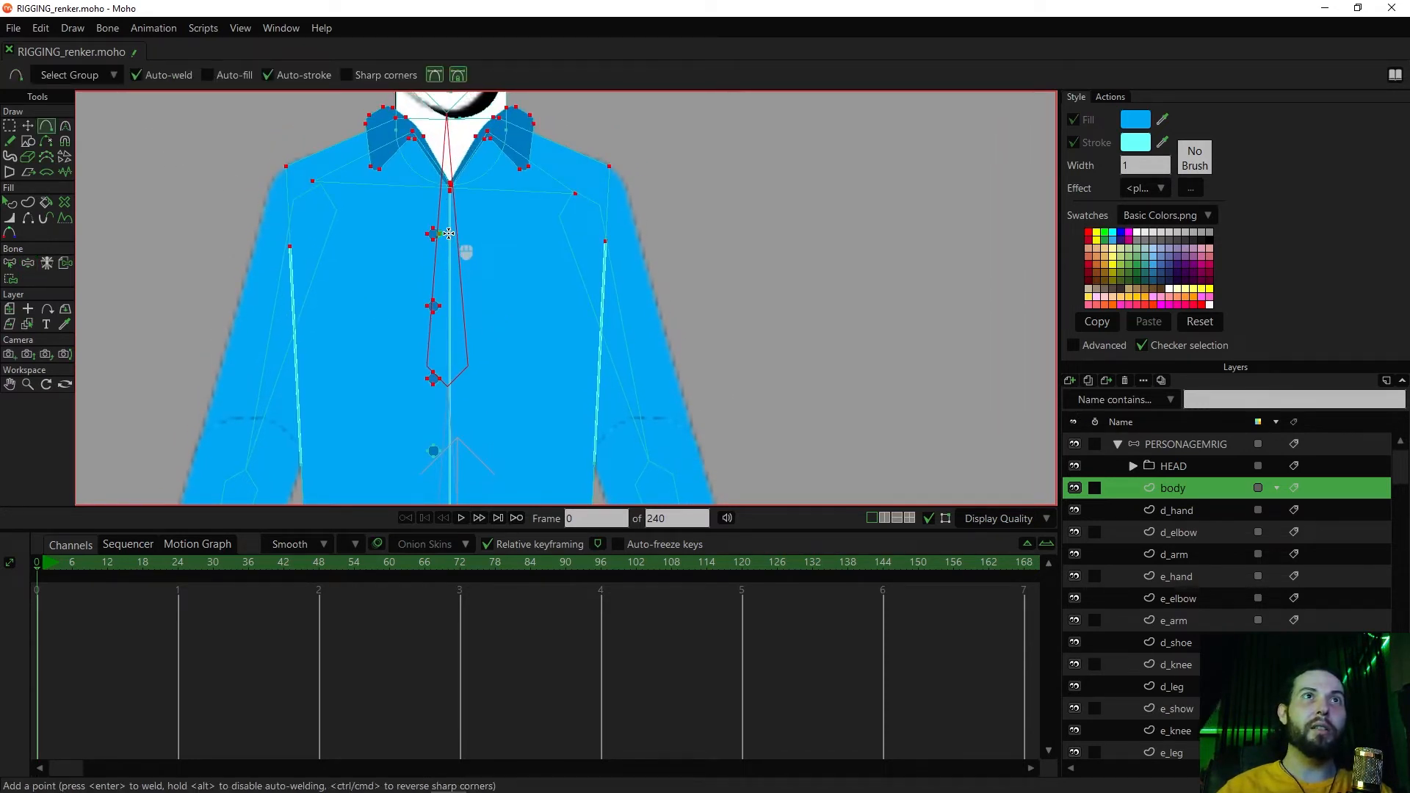
{"action": "left_click", "coordinate": [450, 255]}
{"action": "left_click", "coordinate": [452, 377]}
{"action": "left_click_drag", "start_coordinate": [522, 392], "coordinate": [553, 371]}
{"action": "left_click", "coordinate": [467, 397]}
Try rotating the upper torso bone to test the added centre-line points, and undo the rotation
{"action": "key", "text": "z"}
{"action": "mouse_move", "coordinate": [491, 273]}
{"action": "left_mouse_down"}
{"action": "mouse_move", "coordinate": [502, 257]}
{"action": "mouse_move", "coordinate": [461, 261]}
{"action": "mouse_move", "coordinate": [479, 266]}
{"action": "left_mouse_up"}
{"action": "key", "text": "ctrl+z"}
{"action": "key", "text": "ctrl+z"}
Select the two upper points of the shirt's centre line and bind them to the upper torso bone
{"action": "left_click_drag", "start_coordinate": [530, 366], "coordinate": [526, 338]}
{"action": "key", "text": "g"}
{"action": "left_click_drag", "start_coordinate": [509, 203], "coordinate": [431, 363]}
{"action": "left_click_drag", "start_coordinate": [522, 183], "coordinate": [412, 380]}
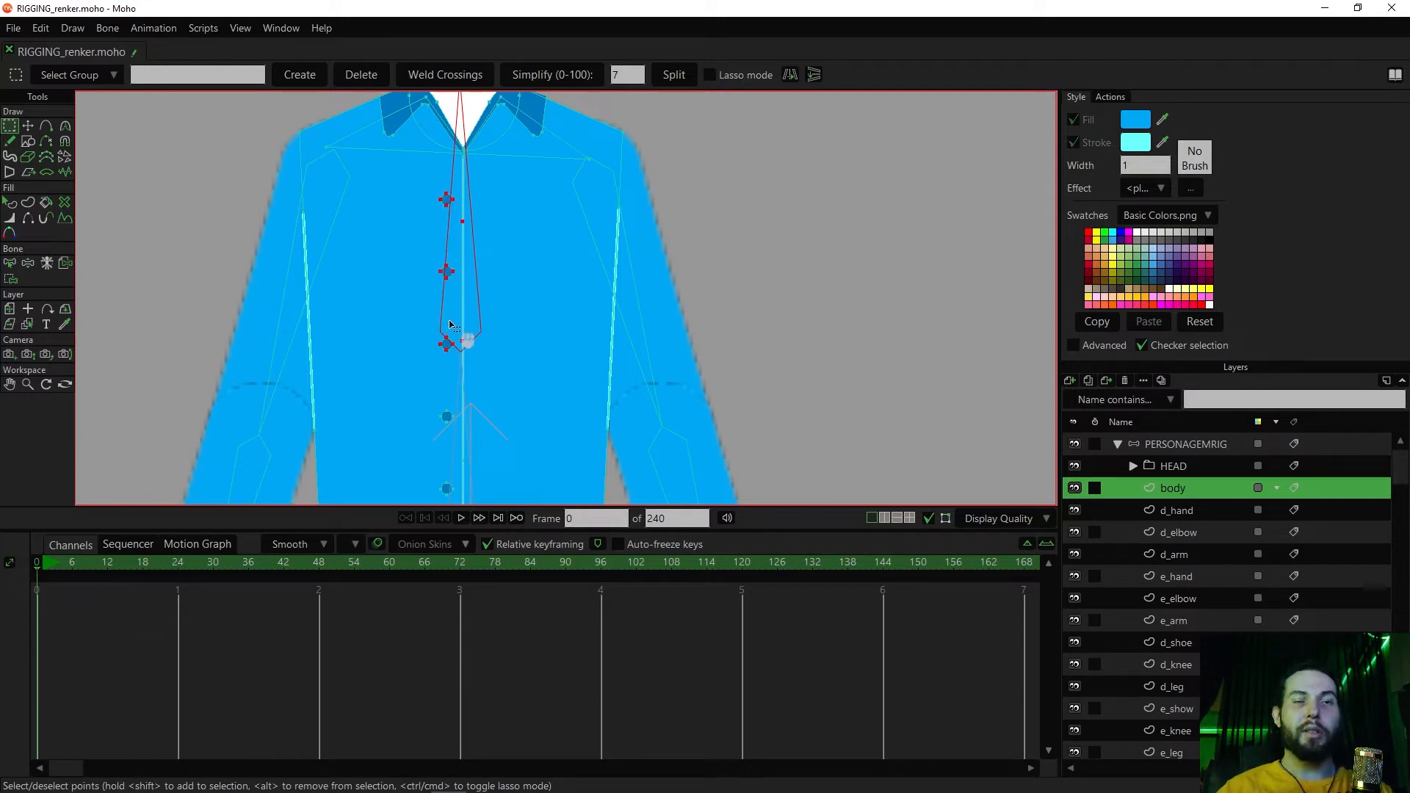
{"action": "key", "text": "i"}
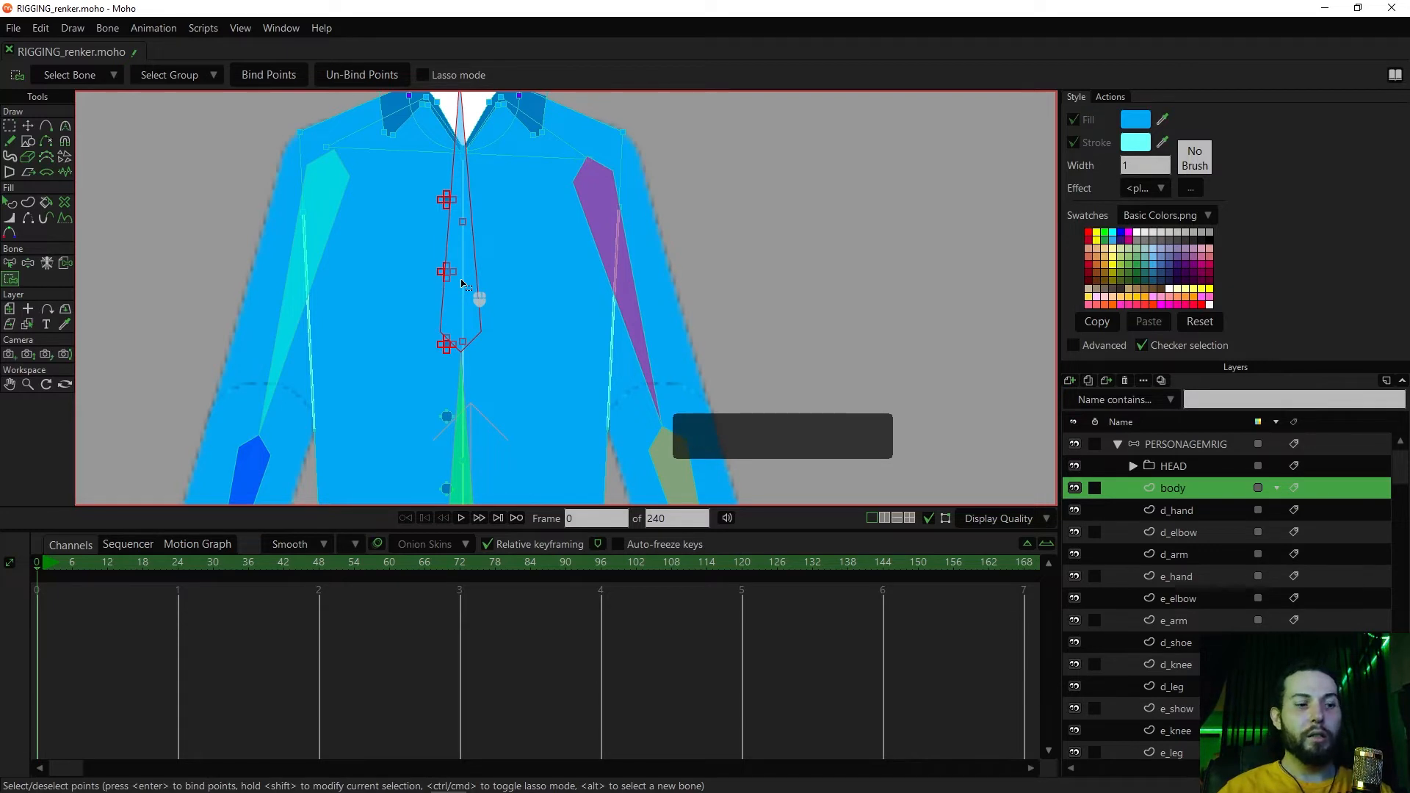
Try rotating the upper torso bone to test the two bound centre-line points, and undo the rotation
{"action": "key", "text": "z"}
{"action": "mouse_move", "coordinate": [484, 239]}
{"action": "left_mouse_down"}
{"action": "mouse_move", "coordinate": [519, 258]}
{"action": "mouse_move", "coordinate": [470, 257]}
{"action": "left_mouse_up"}
{"action": "key", "text": "ctrl+z"}
Select the lowest added point on the shirt's centre line and unbind it from the upper torso bone
{"action": "left_click_drag", "start_coordinate": [500, 383], "coordinate": [502, 291]}
{"action": "key", "text": "g"}
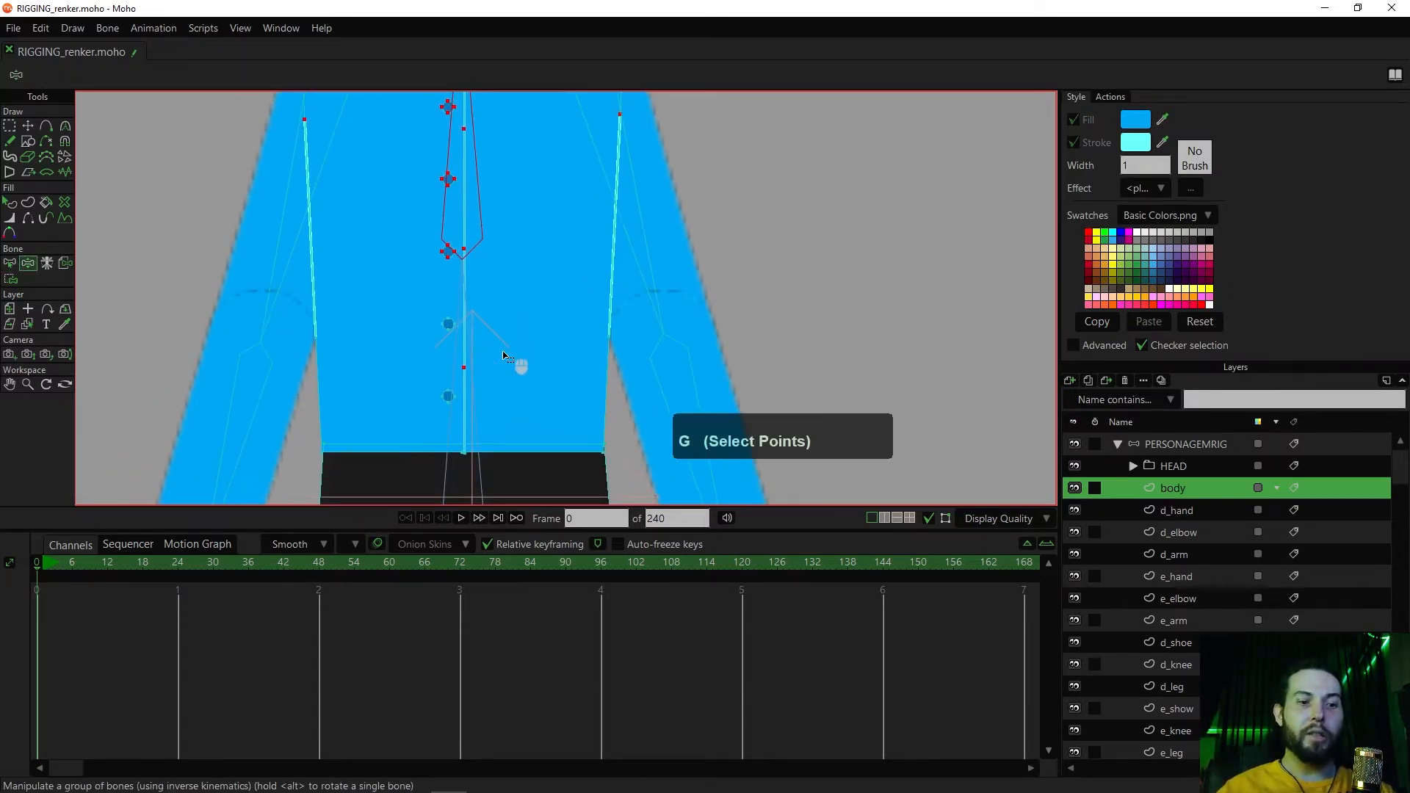
{"action": "left_click", "coordinate": [463, 367]}
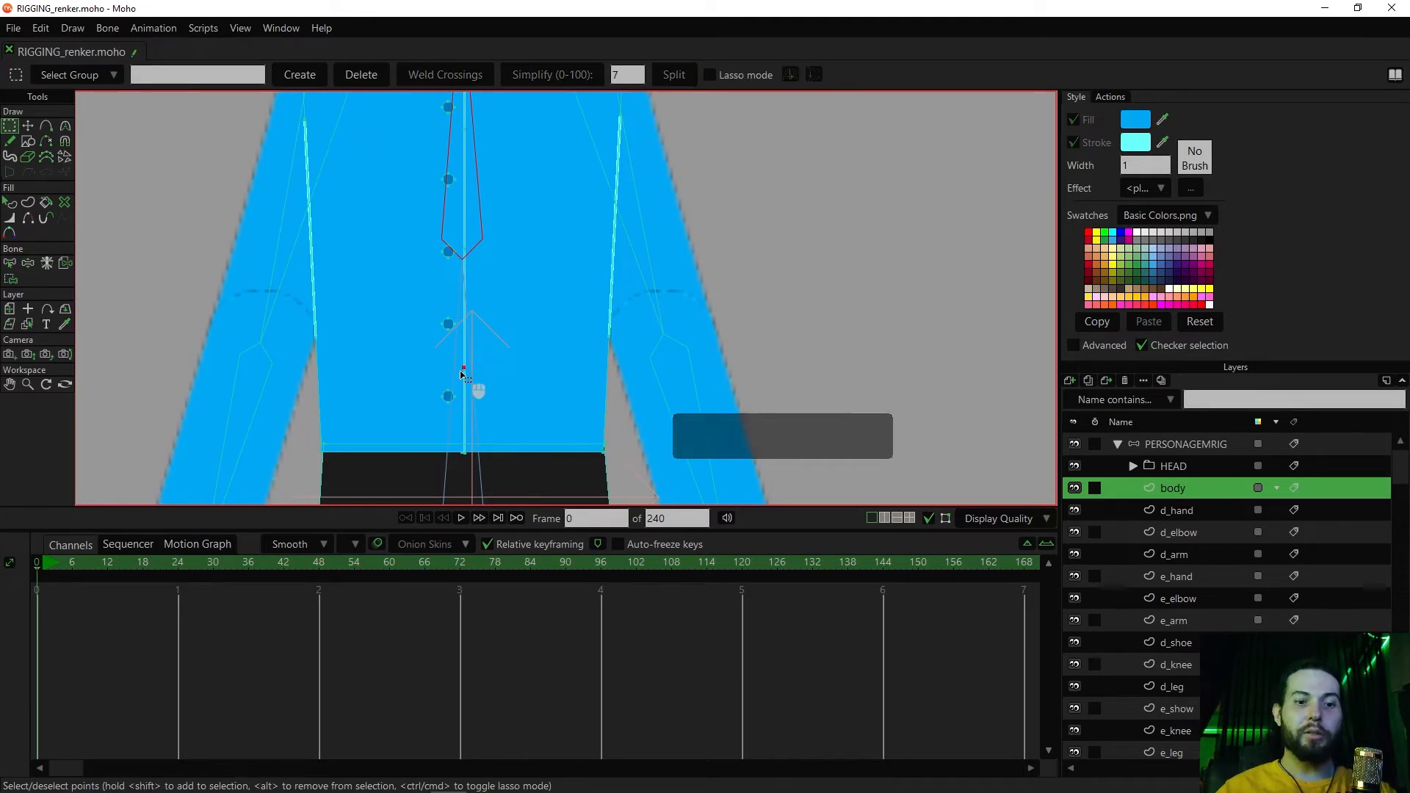
{"action": "key", "text": "i"}
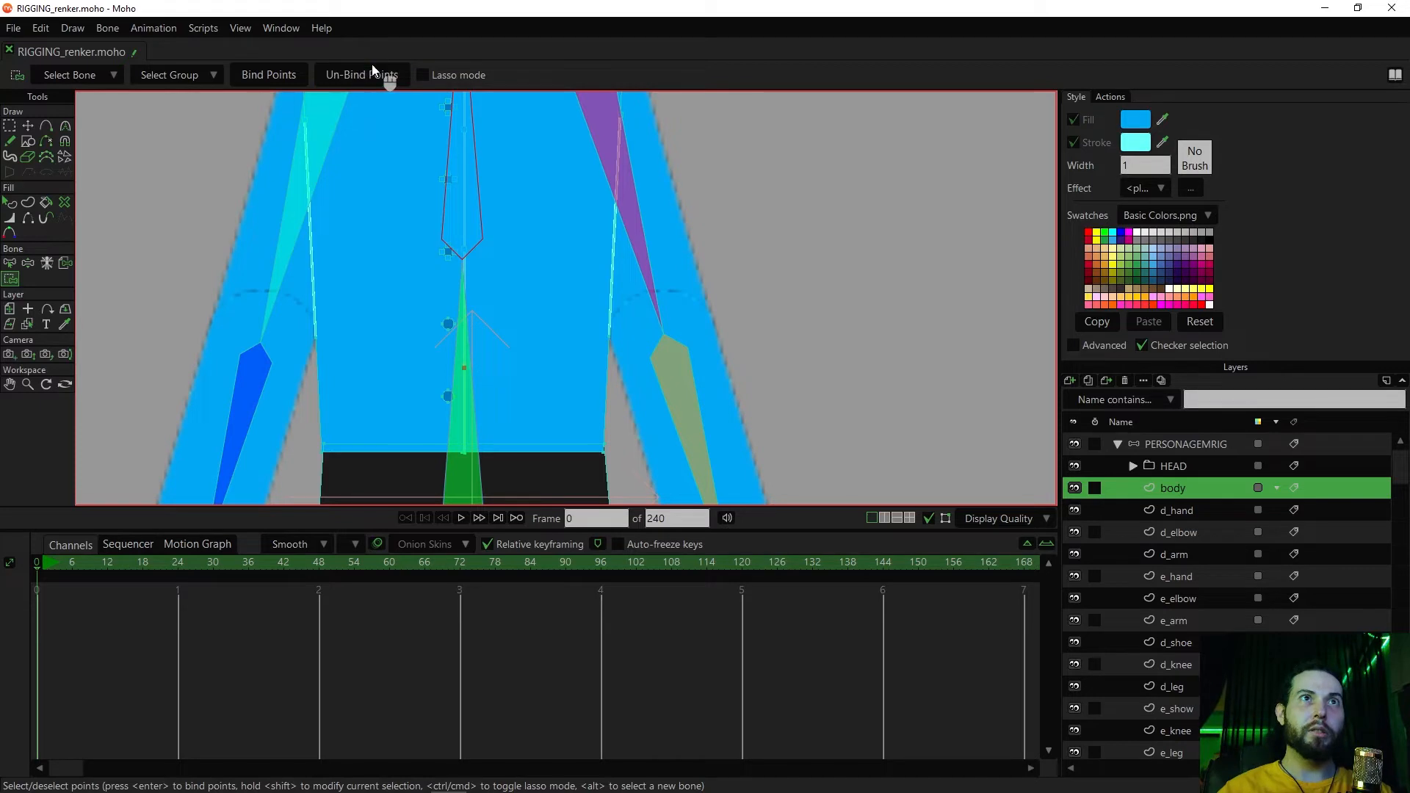
Try manipulating the torso bones to test how the shirt's centre line bends, and undo the pose
{"action": "scroll", "coordinate": [457, 278], "scroll_direction": "down", "scroll_amount": 3}
{"action": "scroll", "coordinate": [492, 295], "scroll_direction": "up", "scroll_amount": 2}
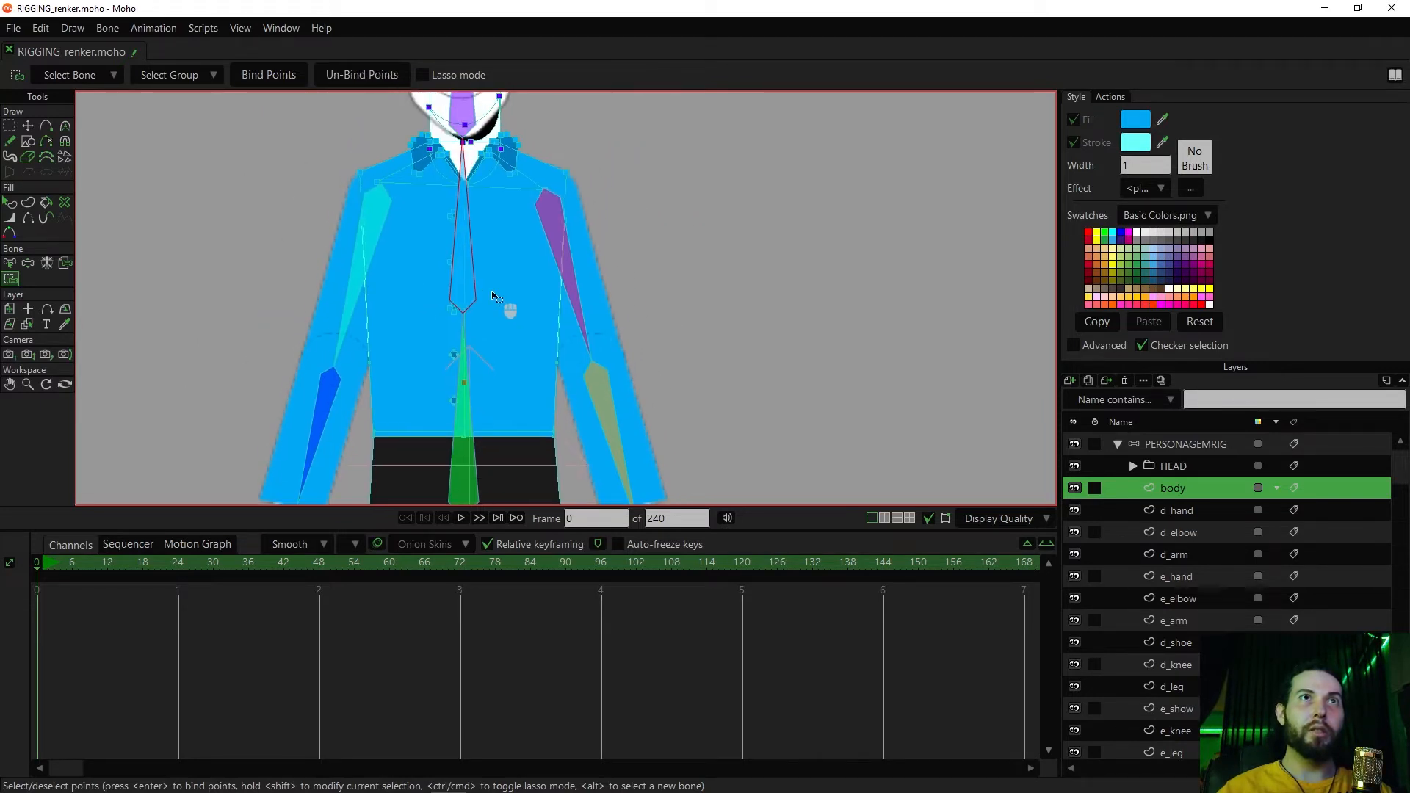
{"action": "key", "text": "z"}
{"action": "left_click_drag", "start_coordinate": [493, 294], "coordinate": [615, 330]}
{"action": "key", "text": "z"}
{"action": "scroll", "coordinate": [481, 282], "scroll_direction": "down", "scroll_amount": 3}
{"action": "key", "text": "ctrl+z"}
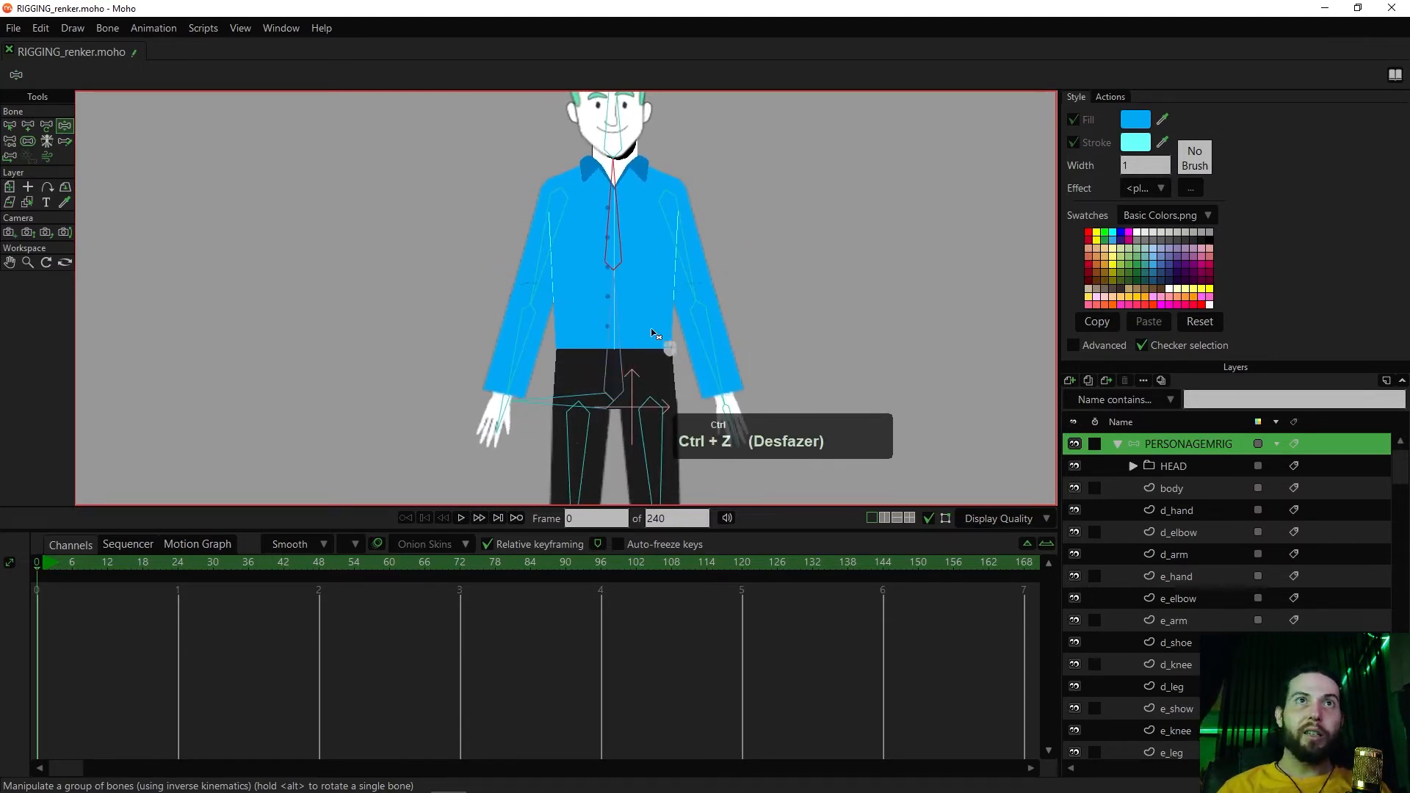
On the body layer, bind the lower shirt, bottom button and hip points to the lower torso bone B2
{"action": "scroll", "coordinate": [656, 333], "scroll_direction": "up", "scroll_amount": 2}
{"action": "left_click", "coordinate": [1165, 483]}
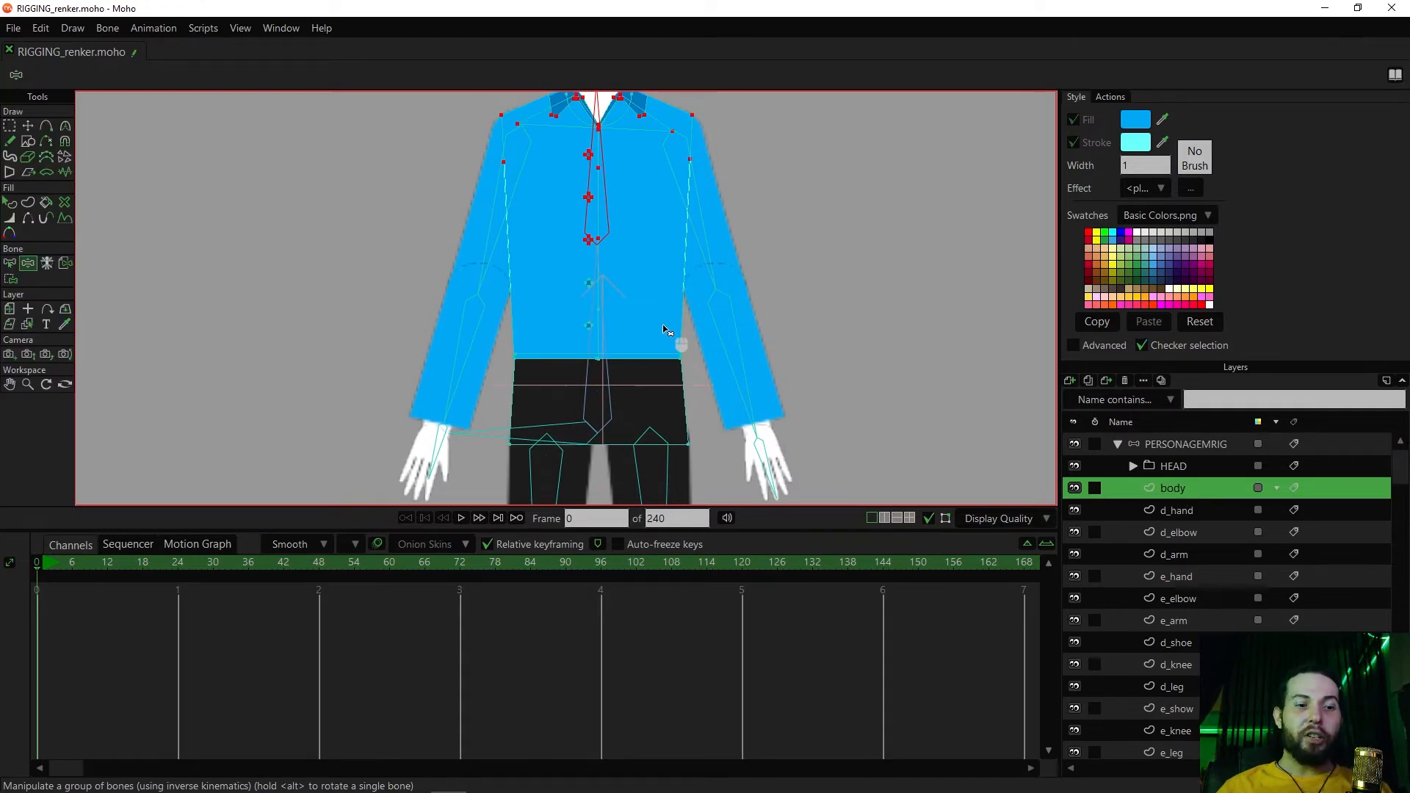
{"action": "key", "text": "b"}
{"action": "left_click", "coordinate": [606, 342]}
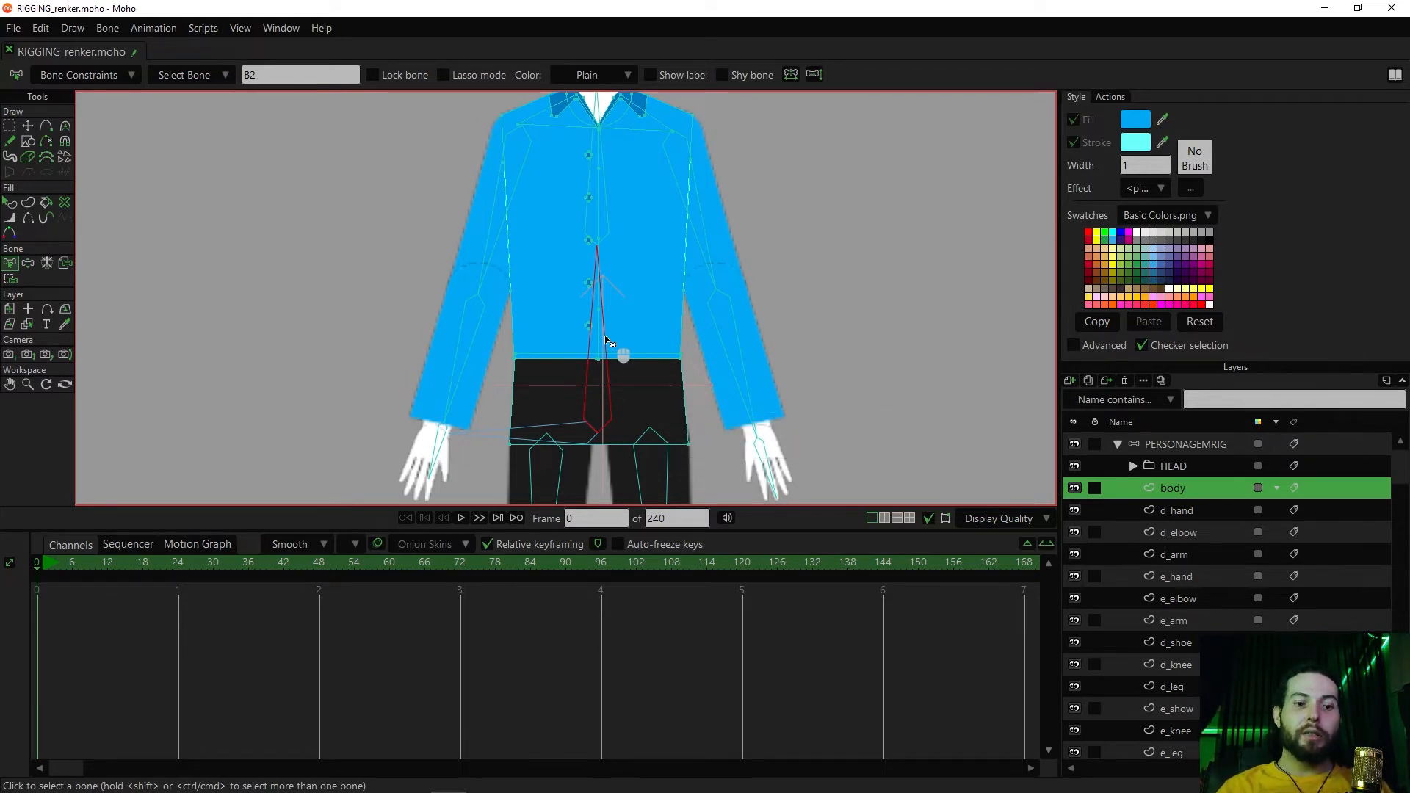
{"action": "key", "text": "i"}
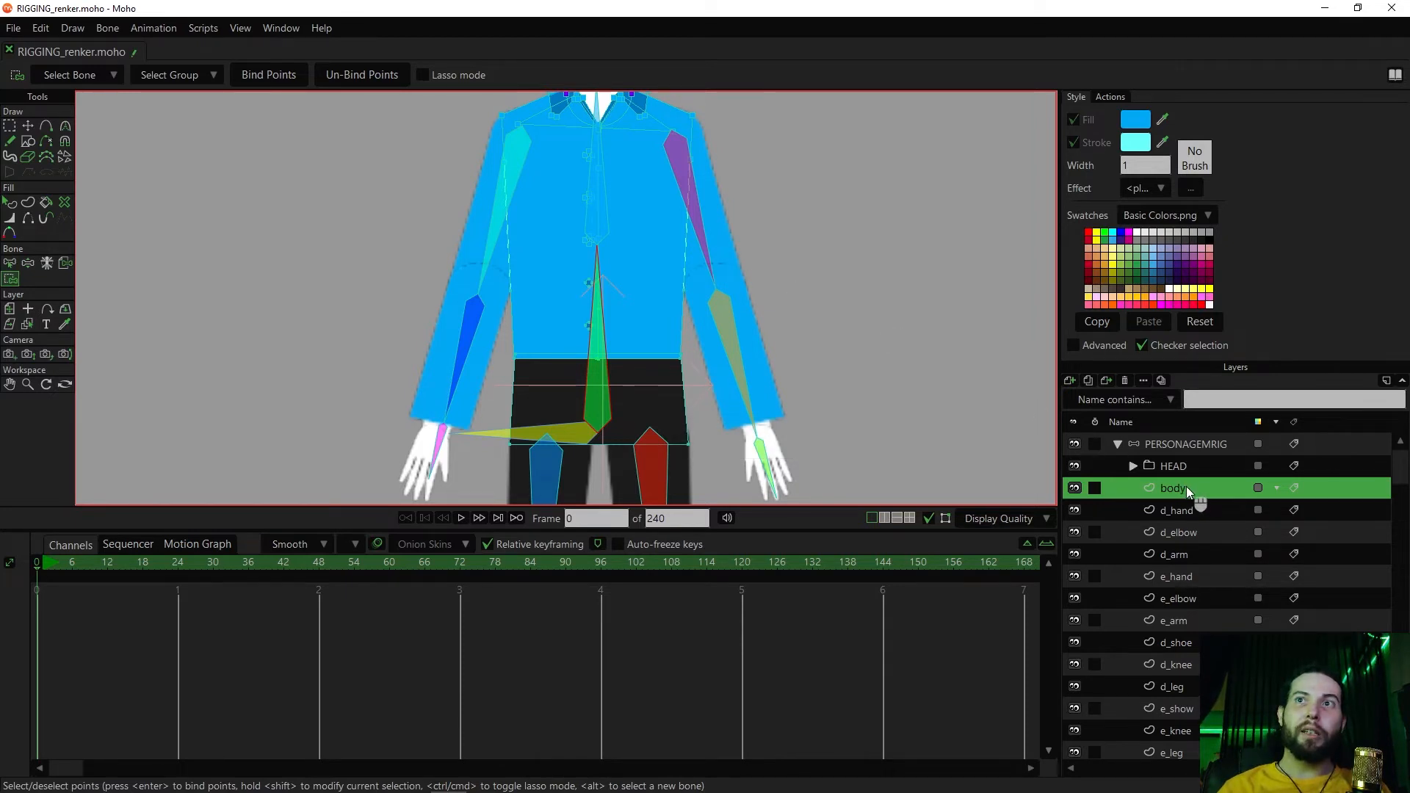
{"action": "left_click_drag", "start_coordinate": [717, 259], "coordinate": [452, 479]}
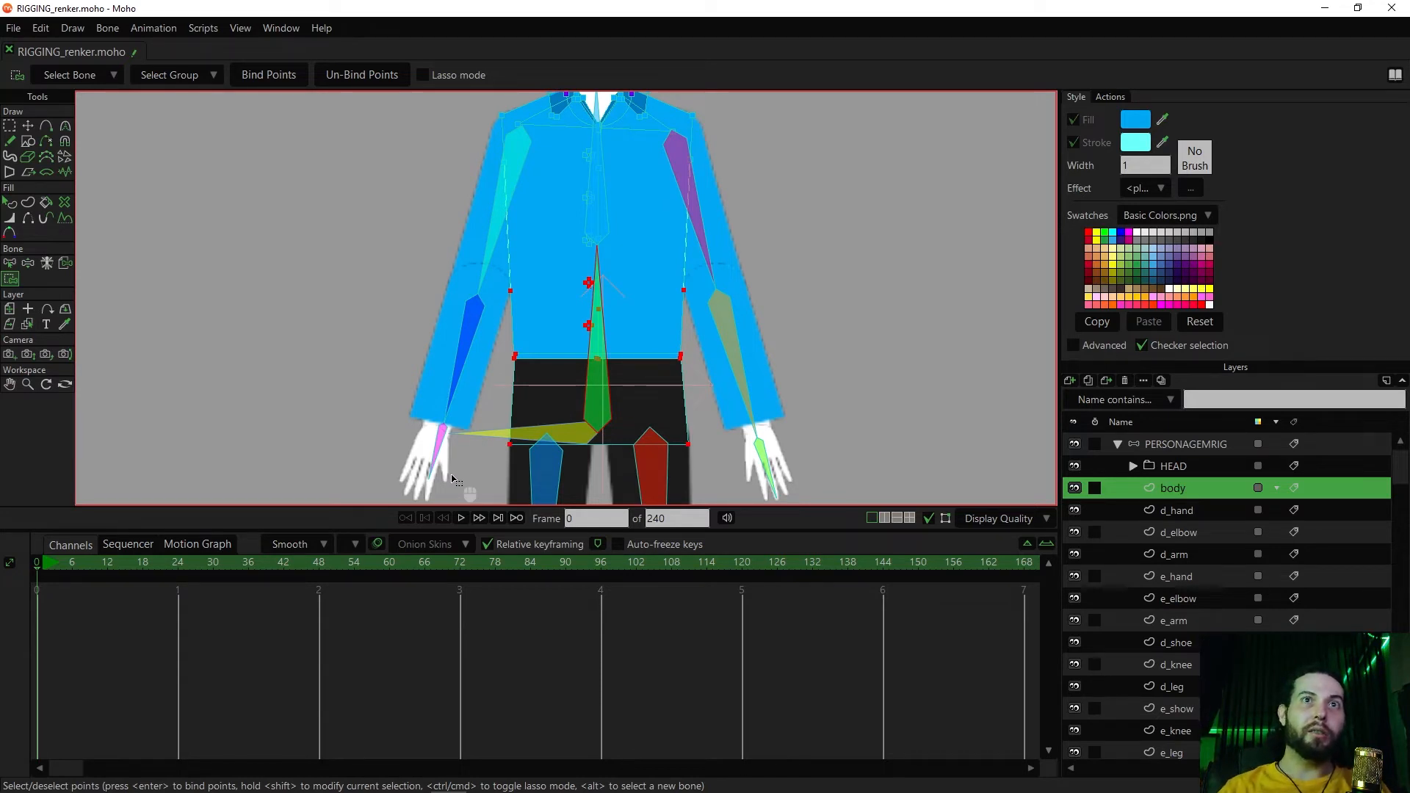
{"action": "key", "text": "Return"}
Try manipulating the upper and lower torso bones to test how the rebound body bends, and undo each pose
{"action": "key", "text": "ctrl+z"}
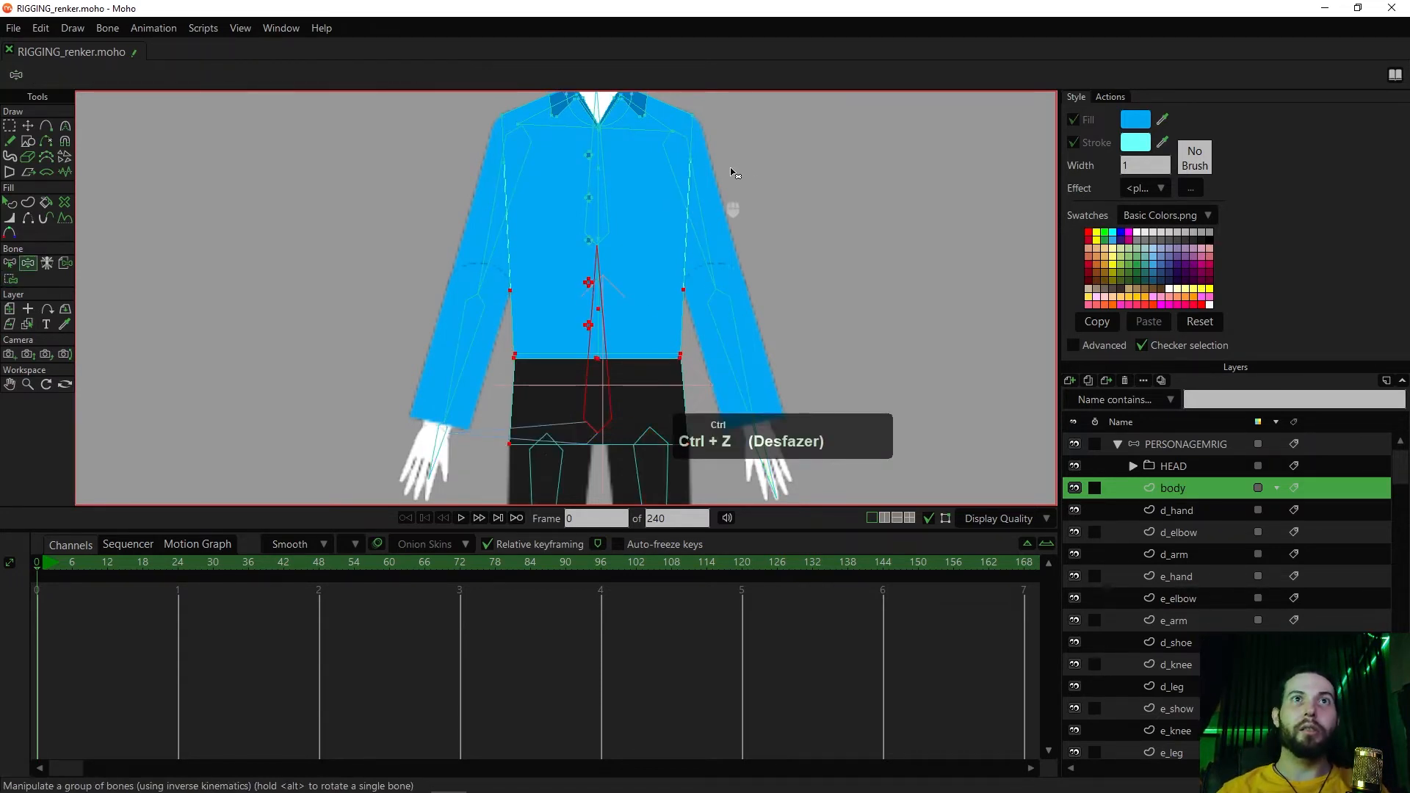
{"action": "mouse_move", "coordinate": [599, 290]}
{"action": "left_mouse_down"}
{"action": "mouse_move", "coordinate": [619, 297]}
{"action": "mouse_move", "coordinate": [576, 300]}
{"action": "mouse_move", "coordinate": [620, 297]}
{"action": "mouse_move", "coordinate": [602, 291]}
{"action": "left_mouse_up"}
{"action": "key", "text": "ctrl+z"}
{"action": "left_click_drag", "start_coordinate": [603, 179], "coordinate": [574, 183]}
{"action": "key", "text": "ctrl+z"}
{"action": "left_click_drag", "start_coordinate": [600, 306], "coordinate": [632, 296]}
{"action": "key", "text": "ctrl+z"}
{"action": "scroll", "coordinate": [586, 314], "scroll_direction": "down", "scroll_amount": 5}
{"action": "scroll", "coordinate": [632, 296], "scroll_direction": "up", "scroll_amount": 4}
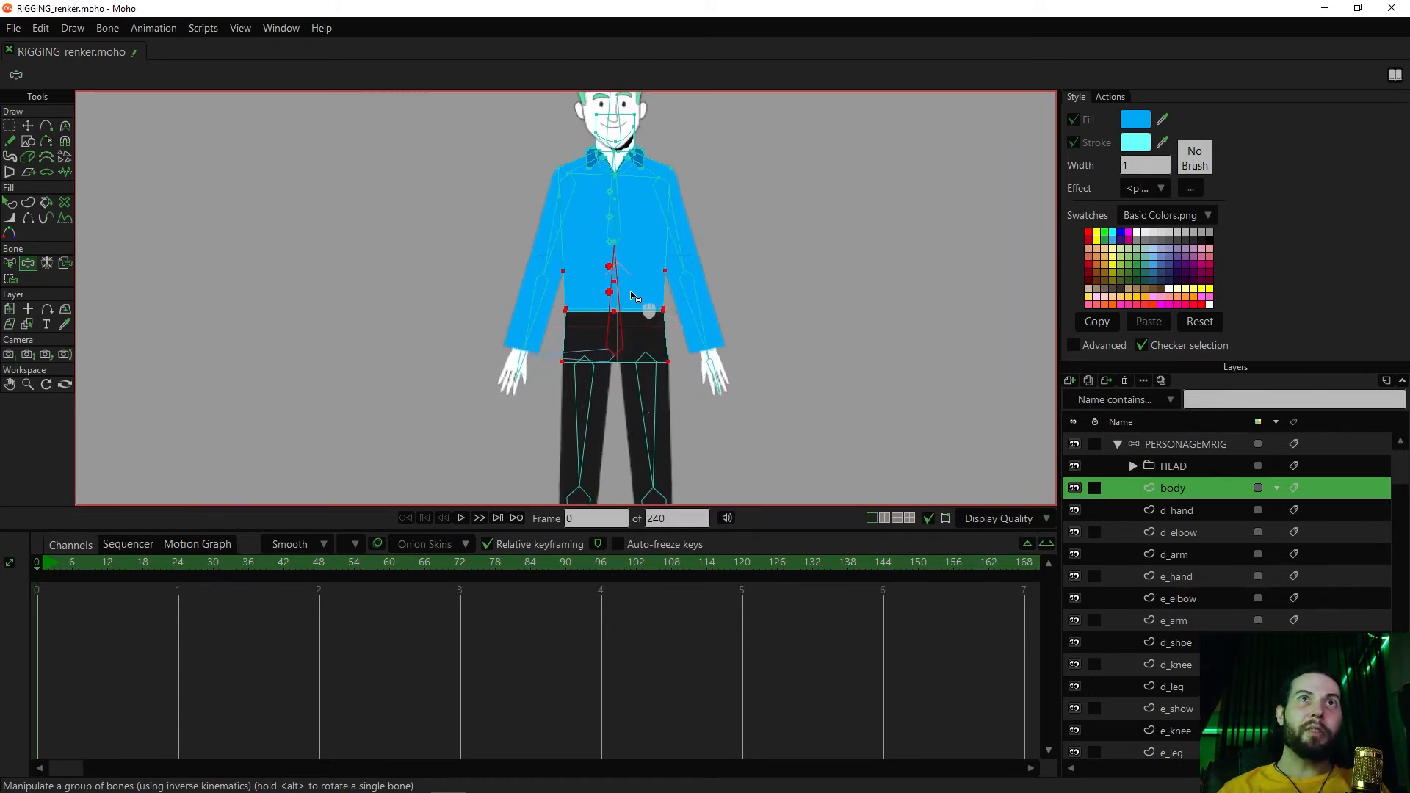
{"action": "left_click_drag", "start_coordinate": [632, 296], "coordinate": [640, 312]}
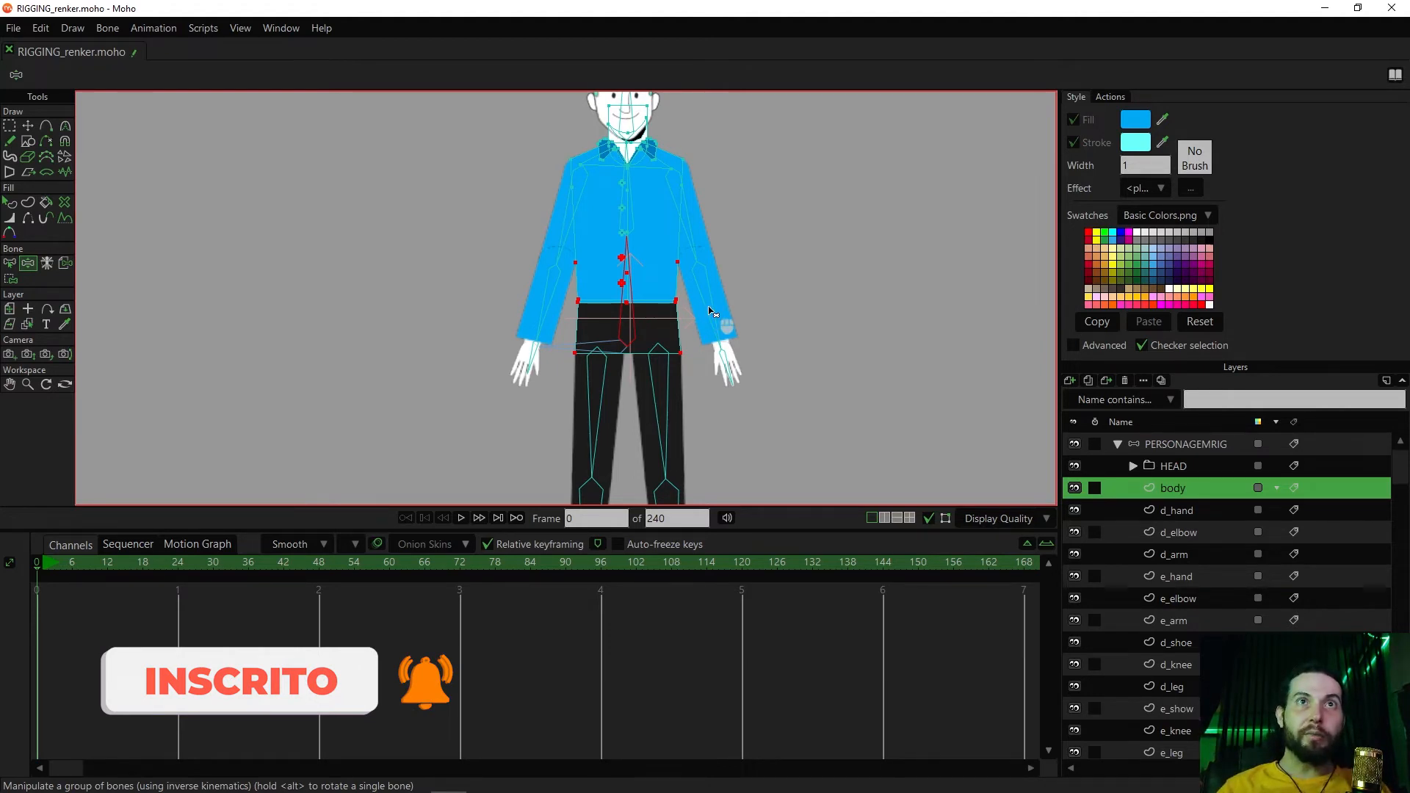
{"action": "scroll", "coordinate": [711, 311], "scroll_direction": "up", "scroll_amount": 3}
{"action": "scroll", "coordinate": [802, 343], "scroll_direction": "down", "scroll_amount": 2}
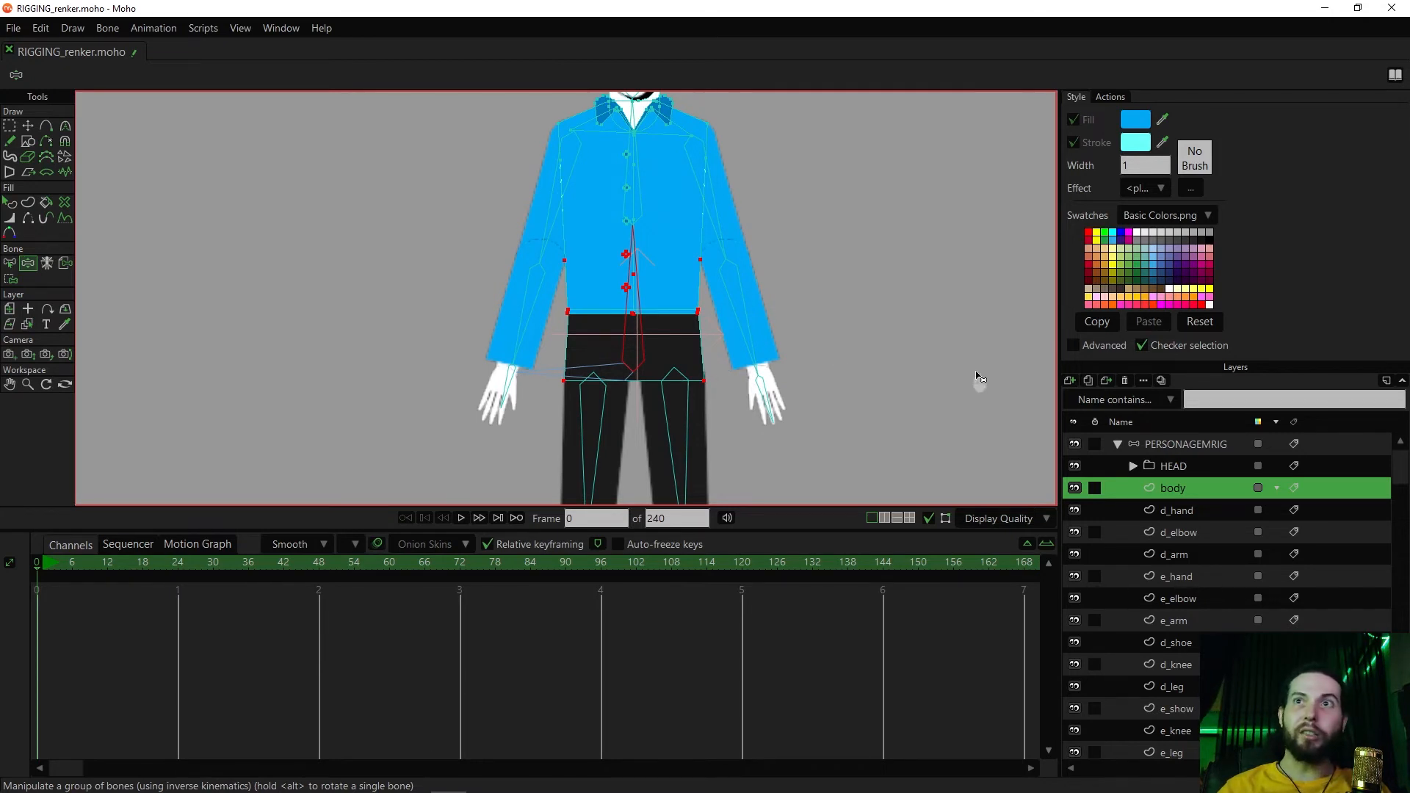
Try tilting the hip bone to inspect the body's lower corners with the overlays hidden, and restore the rest pose
{"action": "scroll", "coordinate": [802, 367], "scroll_direction": "up", "scroll_amount": 3}
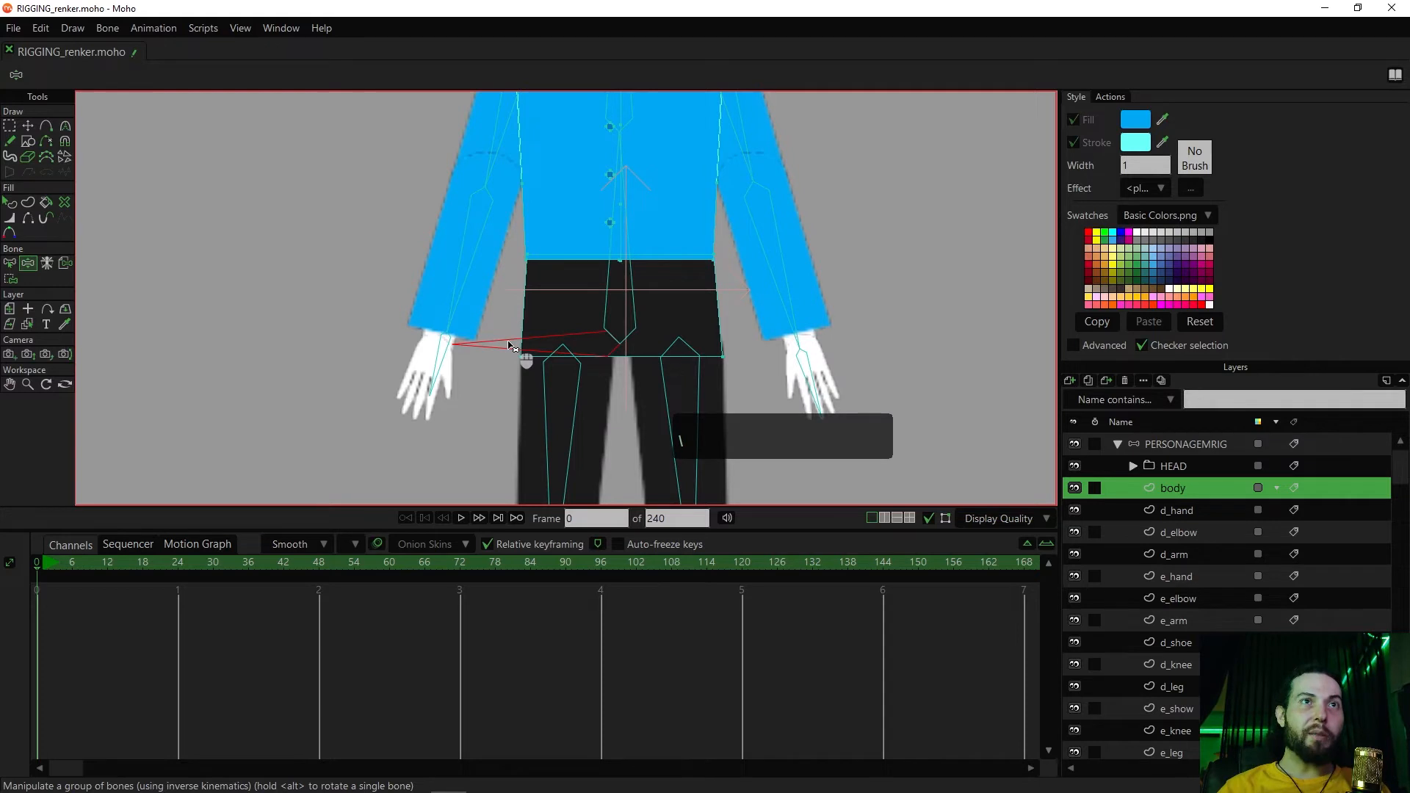
{"action": "scroll", "coordinate": [512, 346], "scroll_direction": "down", "scroll_amount": 2}
{"action": "key", "text": "z"}
{"action": "left_click_drag", "start_coordinate": [512, 355], "coordinate": [592, 360]}
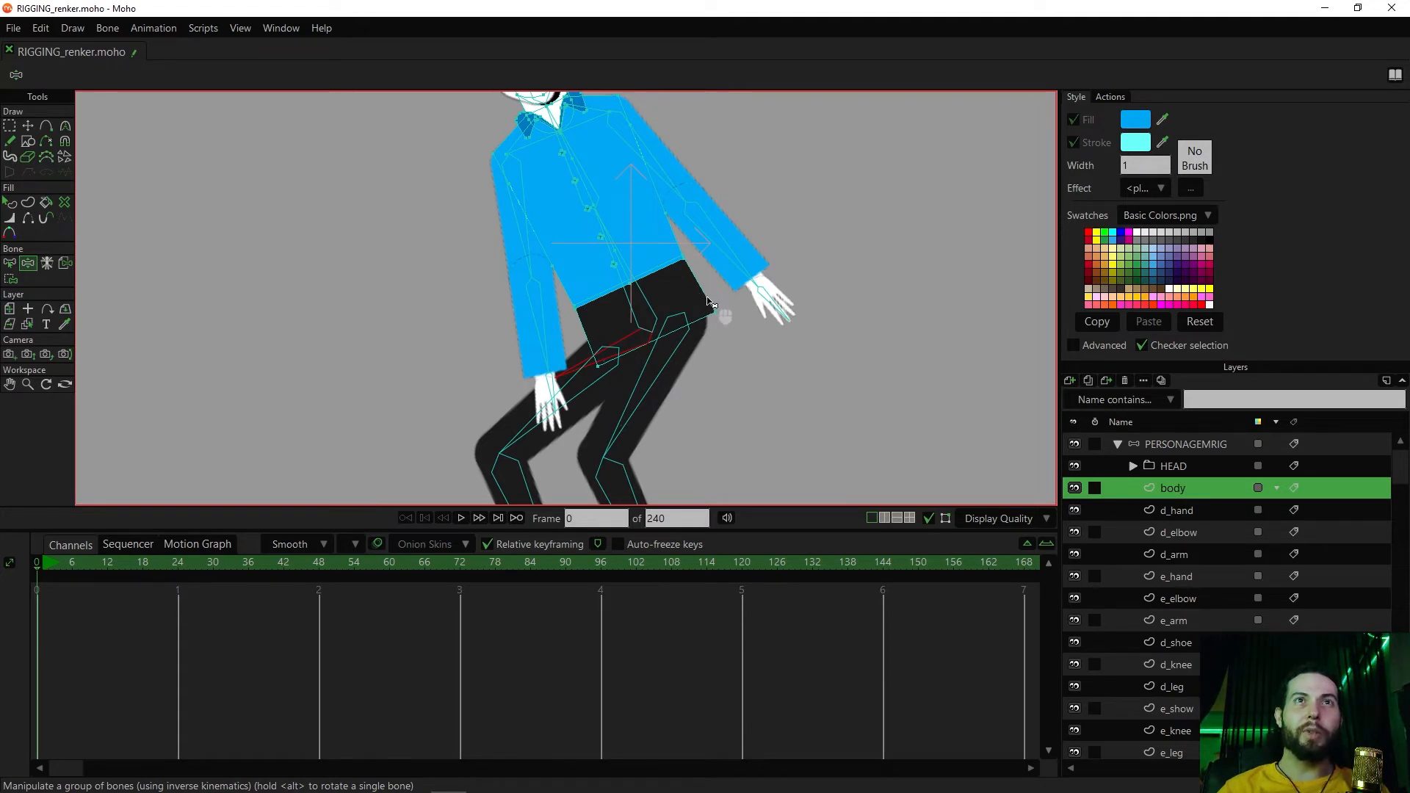
{"action": "key", "text": "ctrl+shift+c"}
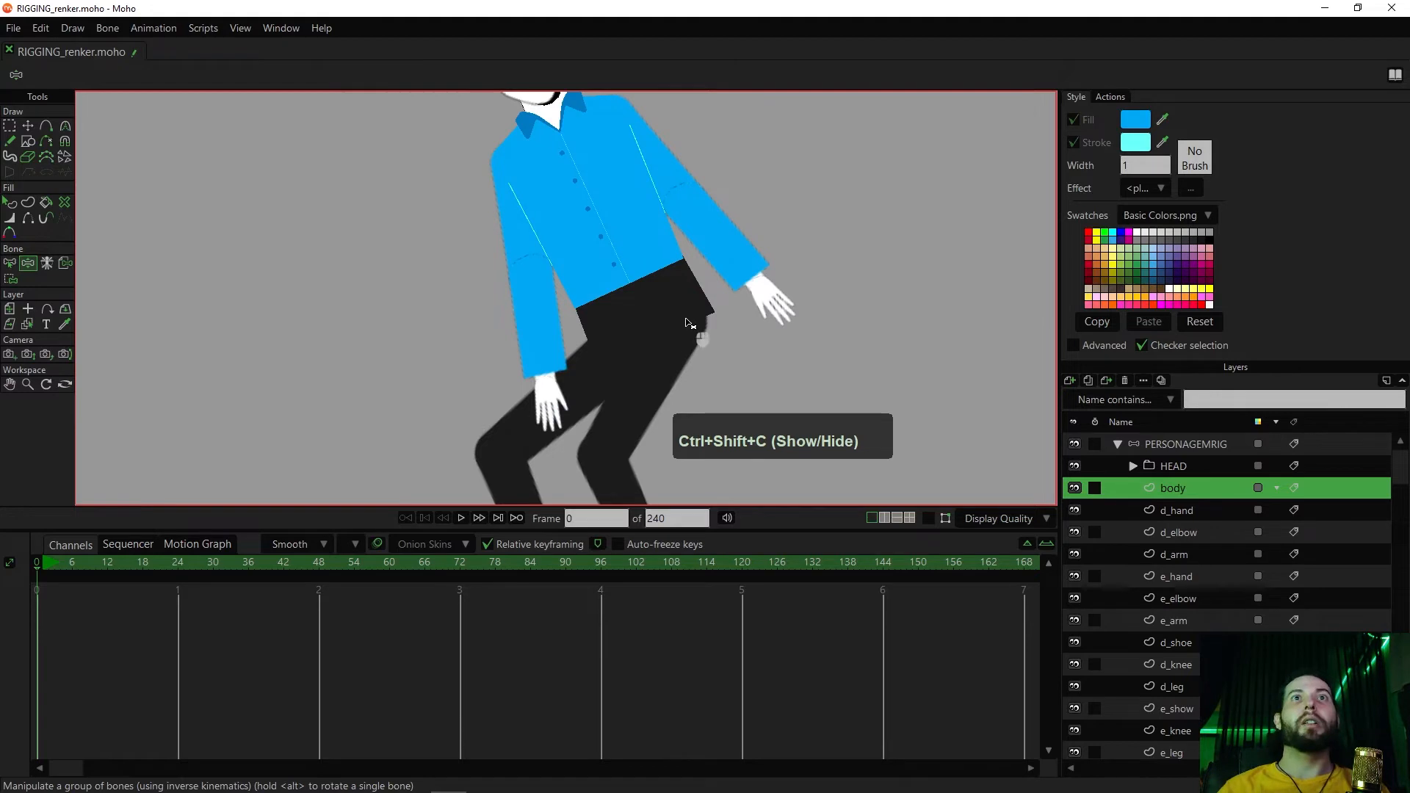
{"action": "left_click", "coordinate": [685, 324]}
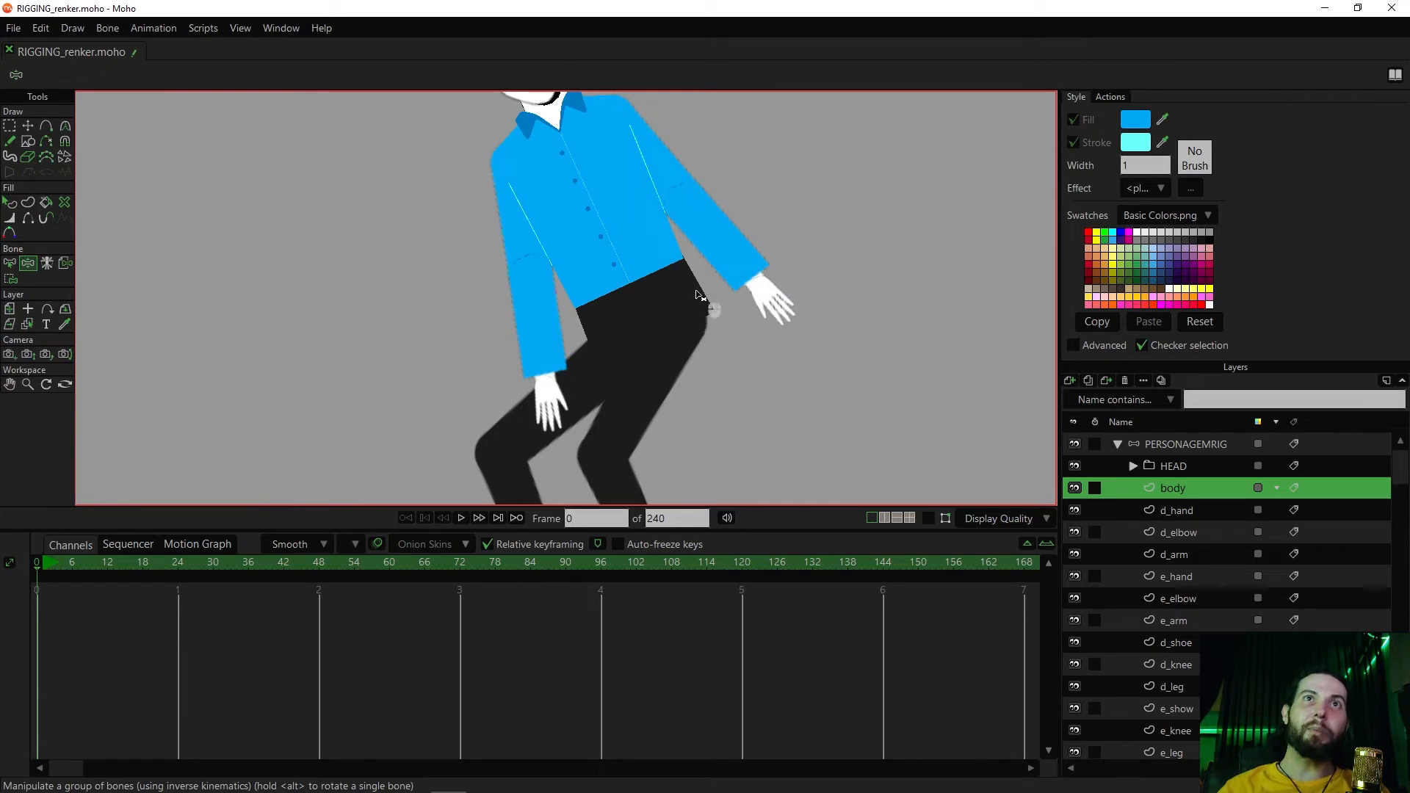
{"action": "key", "text": "ctrl+shift+c"}
{"action": "key", "text": "ctrl+shift+c"}
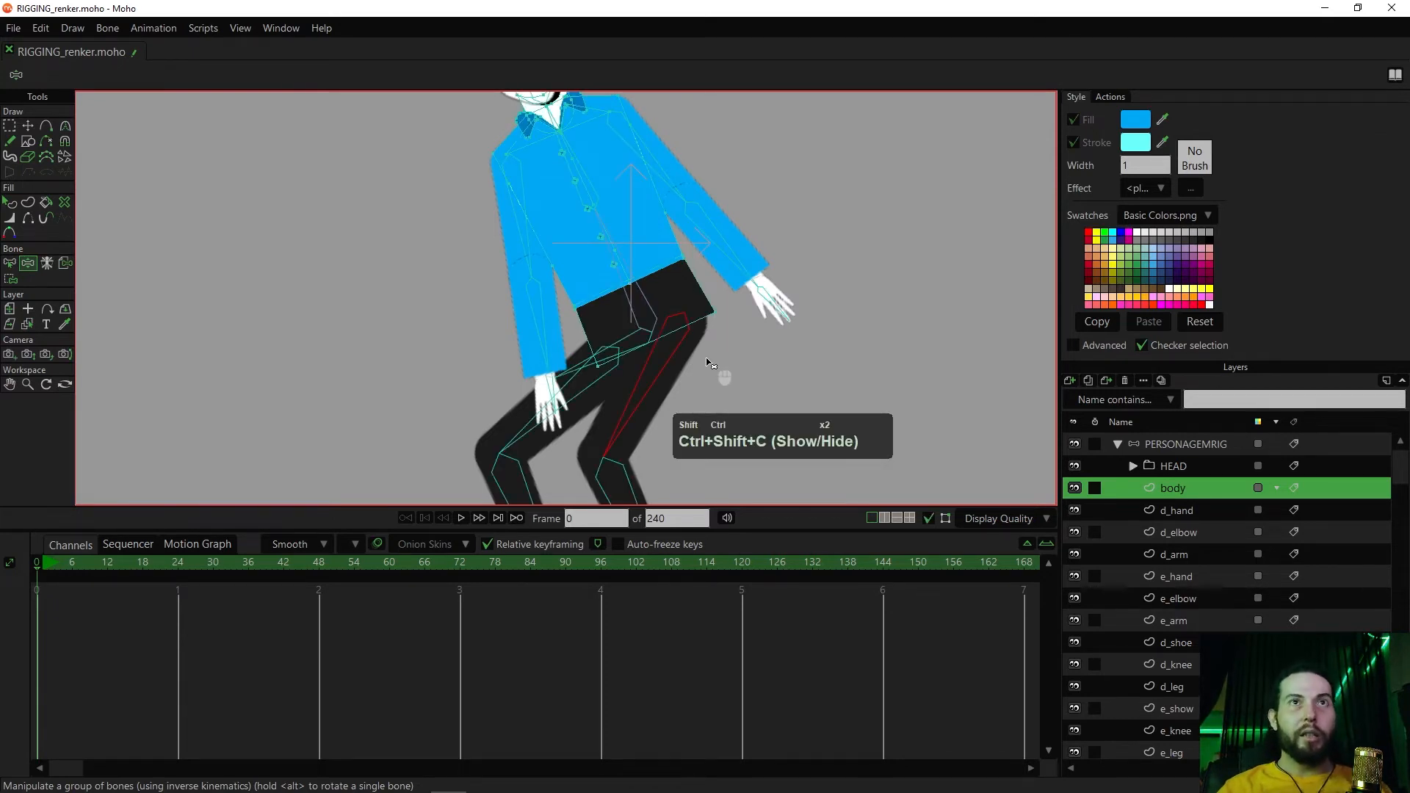
{"action": "key", "text": "z"}
{"action": "left_click_drag", "start_coordinate": [661, 357], "coordinate": [610, 336]}
Select the two lower corner points of the body's hip shape and smooth them with a curvature of 0.30
{"action": "key", "text": "t"}
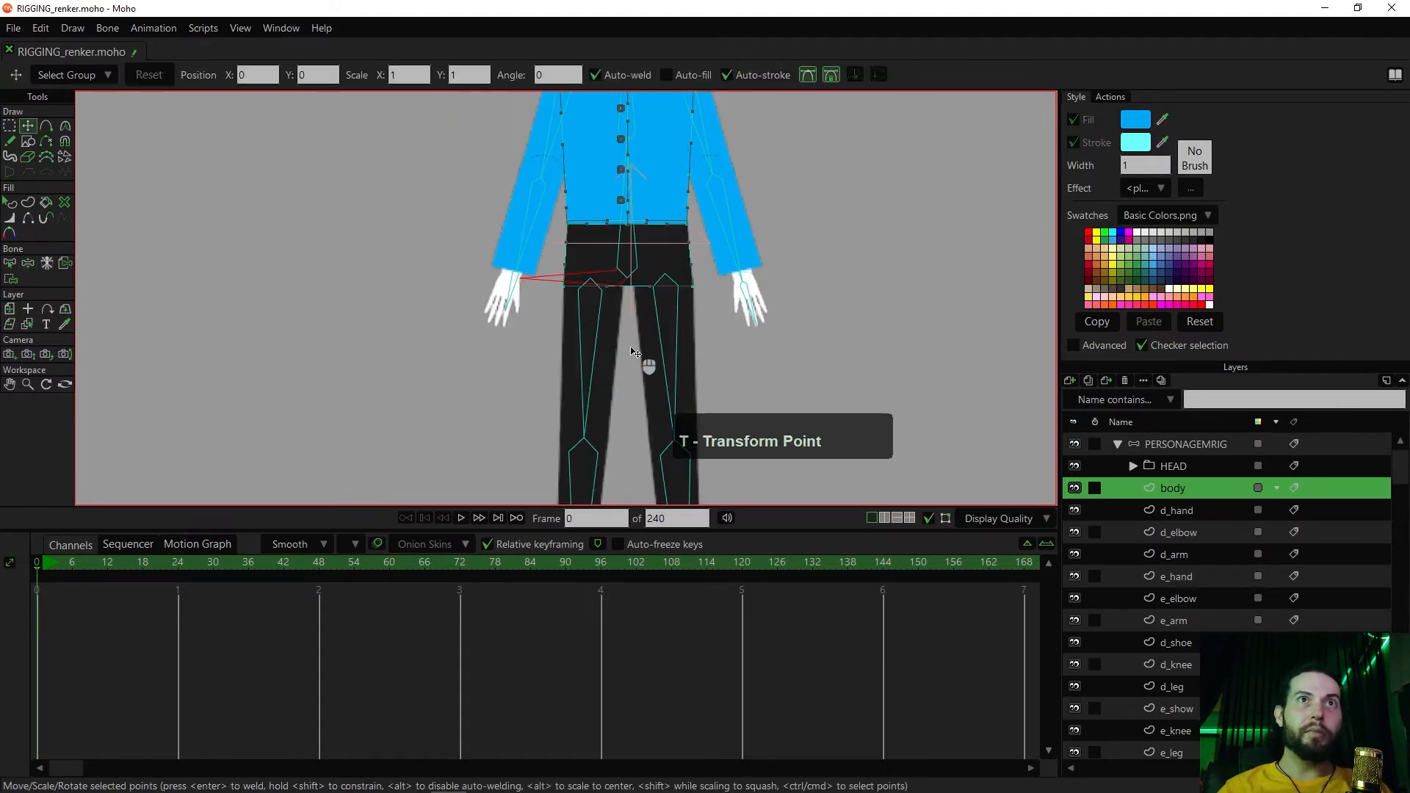
{"action": "scroll", "coordinate": [628, 378], "scroll_direction": "up", "scroll_amount": 2}
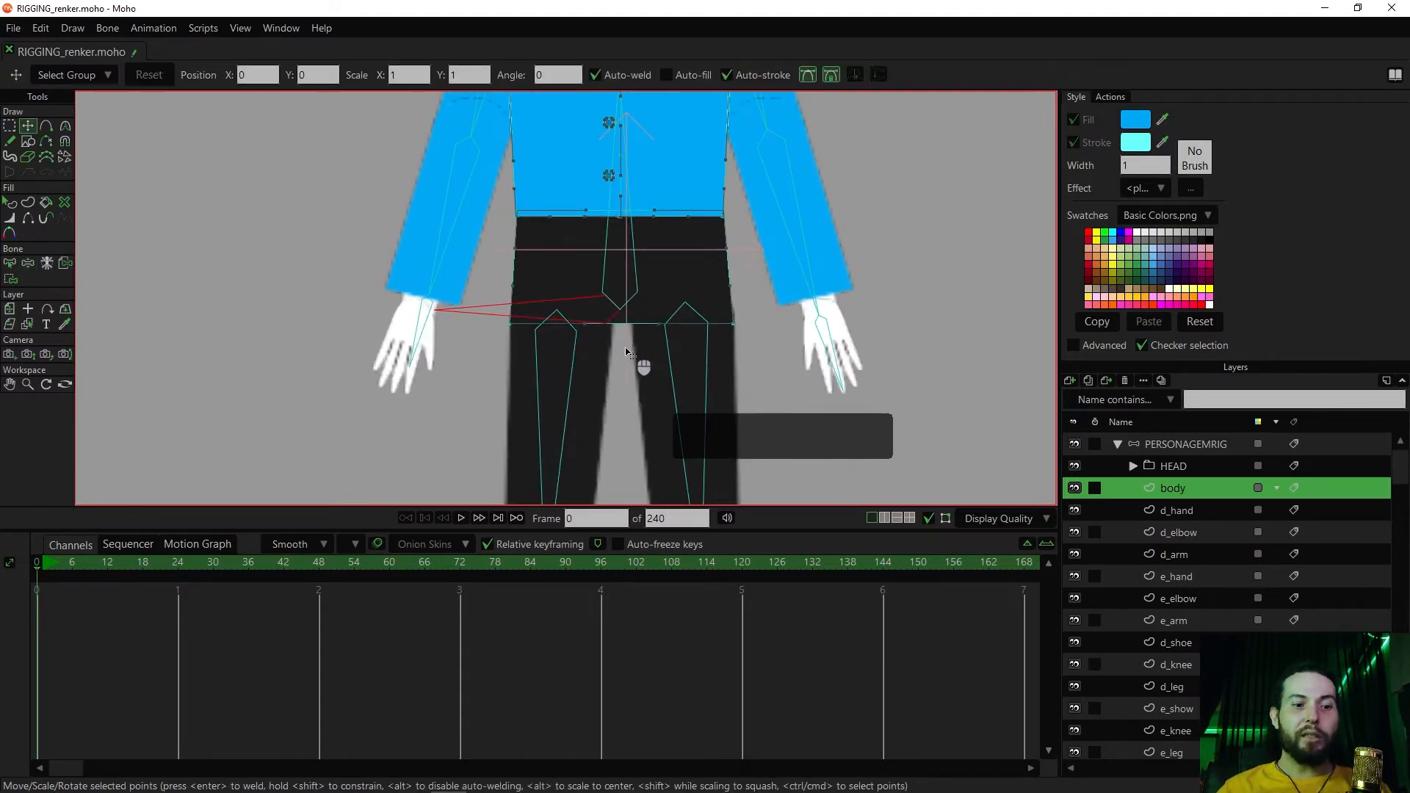
{"action": "key", "text": "g"}
{"action": "left_click_drag", "start_coordinate": [752, 307], "coordinate": [700, 345]}
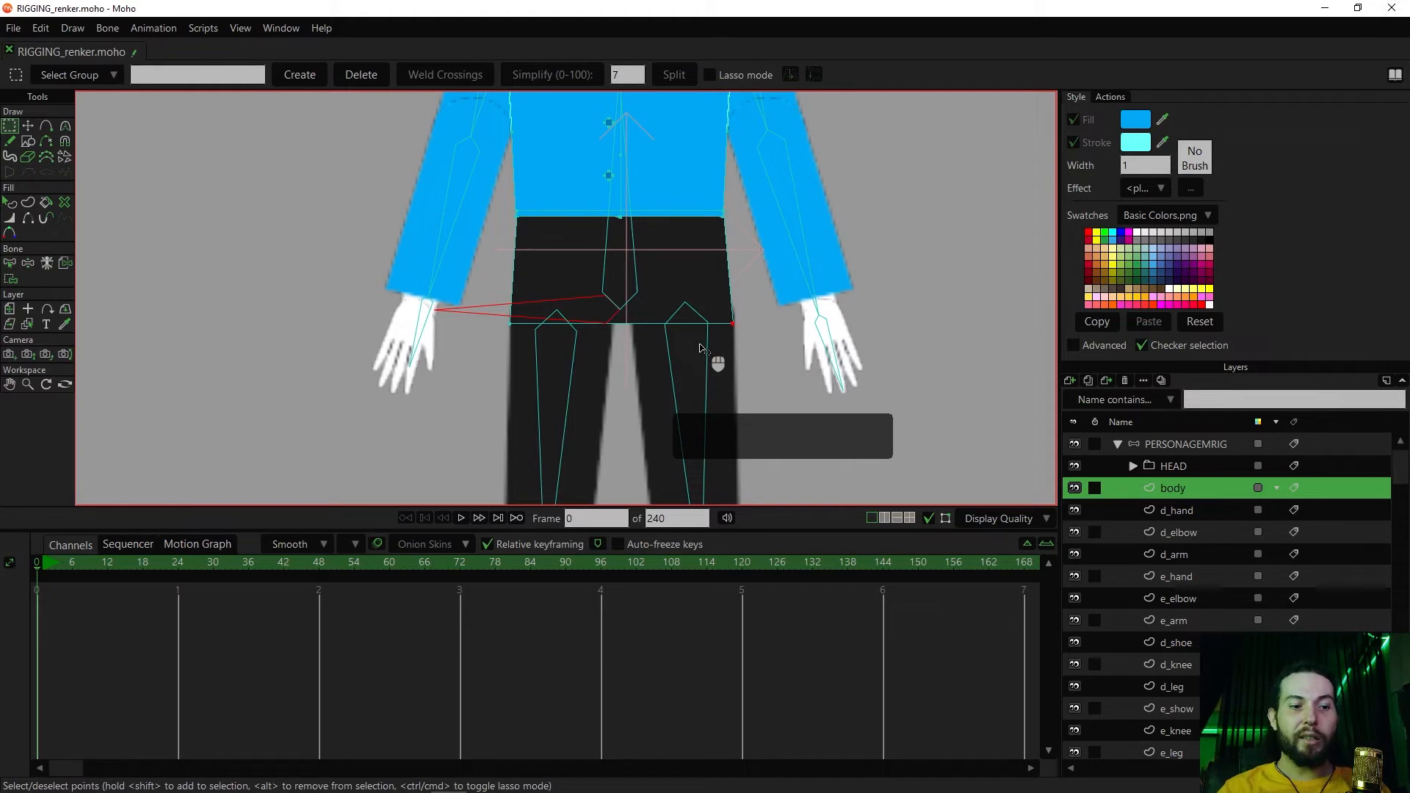
{"action": "left_click", "coordinate": [508, 323], "text": "shift"}
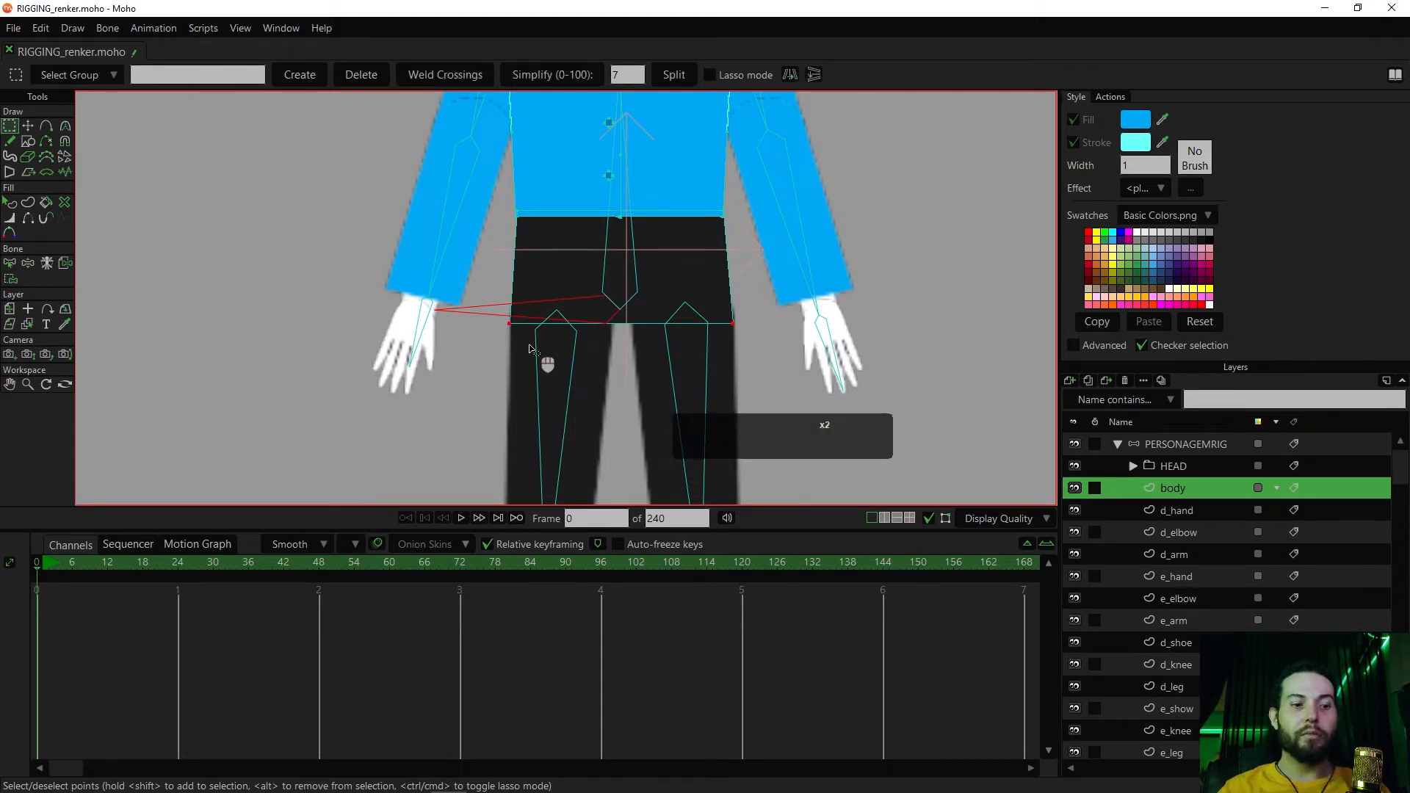
{"action": "key", "text": "c"}
{"action": "left_click_drag", "start_coordinate": [521, 316], "coordinate": [525, 229]}
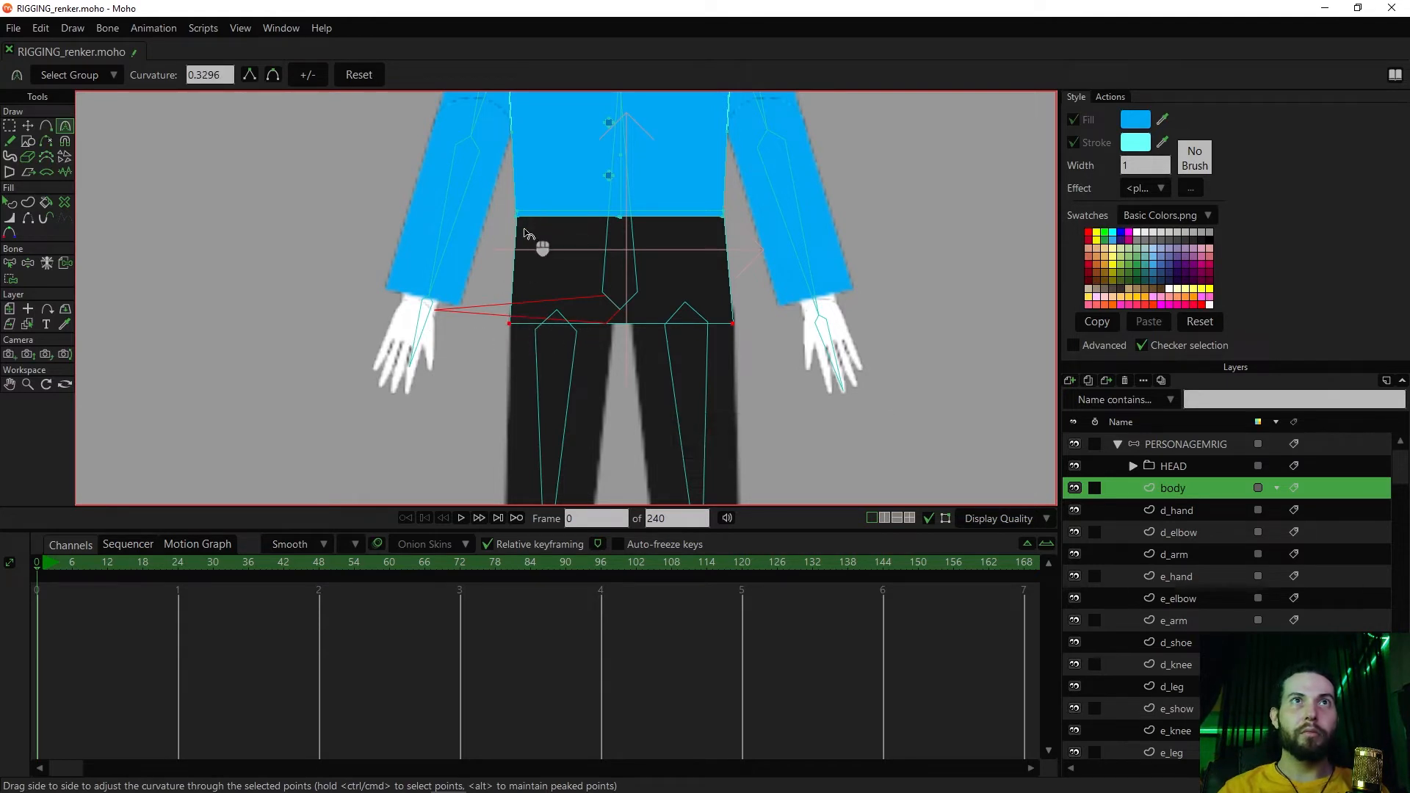
{"action": "left_click", "coordinate": [274, 74]}
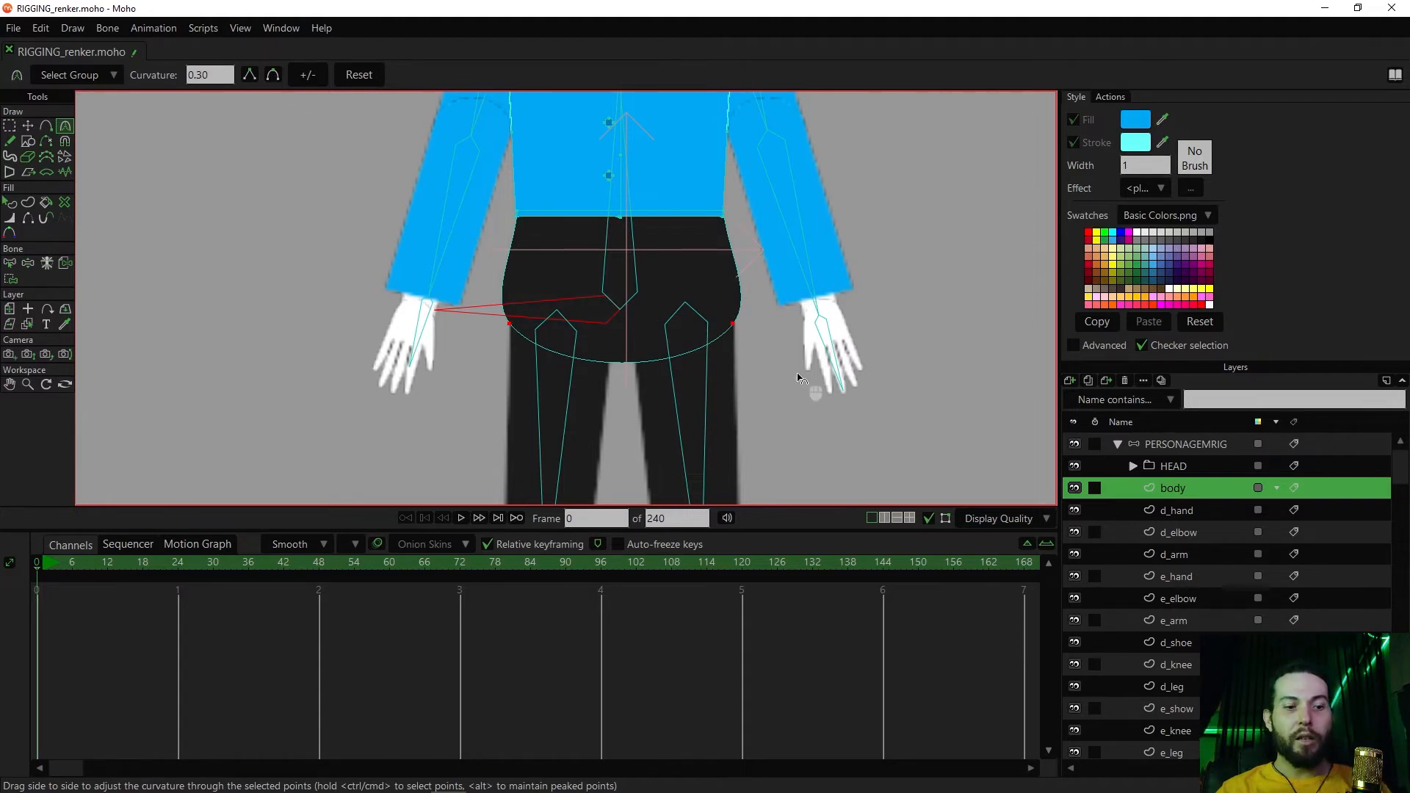
{"action": "key", "text": "c"}
{"action": "key", "text": "c"}
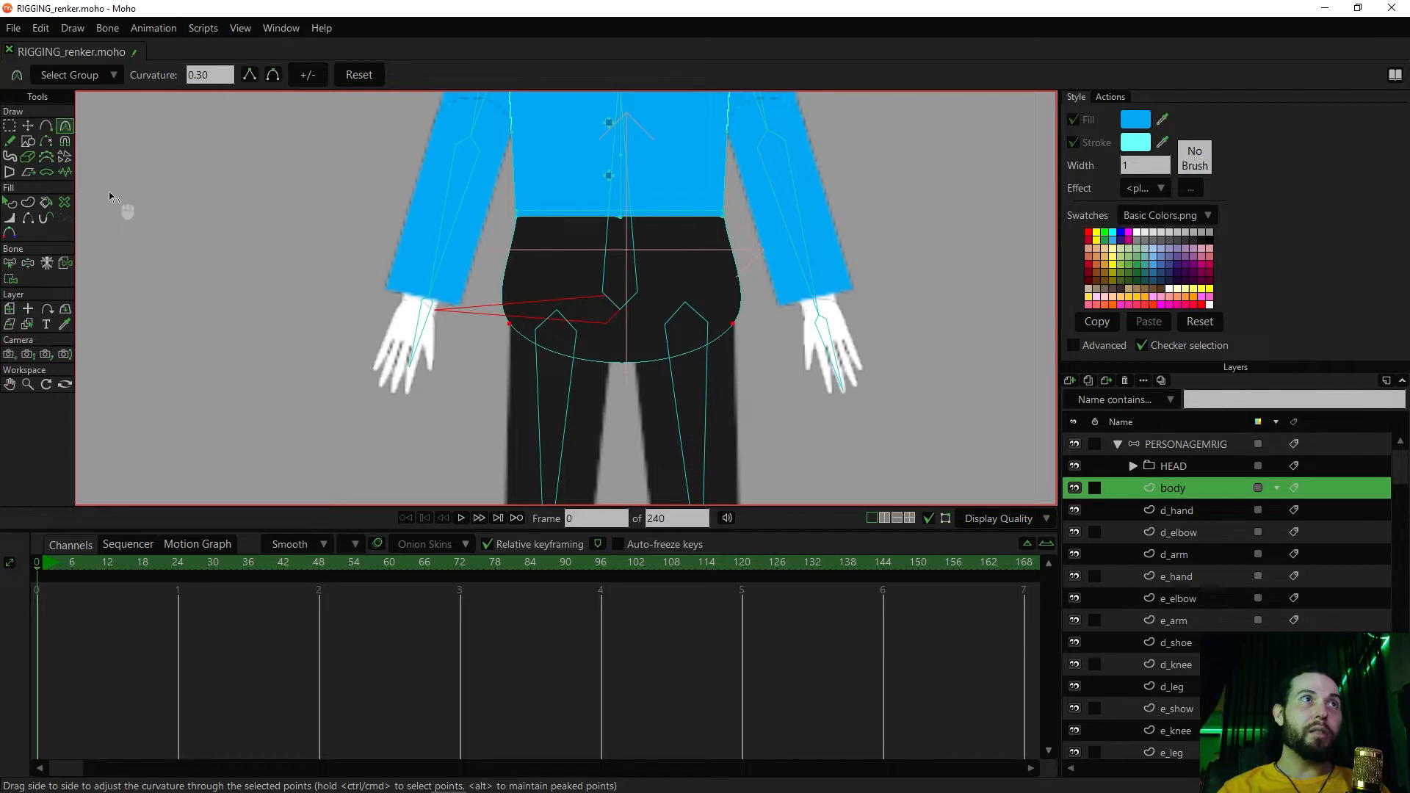
Reposition the two rounded hip points and adjust their curve handles so the hip outline follows the tops of the legs
{"action": "key", "text": "g"}
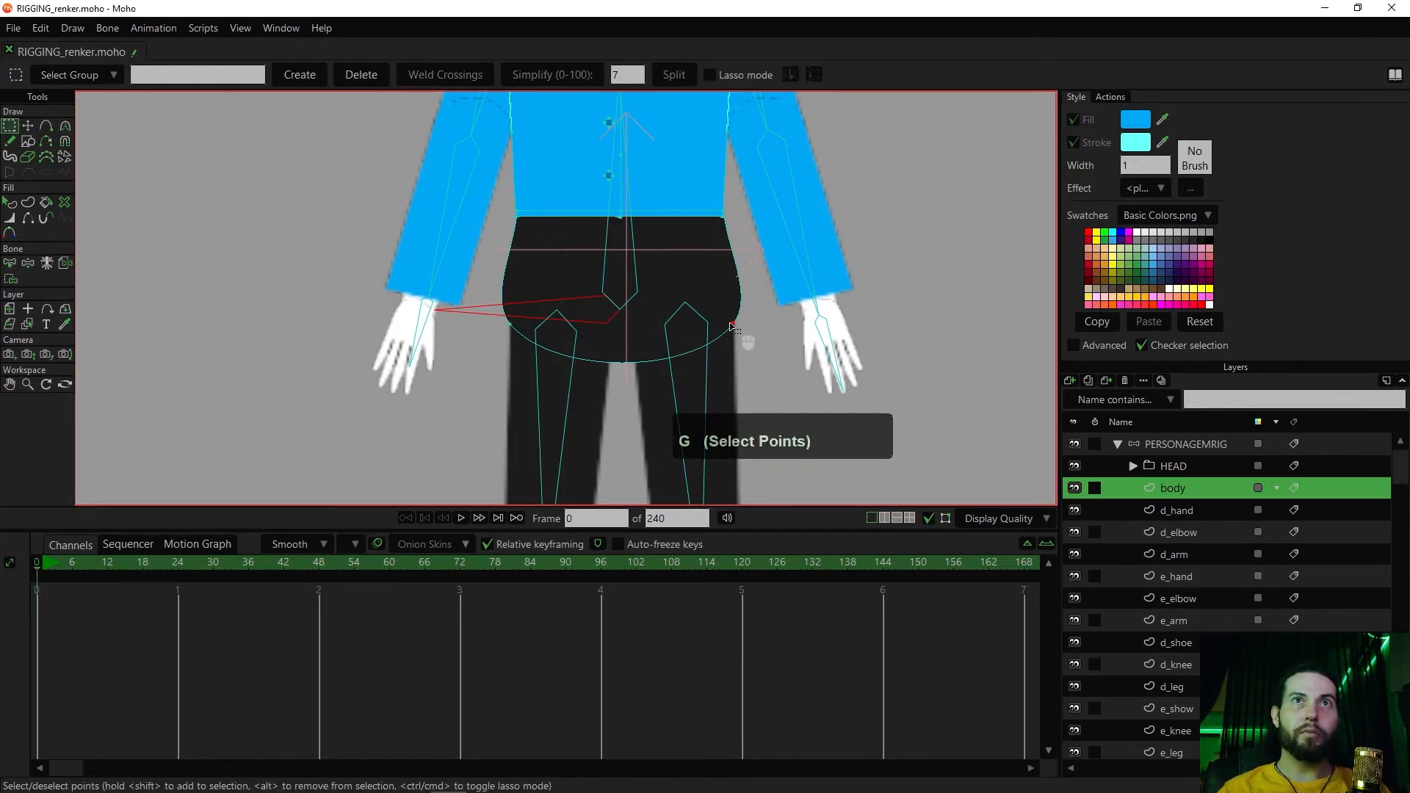
{"action": "key", "text": "t"}
{"action": "mouse_move", "coordinate": [754, 297]}
{"action": "left_mouse_down"}
{"action": "mouse_move", "coordinate": [734, 253]}
{"action": "mouse_move", "coordinate": [752, 270]}
{"action": "mouse_move", "coordinate": [748, 324]}
{"action": "mouse_move", "coordinate": [737, 312]}
{"action": "left_mouse_up"}
{"action": "left_click_drag", "start_coordinate": [489, 298], "coordinate": [502, 282]}
{"action": "left_click_drag", "start_coordinate": [521, 389], "coordinate": [532, 395]}
{"action": "left_click_drag", "start_coordinate": [510, 322], "coordinate": [513, 259]}
{"action": "mouse_move", "coordinate": [521, 321]}
{"action": "left_mouse_down"}
{"action": "mouse_move", "coordinate": [525, 303]}
{"action": "mouse_move", "coordinate": [516, 313]}
{"action": "left_mouse_up"}
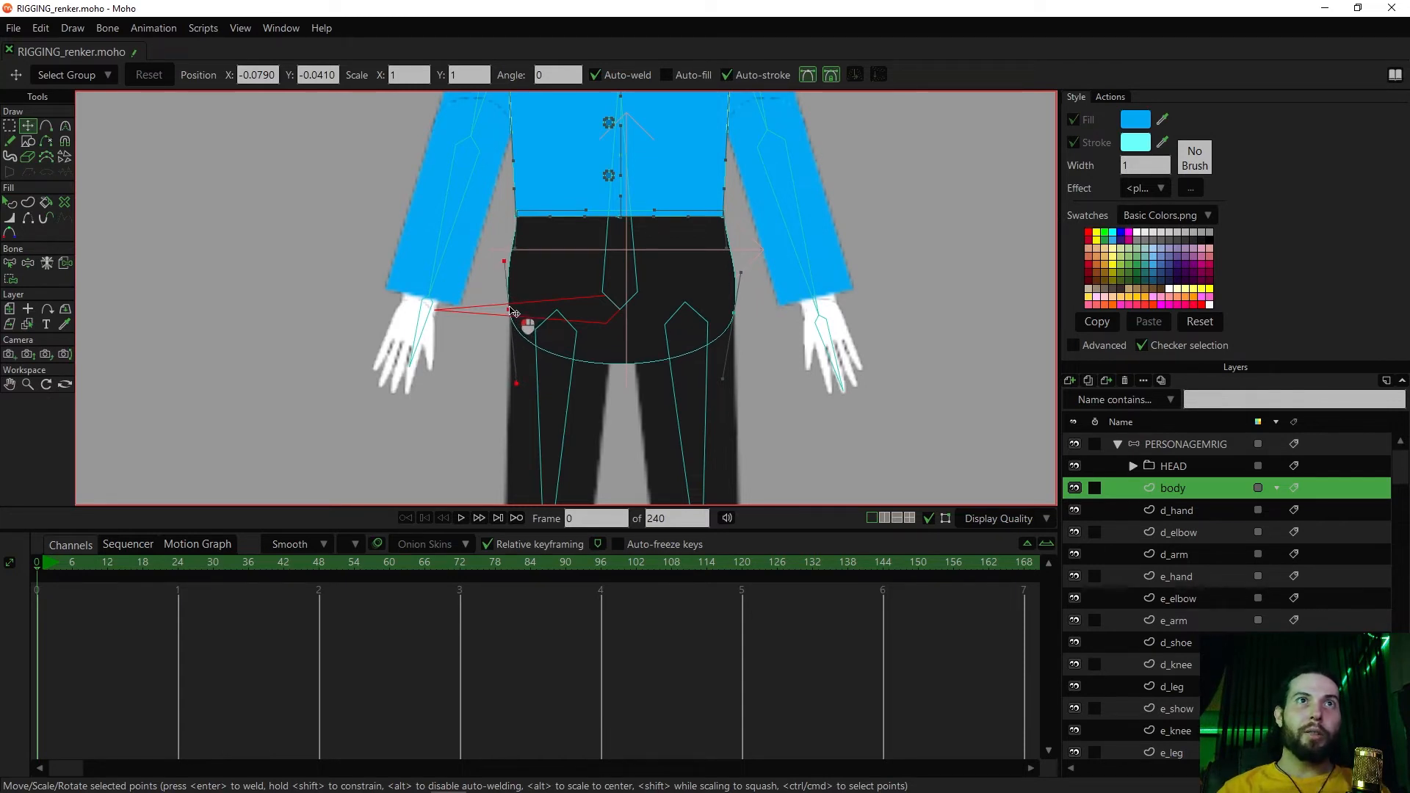
{"action": "left_click_drag", "start_coordinate": [514, 311], "coordinate": [510, 310]}
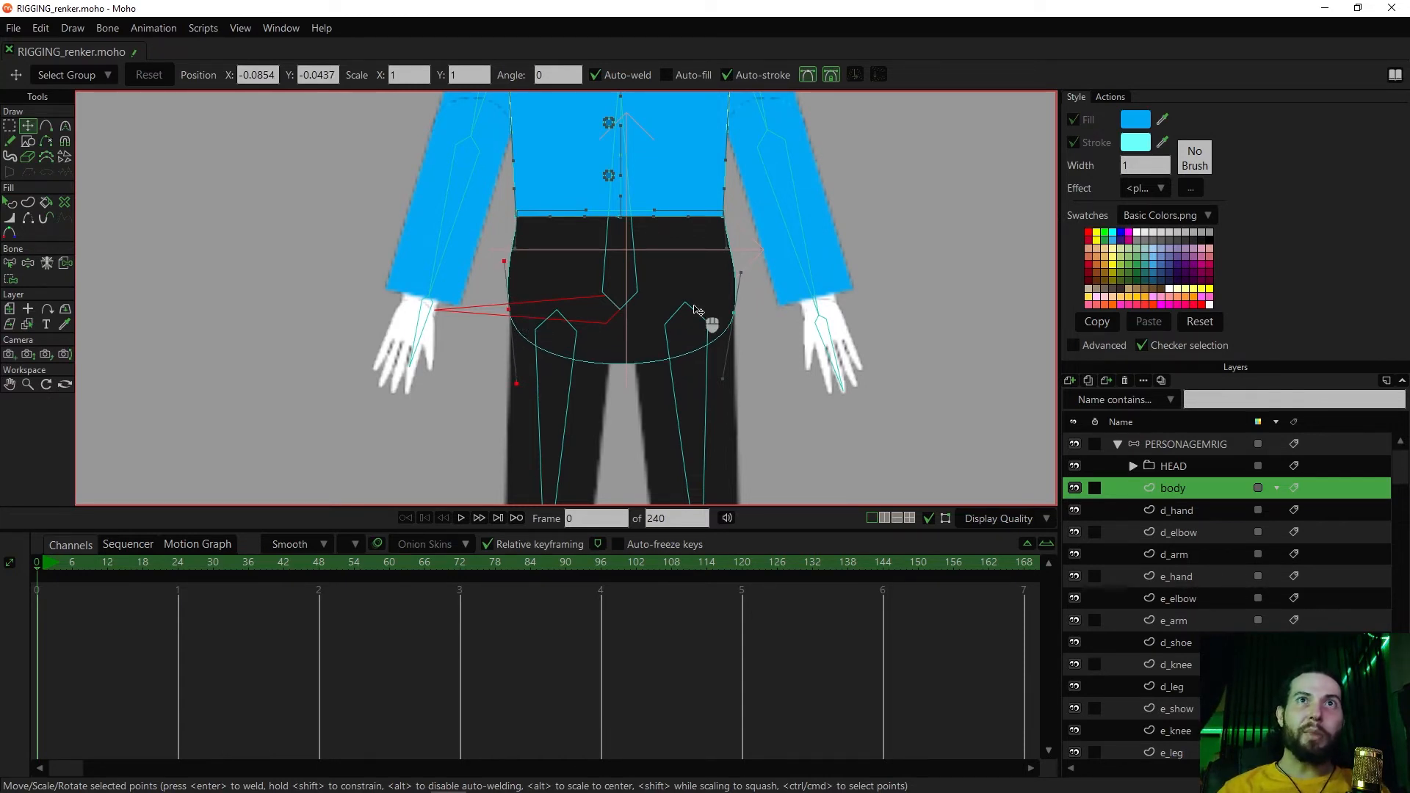
{"action": "left_click", "coordinate": [735, 312]}
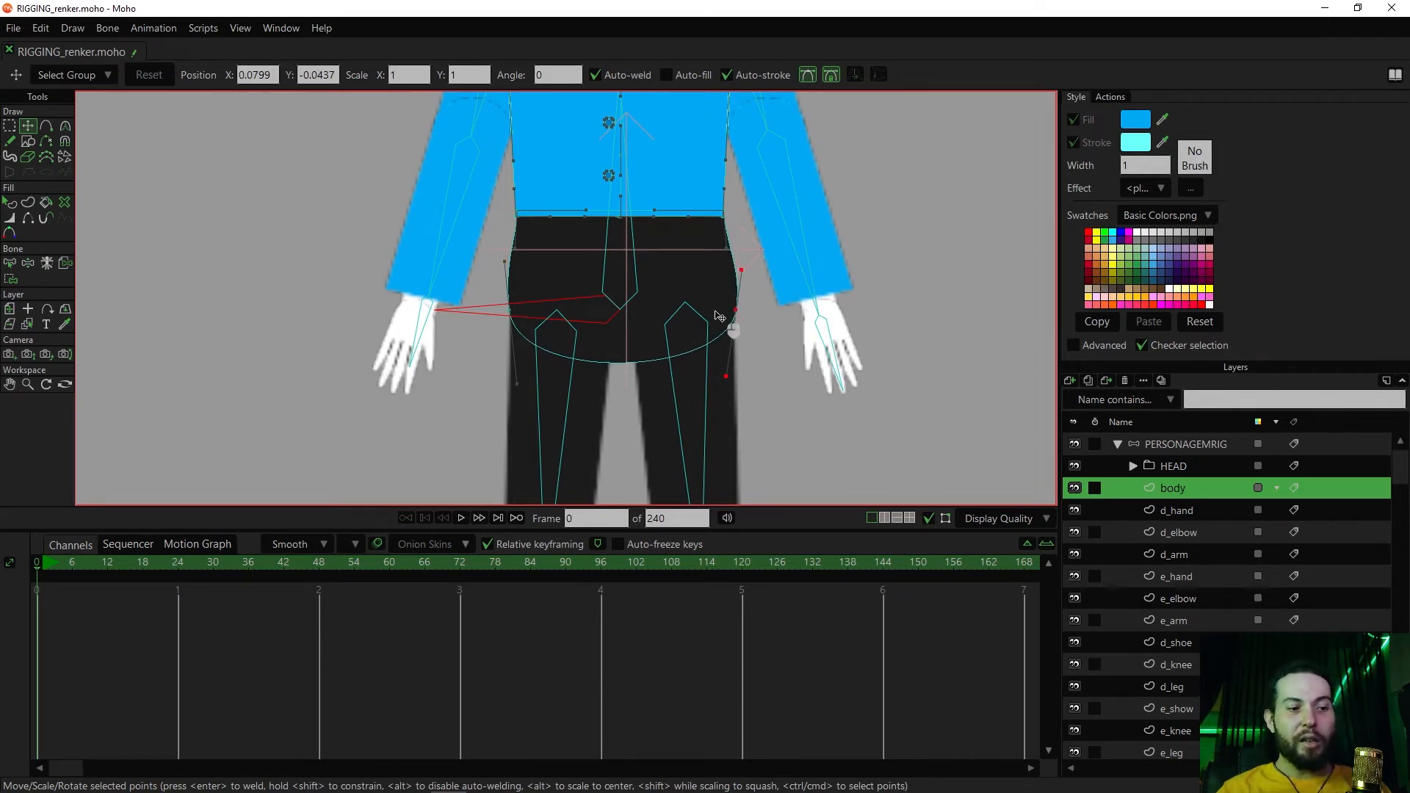
Try moving the hip and torso bones to test the rounded hips with the overlays hidden, and undo the pose
{"action": "key", "text": "z"}
{"action": "left_click_drag", "start_coordinate": [541, 315], "coordinate": [484, 318]}
{"action": "key", "text": "ctrl+shift+c"}
{"action": "scroll", "coordinate": [515, 340], "scroll_direction": "down", "scroll_amount": 4}
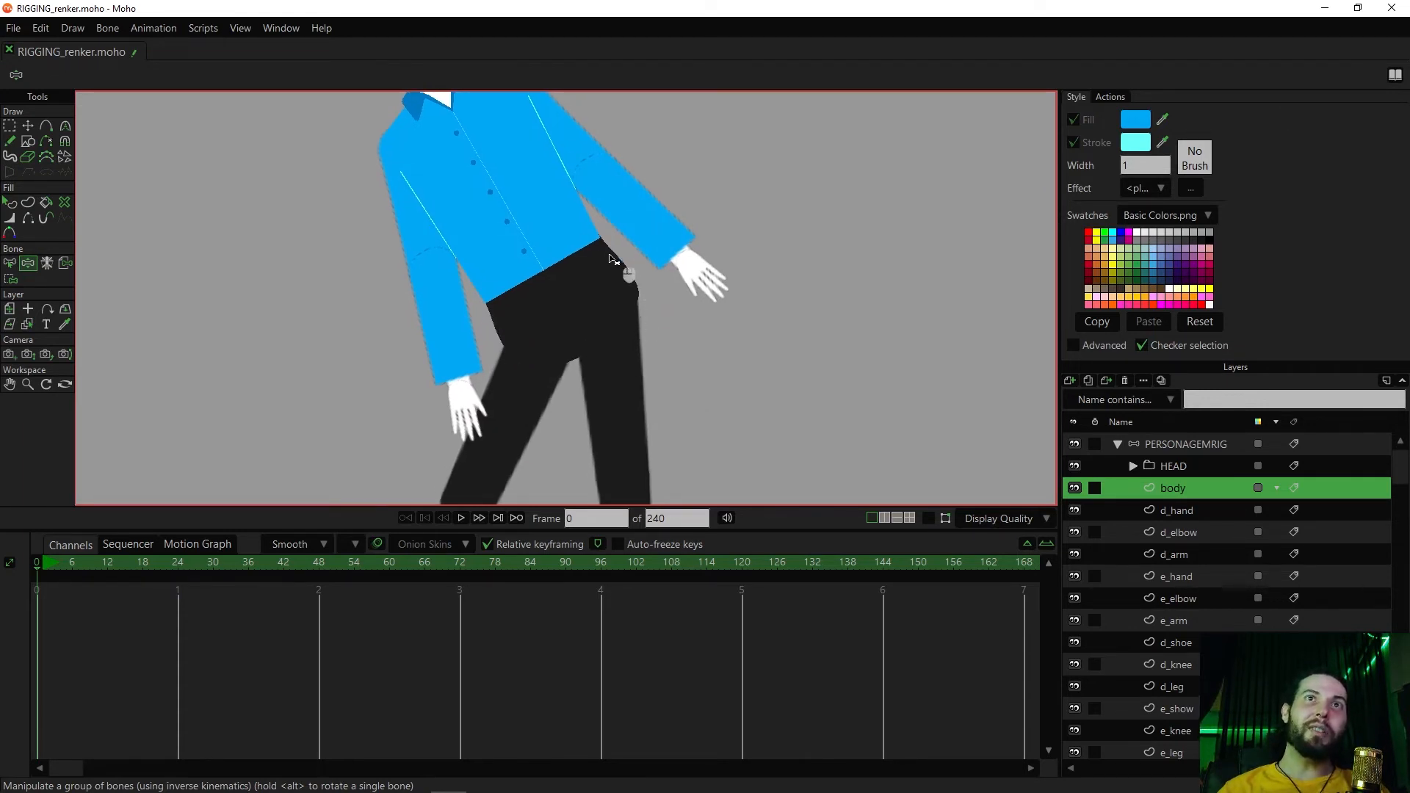
{"action": "left_click_drag", "start_coordinate": [566, 314], "coordinate": [561, 404]}
{"action": "key", "text": "ctrl+shift+c"}
{"action": "key", "text": "z"}
{"action": "key", "text": "ctrl+z"}
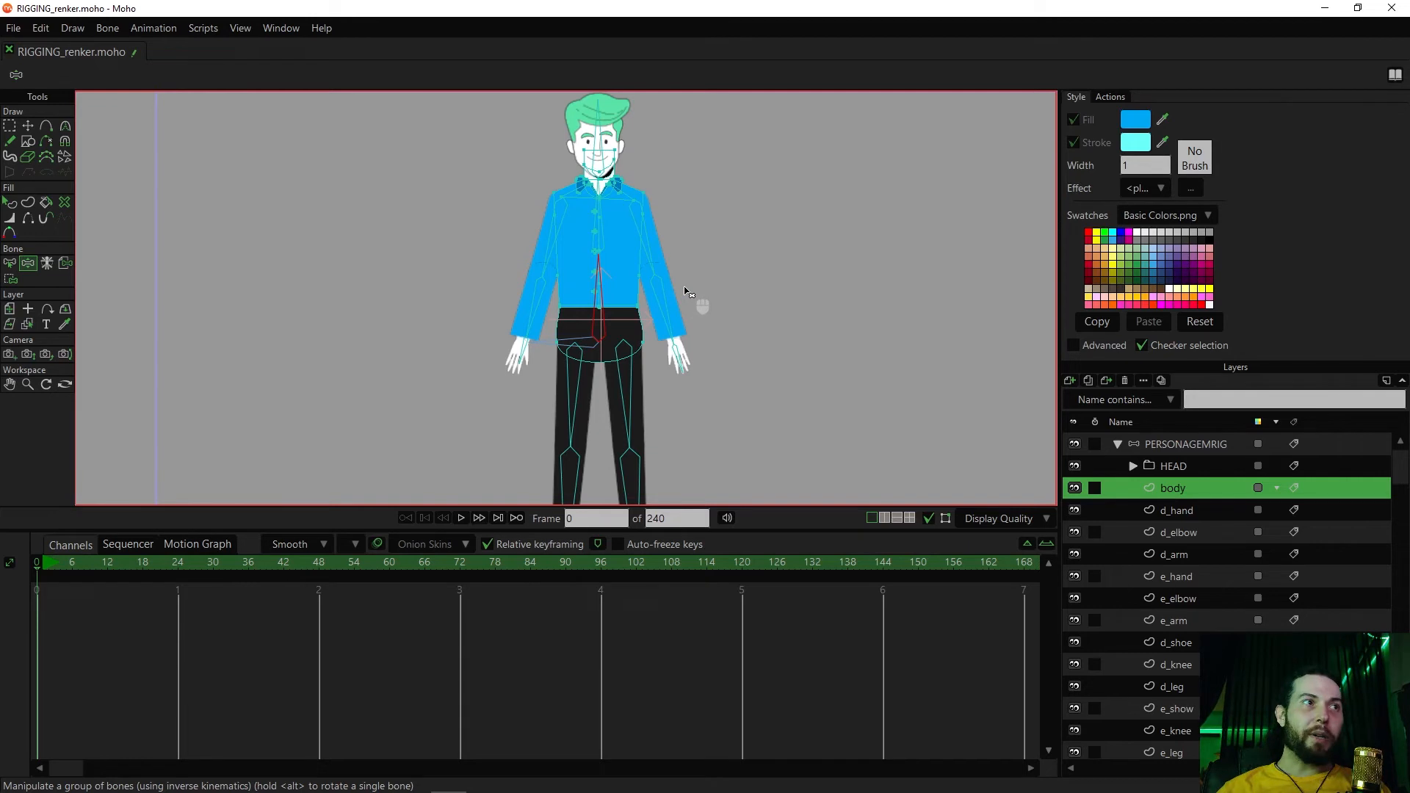
Try raising both arms with their bones to test how the shoulders and sleeves deform, and undo the poses
{"action": "scroll", "coordinate": [694, 301], "scroll_direction": "up", "scroll_amount": 2}
{"action": "mouse_move", "coordinate": [670, 324]}
{"action": "left_mouse_down"}
{"action": "mouse_move", "coordinate": [724, 261]}
{"action": "mouse_move", "coordinate": [671, 324]}
{"action": "left_mouse_up"}
{"action": "key", "text": "ctrl+z"}
{"action": "key", "text": "ctrl+z"}
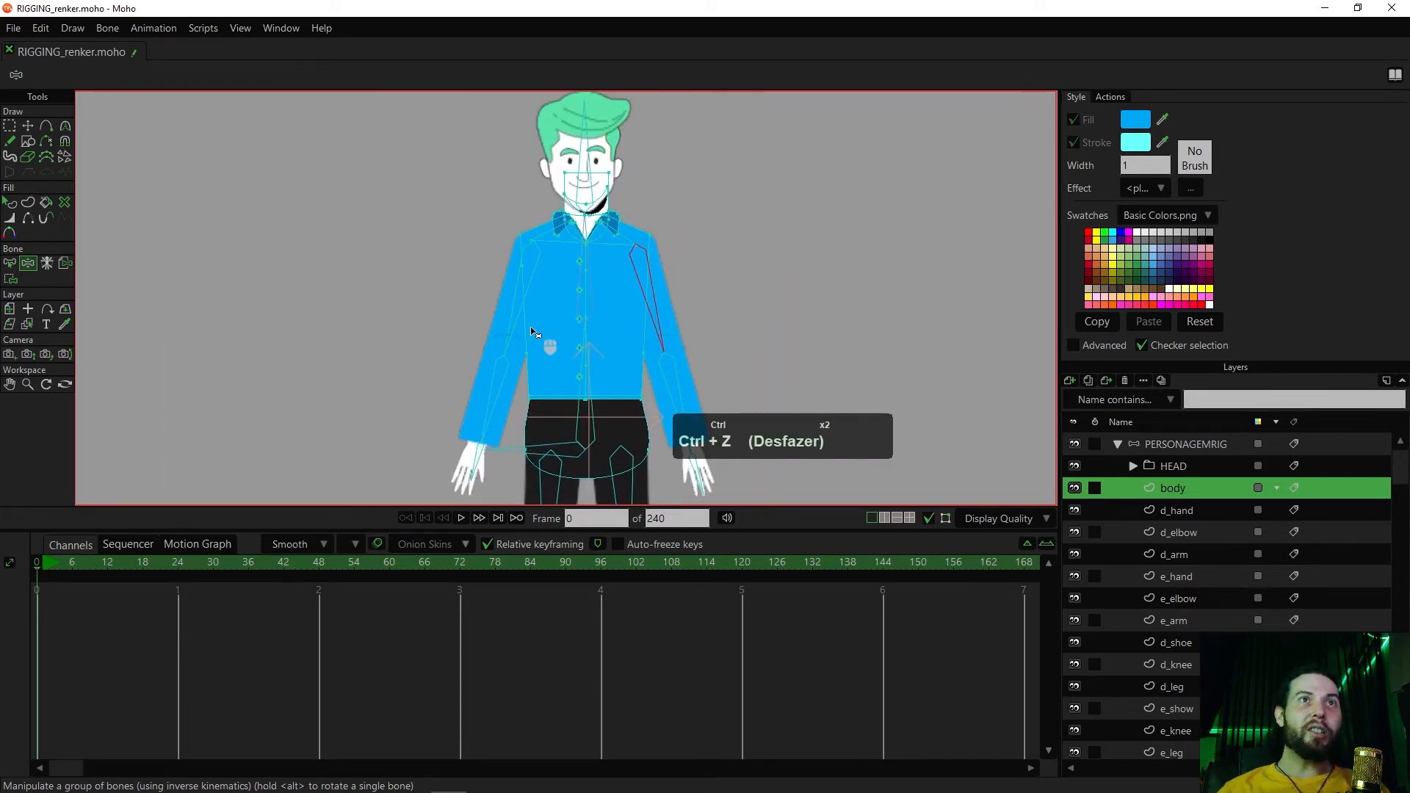
{"action": "left_click_drag", "start_coordinate": [518, 322], "coordinate": [454, 283]}
{"action": "key", "text": "ctrl+z"}
{"action": "left_click_drag", "start_coordinate": [661, 316], "coordinate": [686, 214]}
{"action": "key", "text": "ctrl+z"}
{"action": "key", "text": "ctrl+z"}
{"action": "left_click_drag", "start_coordinate": [676, 319], "coordinate": [686, 261]}
{"action": "scroll", "coordinate": [683, 263], "scroll_direction": "up", "scroll_amount": 3}
{"action": "key", "text": "ctrl+z"}
{"action": "key", "text": "ctrl+z"}
{"action": "key", "text": "ctrl+z"}
{"action": "key", "text": "ctrl+z"}
{"action": "key", "text": "ctrl+z"}
{"action": "key", "text": "ctrl+z"}
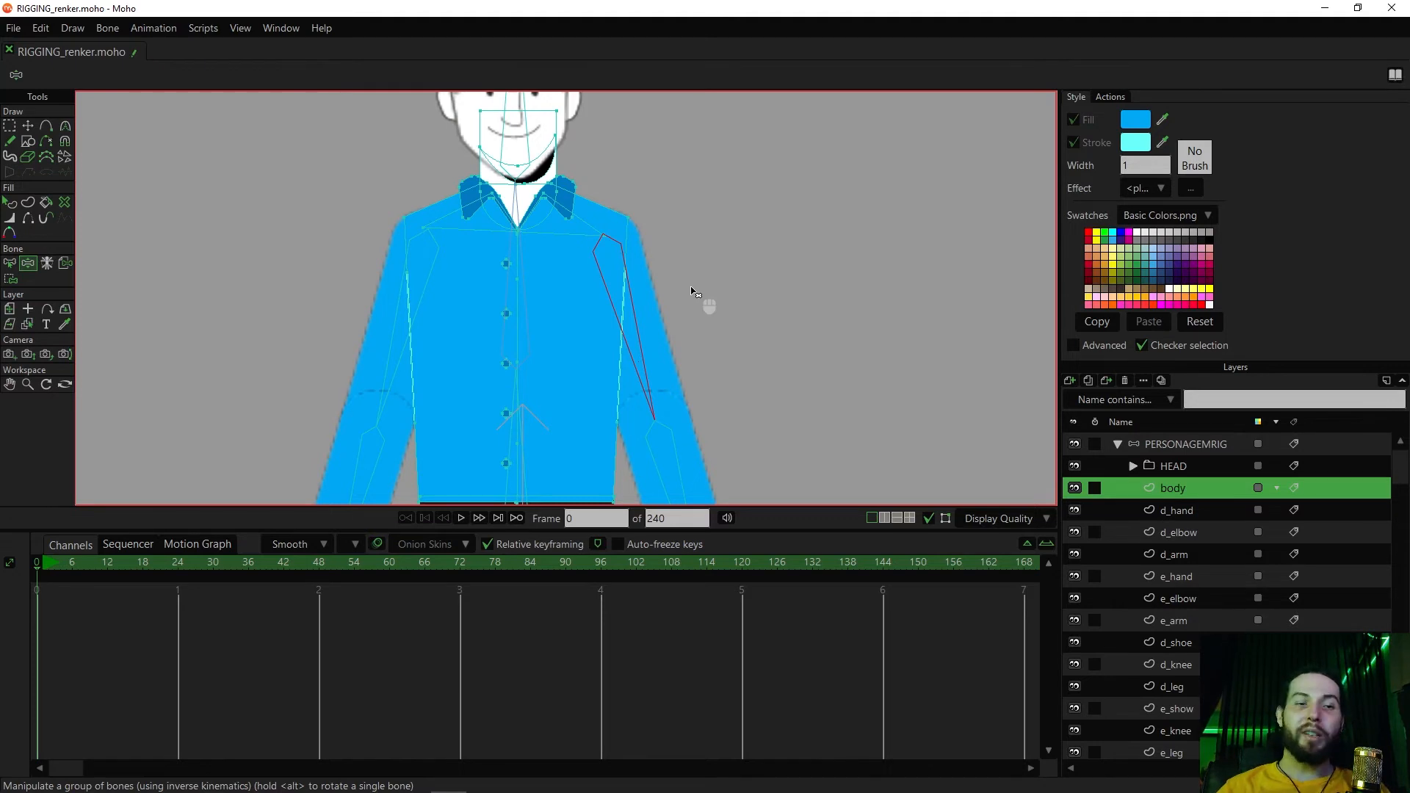
Display the list of actions and switch to selecting bones on the body layer
{"action": "key", "text": "g"}
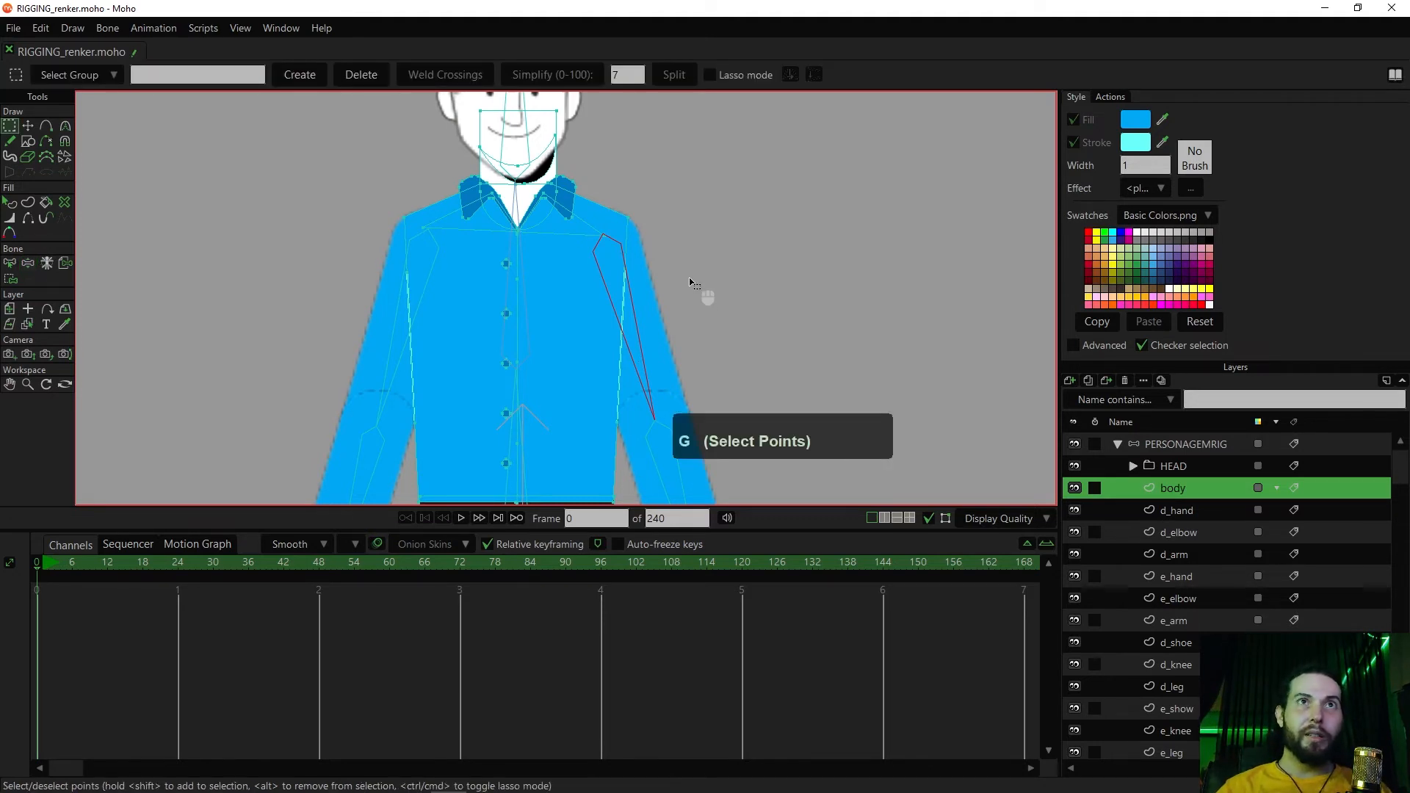
{"action": "left_click_drag", "start_coordinate": [699, 284], "coordinate": [750, 259]}
{"action": "key", "text": "g"}
{"action": "left_click_drag", "start_coordinate": [740, 275], "coordinate": [741, 354]}
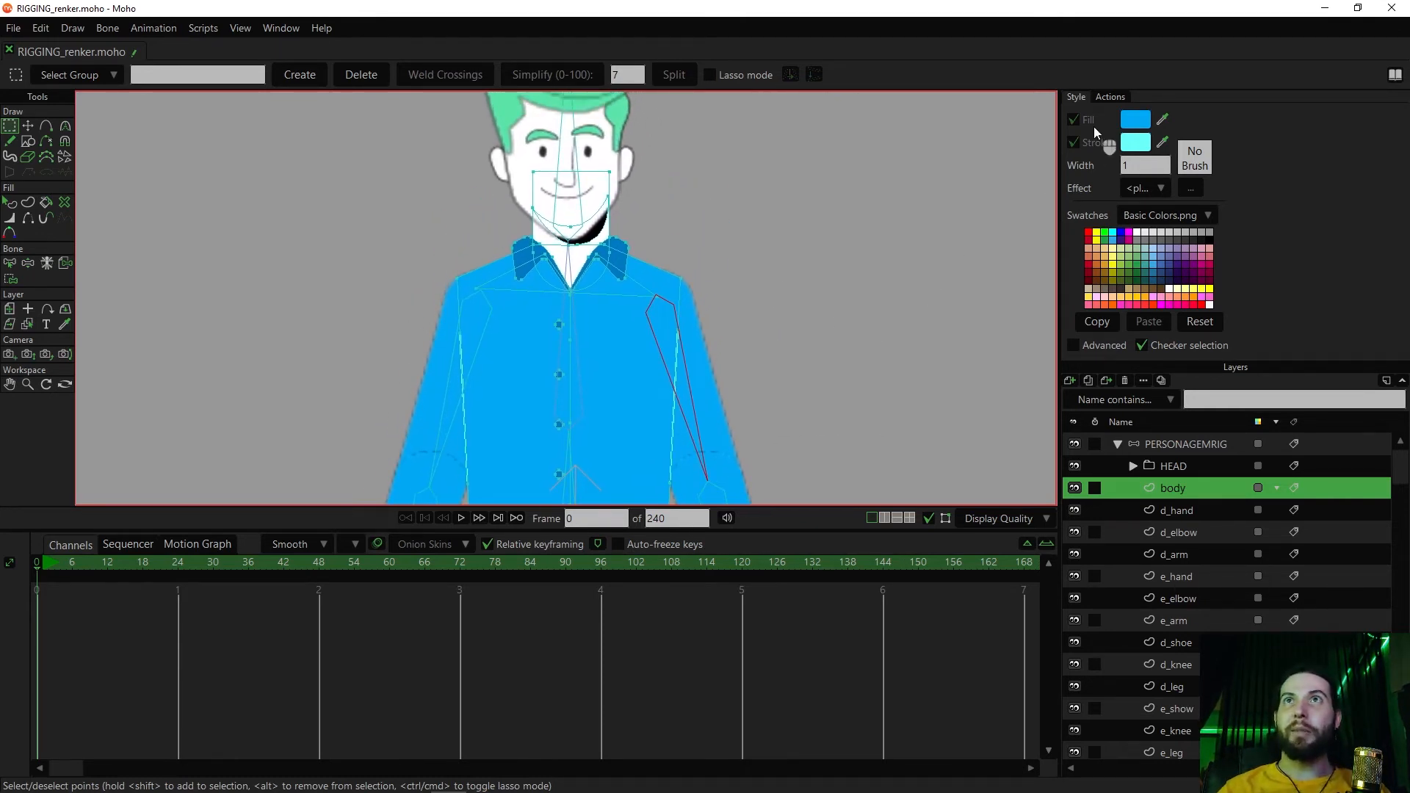
{"action": "left_click", "coordinate": [1111, 97]}
{"action": "key", "text": "b"}
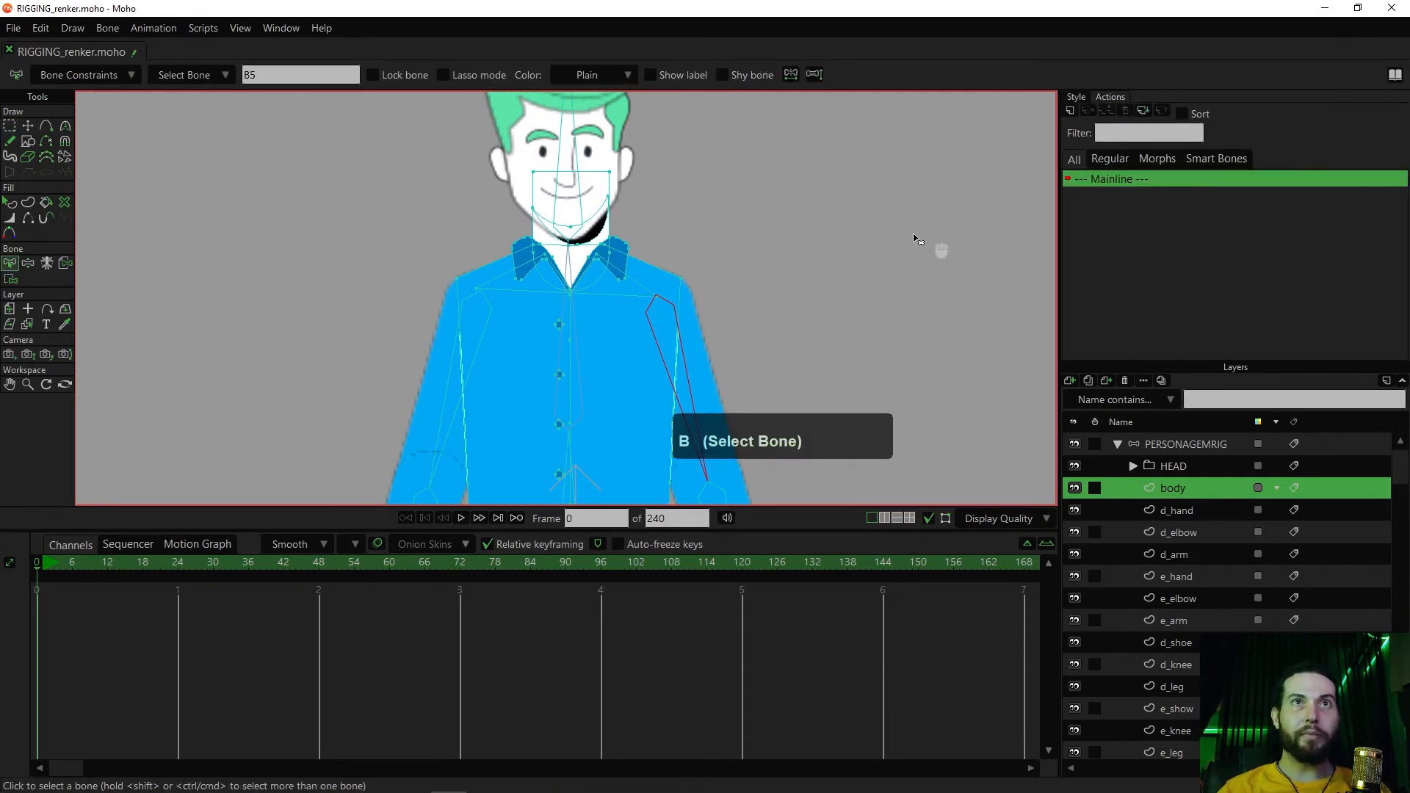
Try rotating the upper arm bone B5 outwards, and undo the rotation
{"action": "key", "text": "ctrl+z"}
{"action": "key", "text": "z"}
{"action": "left_click_drag", "start_coordinate": [716, 397], "coordinate": [755, 384]}
{"action": "key", "text": "ctrl+z"}
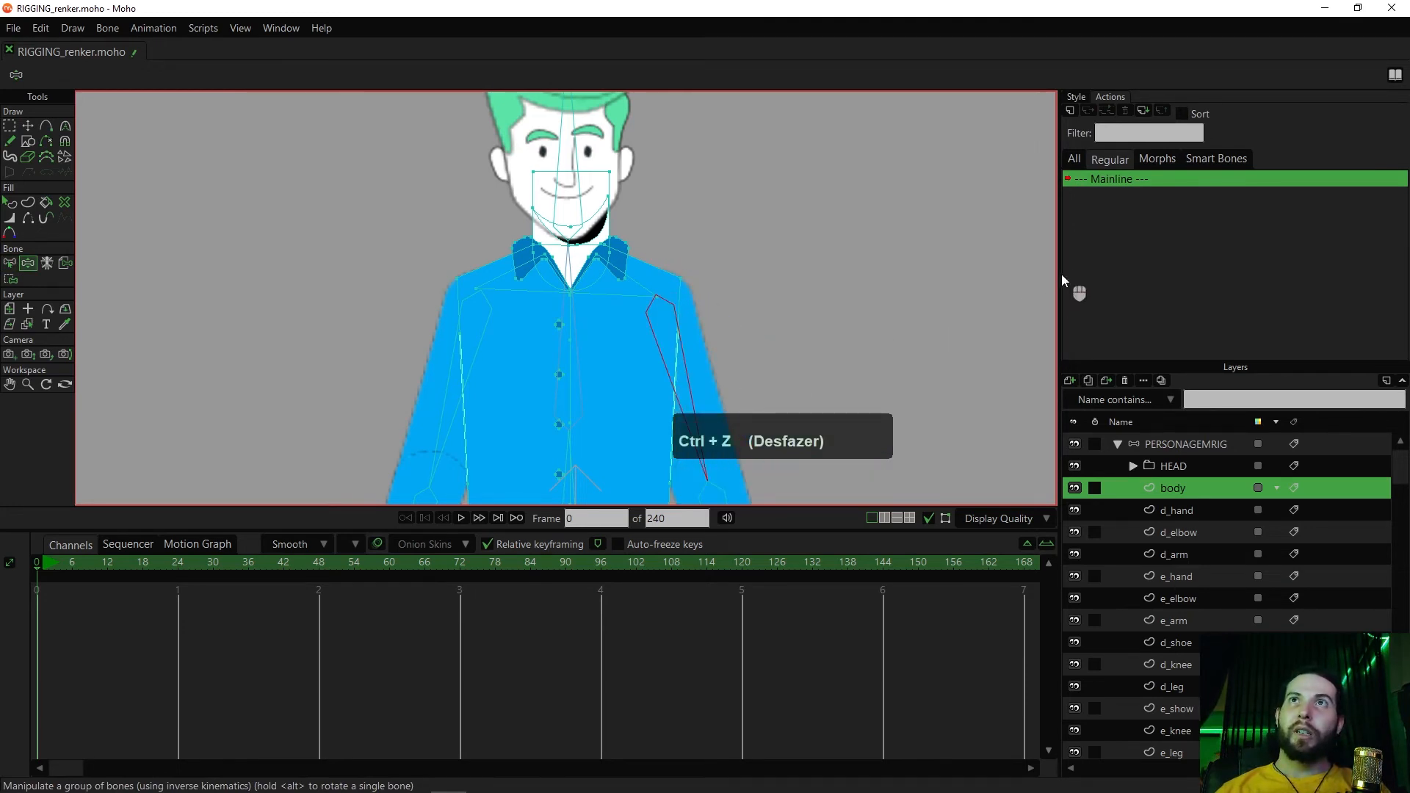
{"action": "left_click", "coordinate": [1070, 110]}
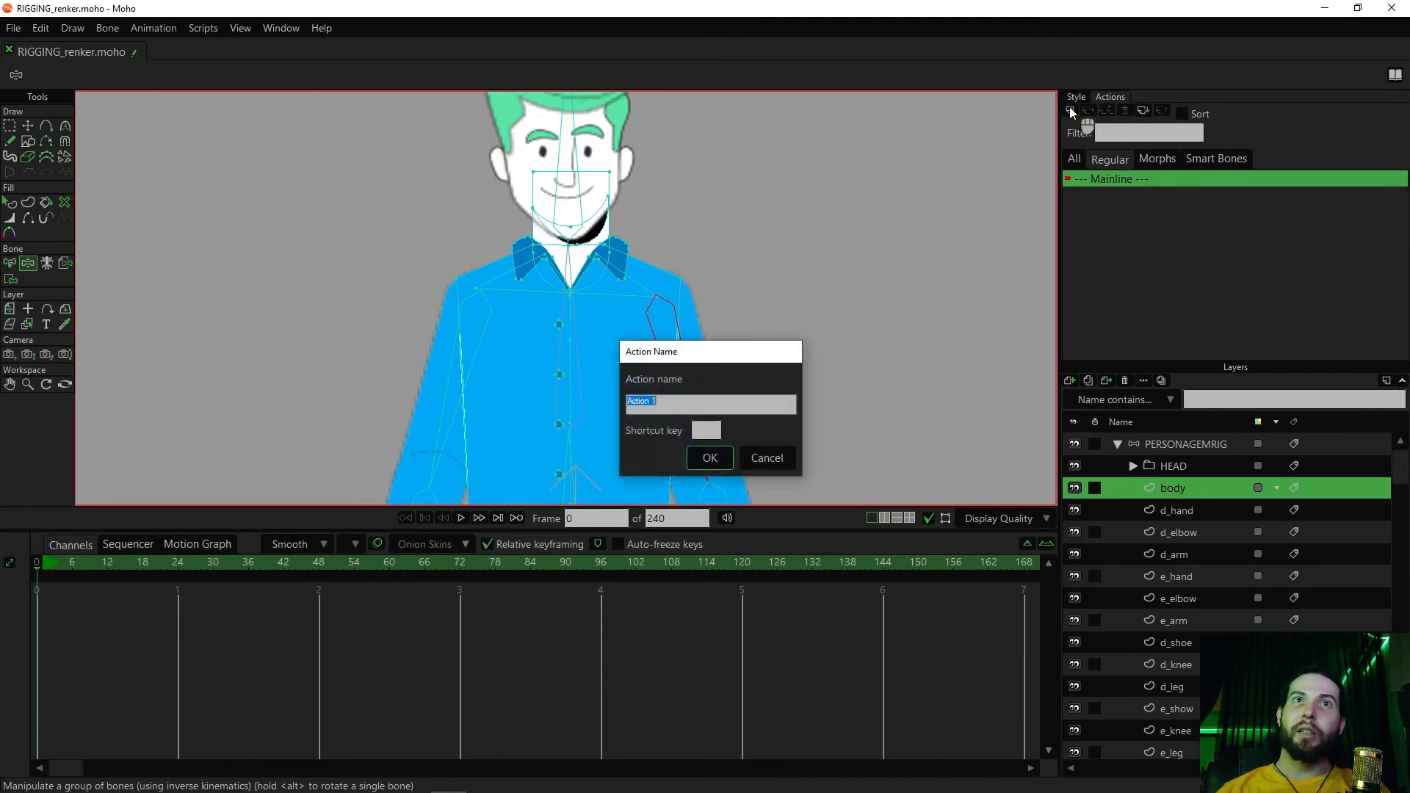
{"action": "left_click_drag", "start_coordinate": [764, 341], "coordinate": [933, 279]}
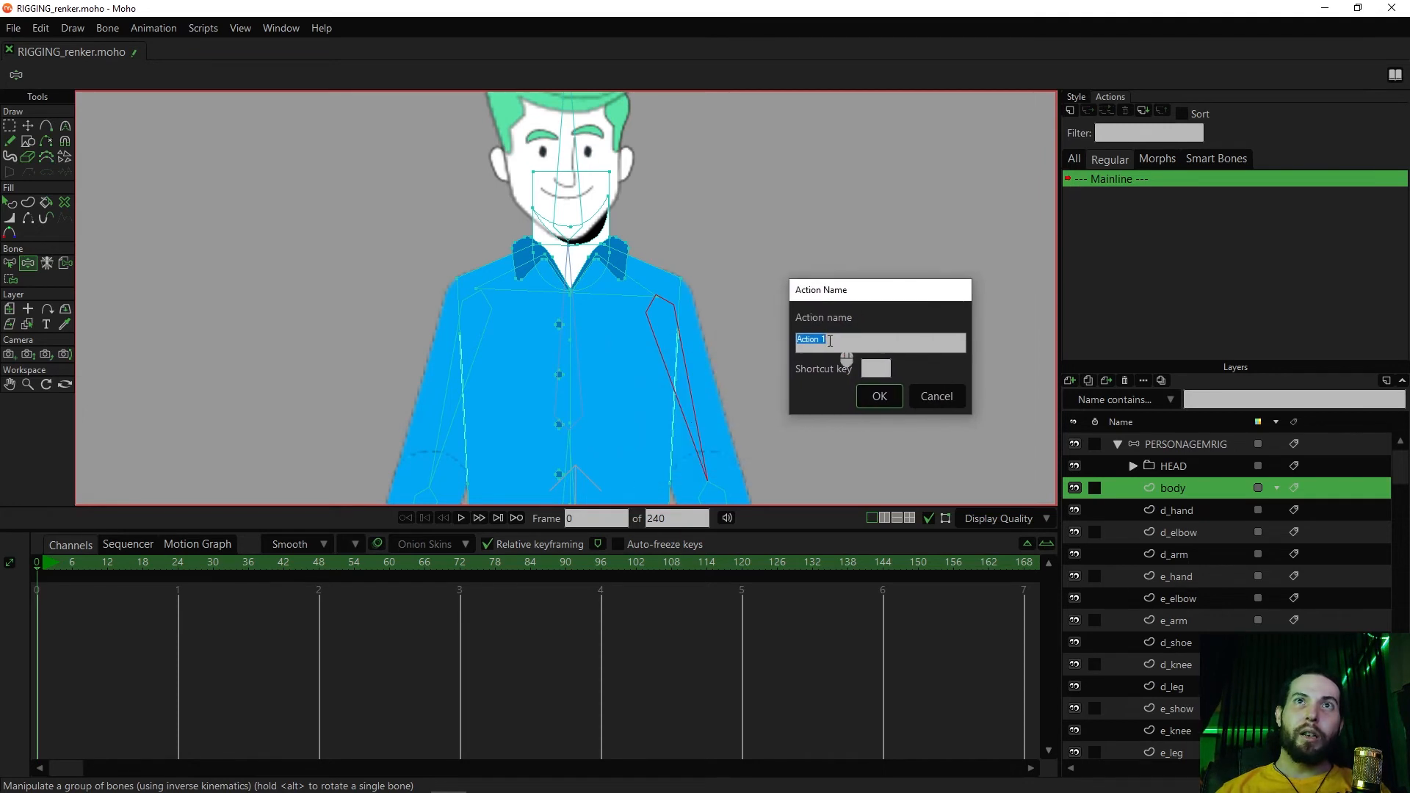
{"action": "left_click", "coordinate": [938, 400]}
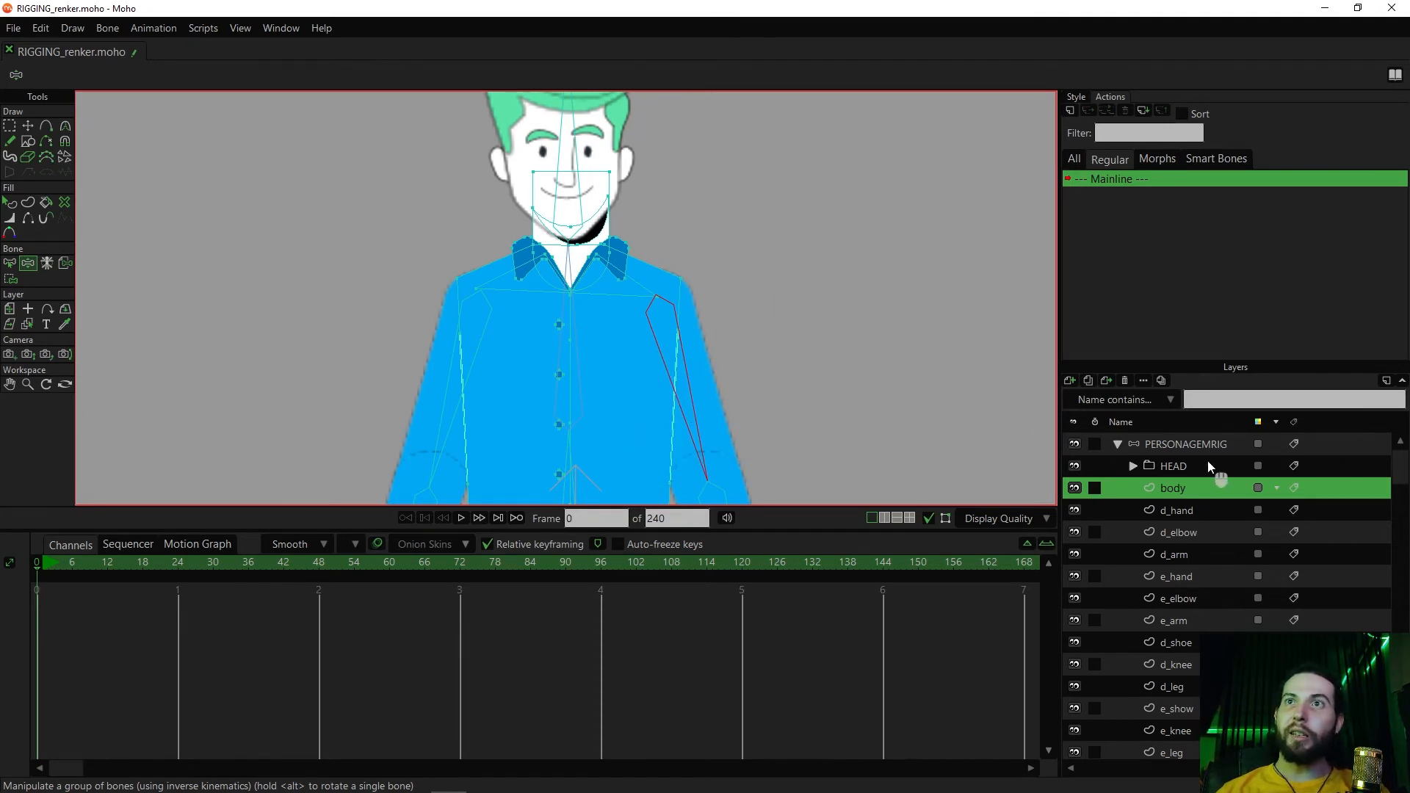
Create an action named B5 for the PERSONAGEMRIG layer, list all actions and open B5 for editing
{"action": "left_click", "coordinate": [1176, 443]}
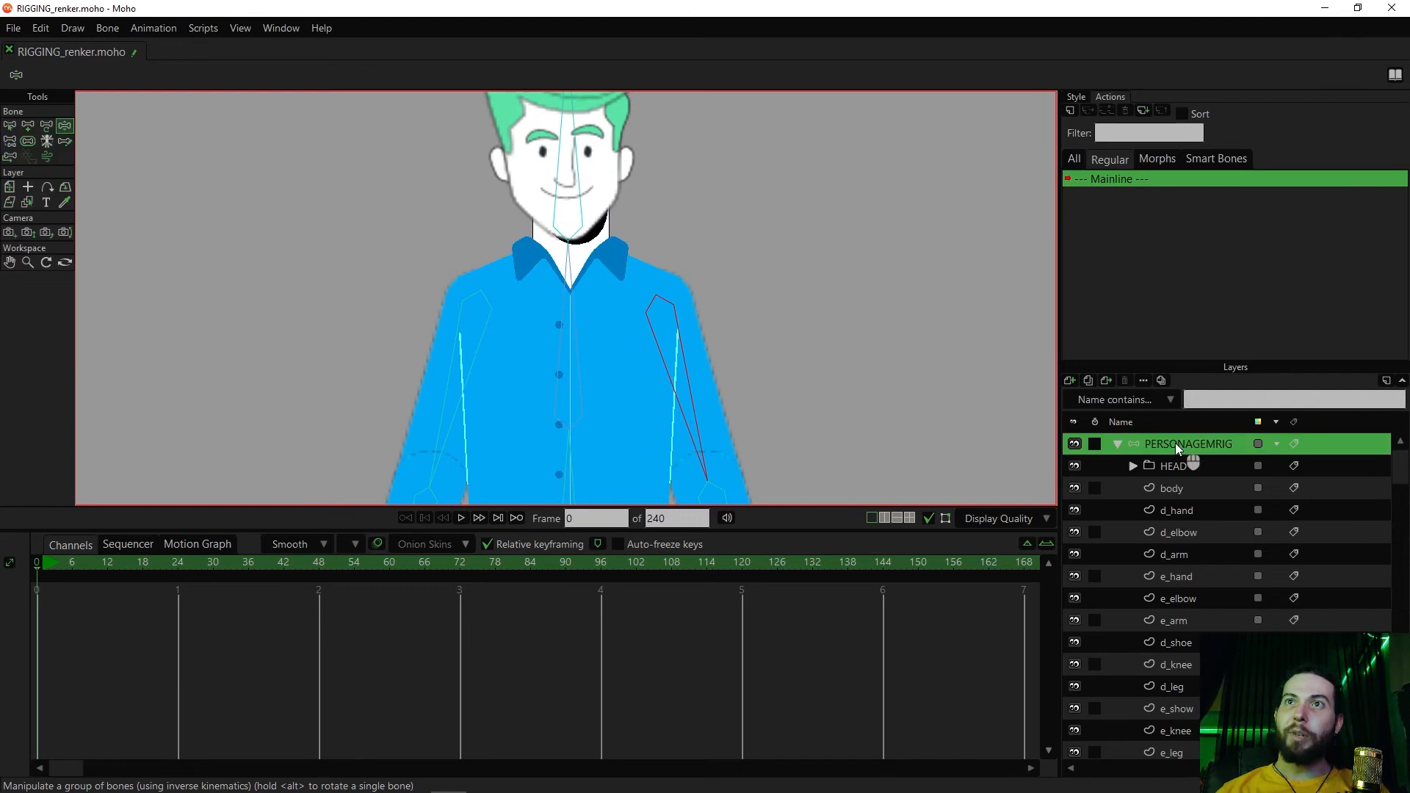
{"action": "left_click", "coordinate": [1072, 112]}
{"action": "left_click_drag", "start_coordinate": [703, 360], "coordinate": [828, 258]}
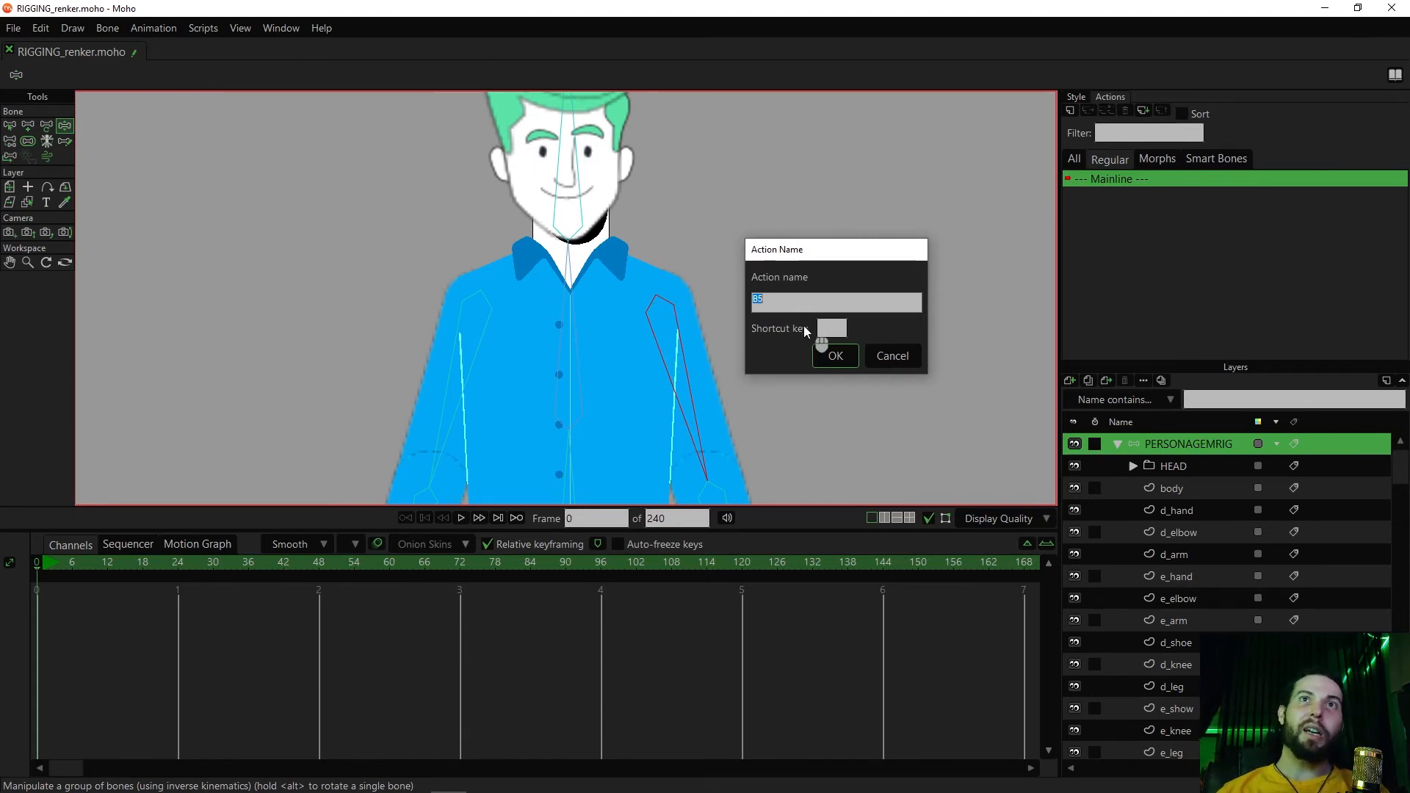
{"action": "left_click", "coordinate": [834, 355]}
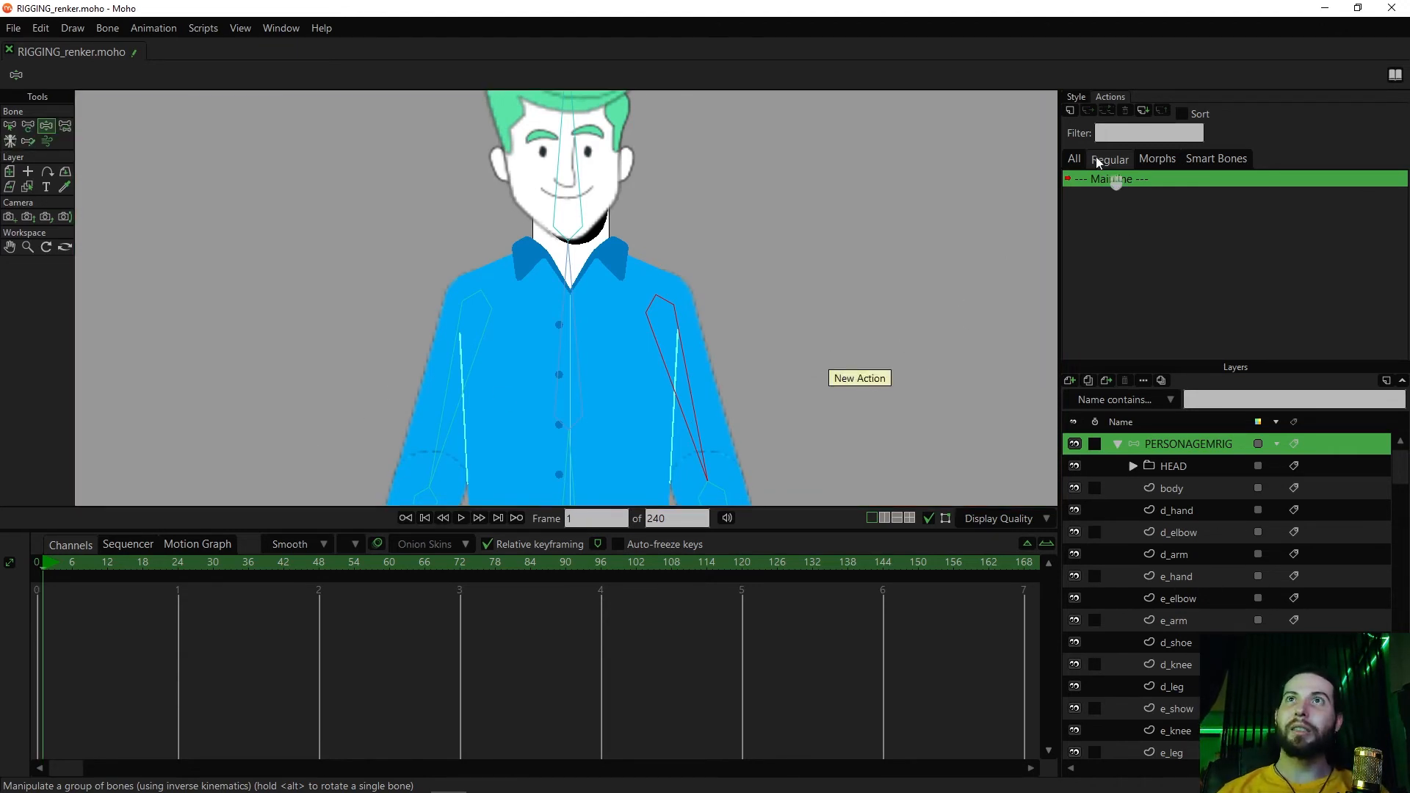
{"action": "left_click", "coordinate": [1074, 160]}
{"action": "left_click", "coordinate": [1085, 195]}
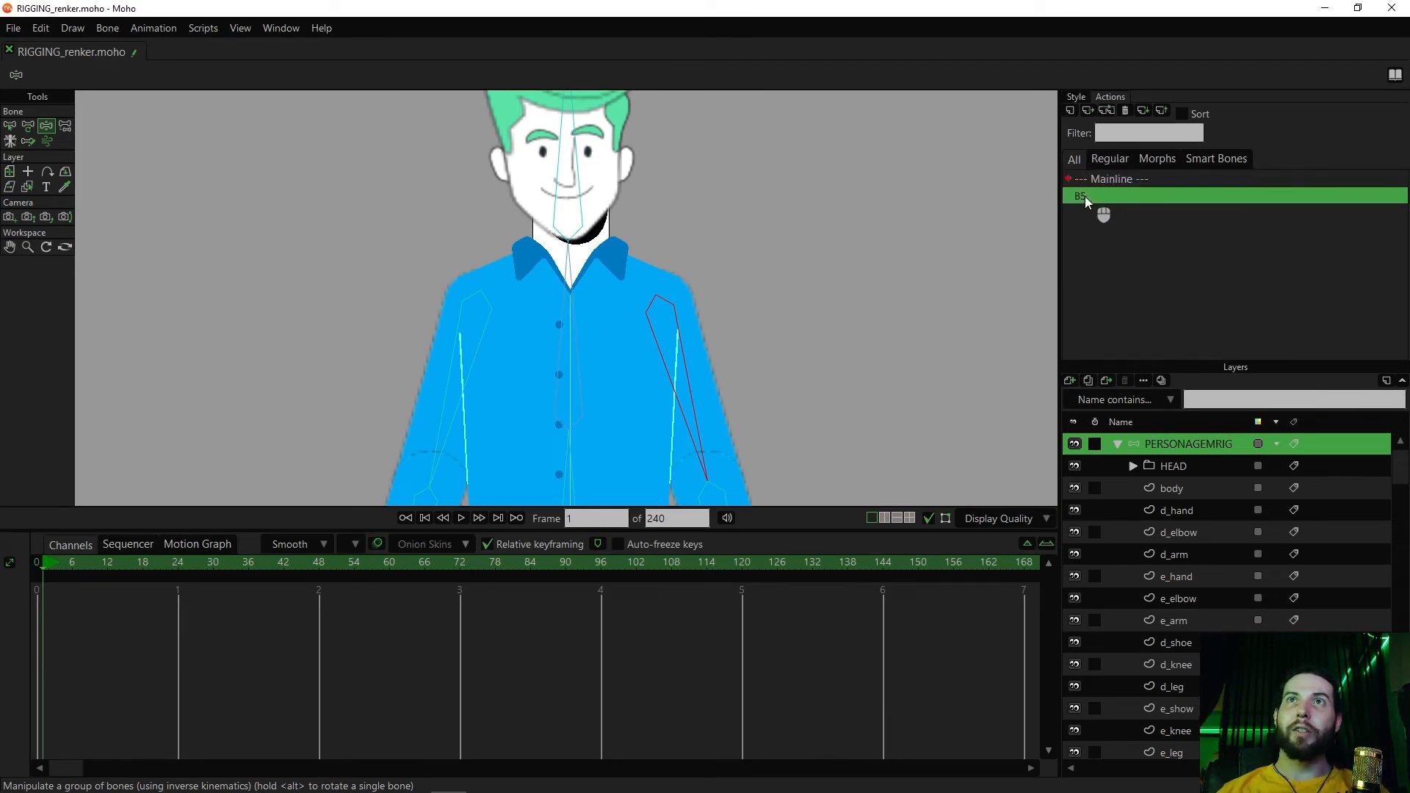
{"action": "left_click", "coordinate": [41, 562]}
{"action": "left_click", "coordinate": [1098, 197]}
{"action": "double_click", "coordinate": [1098, 199]}
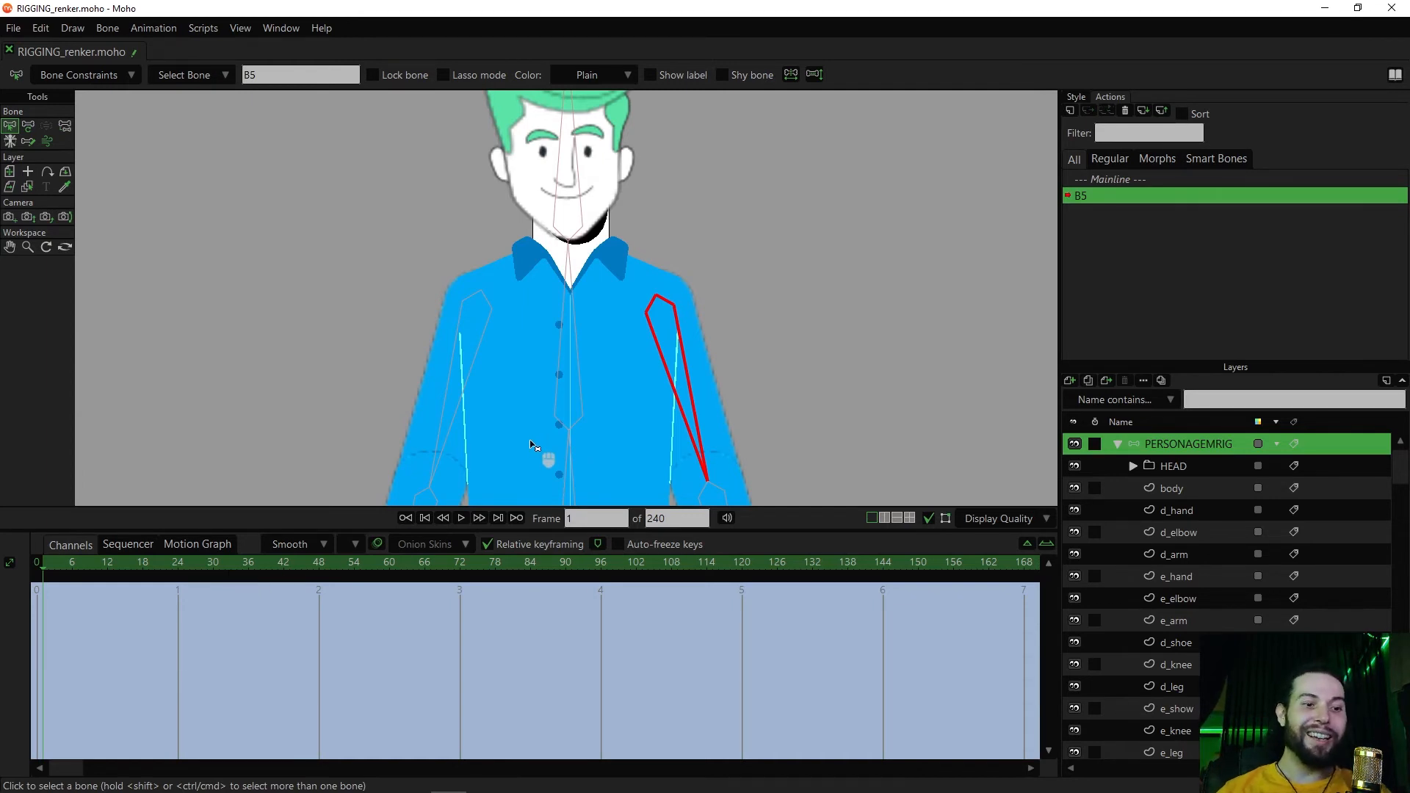
At frame 100 of action B5, rotate upper arm bone B5 outwards and up until the arm is raised beside the head
{"action": "left_click", "coordinate": [629, 561]}
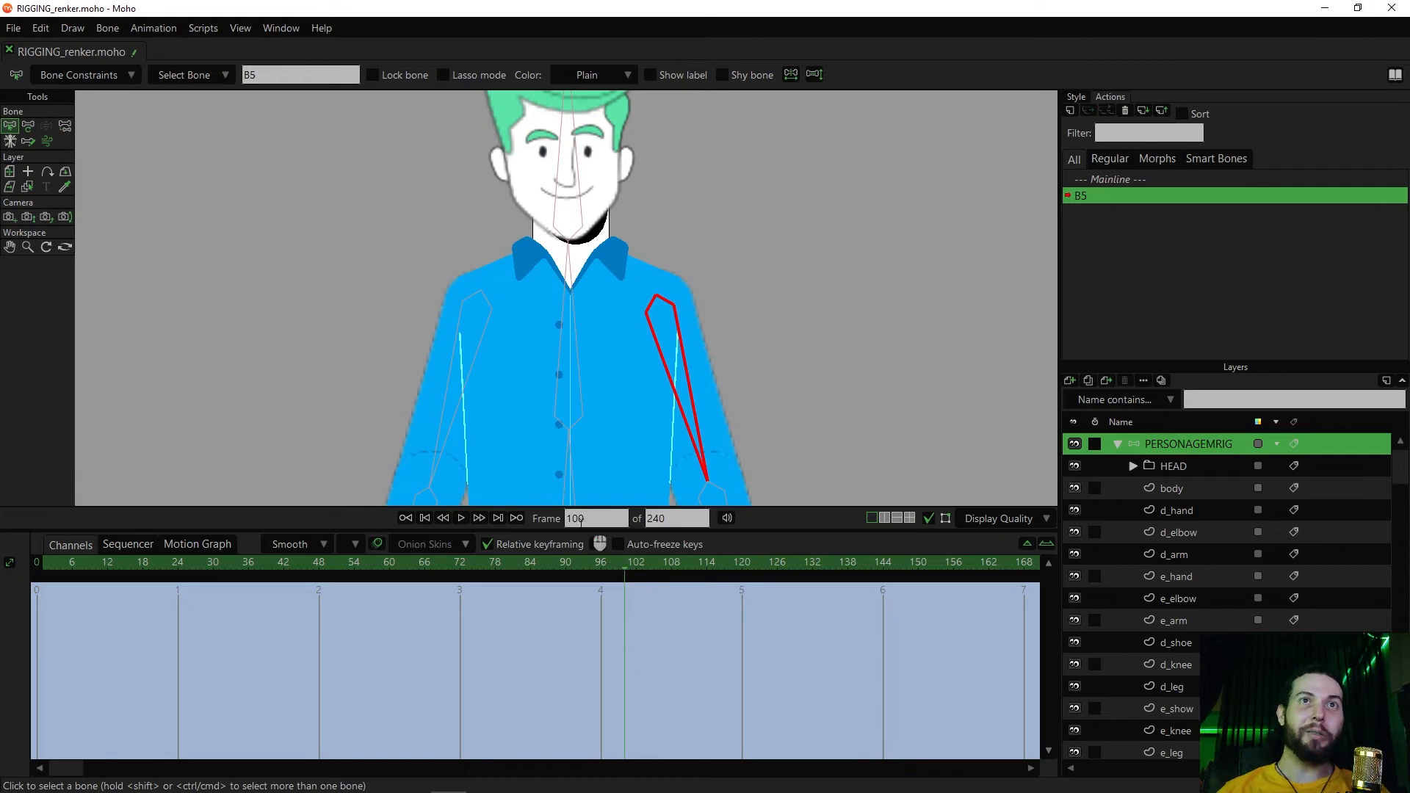
{"action": "key", "text": "t"}
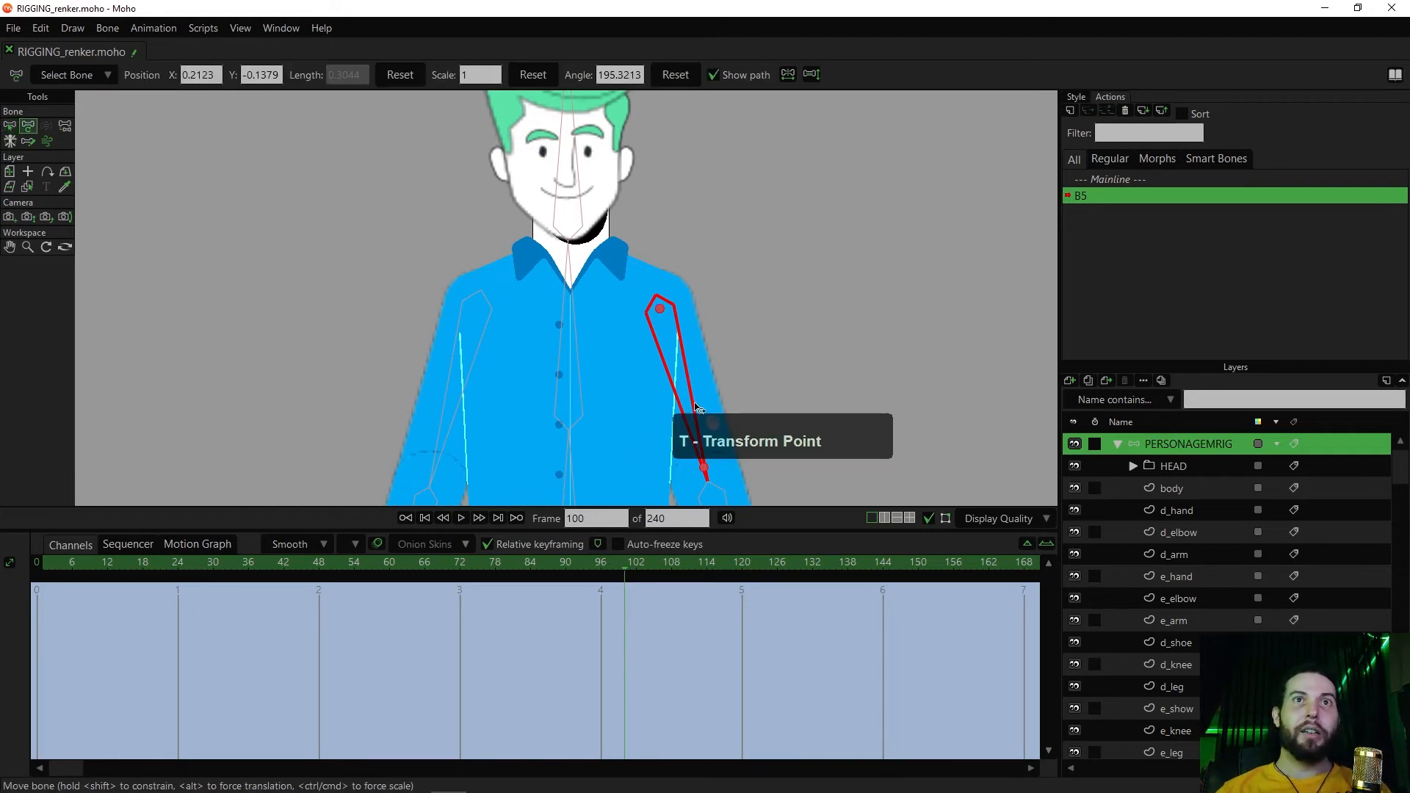
{"action": "left_click_drag", "start_coordinate": [693, 403], "coordinate": [681, 200]}
At frame 1 of the action, select the body layer's shoulder corner point beside bone B5 and keyframe its current position
{"action": "left_click_drag", "start_coordinate": [613, 563], "coordinate": [43, 596]}
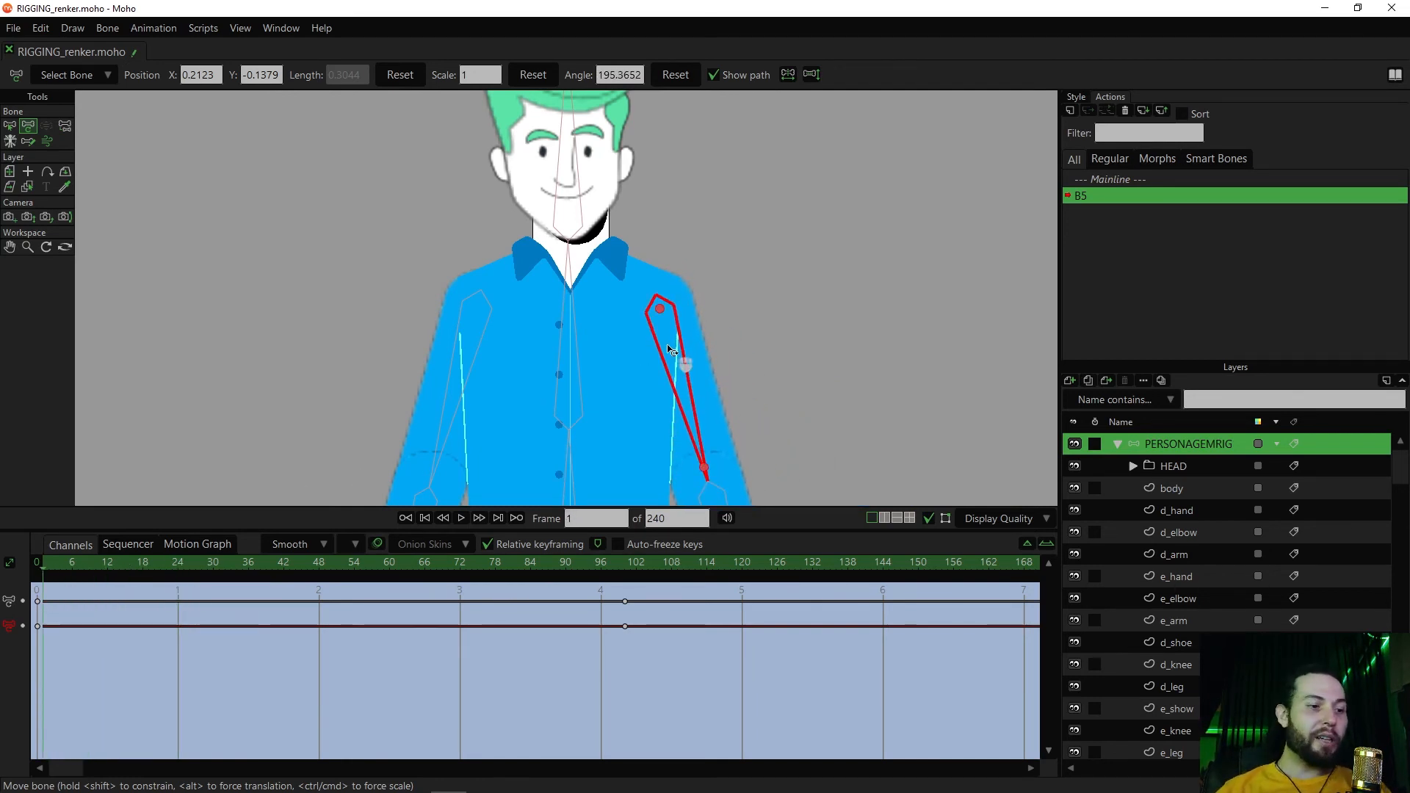
{"action": "left_click", "coordinate": [640, 350], "text": "ctrl+alt"}
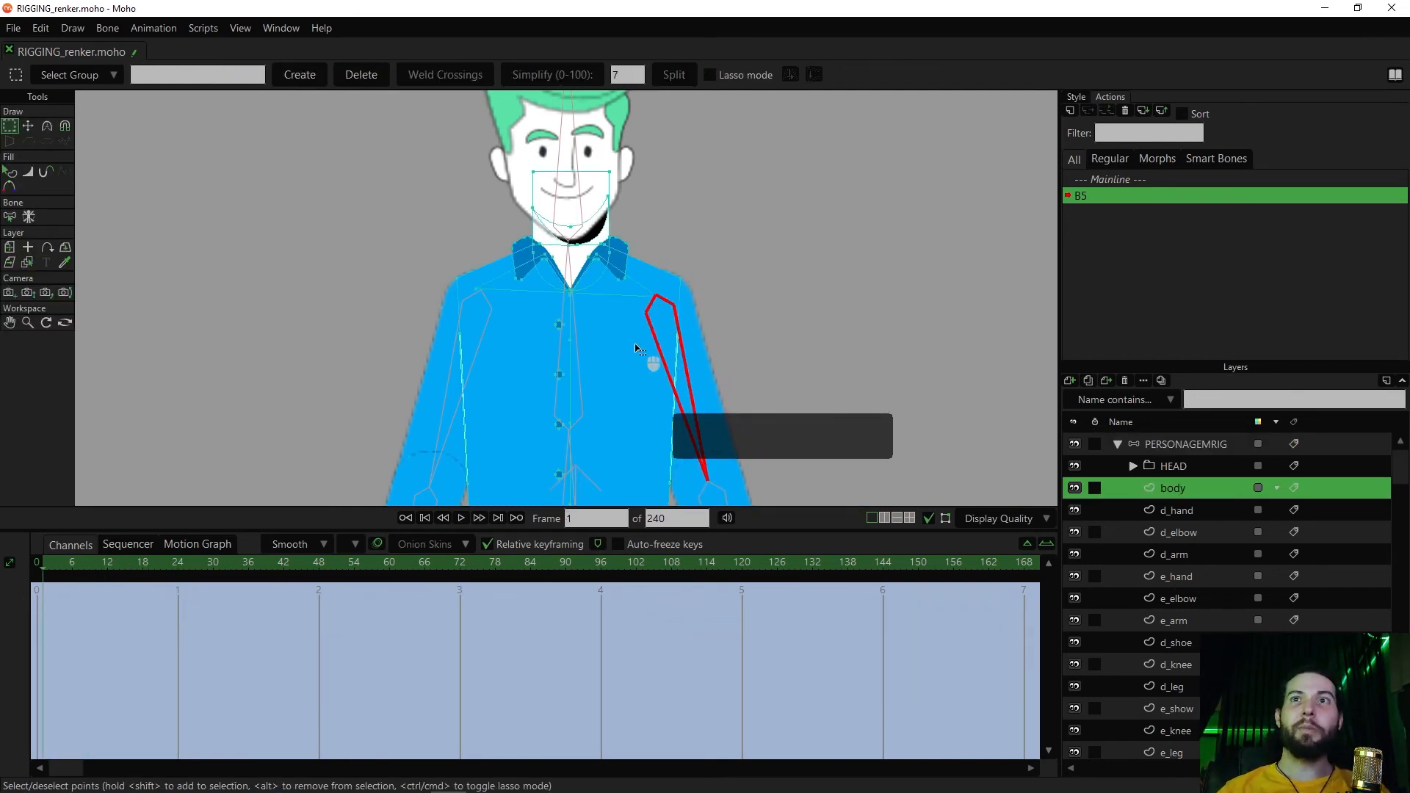
{"action": "scroll", "coordinate": [660, 331], "scroll_direction": "up", "scroll_amount": 2}
{"action": "key", "text": "g"}
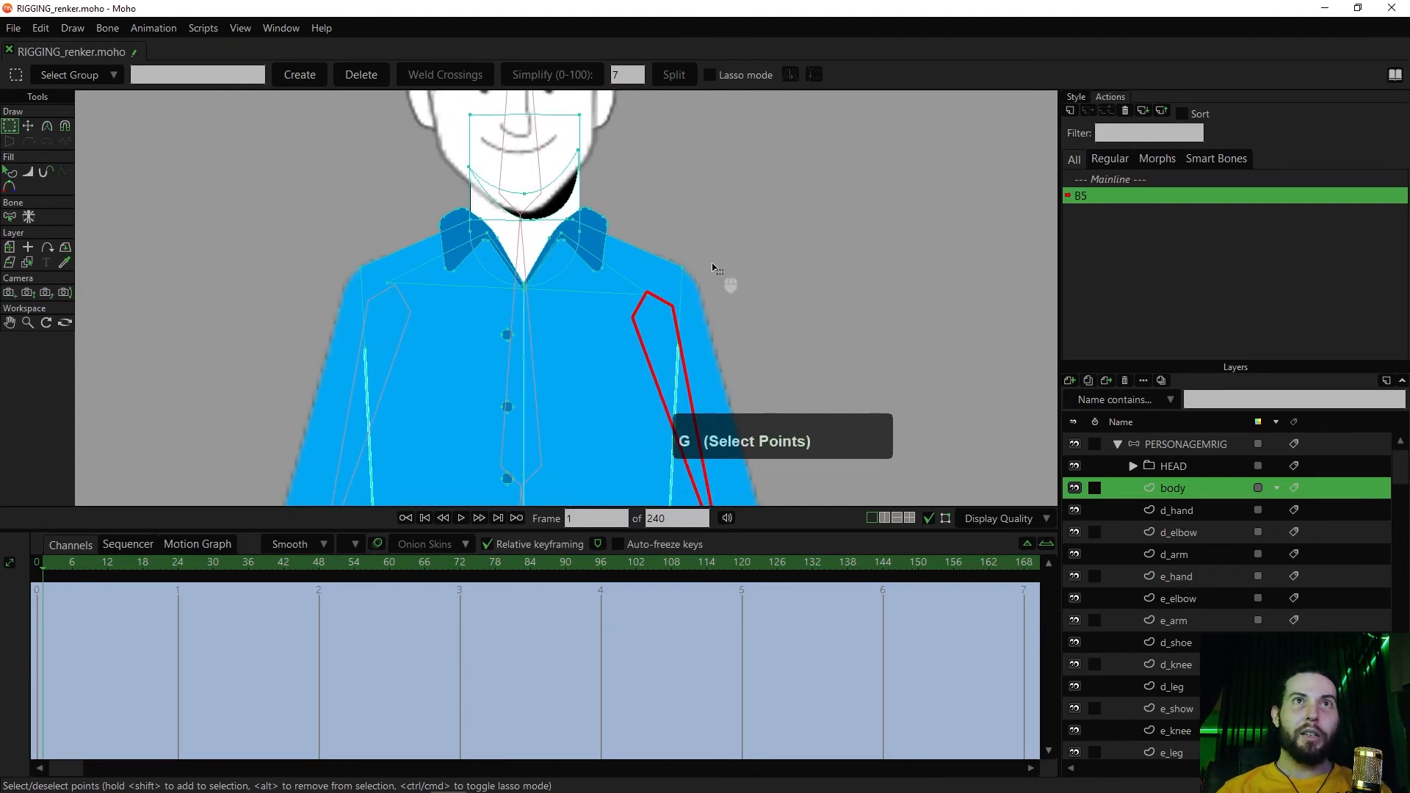
{"action": "left_click_drag", "start_coordinate": [703, 254], "coordinate": [669, 296]}
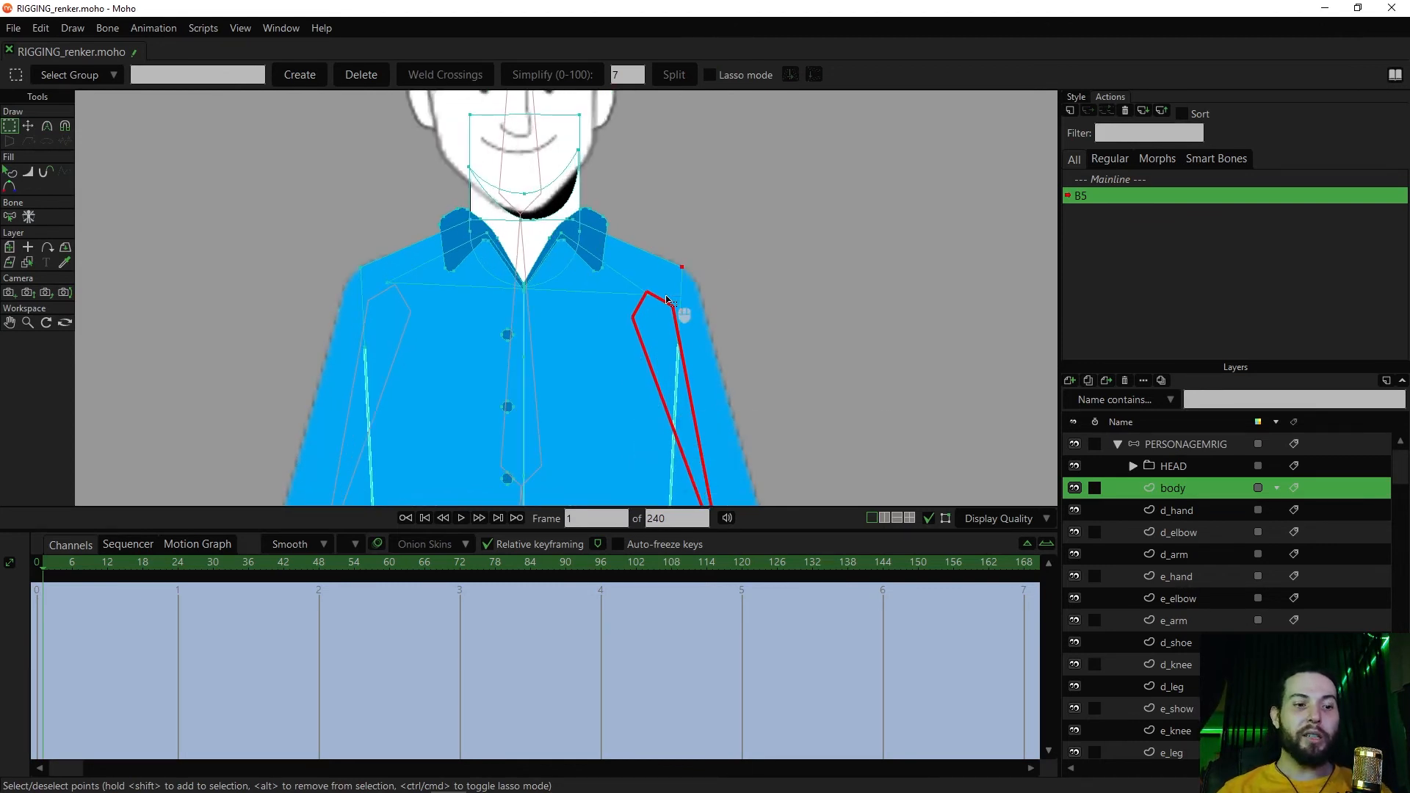
{"action": "key", "text": "t"}
{"action": "left_click", "coordinate": [683, 273]}
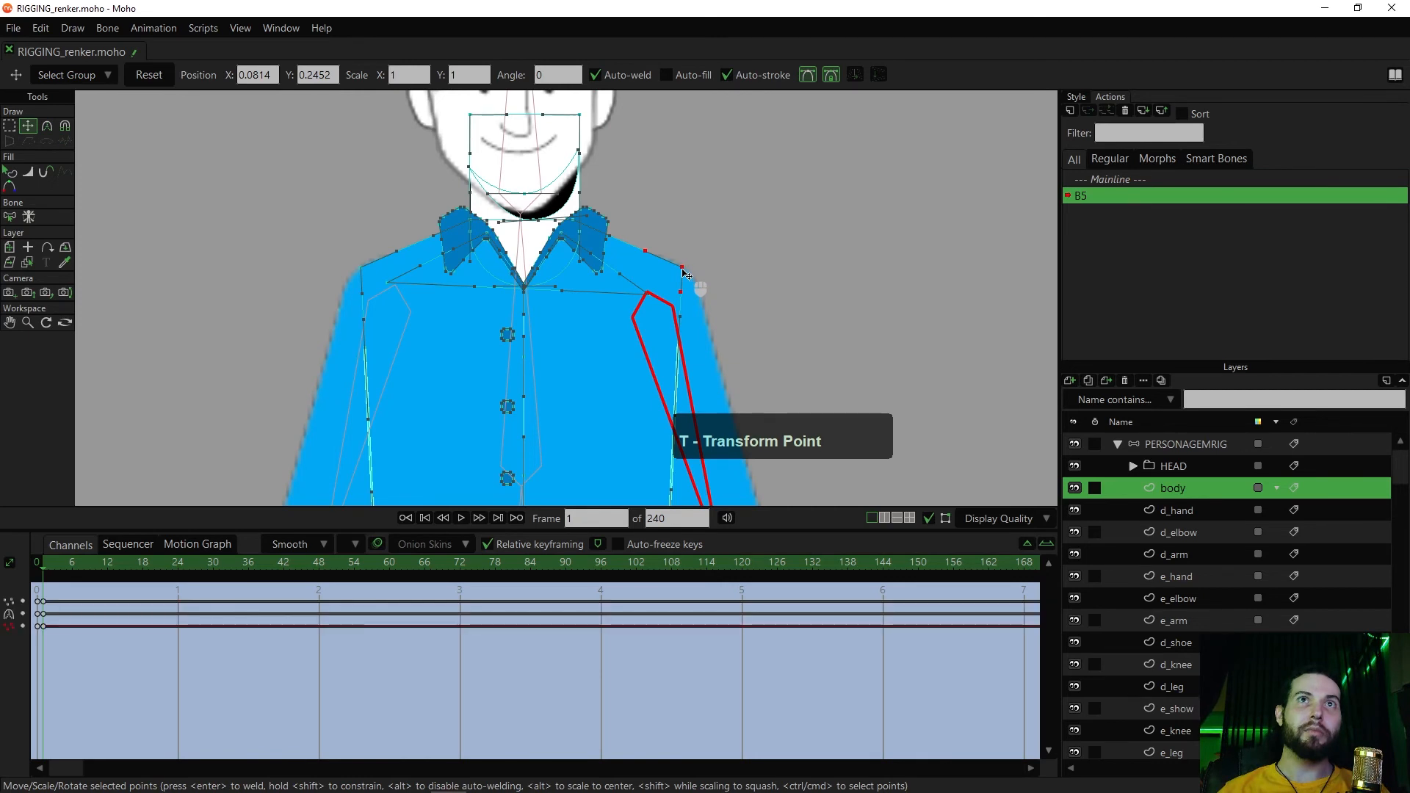
At frame 100, move the body's shoulder corner point in towards the collar and the armpit point slightly outwards to fit the raised arm
{"action": "left_click_drag", "start_coordinate": [56, 562], "coordinate": [624, 588]}
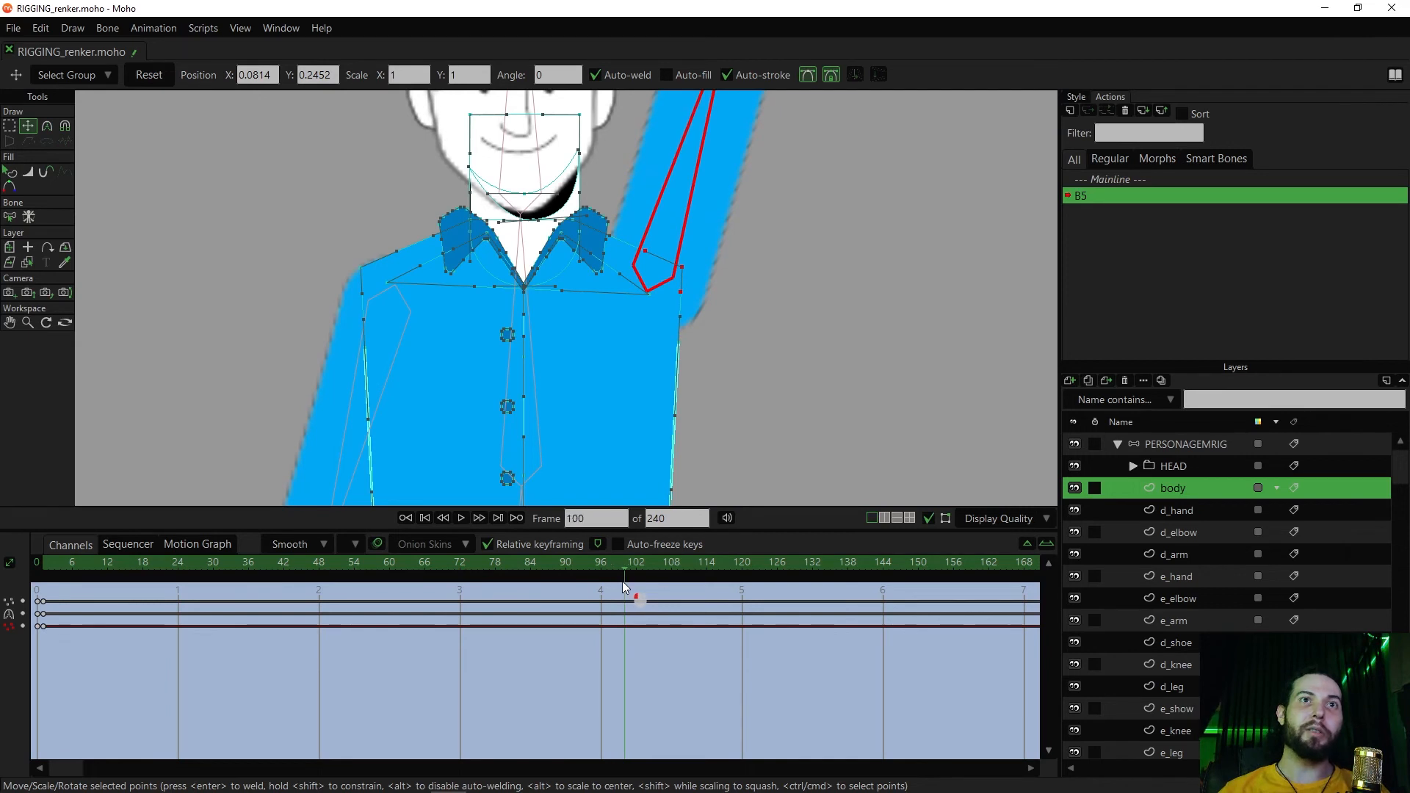
{"action": "left_click_drag", "start_coordinate": [684, 265], "coordinate": [564, 205]}
{"action": "left_click", "coordinate": [624, 229]}
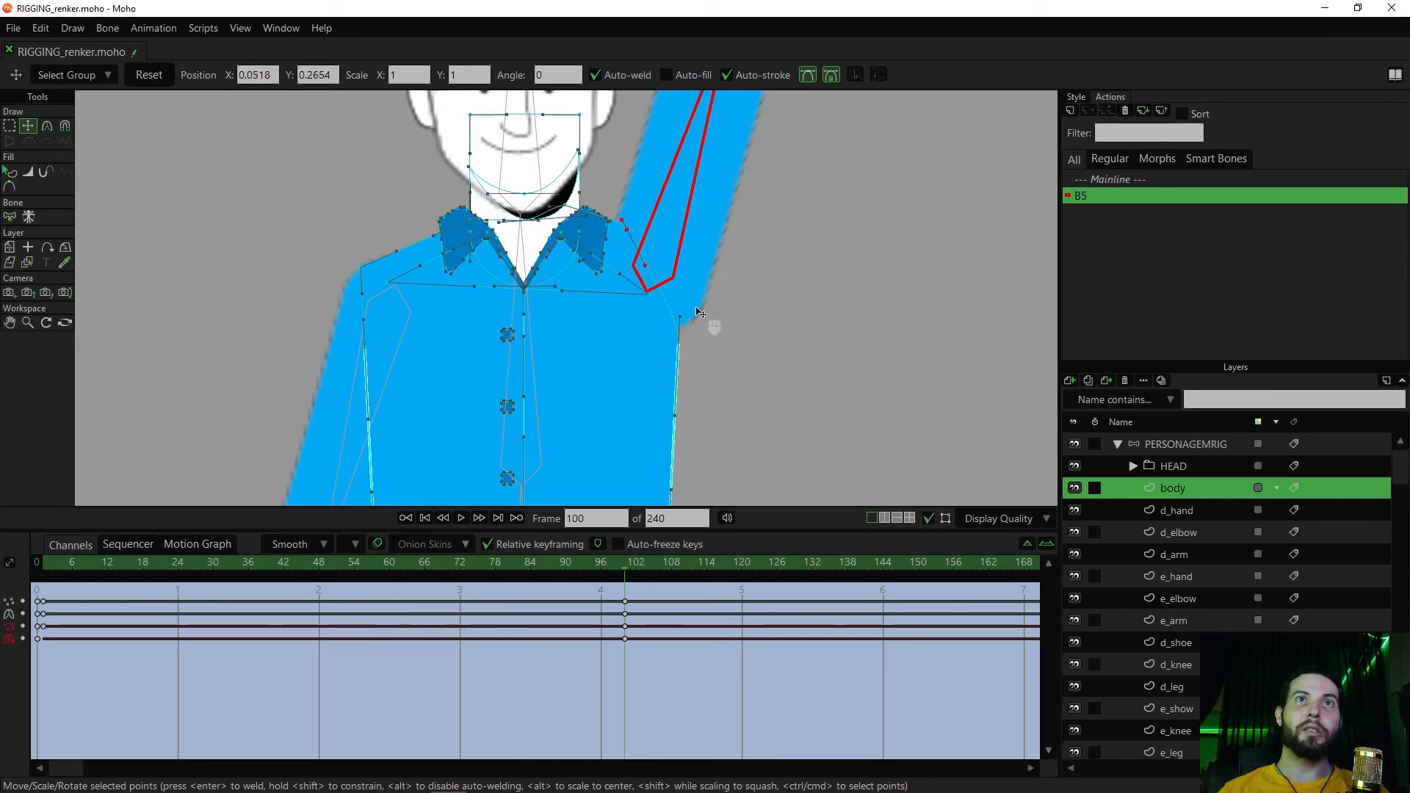
{"action": "mouse_move", "coordinate": [681, 316]}
{"action": "left_mouse_down"}
{"action": "mouse_move", "coordinate": [705, 288]}
{"action": "mouse_move", "coordinate": [678, 288]}
{"action": "mouse_move", "coordinate": [678, 340]}
{"action": "mouse_move", "coordinate": [694, 308]}
{"action": "mouse_move", "coordinate": [678, 296]}
{"action": "mouse_move", "coordinate": [699, 301]}
{"action": "left_mouse_up"}
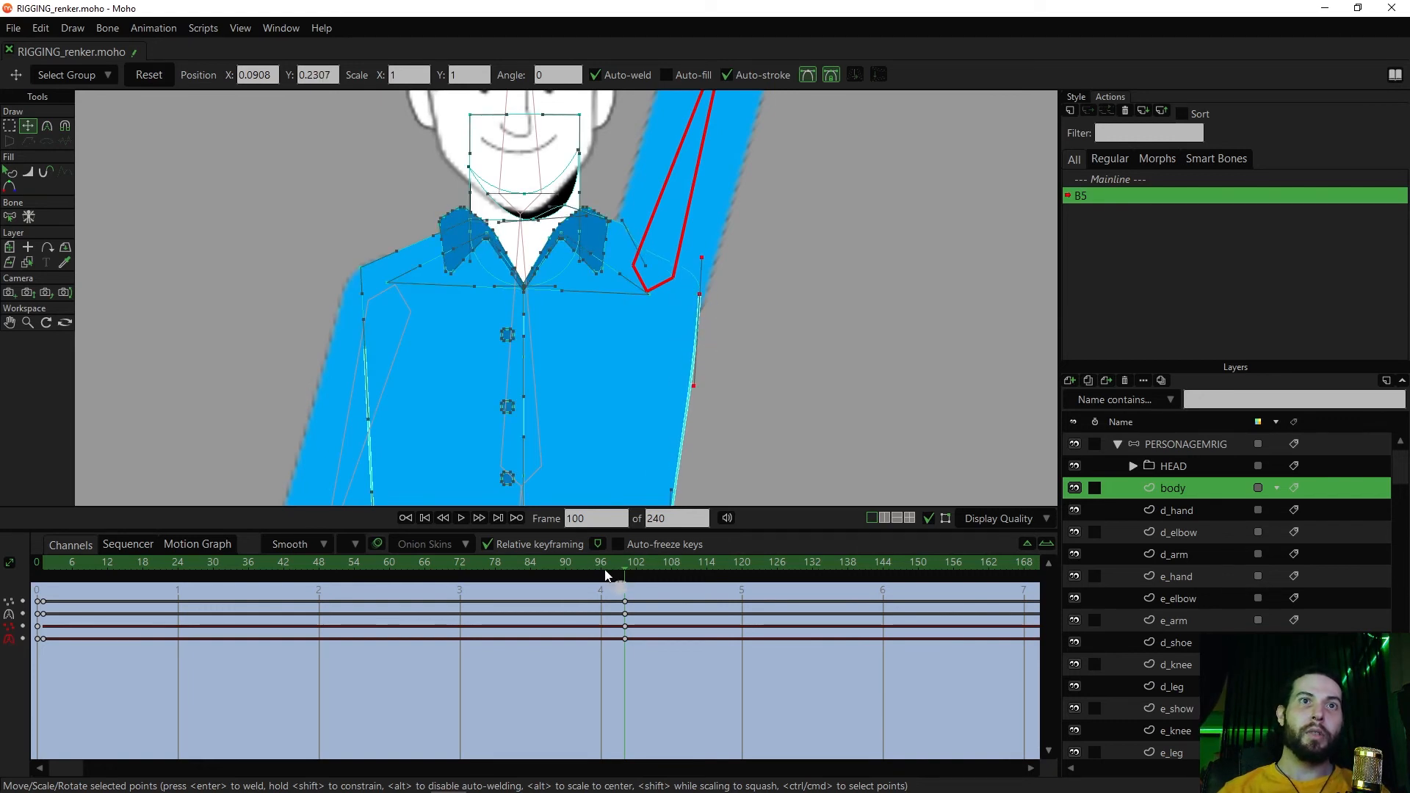
At frame 41, reposition the body's shoulder point to follow the half-raised sleeve, and check the shape at frame 59
{"action": "left_click_drag", "start_coordinate": [614, 560], "coordinate": [278, 566]}
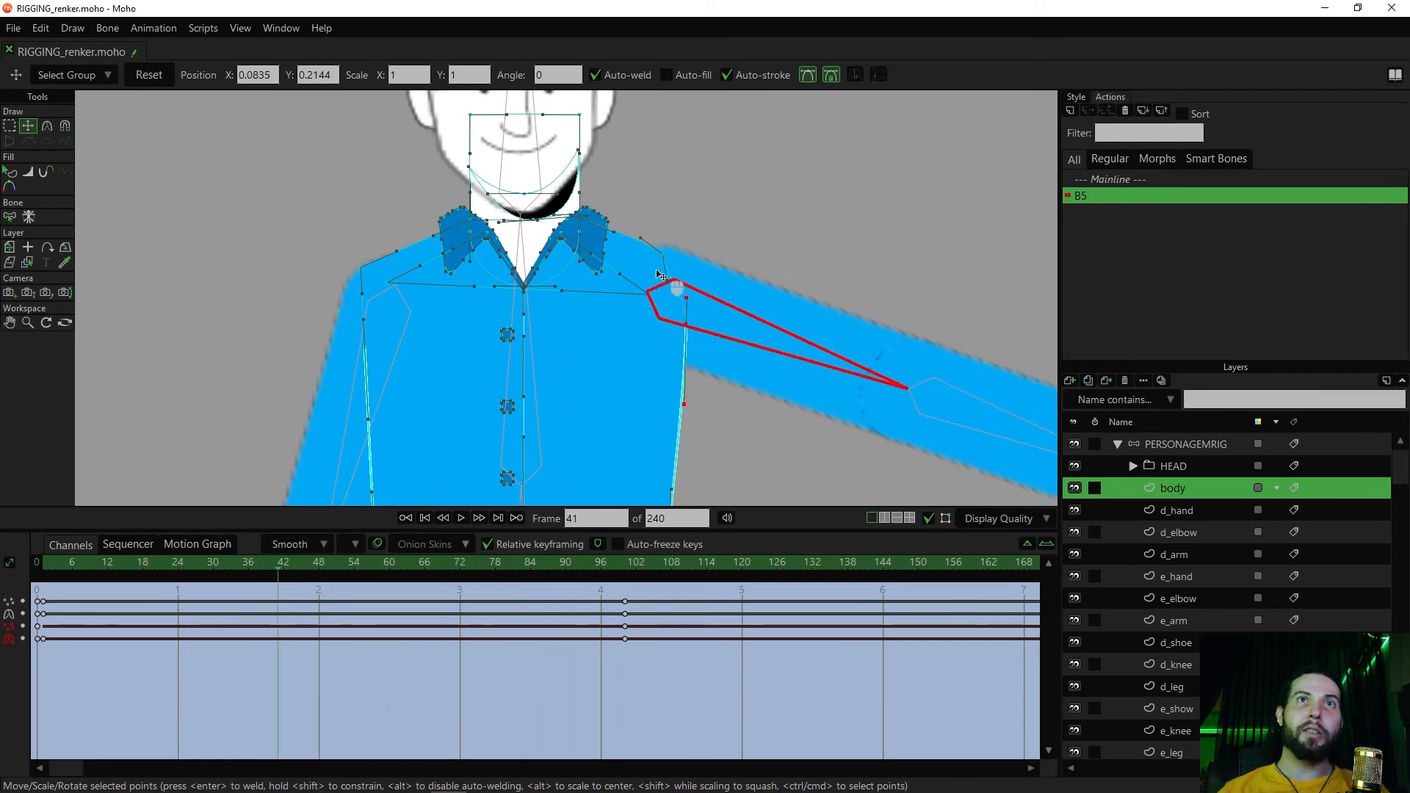
{"action": "left_click", "coordinate": [667, 246]}
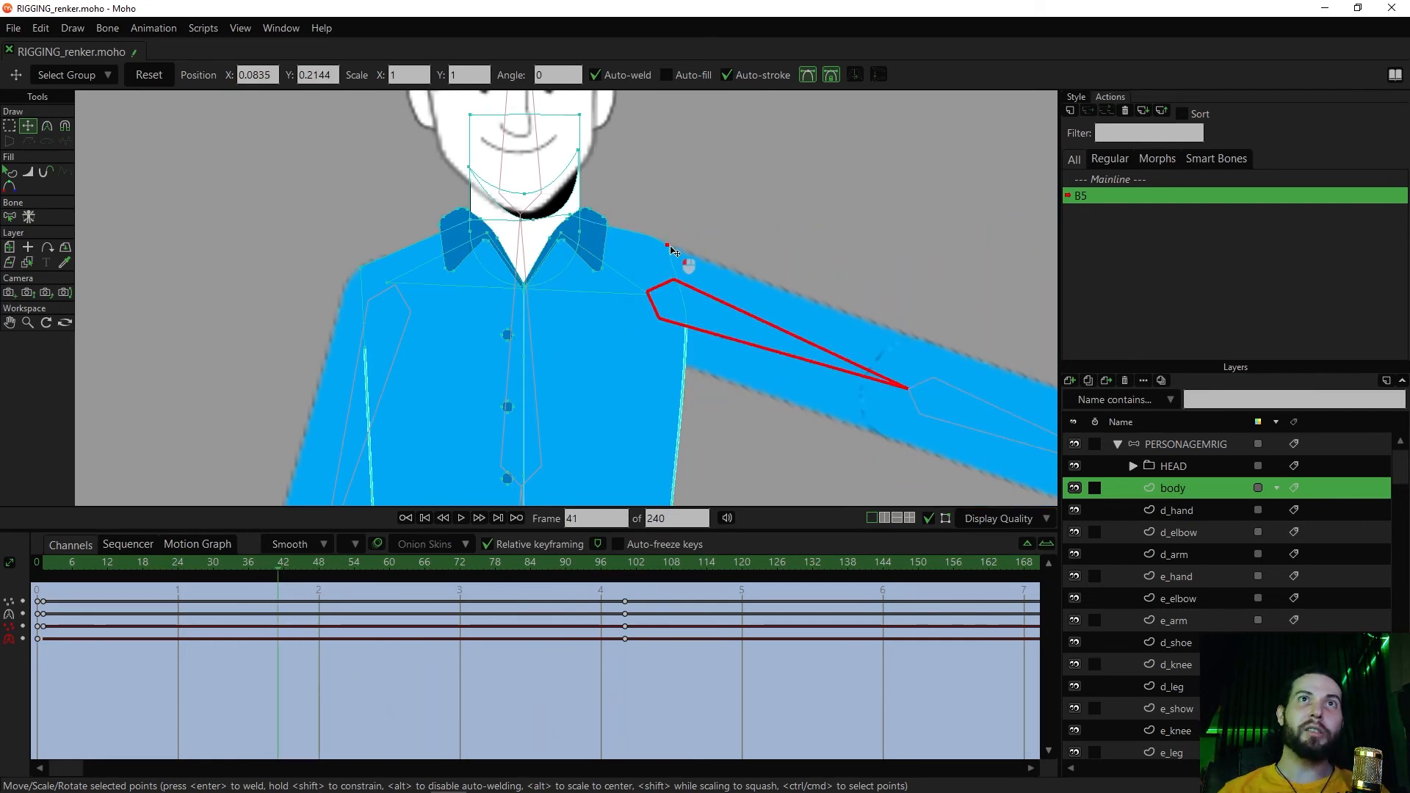
{"action": "mouse_move", "coordinate": [673, 255]}
{"action": "left_mouse_down"}
{"action": "mouse_move", "coordinate": [691, 279]}
{"action": "mouse_move", "coordinate": [665, 243]}
{"action": "left_mouse_up"}
{"action": "left_click", "coordinate": [669, 250]}
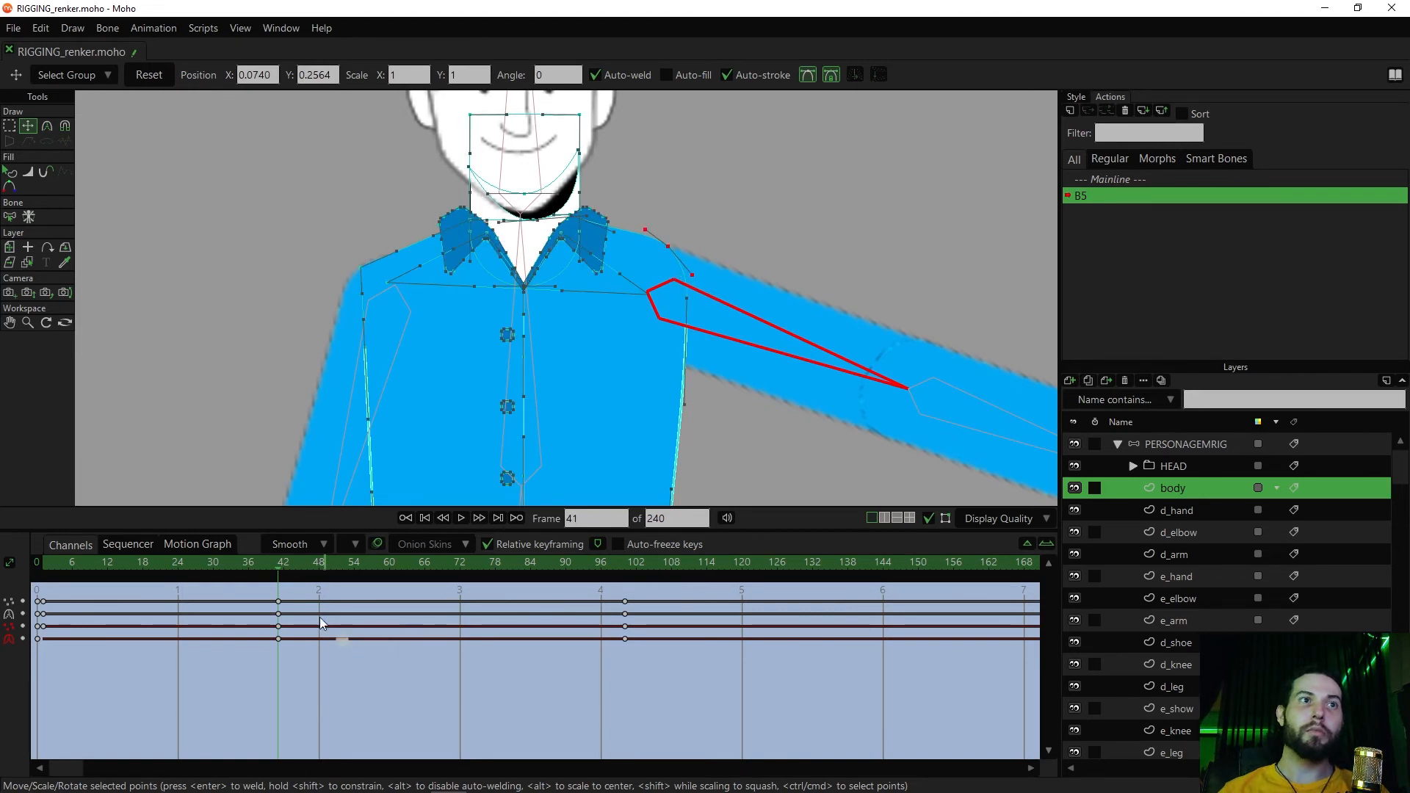
{"action": "left_click_drag", "start_coordinate": [296, 567], "coordinate": [387, 588]}
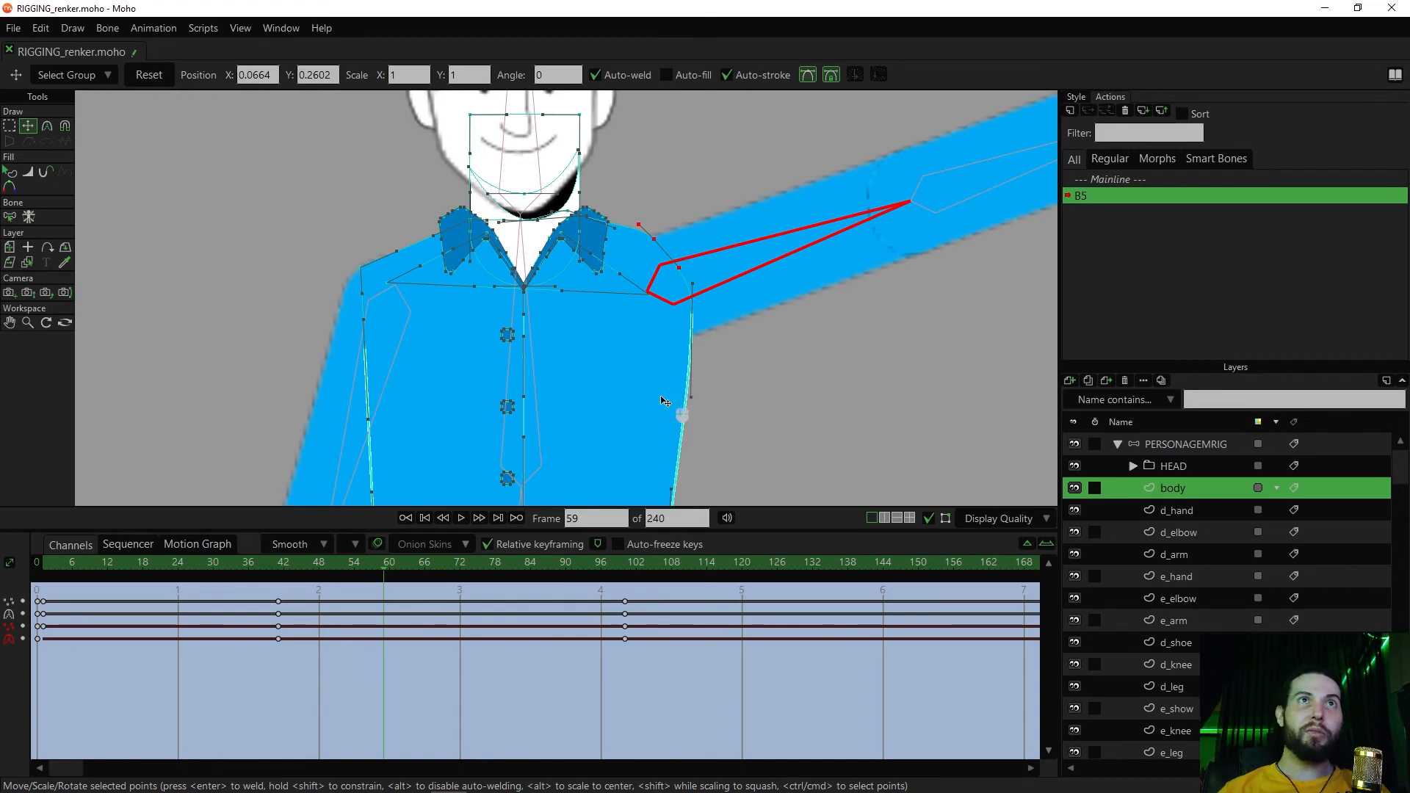
{"action": "left_click_drag", "start_coordinate": [619, 412], "coordinate": [686, 308]}
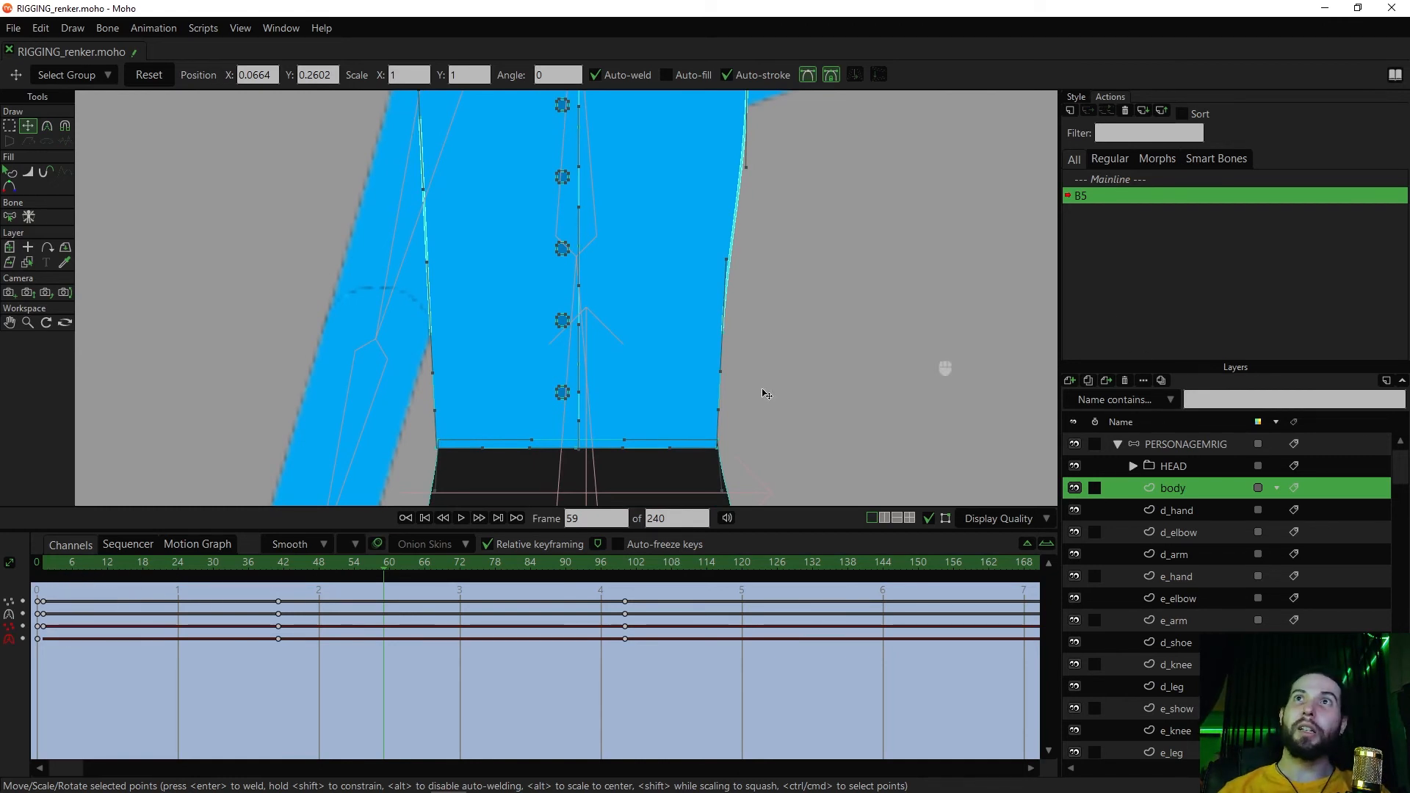
{"action": "left_click_drag", "start_coordinate": [763, 287], "coordinate": [624, 399]}
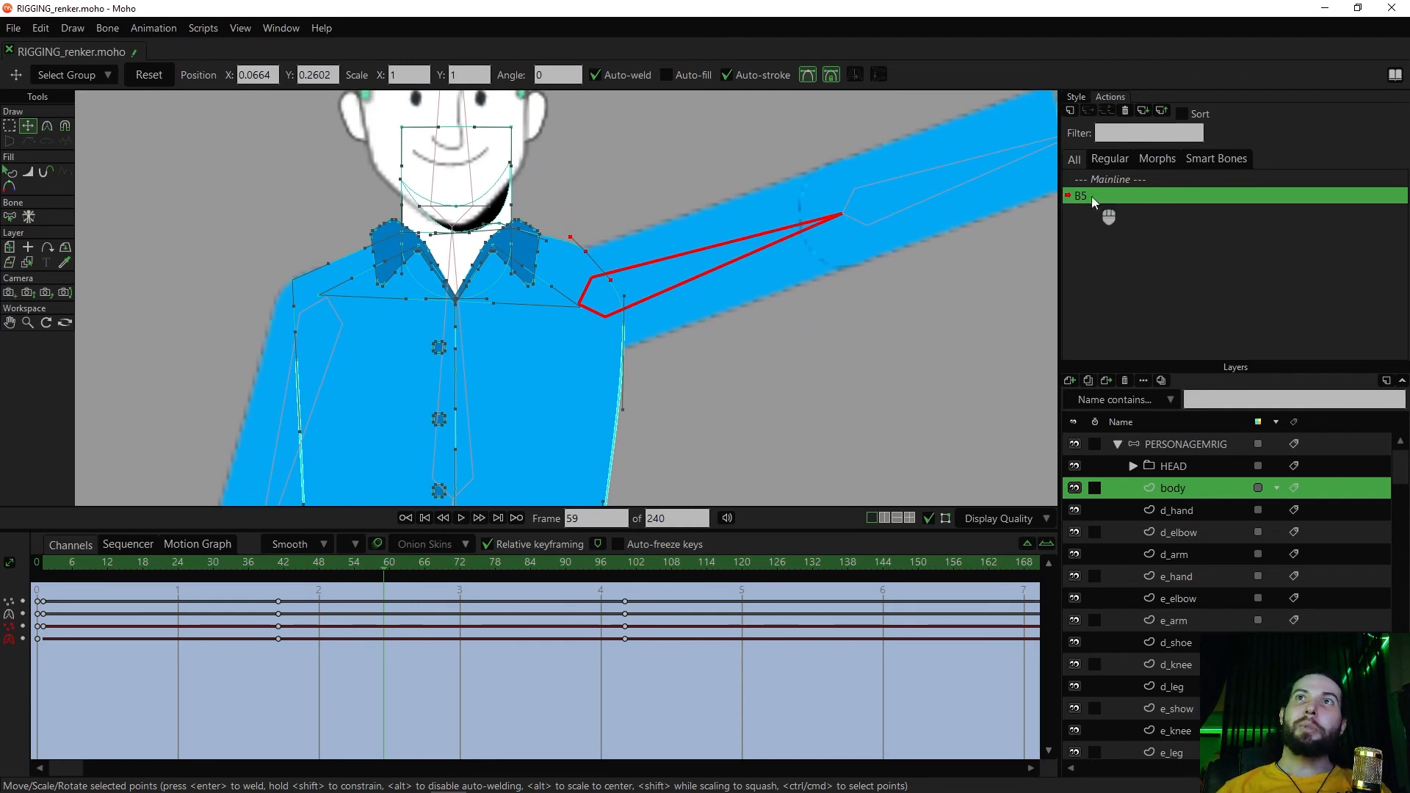
Return from action B5 to the Mainline animation
{"action": "double_click", "coordinate": [1119, 180]}
{"action": "scroll", "coordinate": [734, 352], "scroll_direction": "down", "scroll_amount": 3}
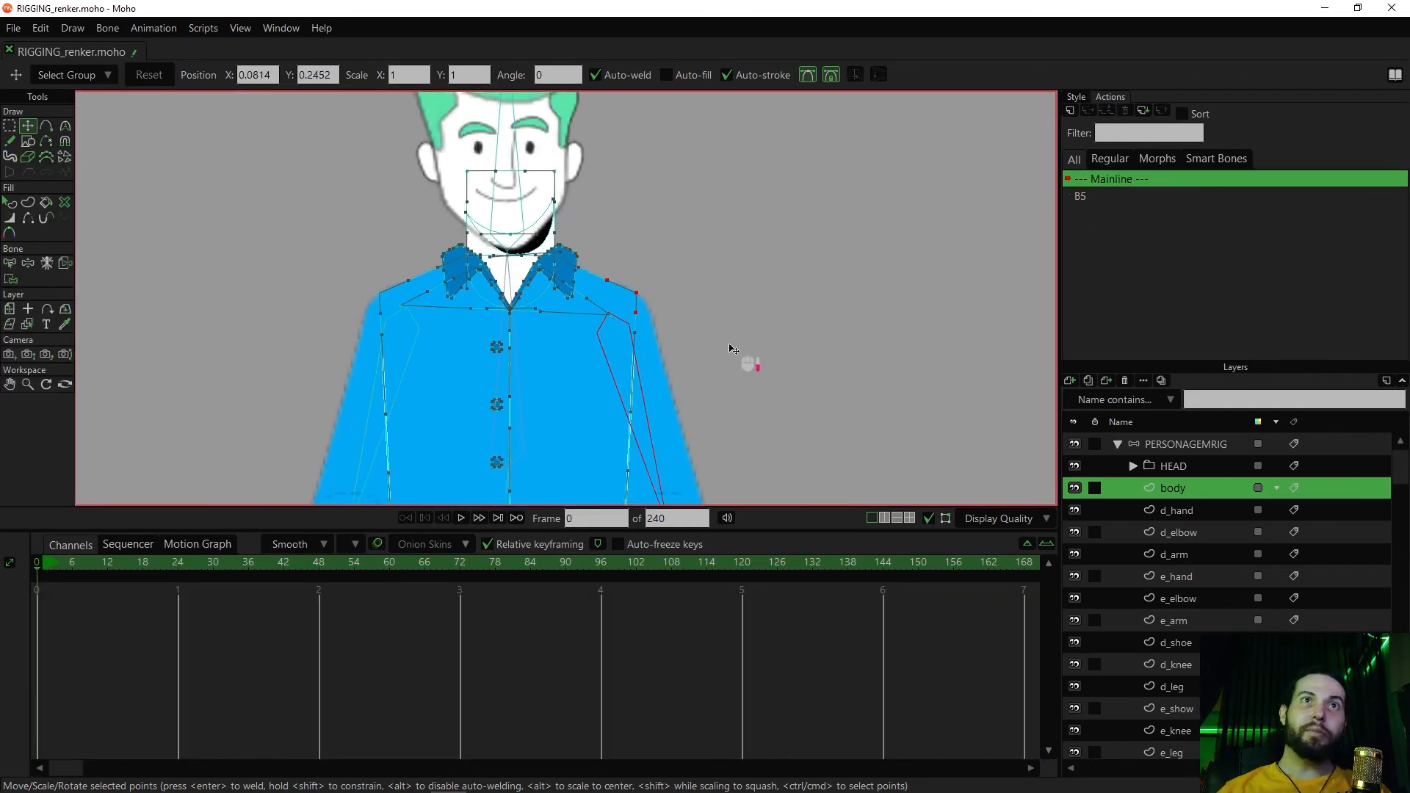
{"action": "scroll", "coordinate": [753, 351], "scroll_direction": "down", "scroll_amount": 2}
Try raising the arm with bone B5 to test the shoulder correction, and undo the poses
{"action": "key", "text": "z"}
{"action": "left_click_drag", "start_coordinate": [670, 359], "coordinate": [703, 268]}
{"action": "left_click_drag", "start_coordinate": [685, 343], "coordinate": [704, 307]}
{"action": "key", "text": "ctrl+z"}
{"action": "key", "text": "ctrl+z"}
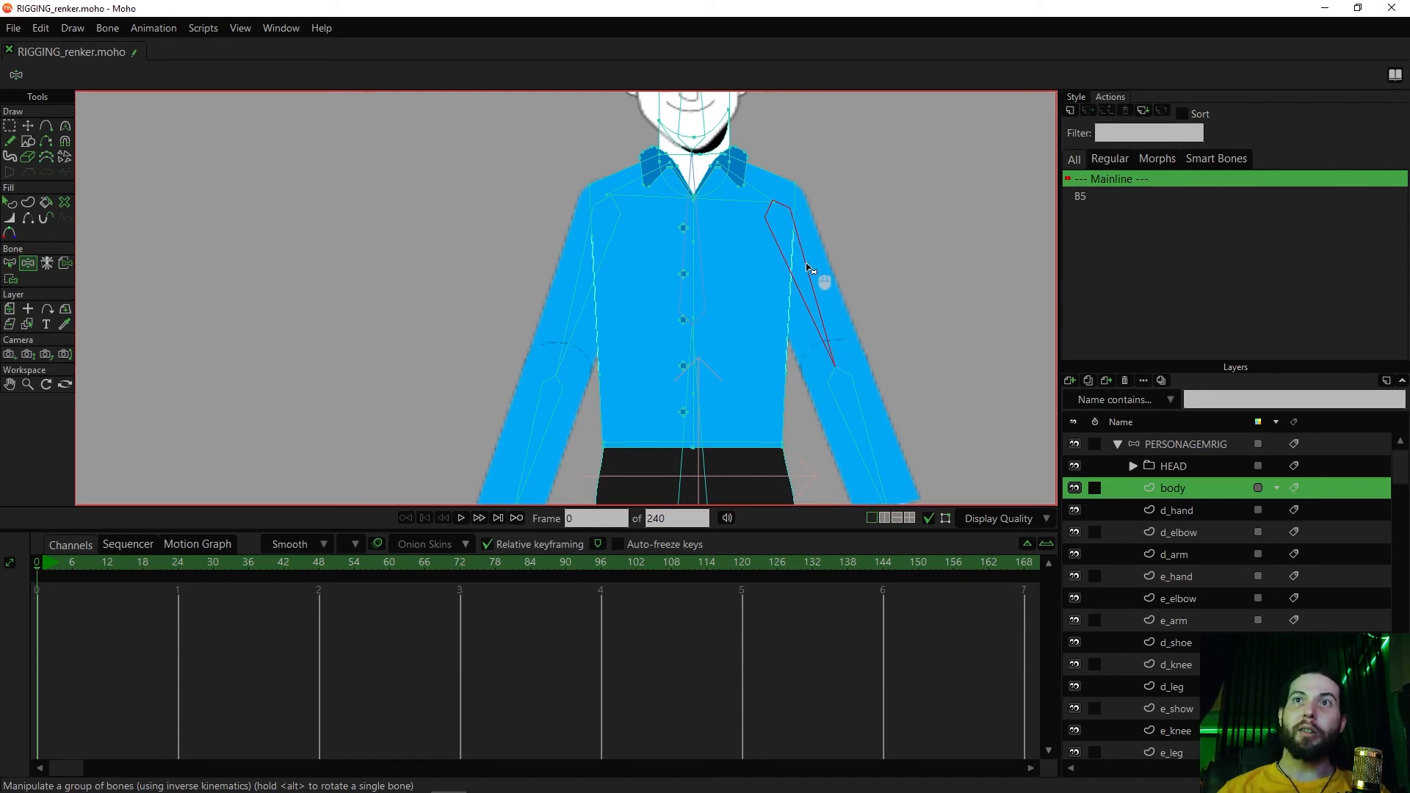
Create a second action named B5 2 for bone B5 on the PERSONAGEMRIG layer
{"action": "left_click", "coordinate": [1172, 446]}
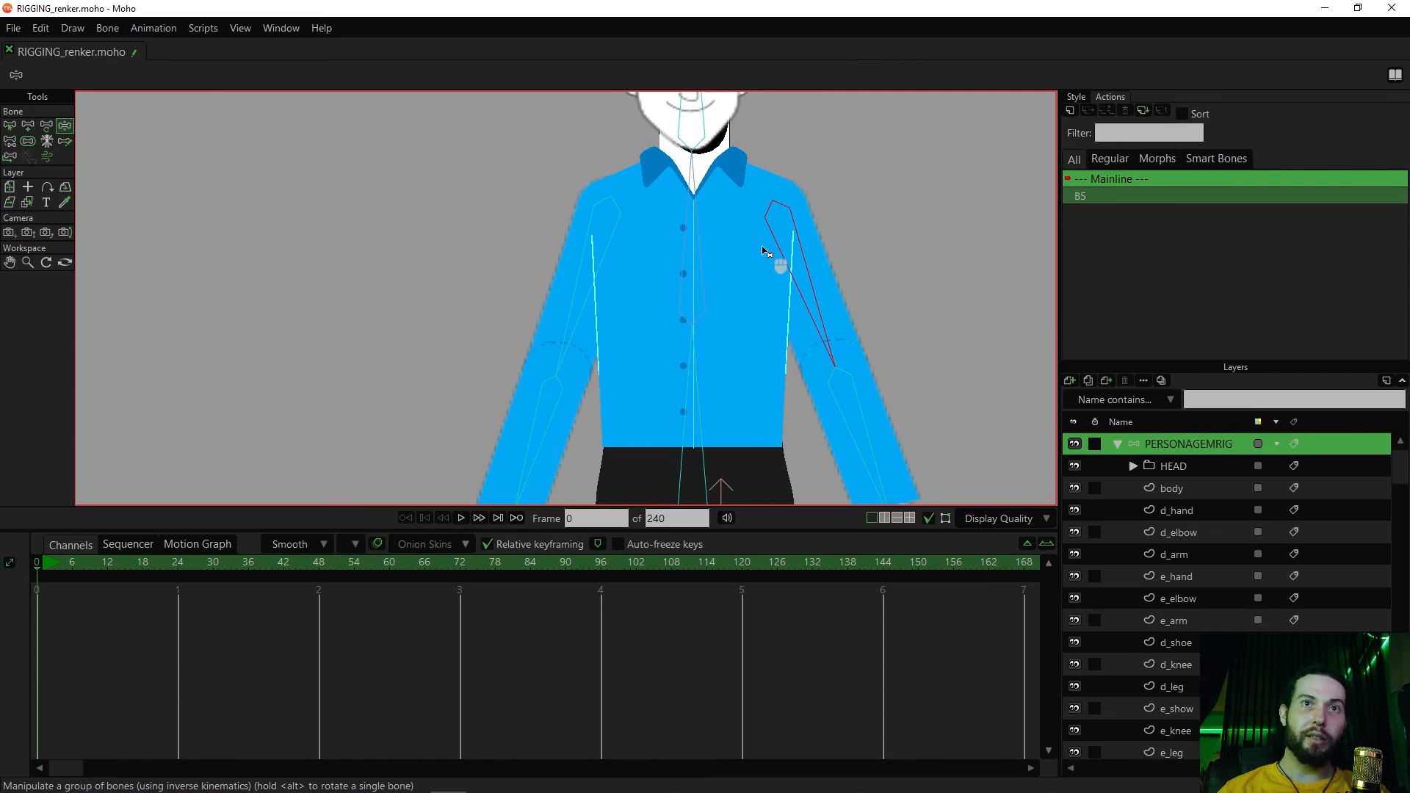
{"action": "left_click", "coordinate": [1071, 110]}
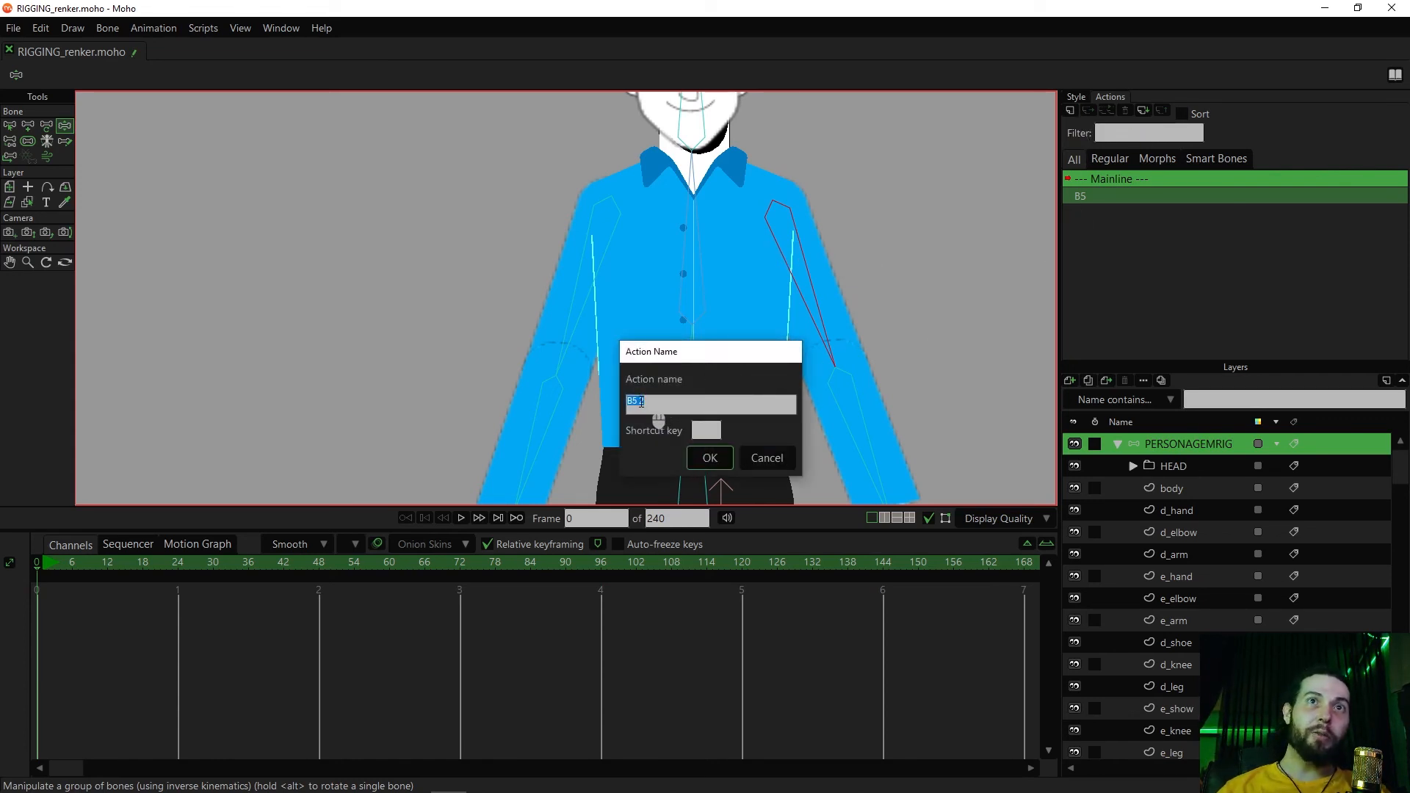
{"action": "left_click_drag", "start_coordinate": [692, 359], "coordinate": [927, 240]}
{"action": "left_click", "coordinate": [948, 338]}
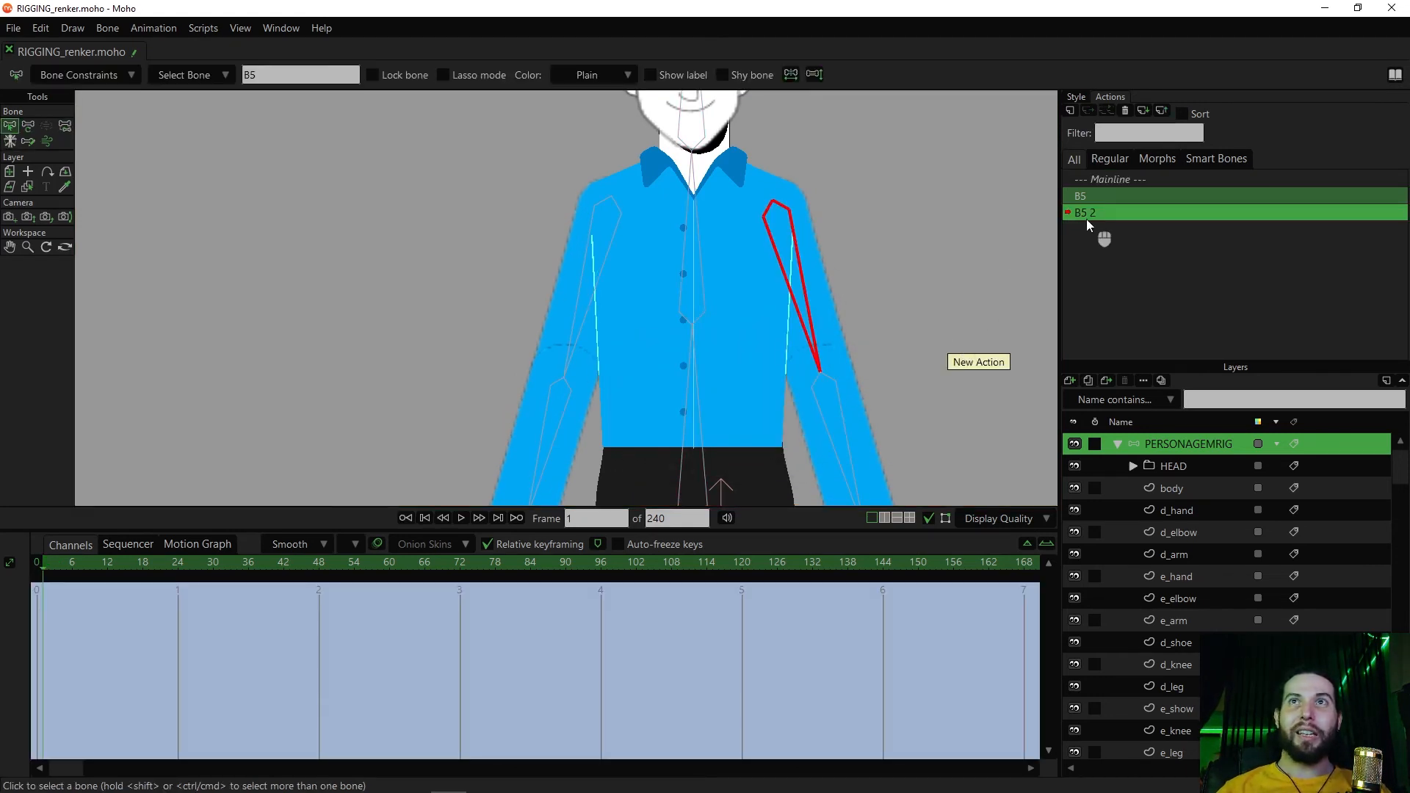
At frame 100 of action B5 2, rotate bone B5 inwards to about 174.5 degrees and scrub back to check the movement
{"action": "left_click_drag", "start_coordinate": [68, 576], "coordinate": [321, 577]}
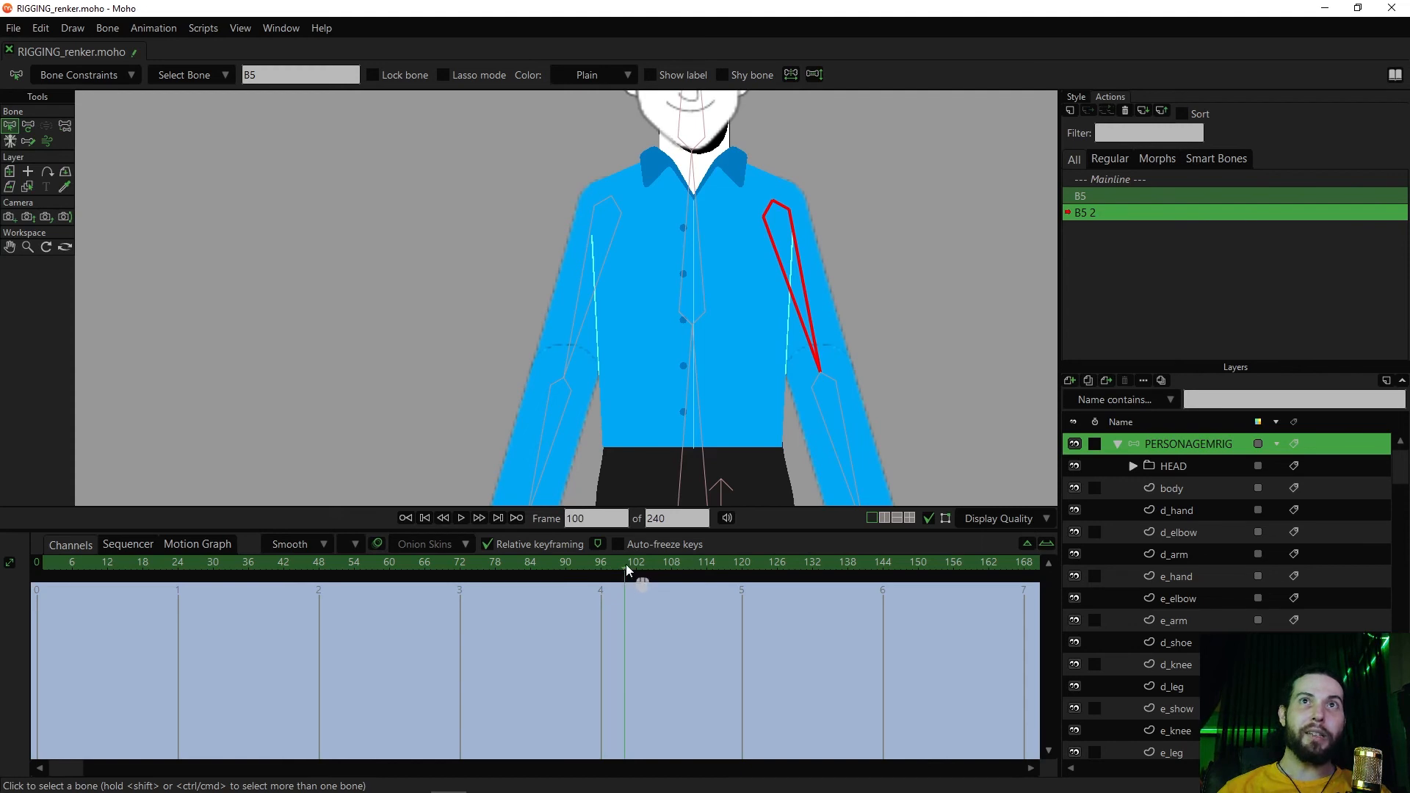
{"action": "key", "text": "t"}
{"action": "left_click_drag", "start_coordinate": [809, 316], "coordinate": [761, 371]}
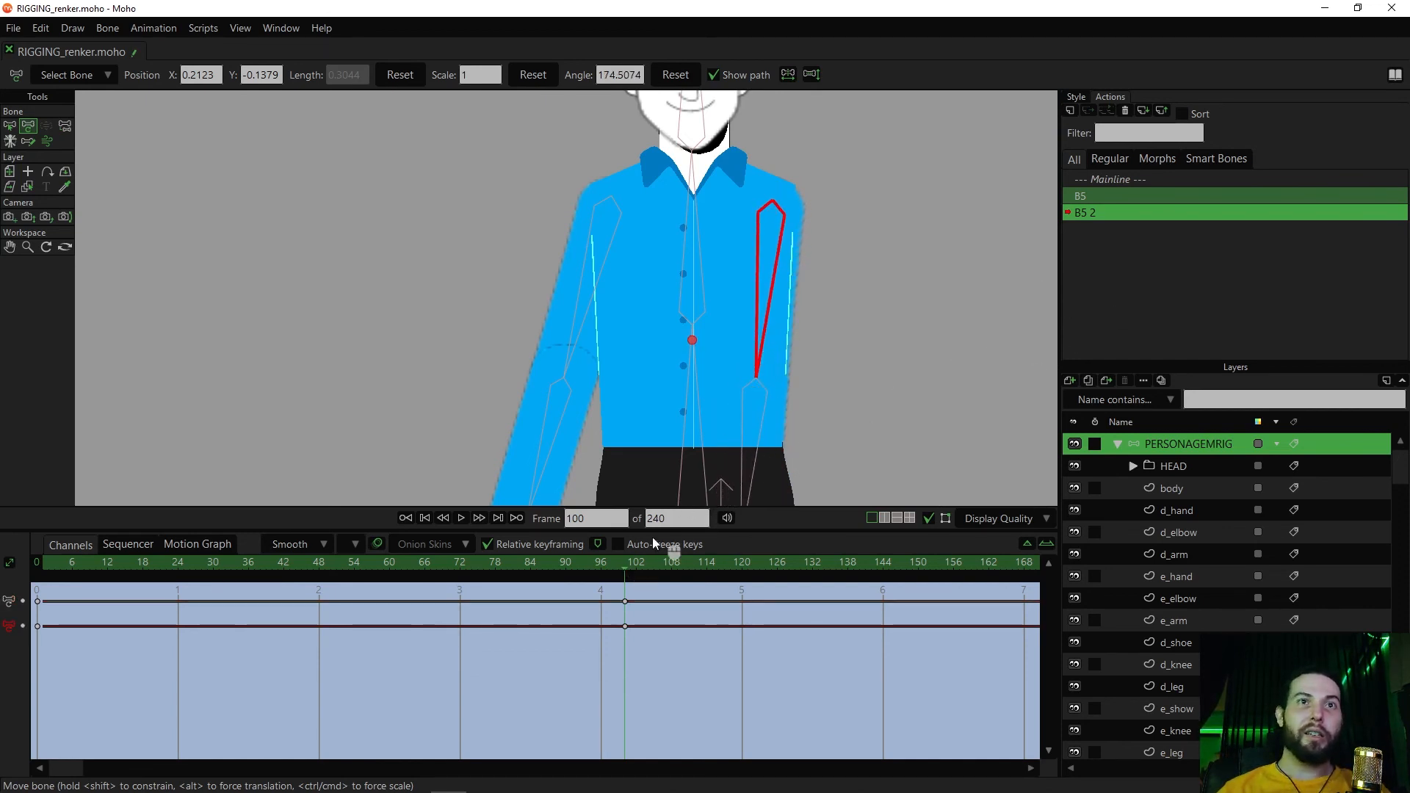
{"action": "left_click_drag", "start_coordinate": [616, 566], "coordinate": [314, 564]}
{"action": "left_click_drag", "start_coordinate": [162, 586], "coordinate": [91, 601]}
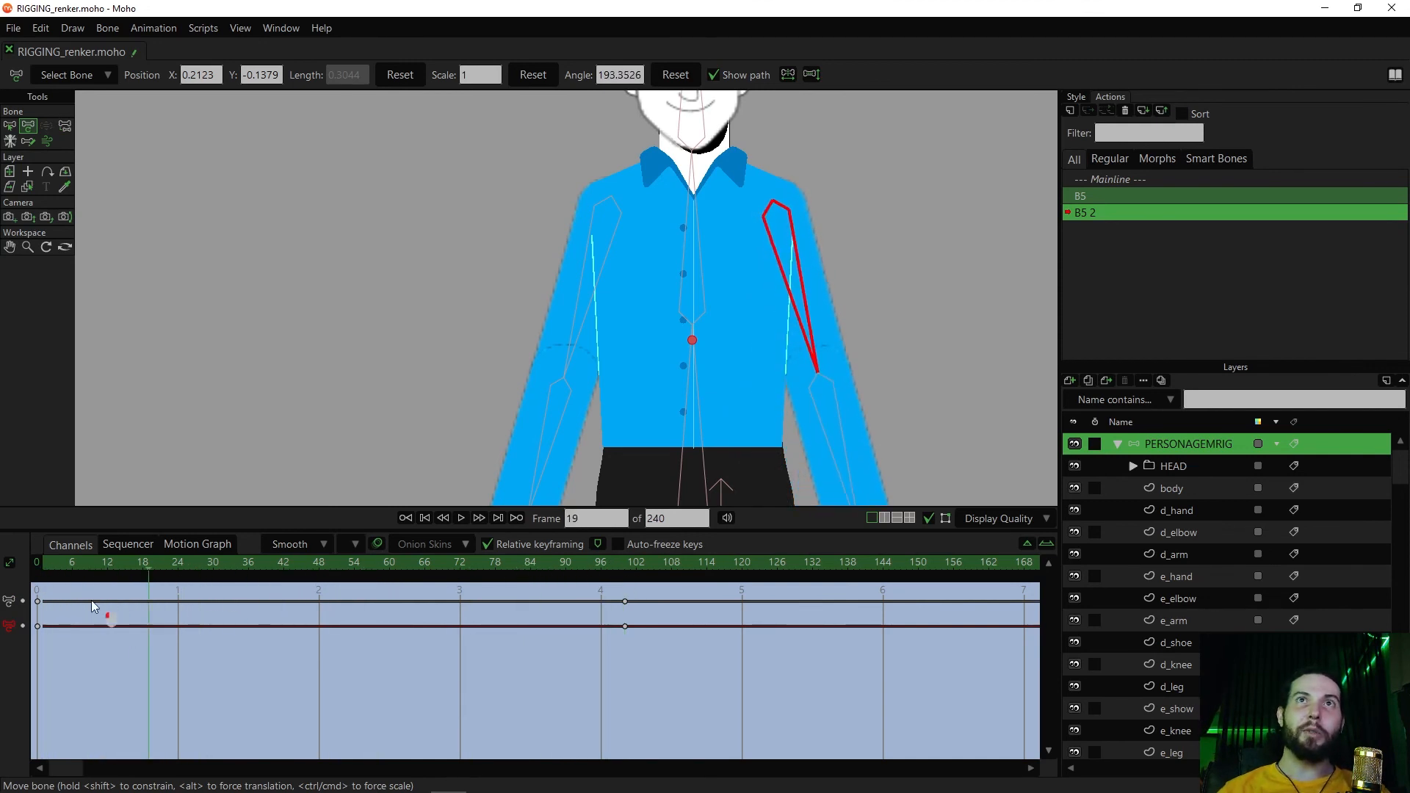
Switch to selecting points on the body layer and go to frame 100 of action B5 2
{"action": "right_click", "coordinate": [746, 308], "text": "alt"}
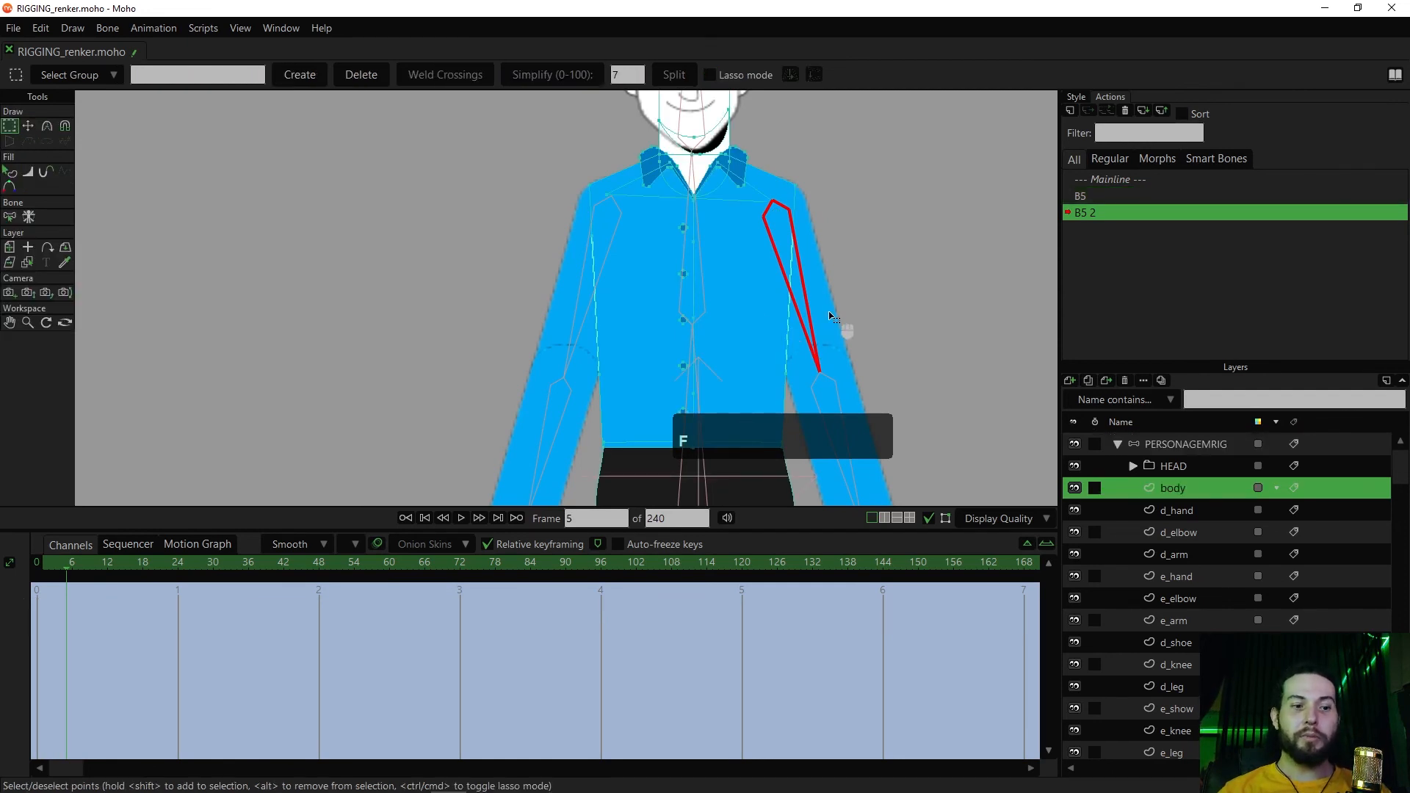
{"action": "key", "text": "g"}
{"action": "left_click_drag", "start_coordinate": [855, 285], "coordinate": [790, 338]}
{"action": "scroll", "coordinate": [790, 338], "scroll_direction": "up", "scroll_amount": 2}
{"action": "left_click_drag", "start_coordinate": [453, 577], "coordinate": [610, 578]}
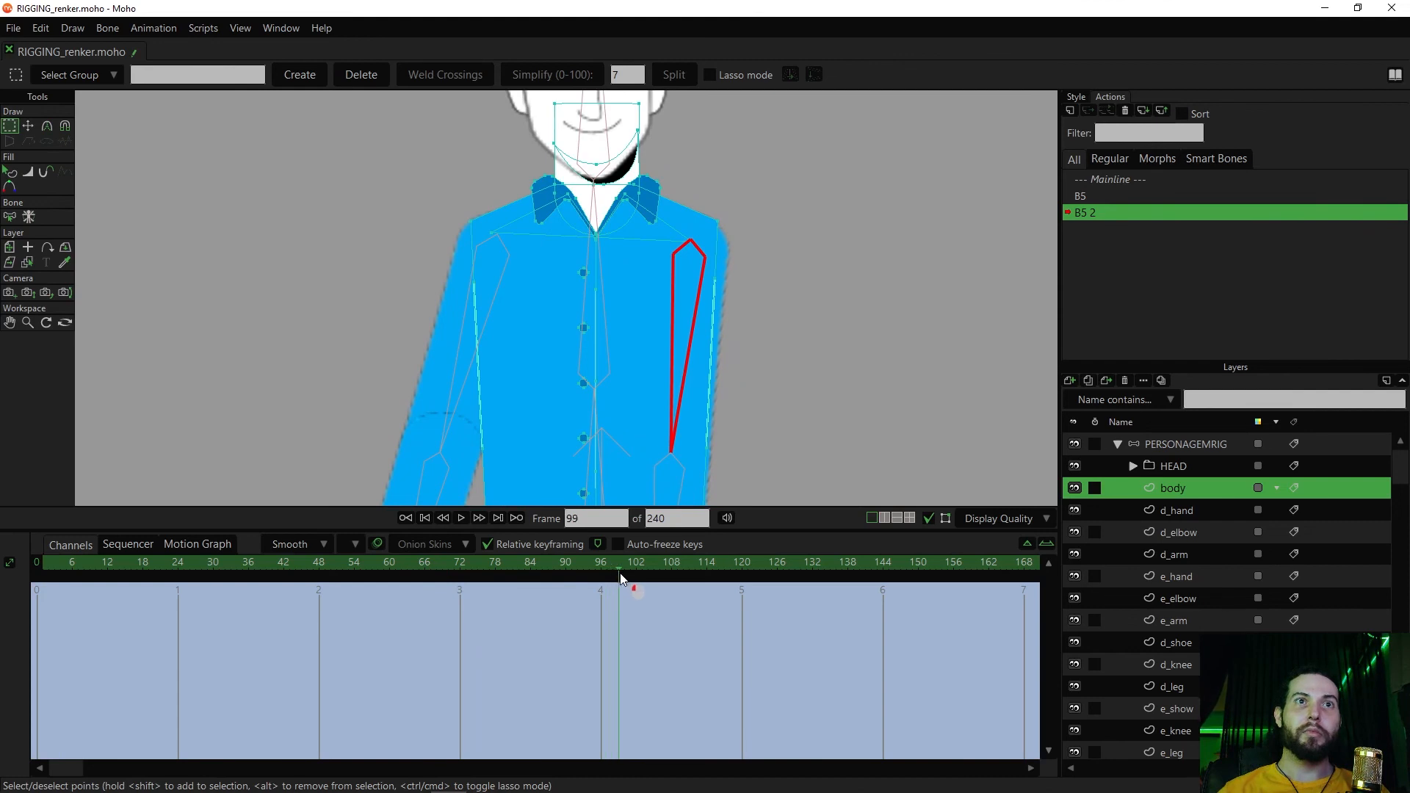
{"action": "scroll", "coordinate": [705, 333], "scroll_direction": "up", "scroll_amount": 3}
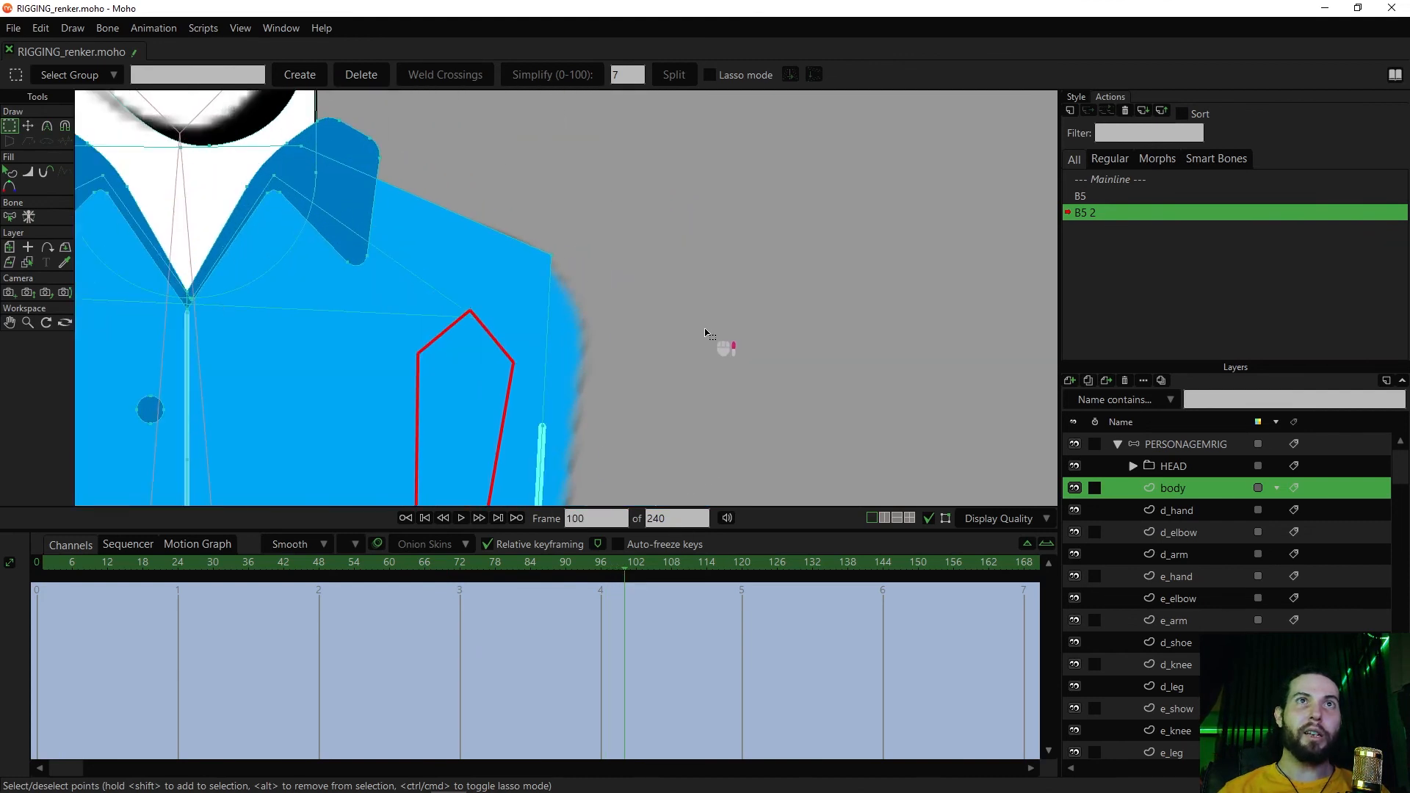
Move the body's shoulder corner point to about X 0.0866, Y 0.2391 so it rounds over the lowered arm
{"action": "key", "text": "g"}
{"action": "key", "text": "g"}
{"action": "key", "text": "t"}
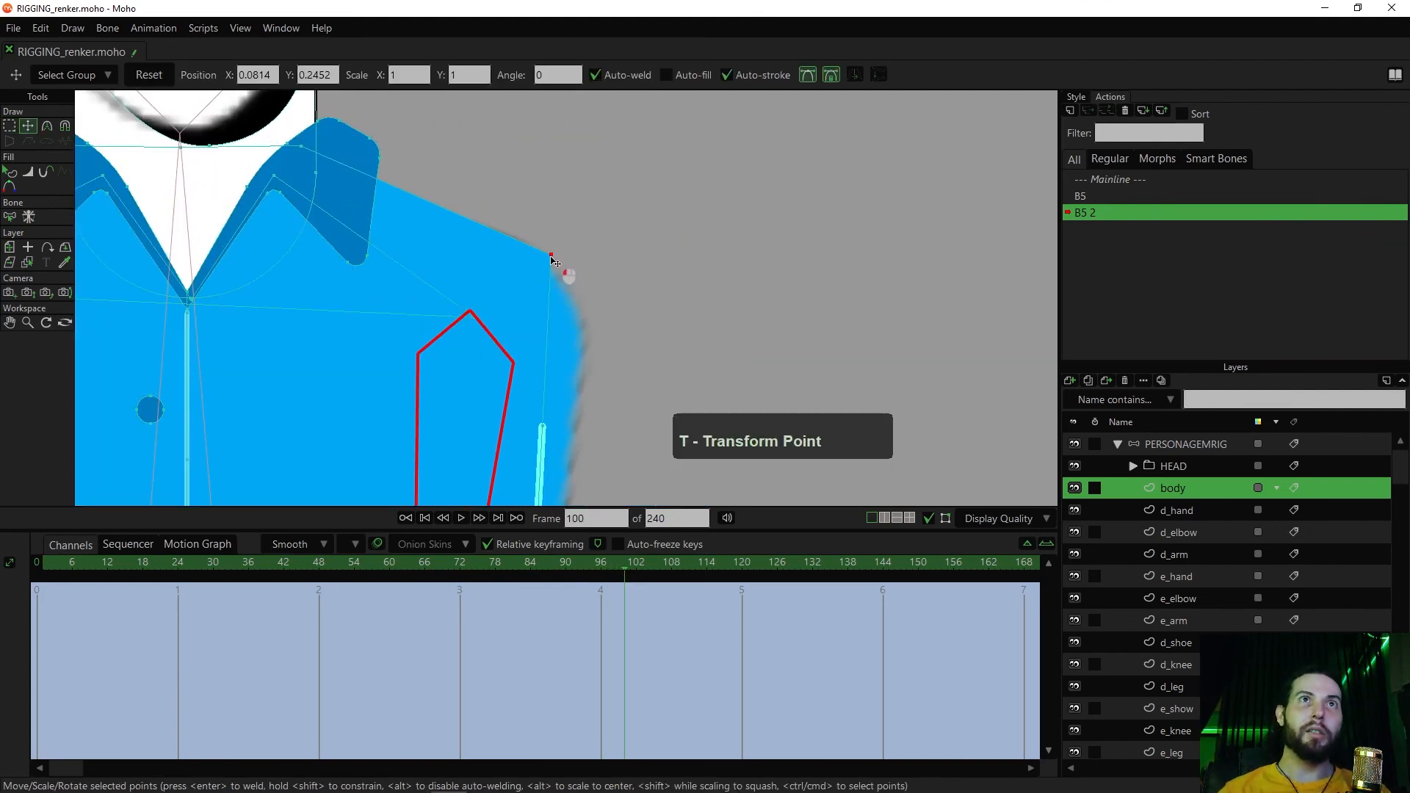
{"action": "left_click_drag", "start_coordinate": [576, 297], "coordinate": [565, 293]}
{"action": "left_click_drag", "start_coordinate": [482, 249], "coordinate": [494, 199]}
{"action": "left_click_drag", "start_coordinate": [583, 493], "coordinate": [654, 247]}
{"action": "scroll", "coordinate": [648, 294], "scroll_direction": "down", "scroll_amount": 4}
{"action": "left_click_drag", "start_coordinate": [672, 343], "coordinate": [702, 165]}
{"action": "mouse_move", "coordinate": [695, 245]}
{"action": "left_mouse_down"}
{"action": "mouse_move", "coordinate": [652, 454]}
{"action": "mouse_move", "coordinate": [668, 337]}
{"action": "mouse_move", "coordinate": [635, 307]}
{"action": "left_mouse_up"}
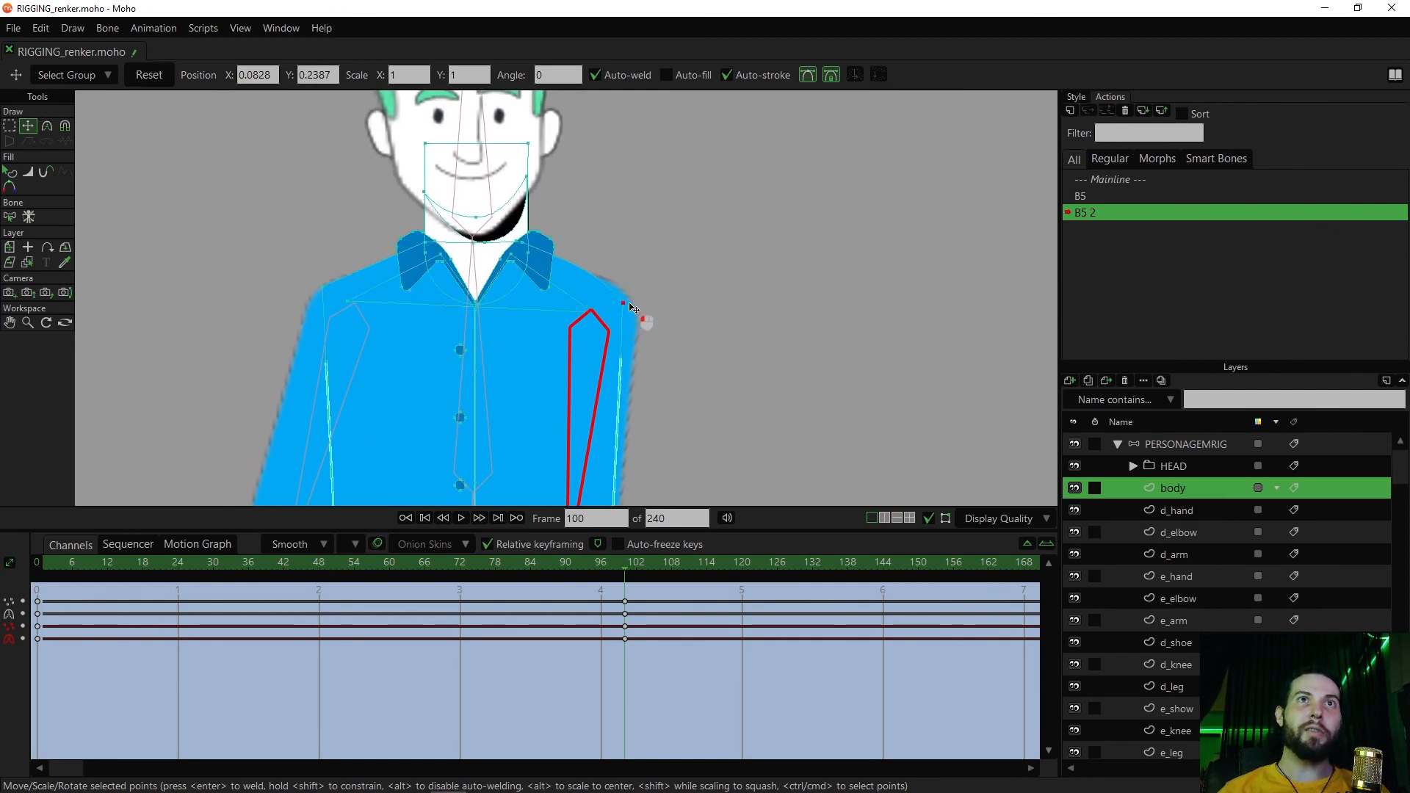
{"action": "left_click_drag", "start_coordinate": [639, 301], "coordinate": [631, 329]}
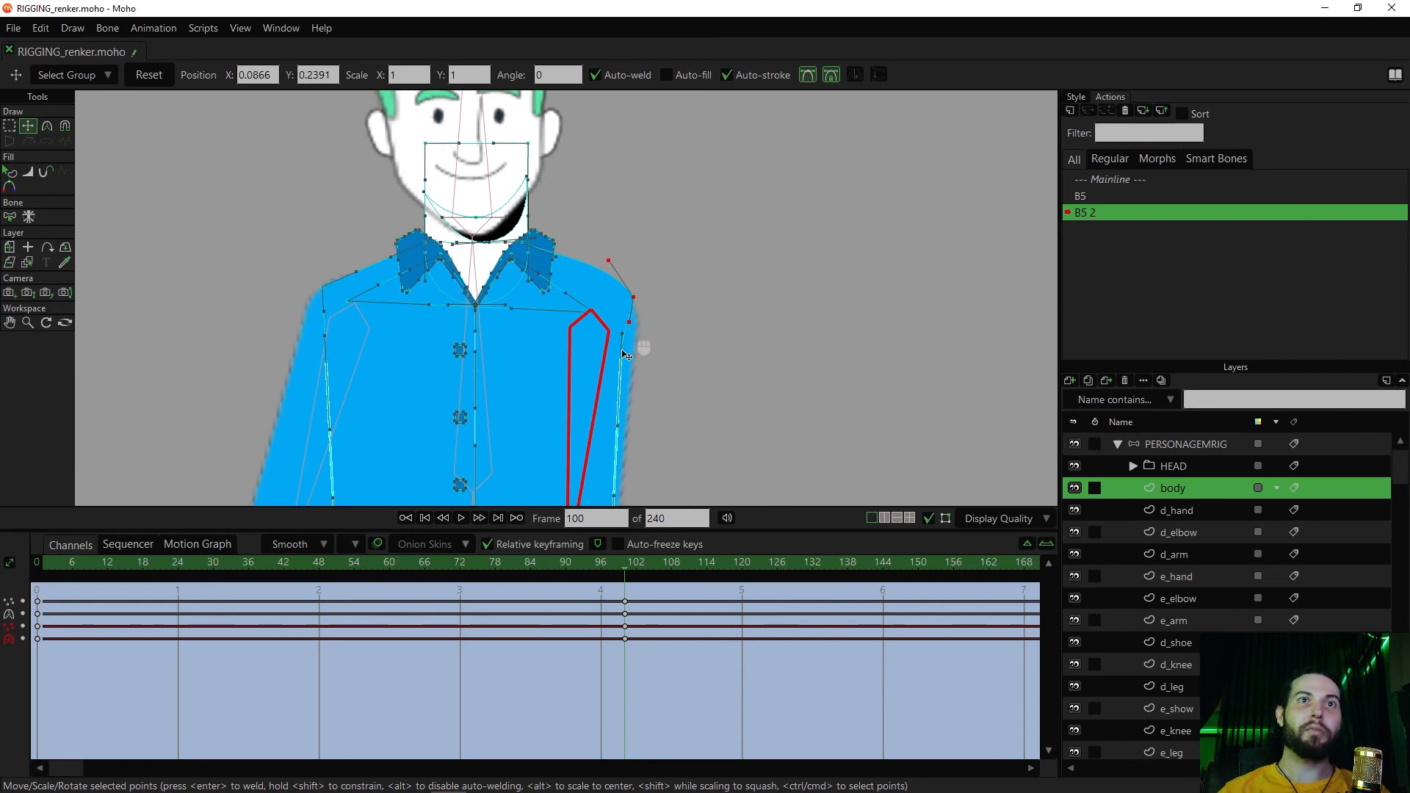
Scrub action B5 2 backwards to check the shoulder correction, and return to the Mainline
{"action": "left_click_drag", "start_coordinate": [599, 565], "coordinate": [352, 604]}
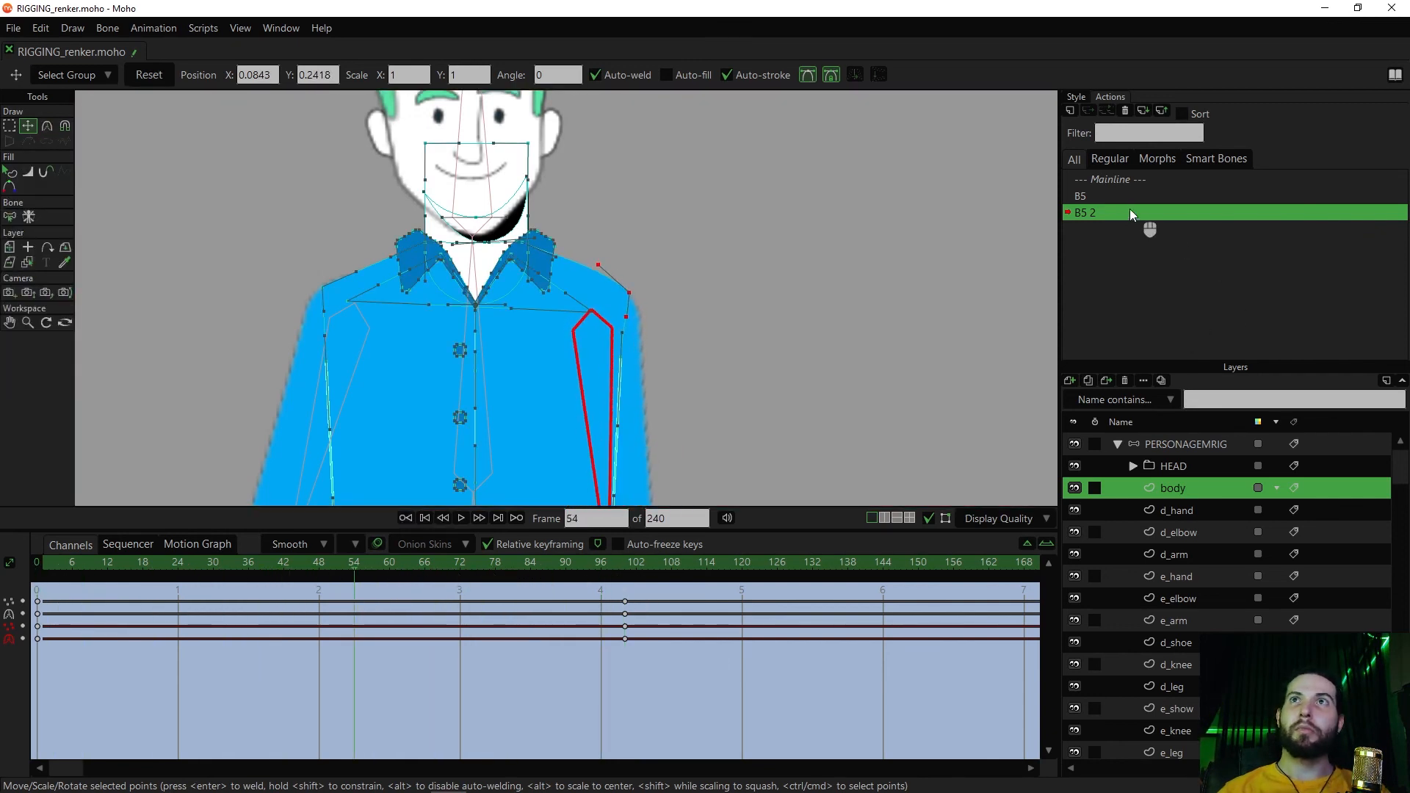
{"action": "left_click", "coordinate": [1109, 178]}
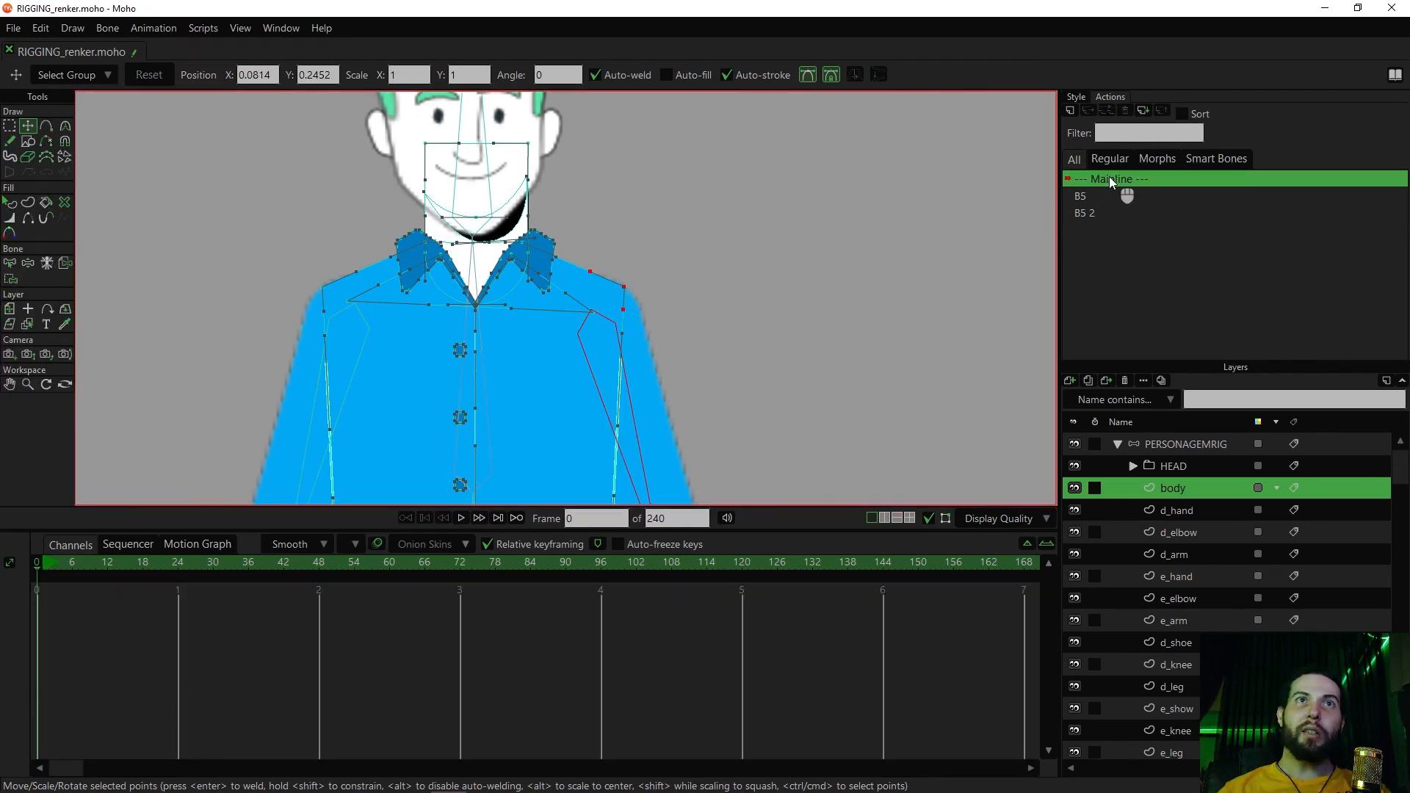
{"action": "left_click_drag", "start_coordinate": [700, 380], "coordinate": [811, 287]}
{"action": "scroll", "coordinate": [811, 286], "scroll_direction": "down", "scroll_amount": 3}
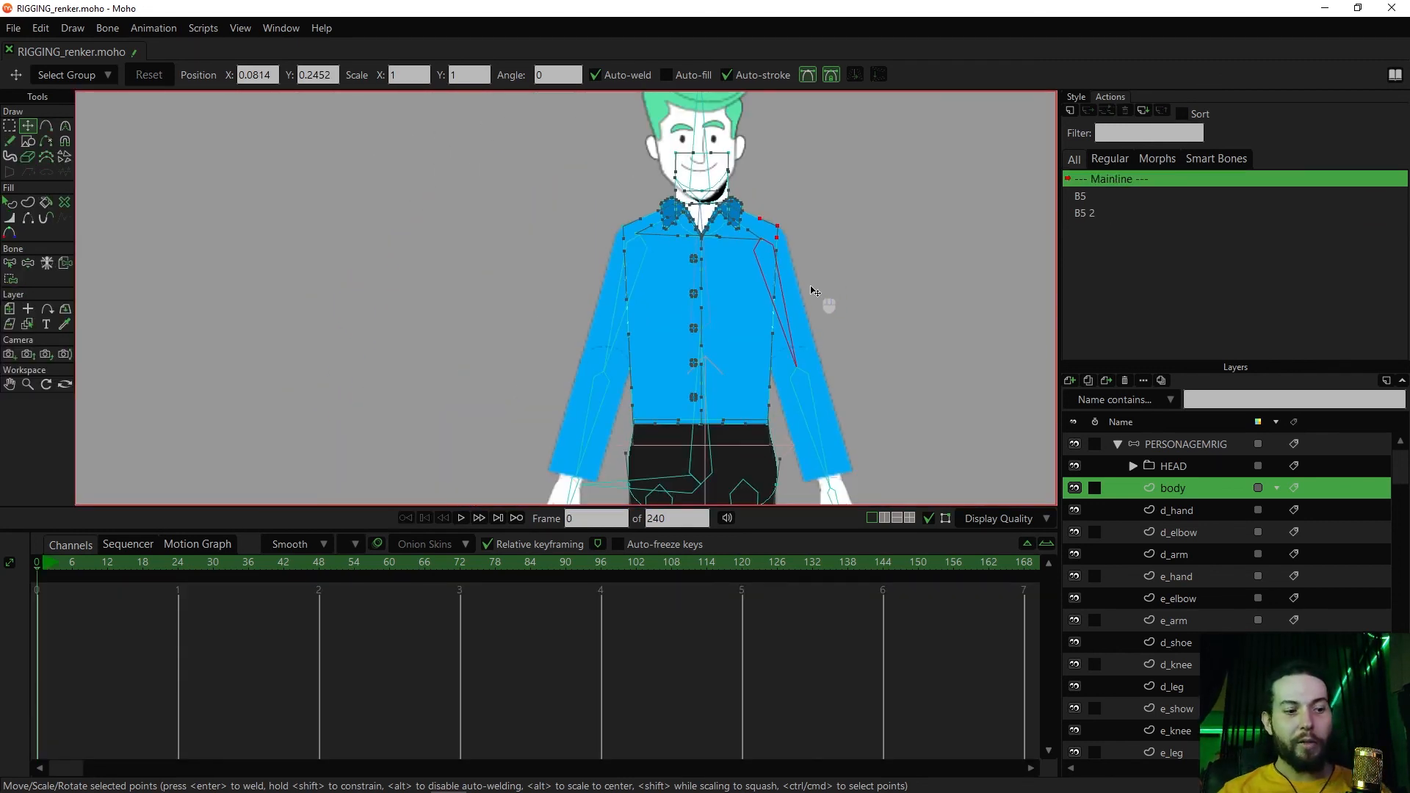
Hide the construction overlays and swing both arms with Manipulate Bones to test the shoulders, undoing the test poses
{"action": "key", "text": "z"}
{"action": "mouse_move", "coordinate": [801, 323]}
{"action": "left_mouse_down"}
{"action": "mouse_move", "coordinate": [850, 279]}
{"action": "mouse_move", "coordinate": [759, 340]}
{"action": "mouse_move", "coordinate": [828, 297]}
{"action": "mouse_move", "coordinate": [835, 222]}
{"action": "mouse_move", "coordinate": [834, 289]}
{"action": "mouse_move", "coordinate": [849, 236]}
{"action": "mouse_move", "coordinate": [850, 274]}
{"action": "mouse_move", "coordinate": [842, 214]}
{"action": "mouse_move", "coordinate": [781, 323]}
{"action": "left_mouse_up"}
{"action": "key", "text": "ctrl+g"}
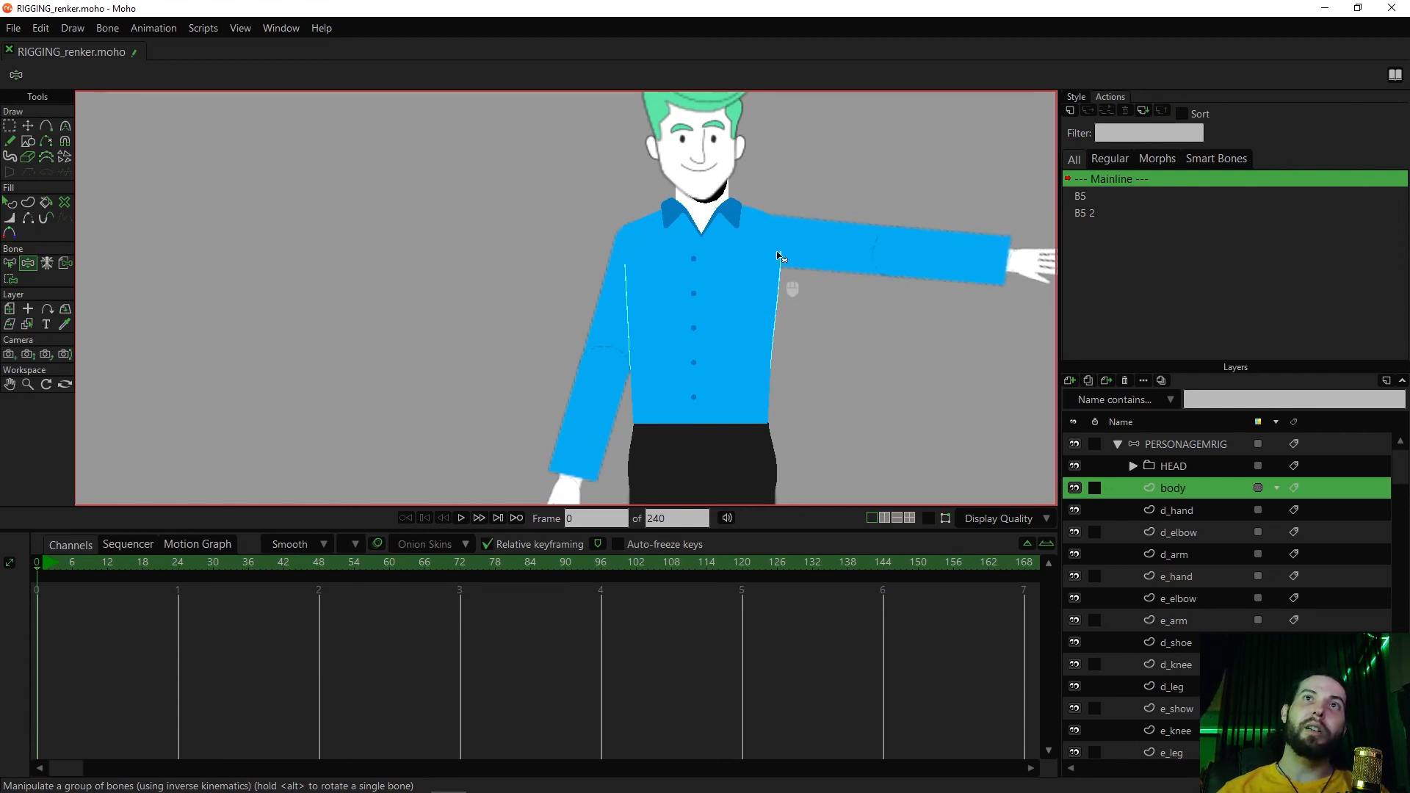
{"action": "left_click_drag", "start_coordinate": [829, 251], "coordinate": [1008, 241]}
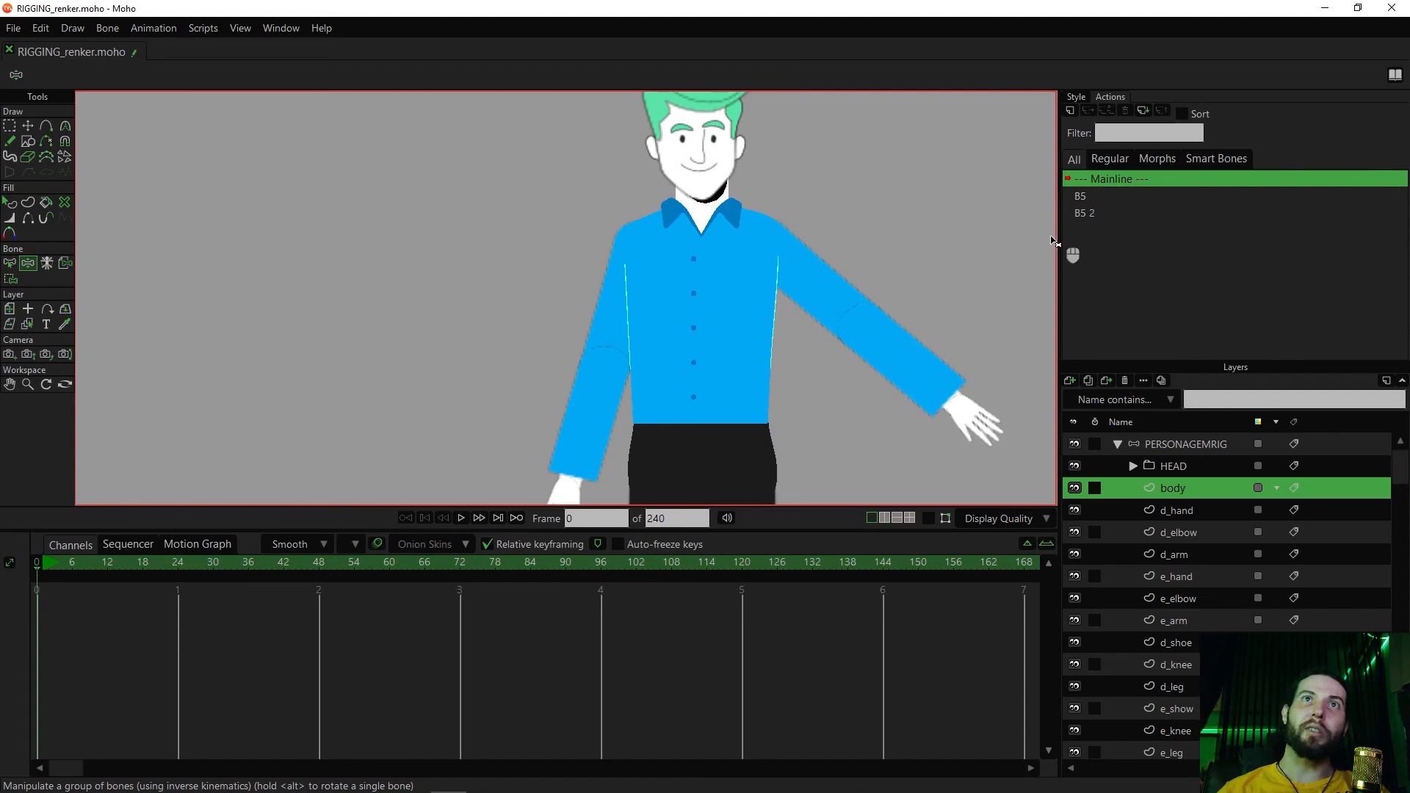
{"action": "left_click_drag", "start_coordinate": [618, 326], "coordinate": [592, 308]}
{"action": "left_click_drag", "start_coordinate": [758, 363], "coordinate": [721, 333]}
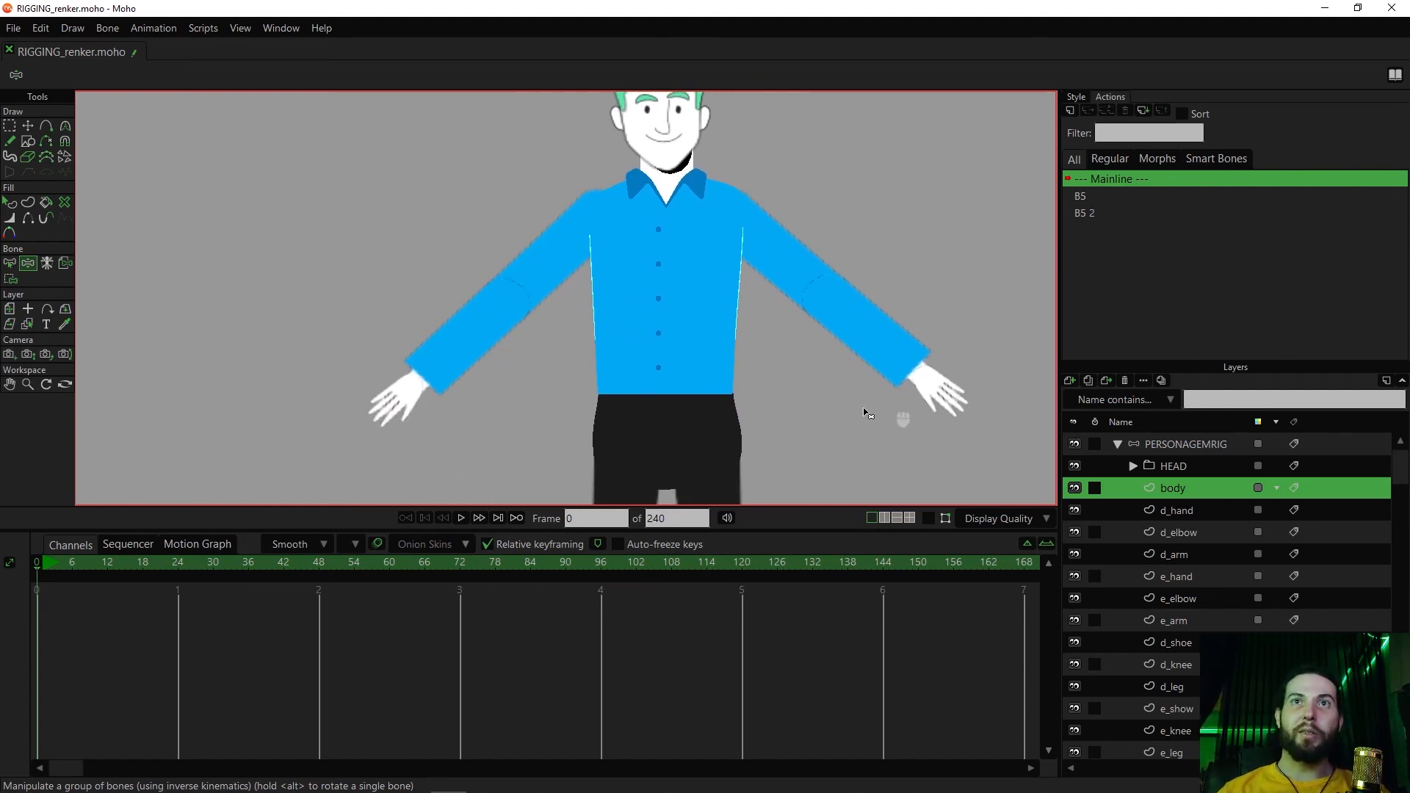
{"action": "left_click_drag", "start_coordinate": [796, 428], "coordinate": [809, 416]}
{"action": "left_click_drag", "start_coordinate": [622, 297], "coordinate": [619, 295]}
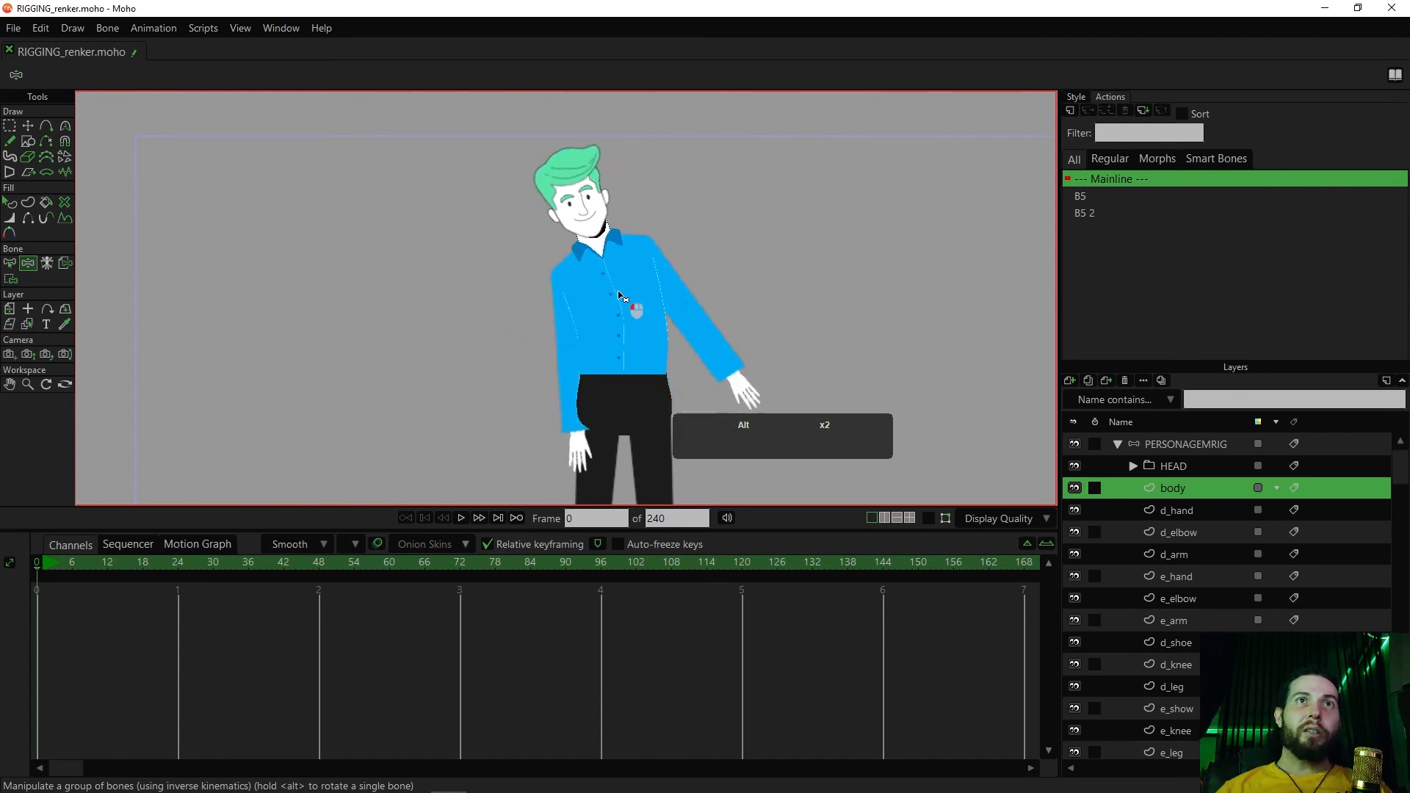
{"action": "key", "text": "ctrl+z"}
{"action": "key", "text": "ctrl+z"}
{"action": "key", "text": "ctrl+z"}
Test the movement of the torso and other body parts with Manipulate Bones, returning the character to its rest pose
{"action": "left_click_drag", "start_coordinate": [631, 229], "coordinate": [615, 186]}
{"action": "left_click_drag", "start_coordinate": [677, 297], "coordinate": [718, 277]}
{"action": "key", "text": "ctrl+z"}
{"action": "left_click_drag", "start_coordinate": [585, 423], "coordinate": [589, 403]}
{"action": "left_click_drag", "start_coordinate": [576, 453], "coordinate": [537, 361]}
{"action": "left_click_drag", "start_coordinate": [604, 286], "coordinate": [556, 363]}
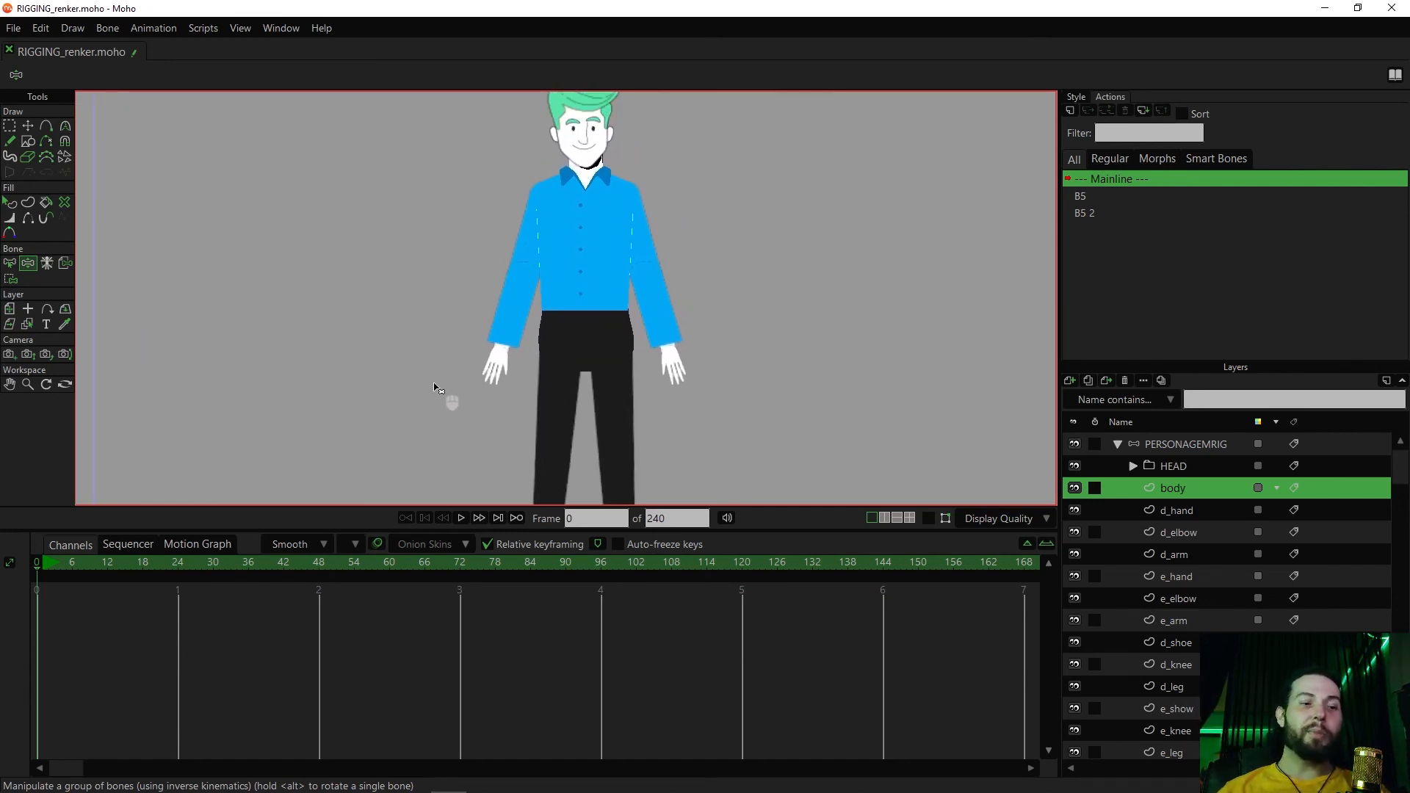
Show the bones on the PERSONAGEMRIG layer and set Bone Strength to about 0.1868 for the chest bone and 0.1495 for the lower spine bone
{"action": "key", "text": "ctrl+shift+c"}
{"action": "left_click_drag", "start_coordinate": [579, 356], "coordinate": [581, 431]}
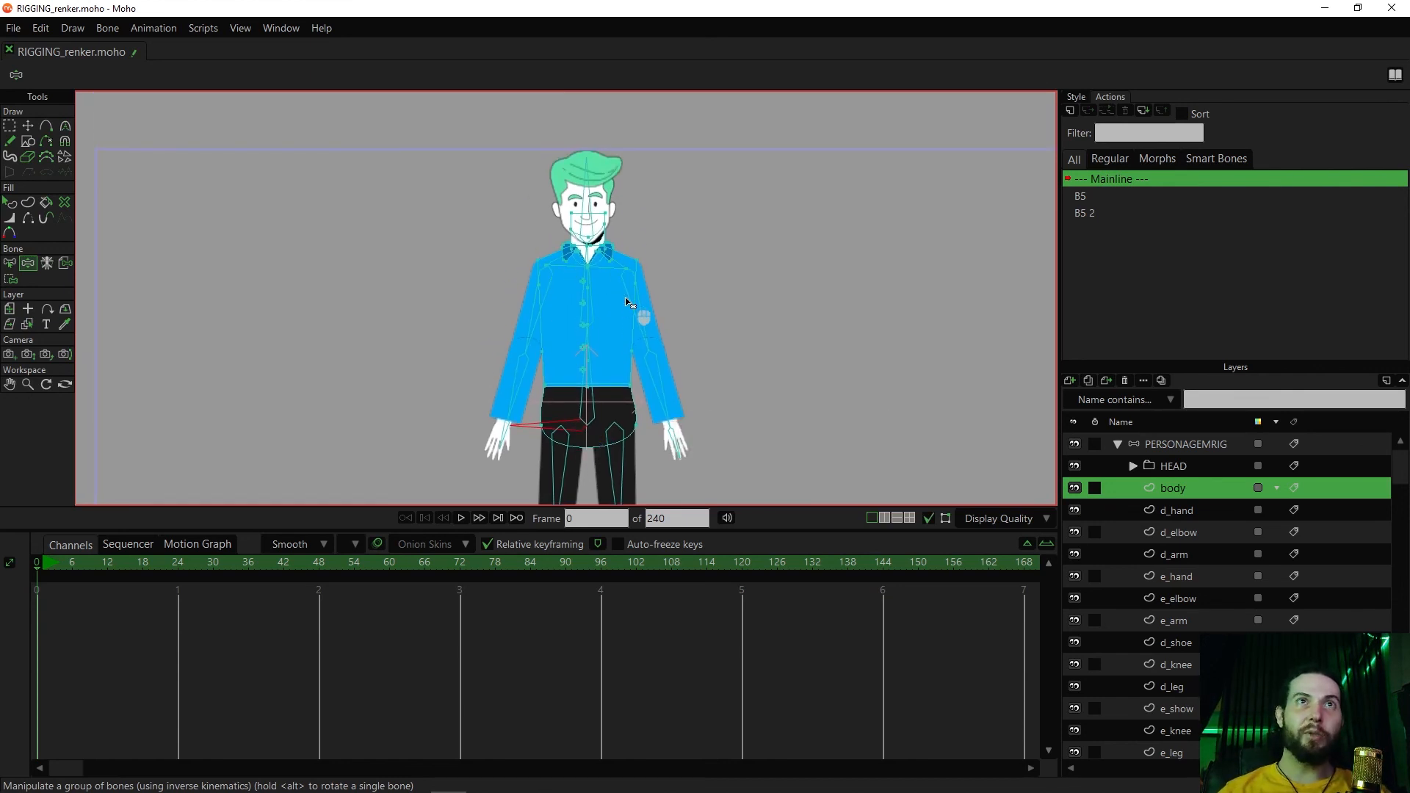
{"action": "left_click", "coordinate": [587, 305]}
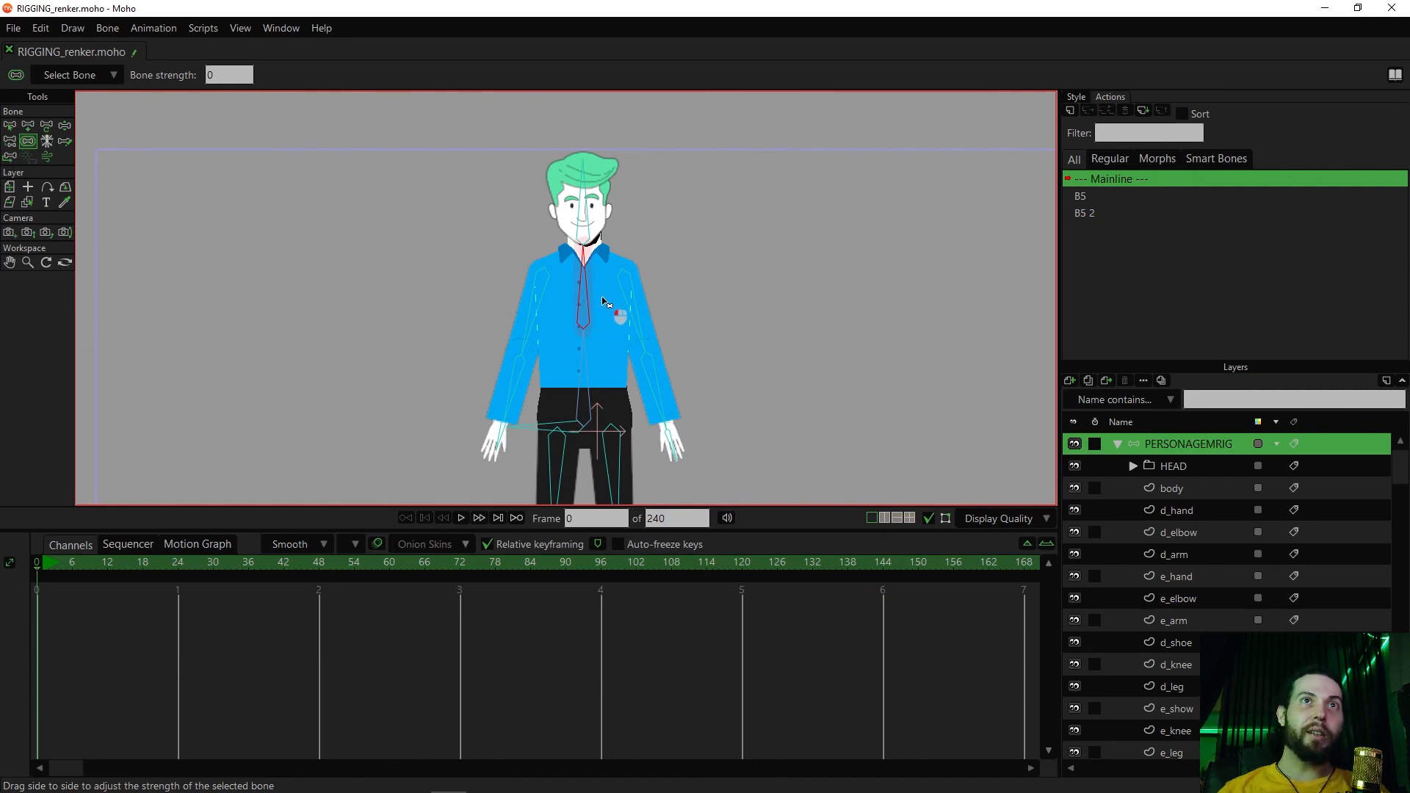
{"action": "left_click", "coordinate": [595, 363]}
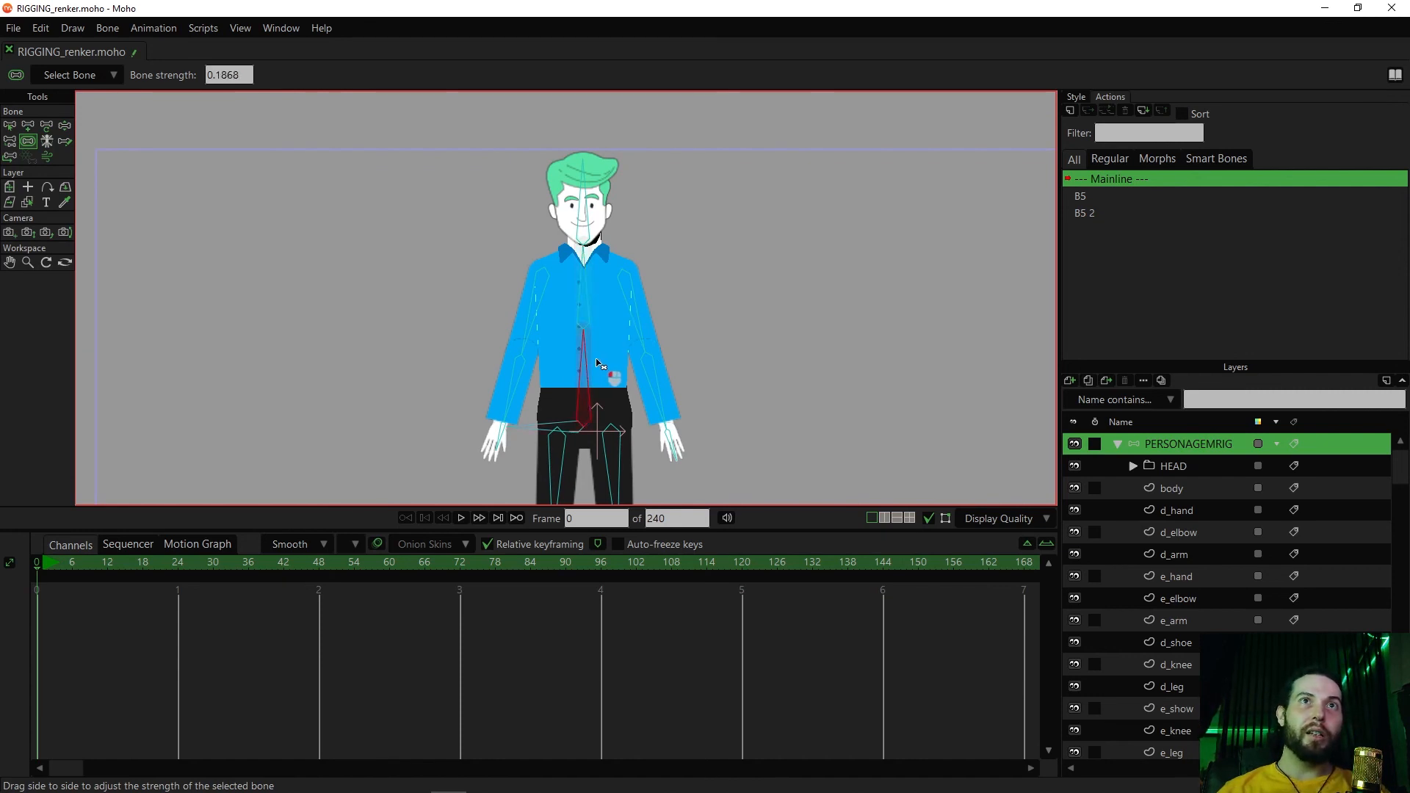
{"action": "scroll", "coordinate": [650, 336], "scroll_direction": "up", "scroll_amount": 4}
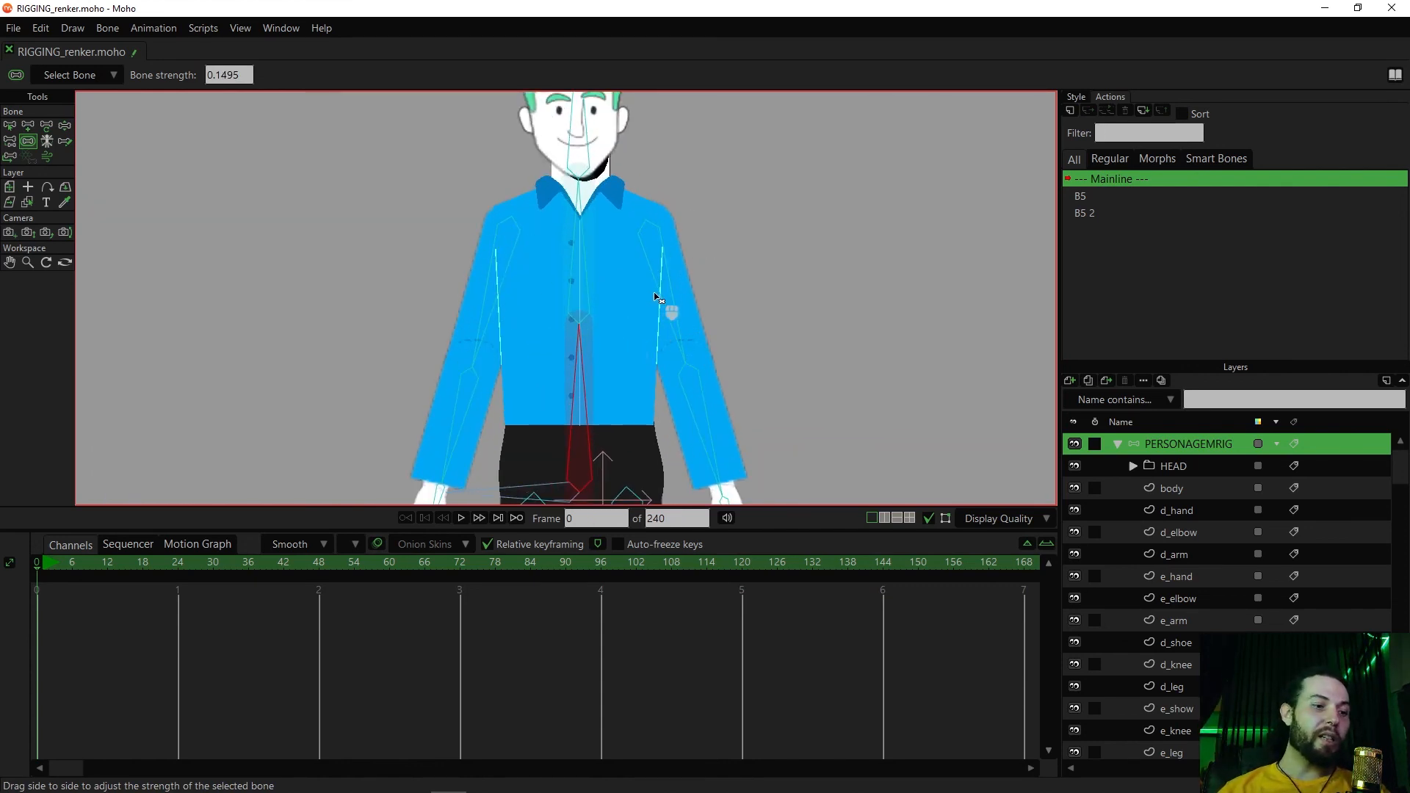
Test the chest bone's influence on the shirt with Manipulate Bones, undo the test pose, and return to Bone Strength
{"action": "key", "text": "z"}
{"action": "left_click_drag", "start_coordinate": [580, 233], "coordinate": [556, 271]}
{"action": "key", "text": "ctrl+z"}
{"action": "key", "text": "ctrl+z"}
{"action": "key", "text": "s"}
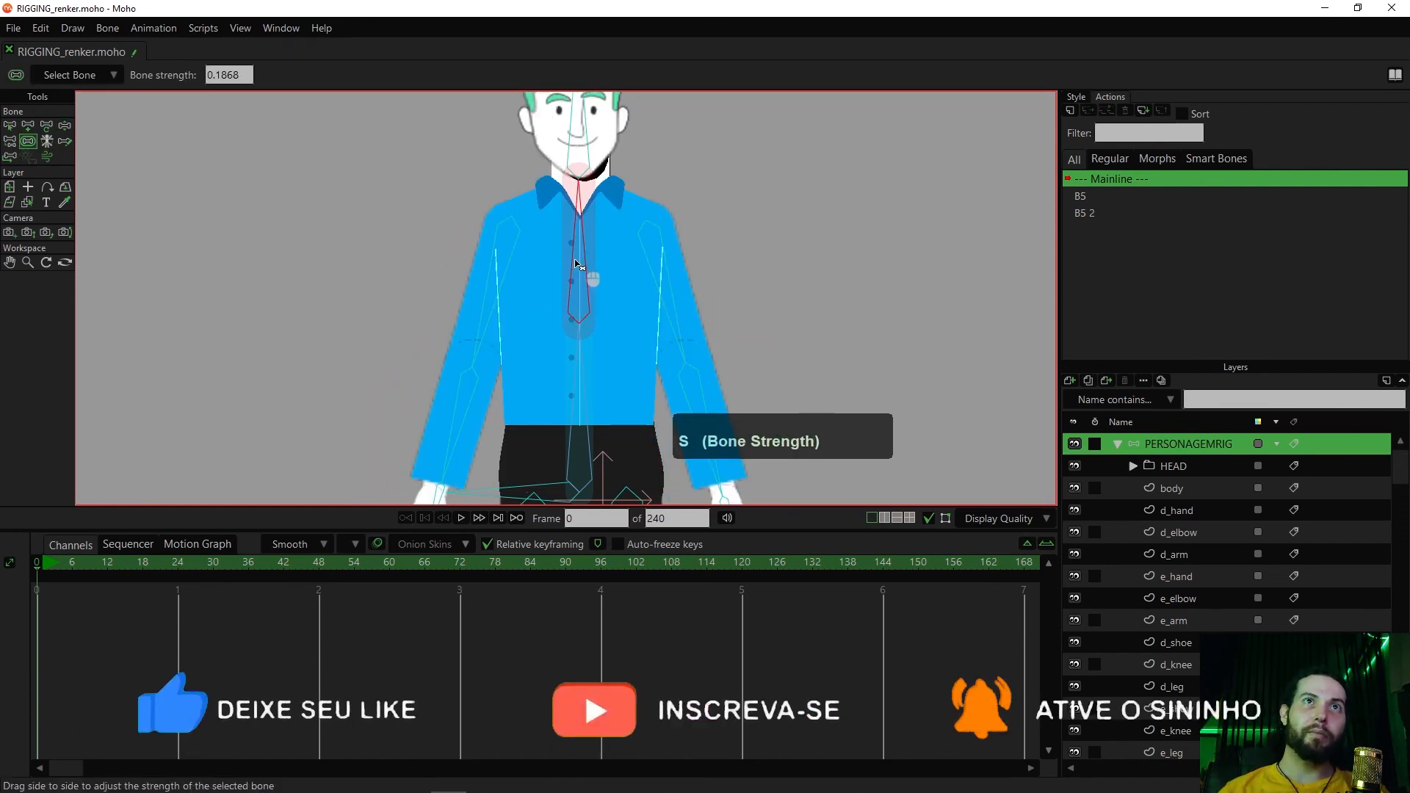